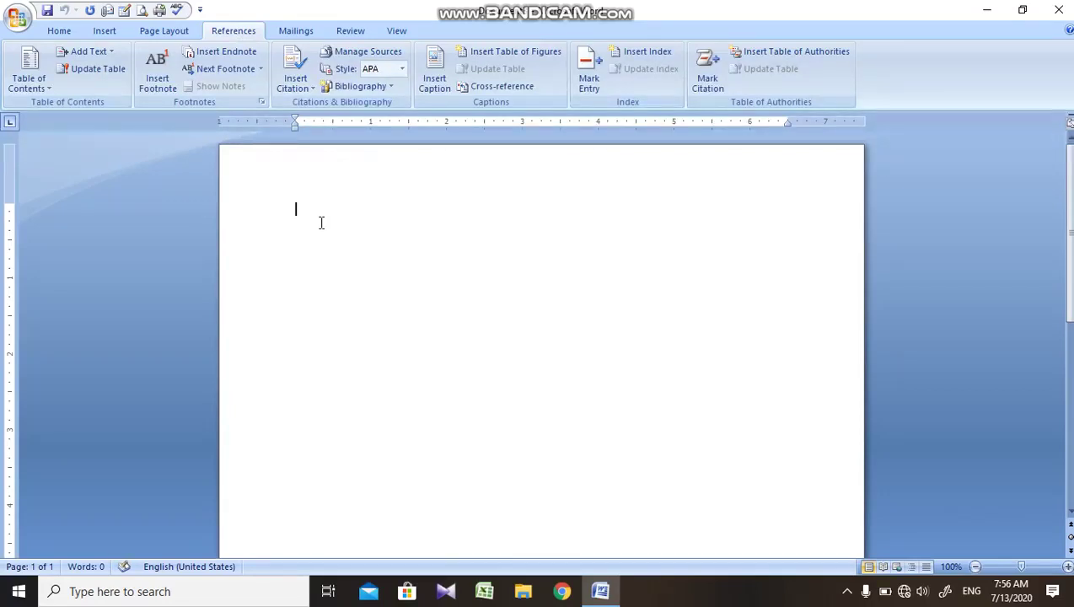
Step: Open the Course document from the Desktop folder with Ctrl+O
key(alt+s)
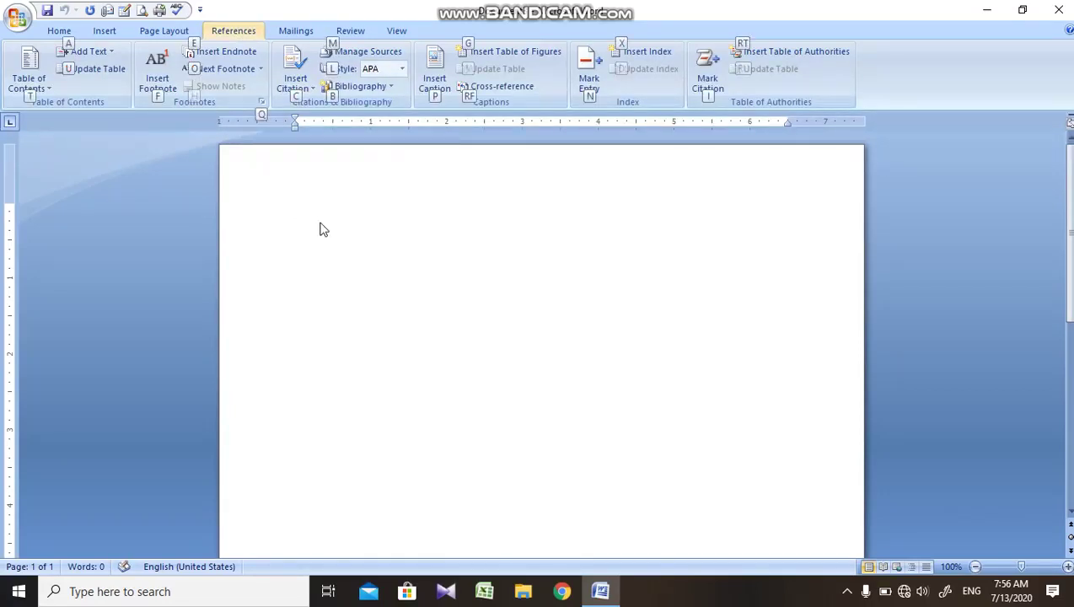
click(331, 221)
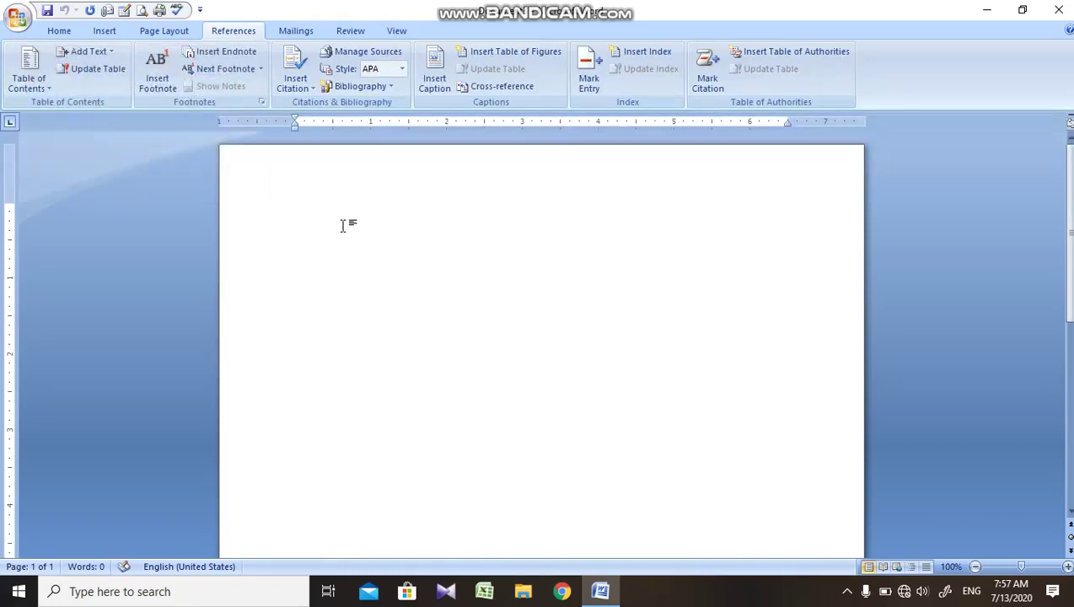
key(ctrl+o)
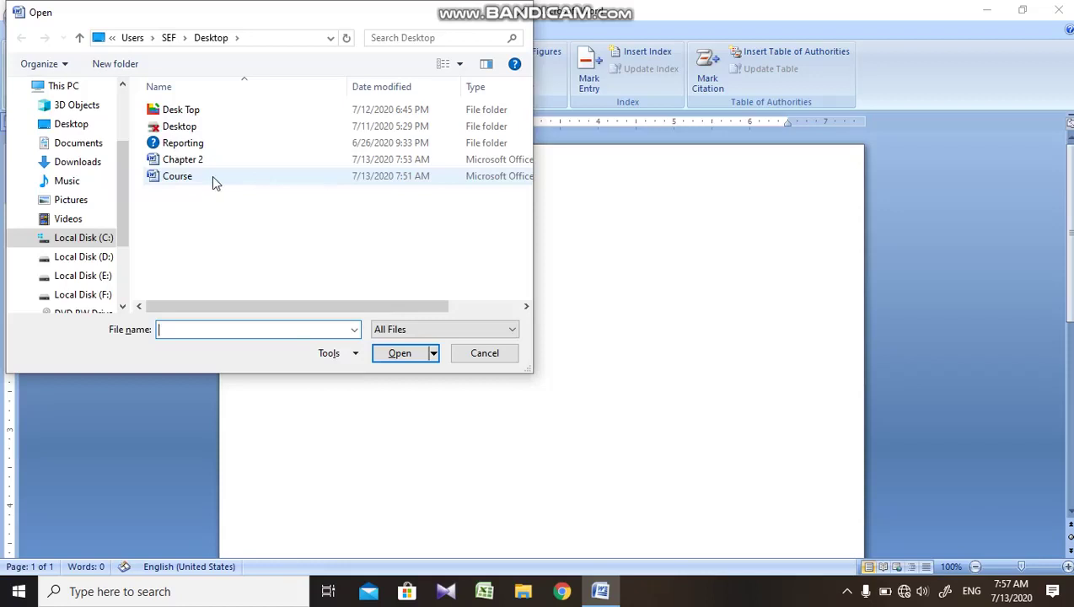
click(199, 179)
click(412, 354)
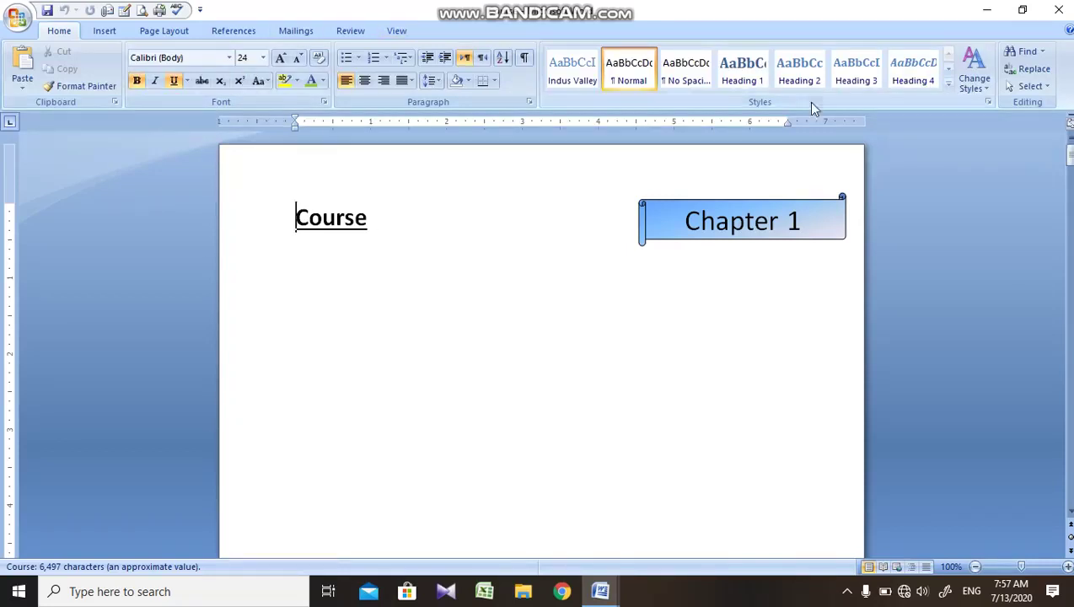
Step: Scroll through the Course document's pages and back to the top
drag(1069, 150, 1069, 187)
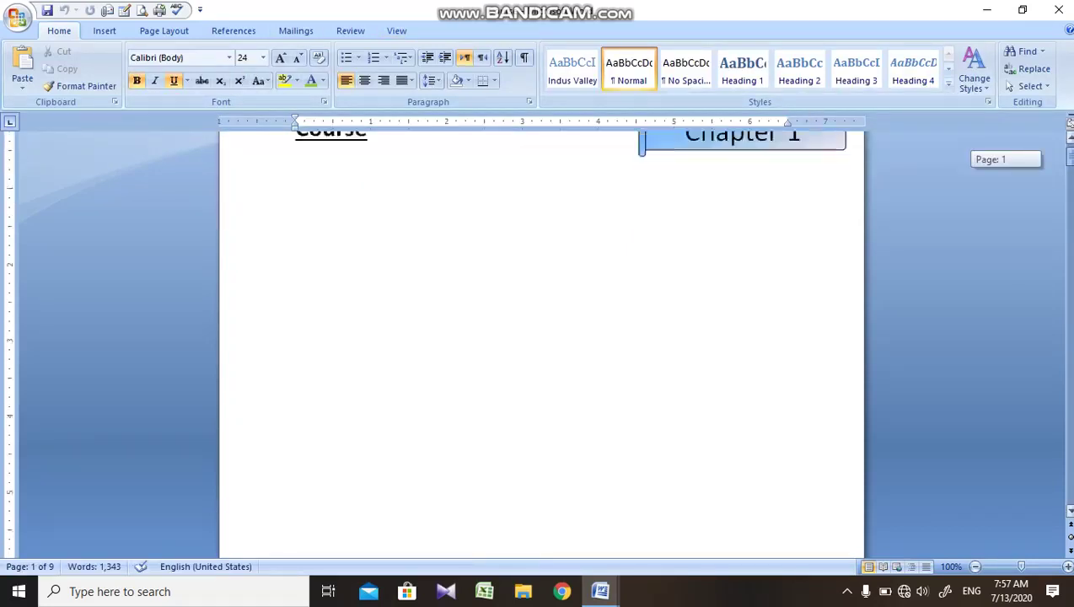
drag(1069, 187, 1069, 253)
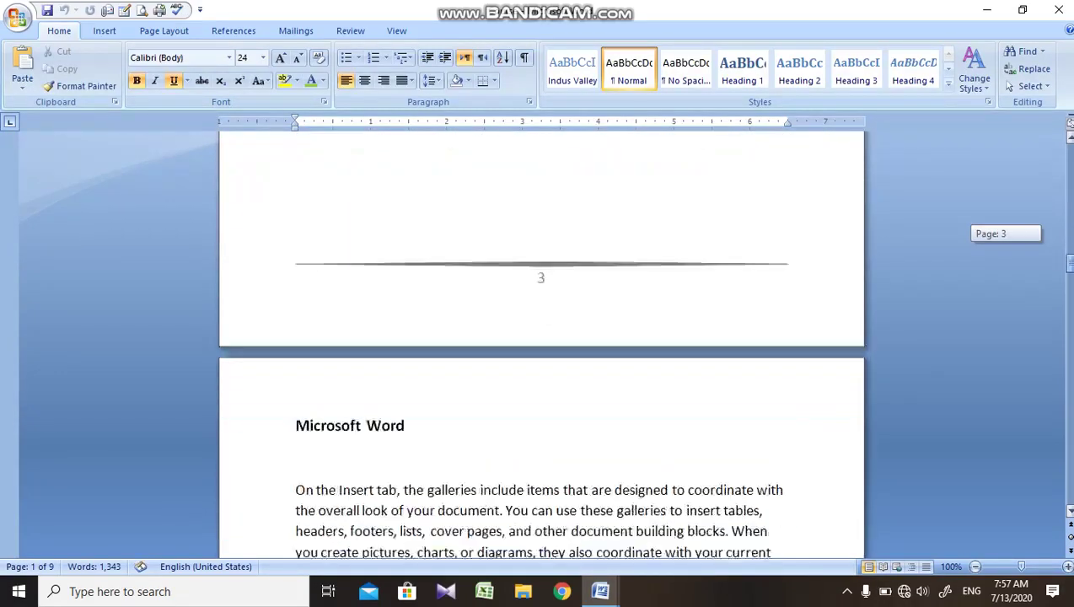
drag(1069, 253, 1069, 154)
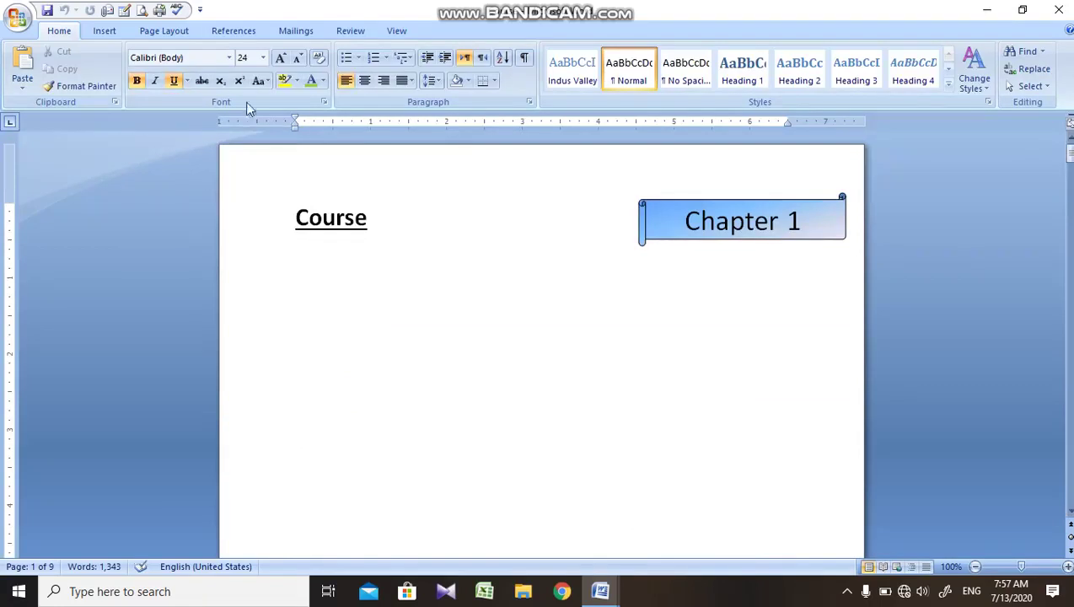
Step: Select the Course title and mark it as a Level 1 contents entry
click(230, 32)
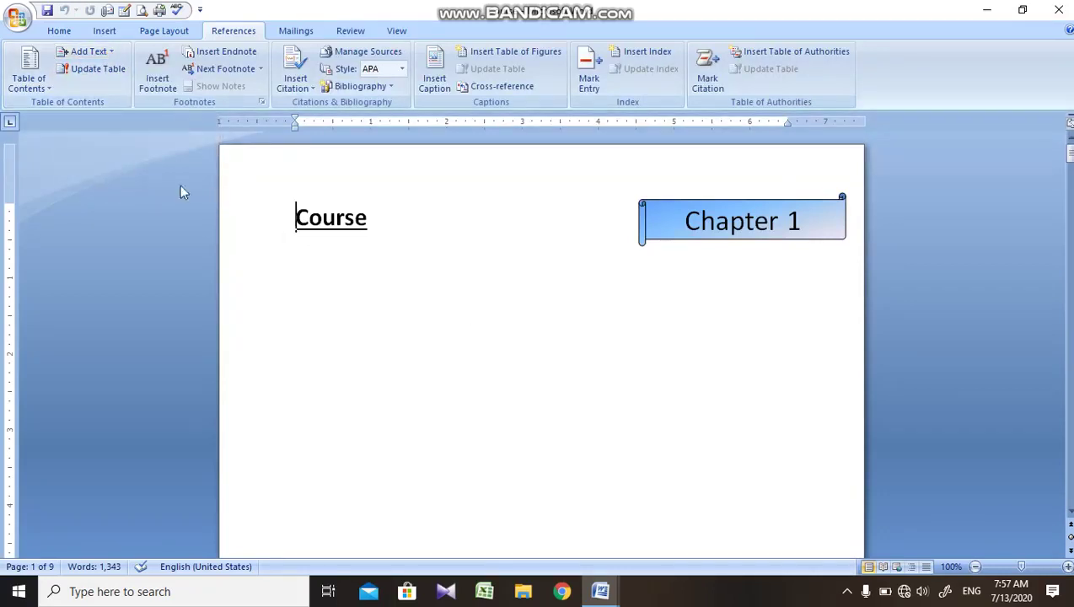
click(279, 222)
click(91, 53)
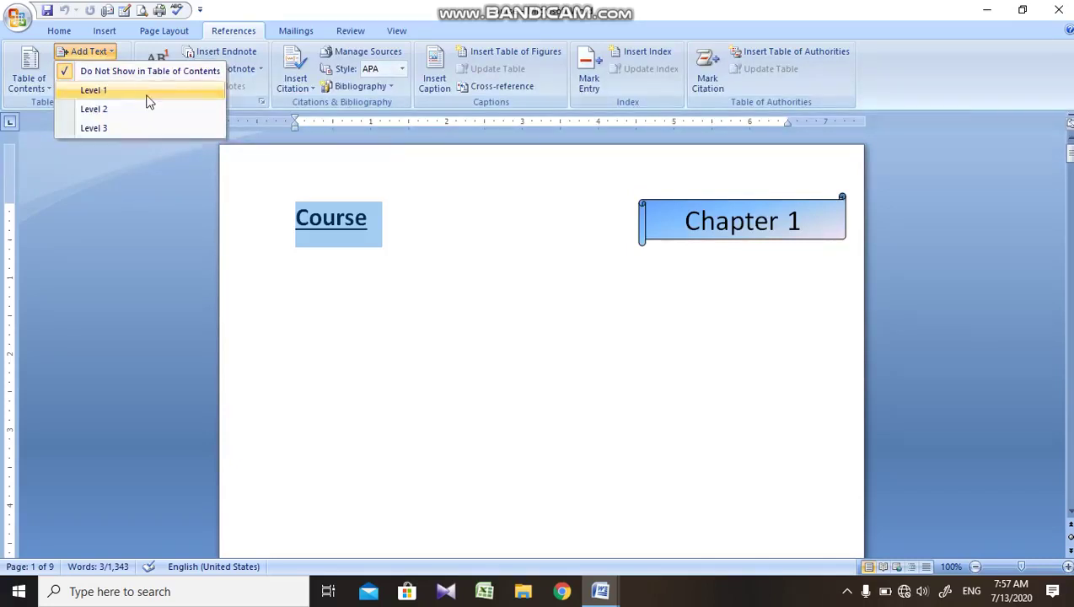
click(137, 90)
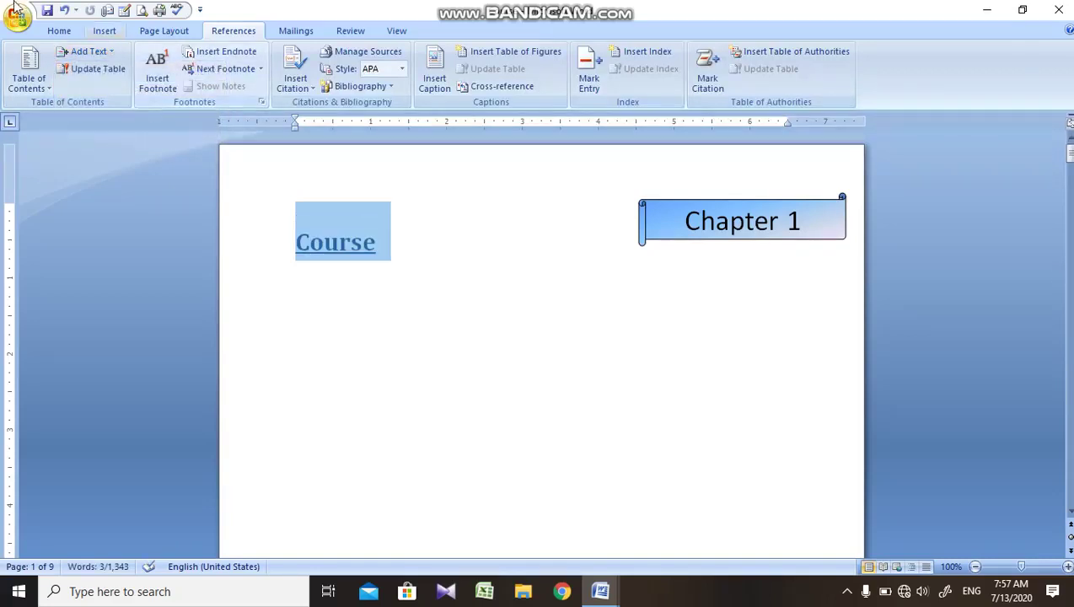
Step: Try the Heading 2 style on Course, then set it back to Level 1
click(57, 31)
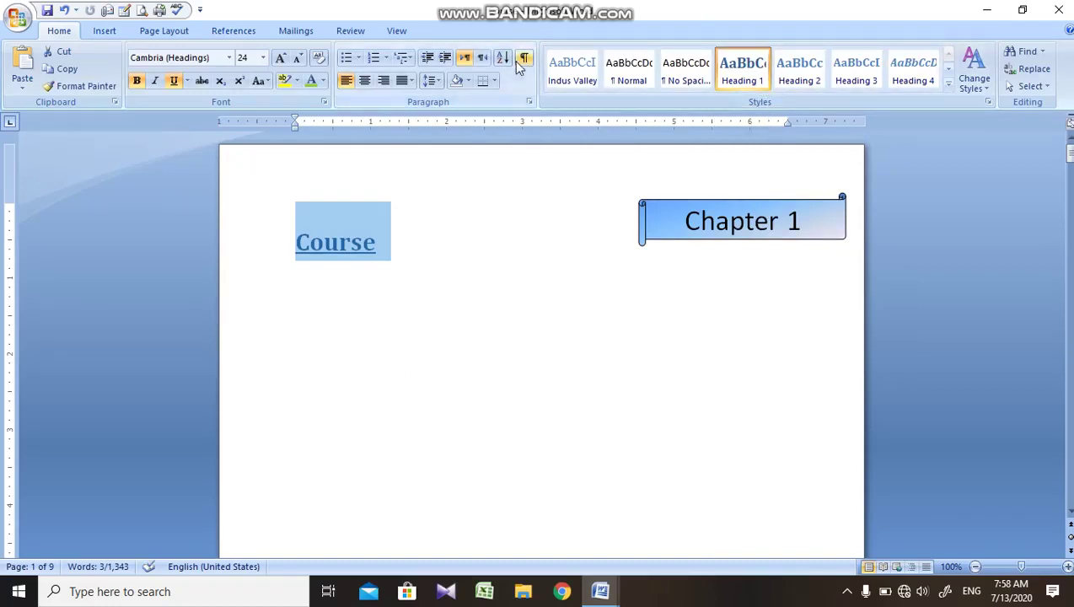
click(805, 75)
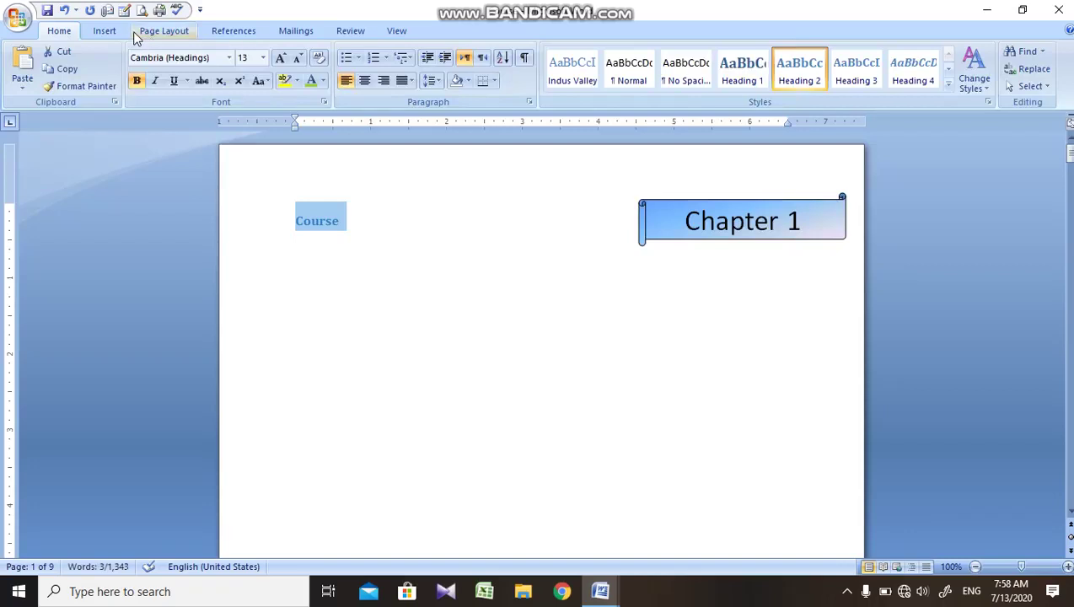
click(221, 32)
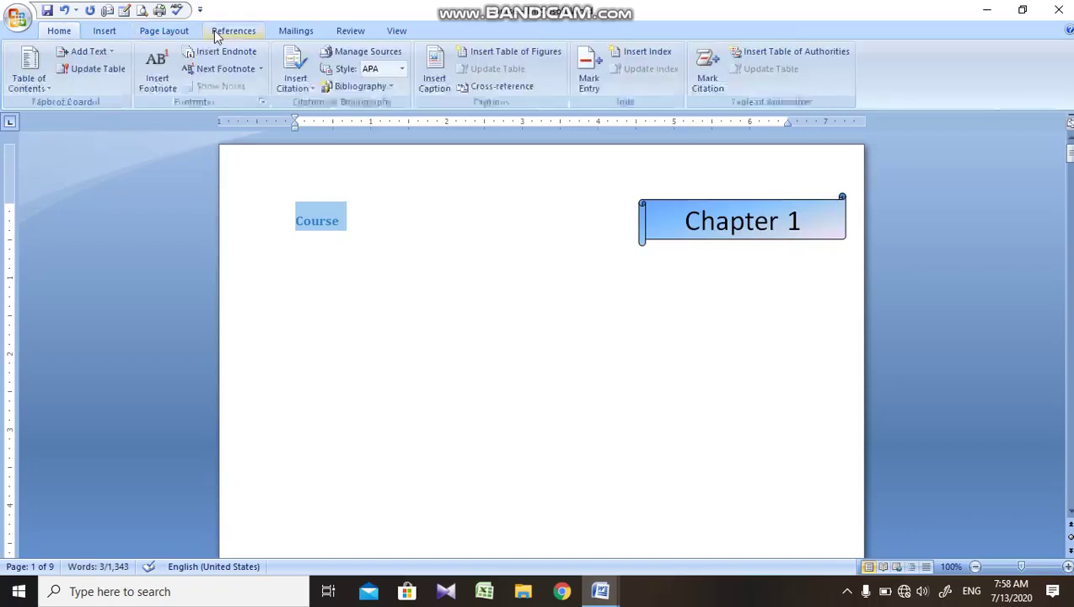
click(91, 51)
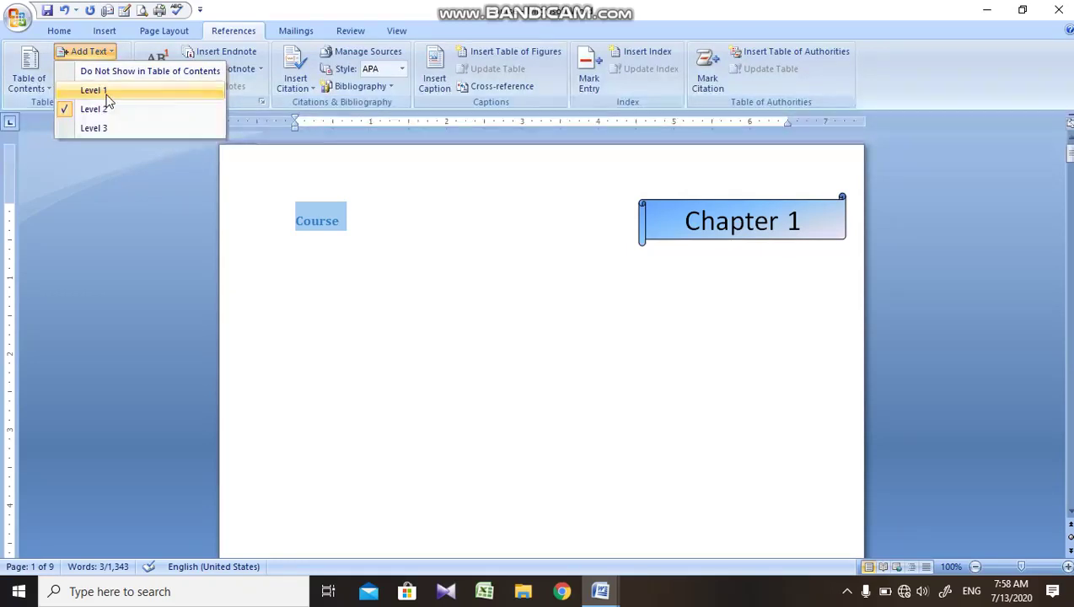
click(107, 96)
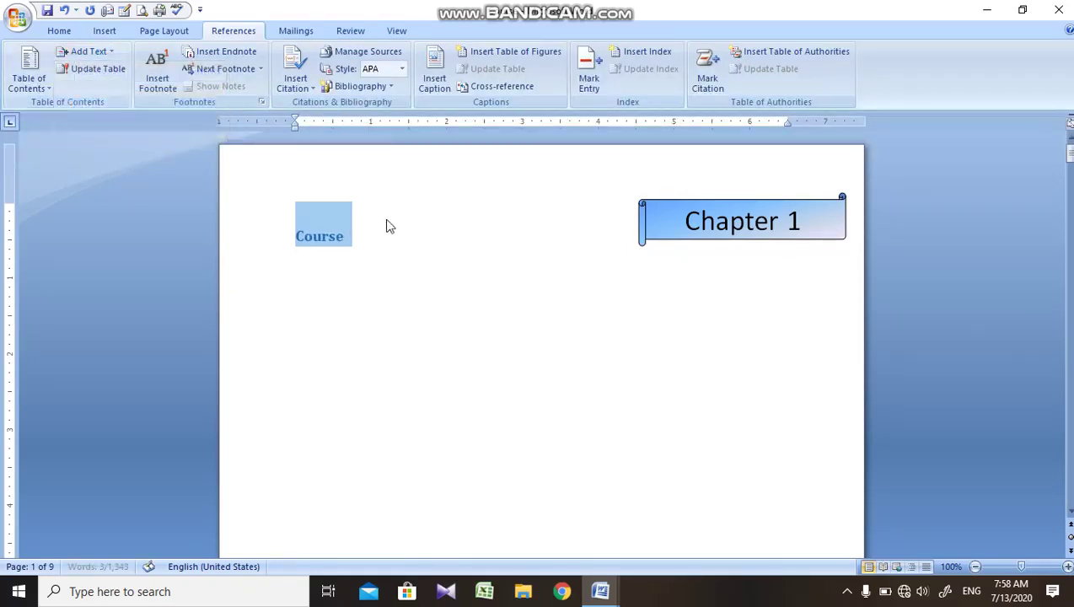
click(100, 51)
click(74, 33)
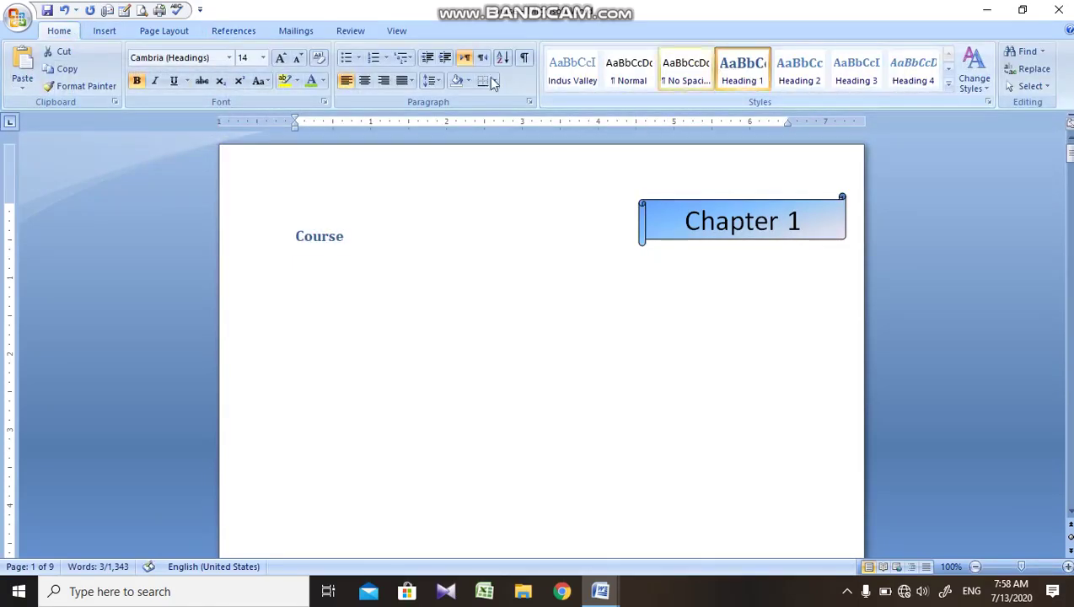
click(245, 31)
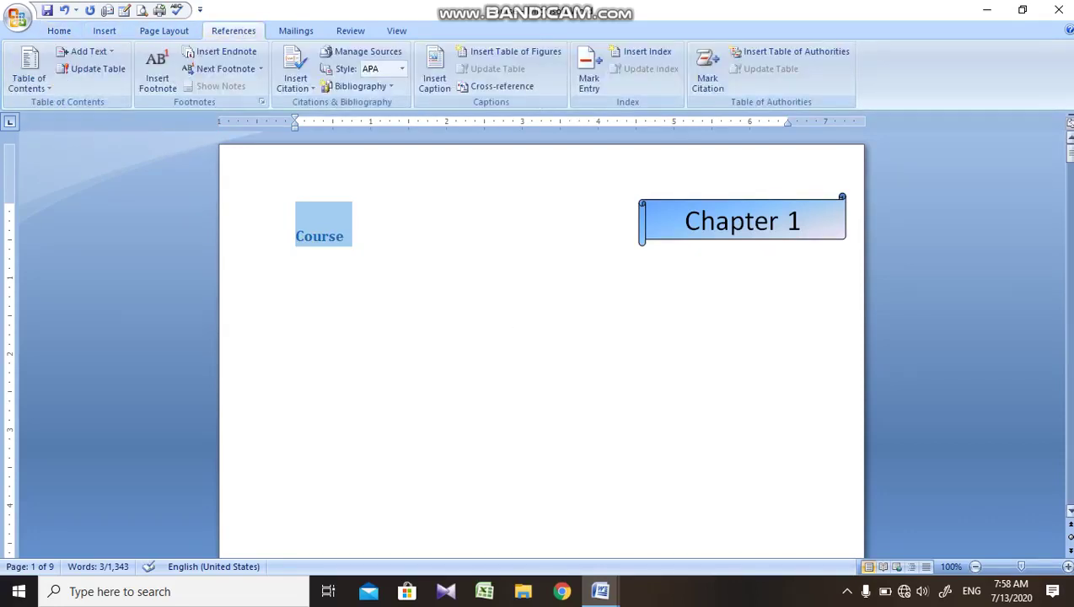
drag(1069, 152, 1069, 187)
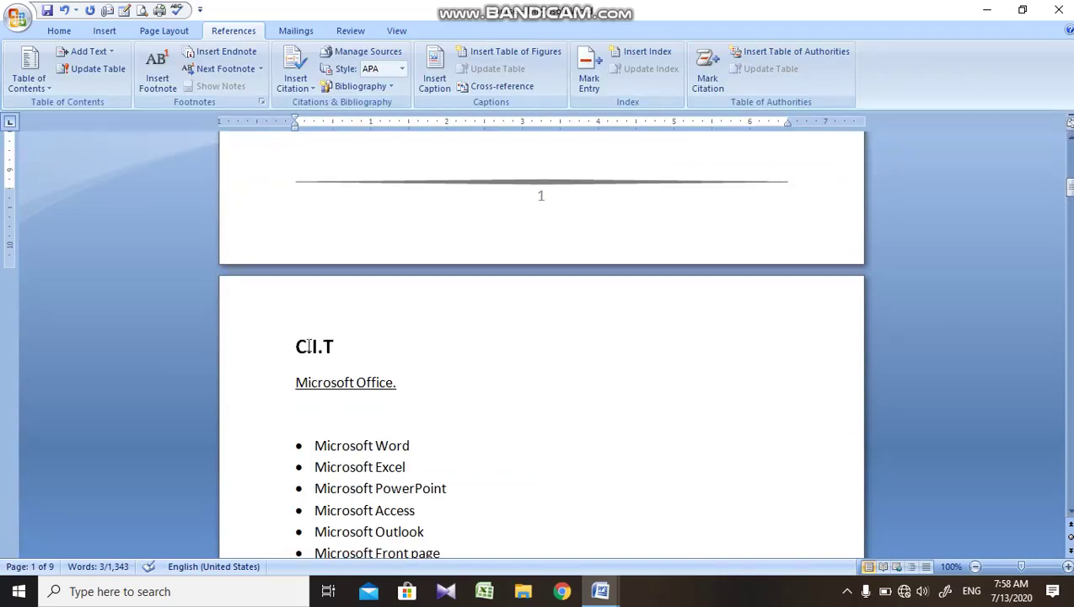
Step: Mark the C.I.T and Microsoft Office. lines as Level 2 contents entries
click(309, 346)
click(271, 348)
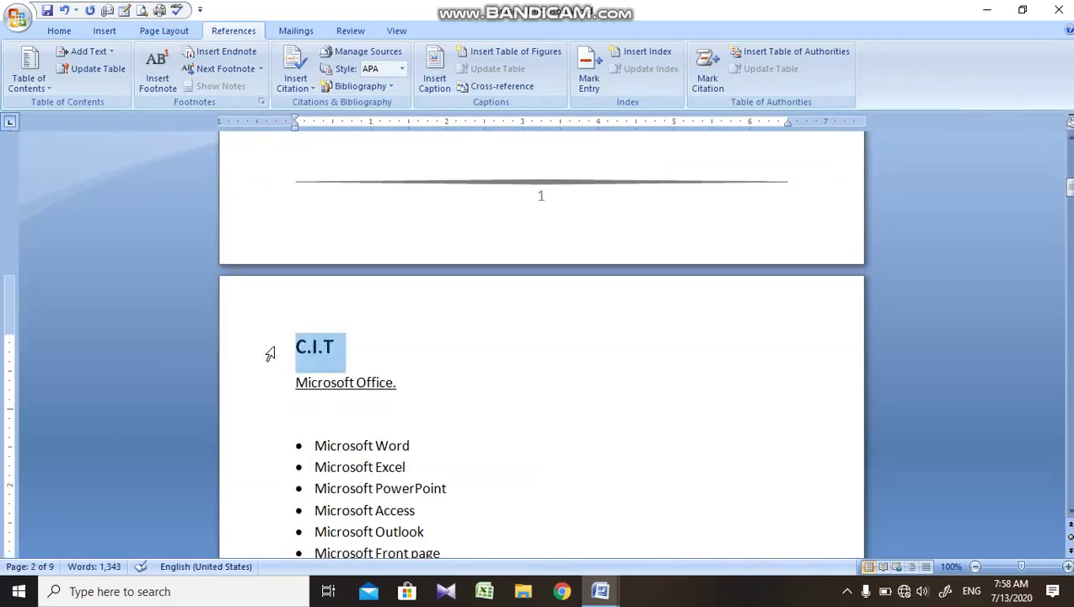
click(87, 54)
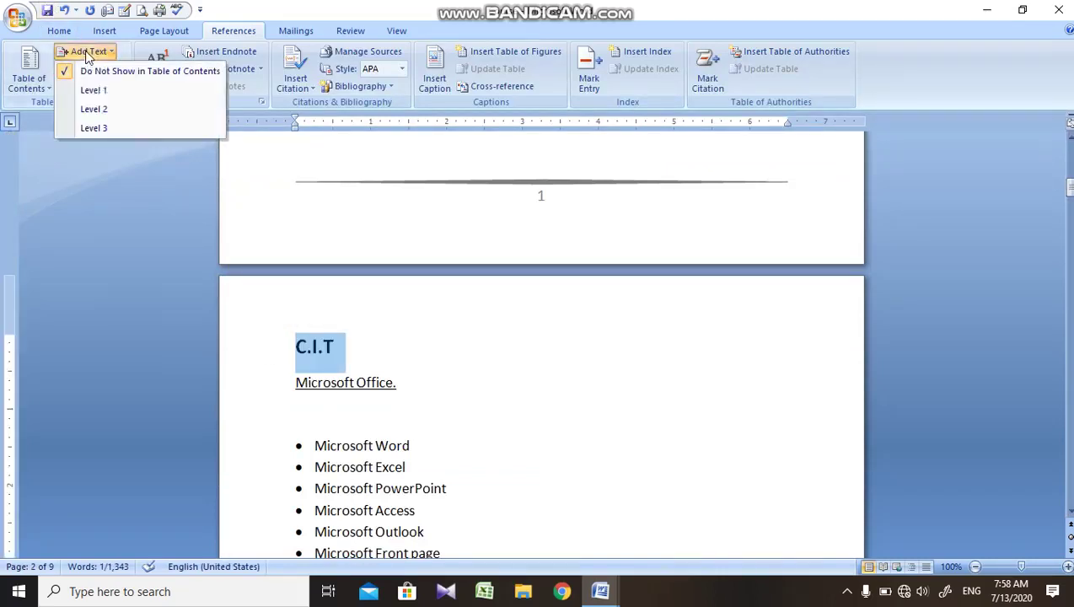
click(94, 109)
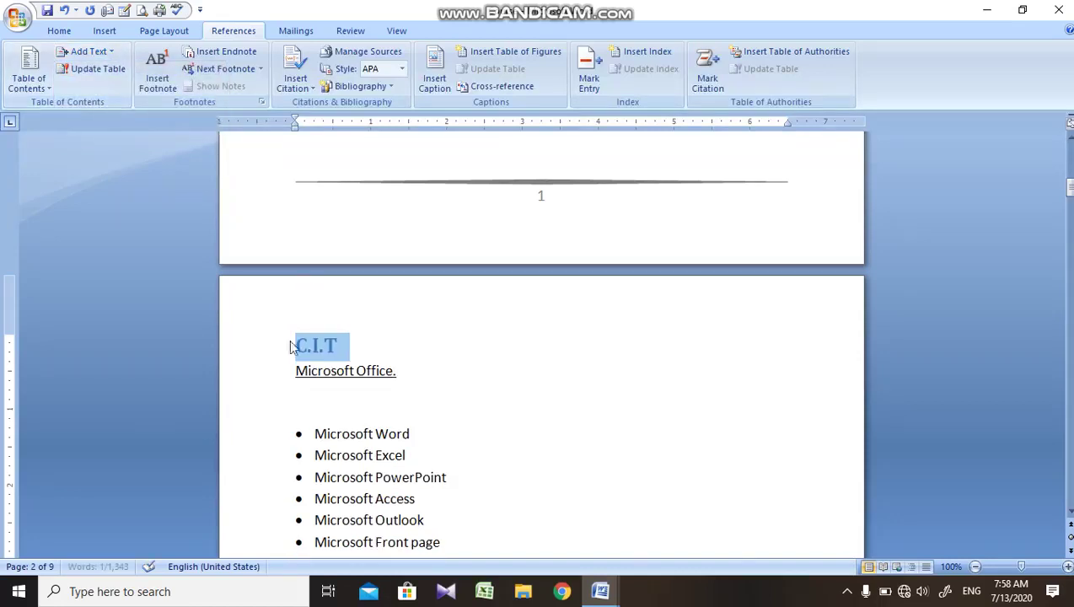
click(262, 381)
click(91, 55)
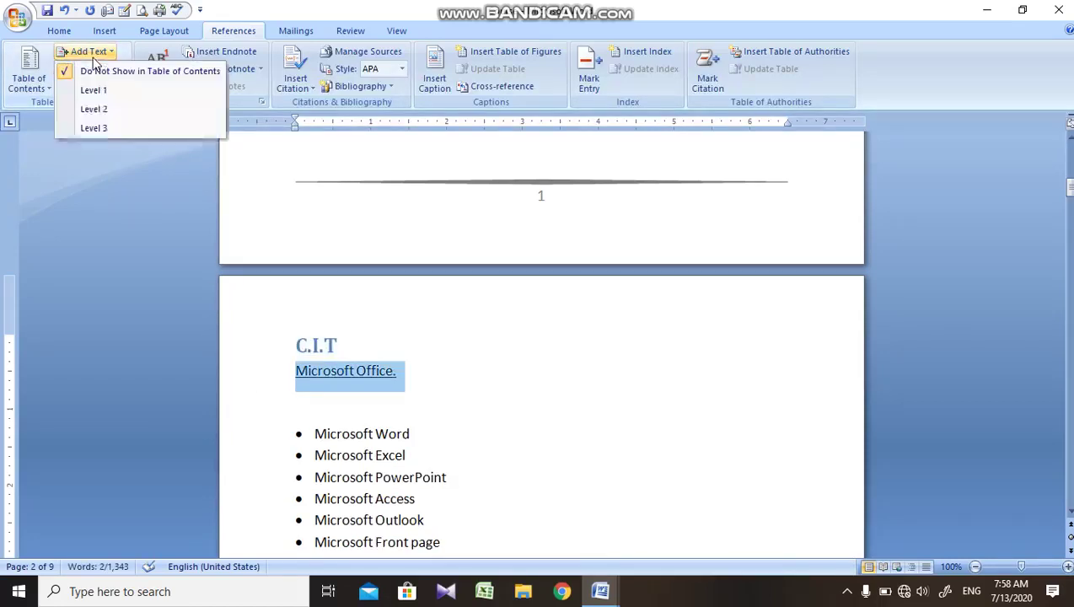
click(93, 109)
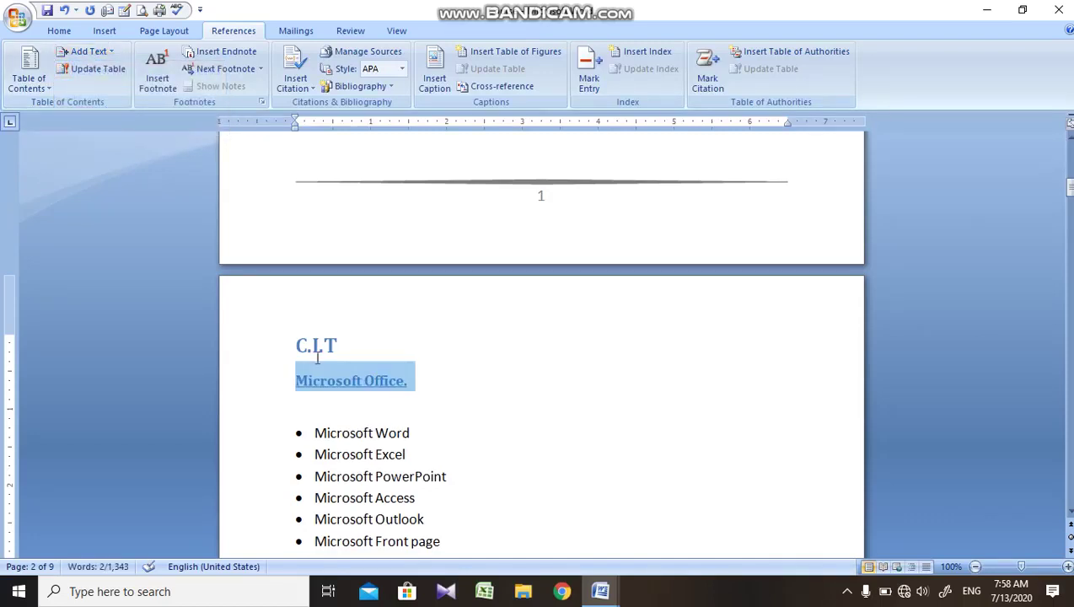
Step: Select the six Microsoft program bullets and mark them as Level 3 entries
drag(1067, 201, 1066, 208)
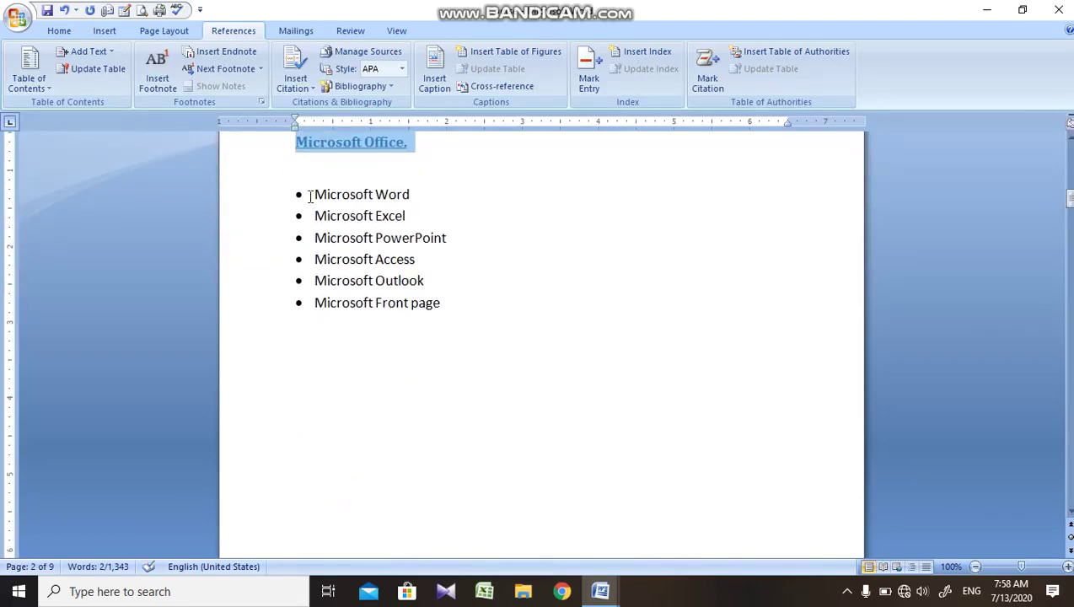
drag(312, 195, 438, 310)
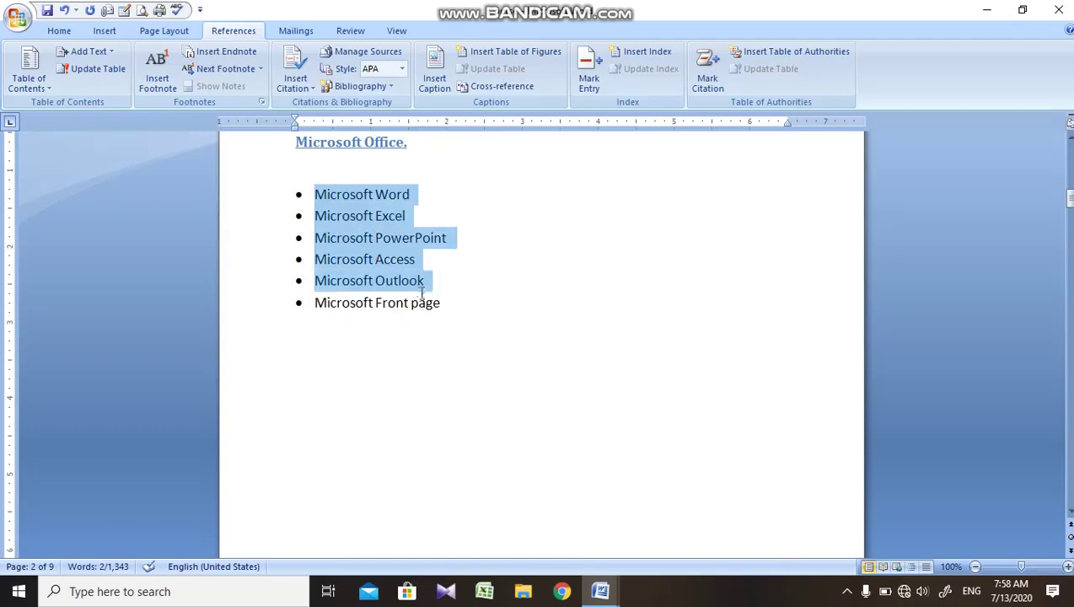
click(86, 51)
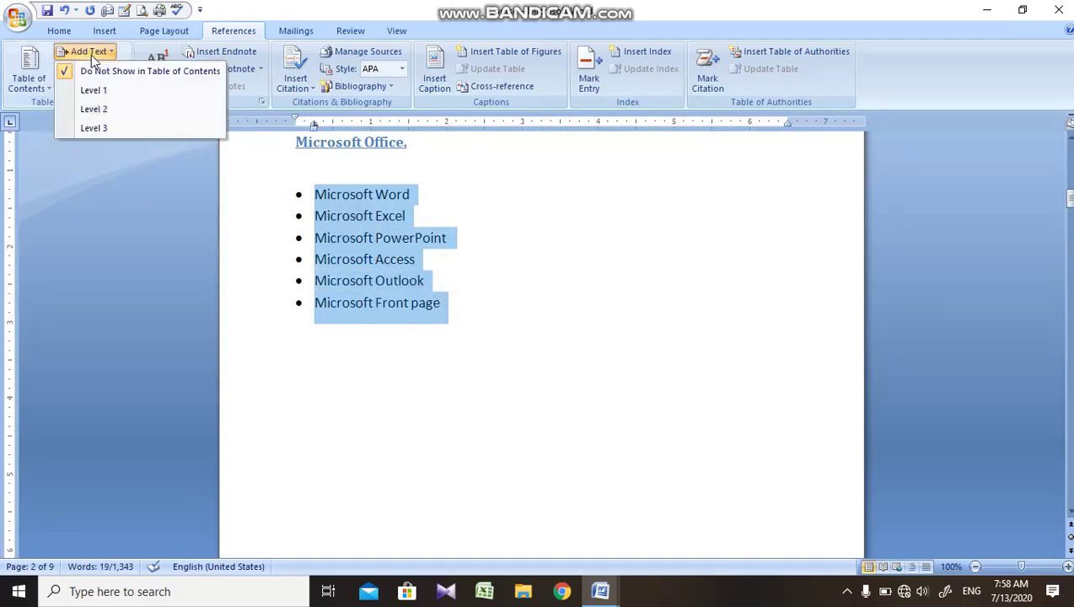
click(107, 126)
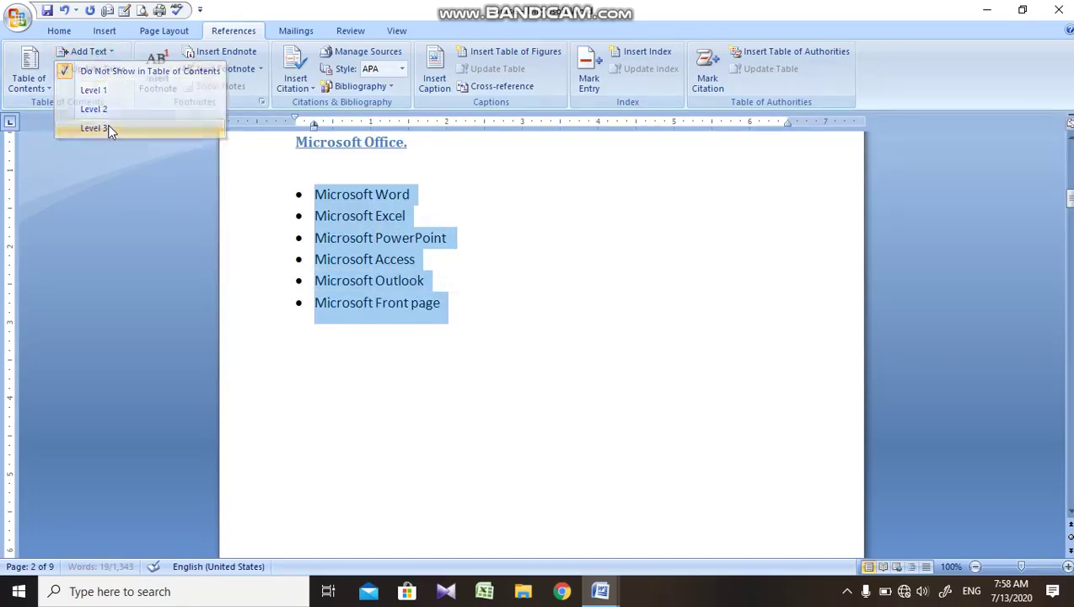
click(106, 55)
Step: Select the Microsoft Word bullet and check its Level 3 contents setting
click(334, 178)
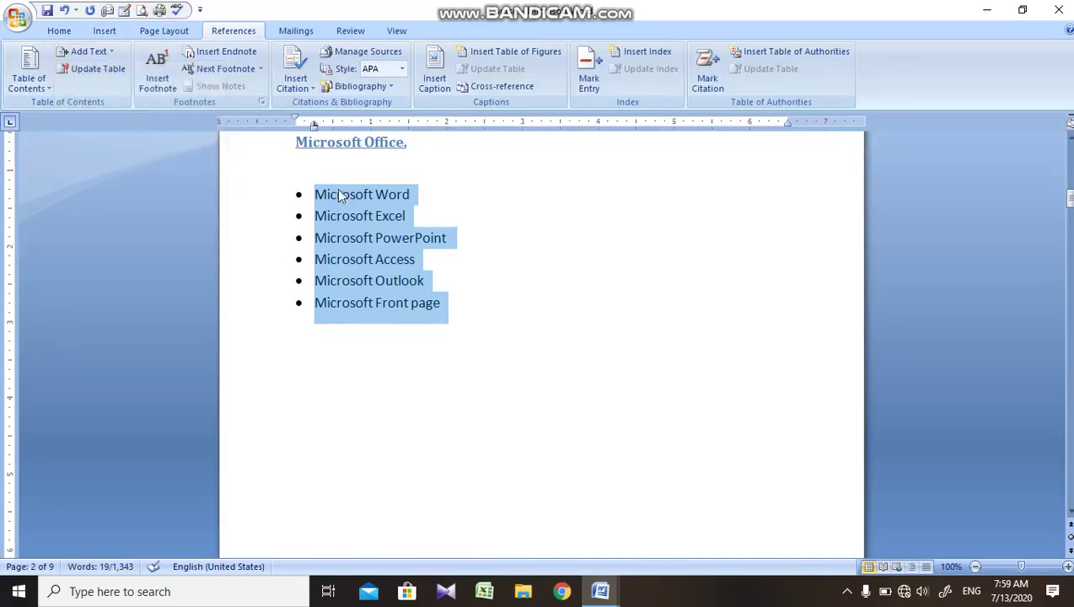
click(337, 193)
double_click(314, 195)
click(404, 194)
click(223, 196)
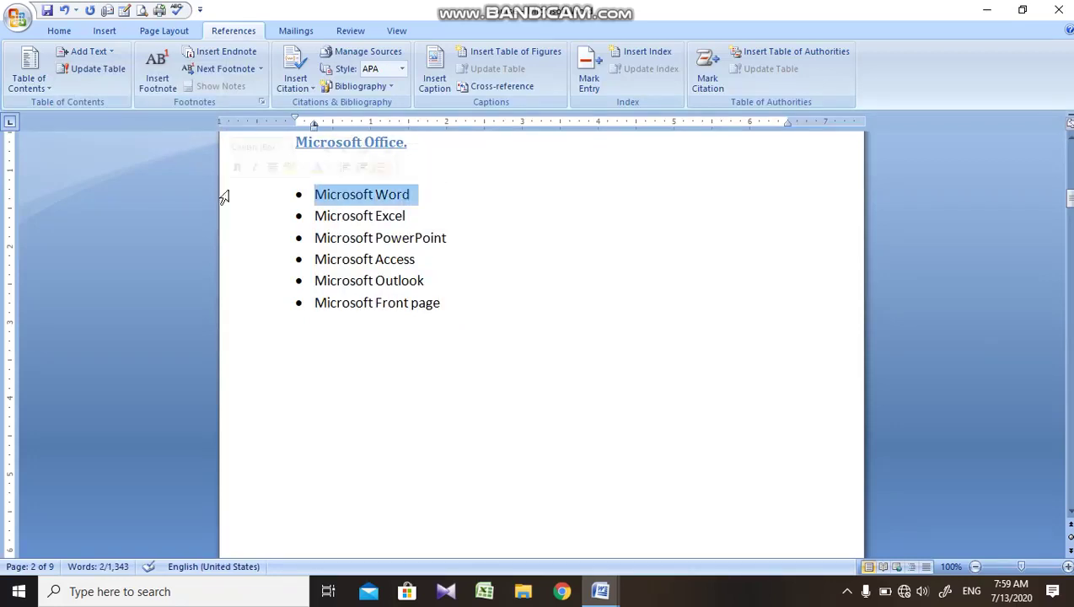
click(85, 52)
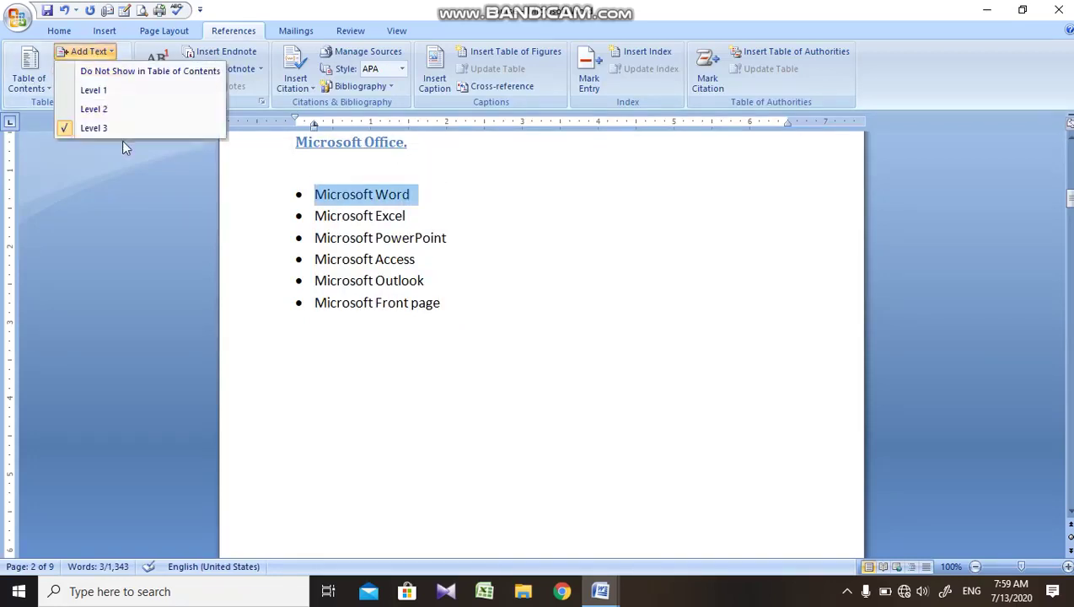
click(377, 216)
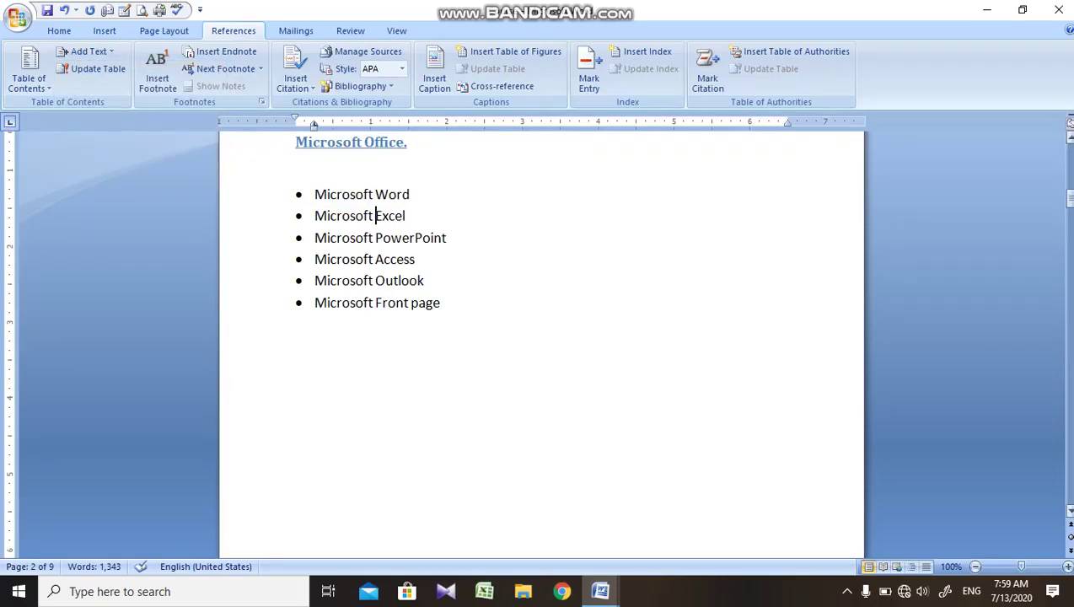
Step: Add the Microsoft Office., Microsoft Word and Microsoft Excel headings as Level 2 contents entries
drag(1068, 198, 1069, 230)
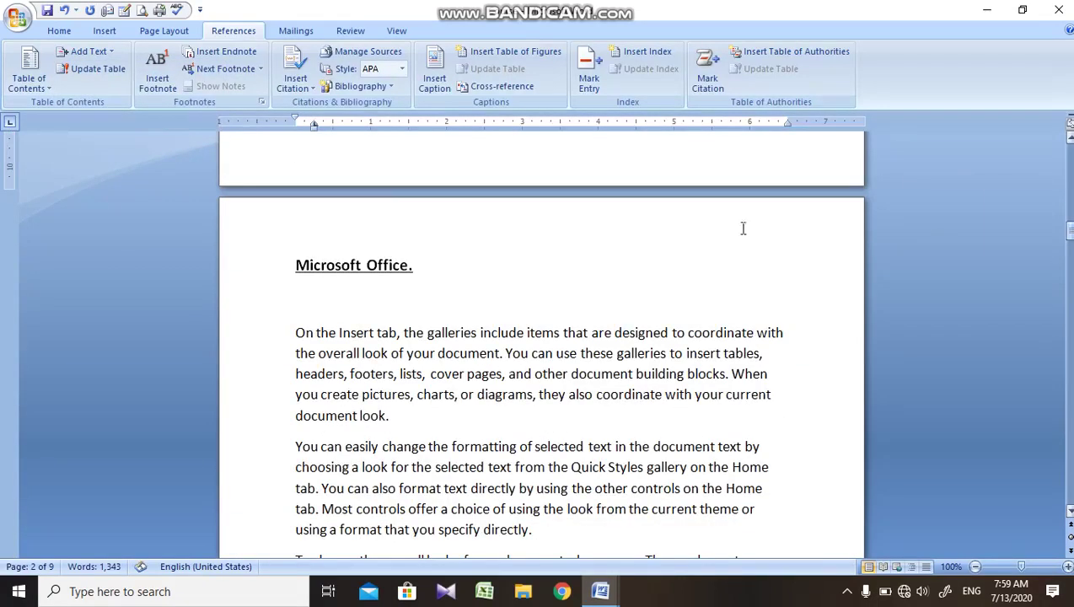
click(278, 268)
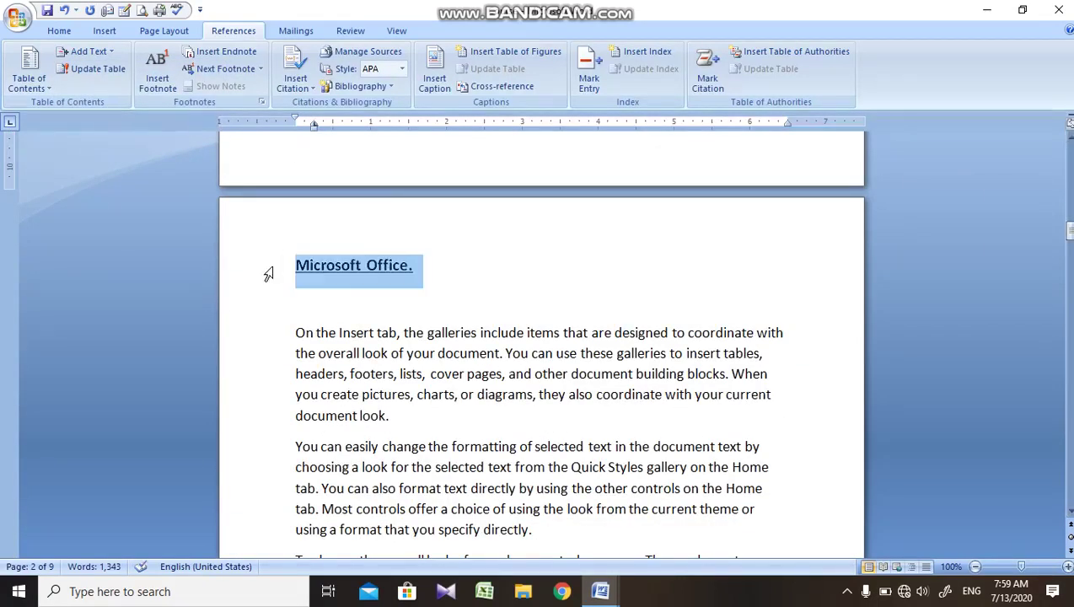
click(91, 56)
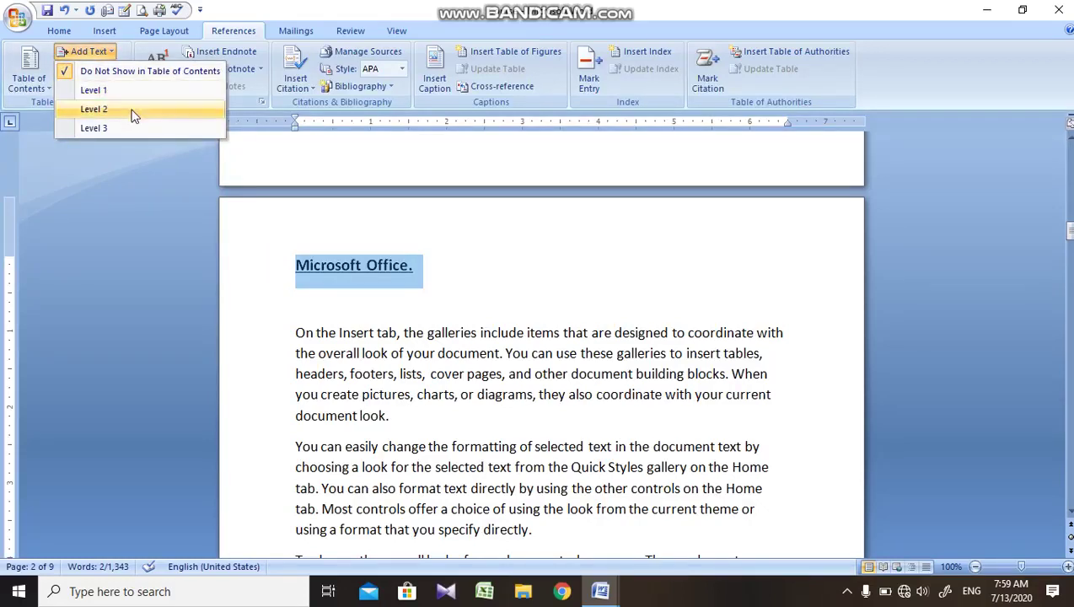
click(133, 115)
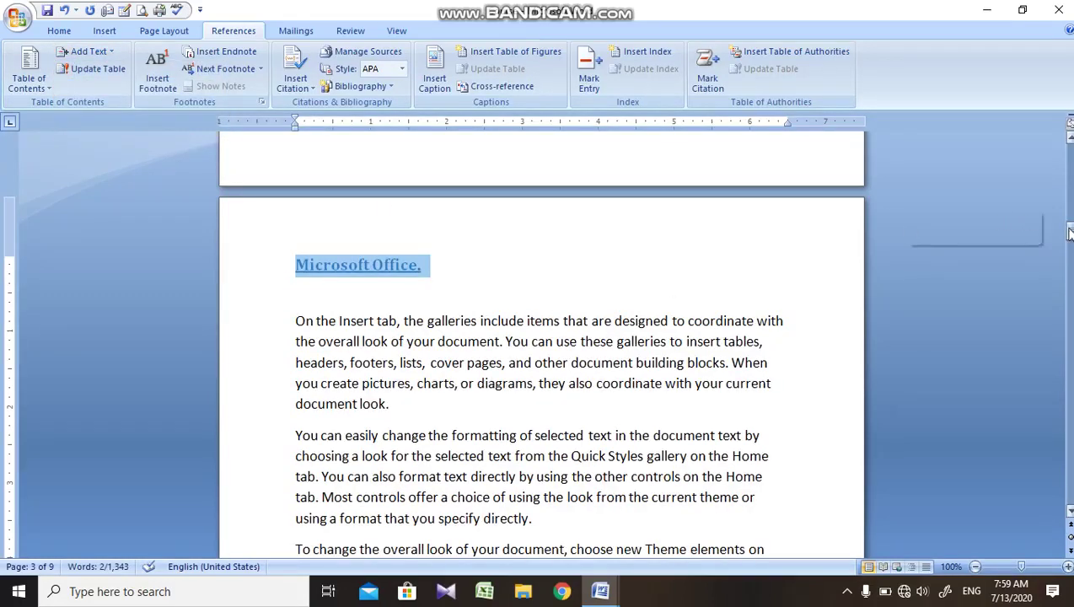
drag(1069, 235, 1068, 268)
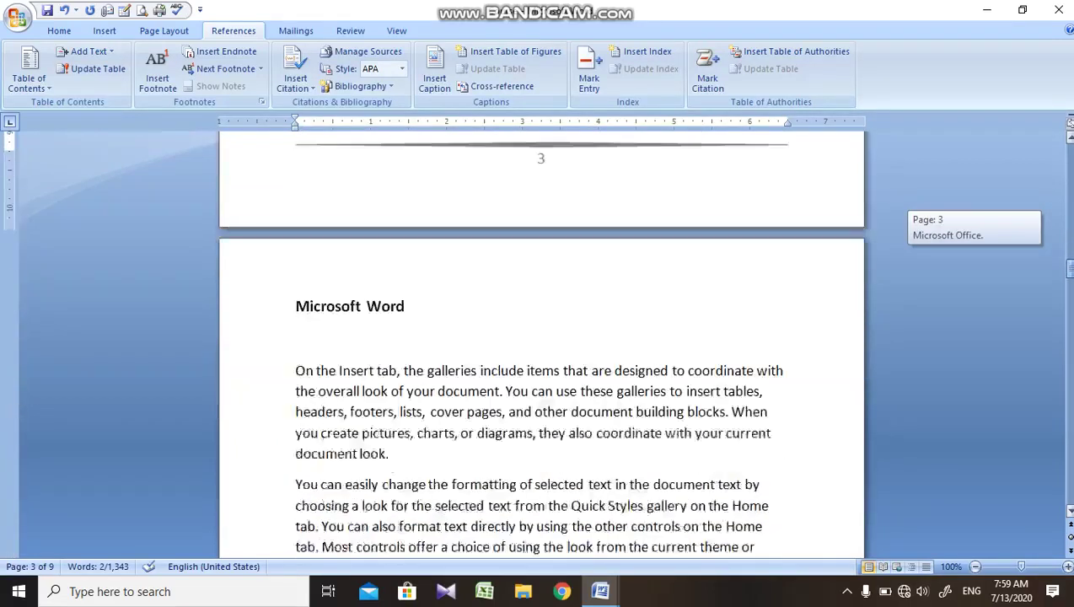
click(266, 287)
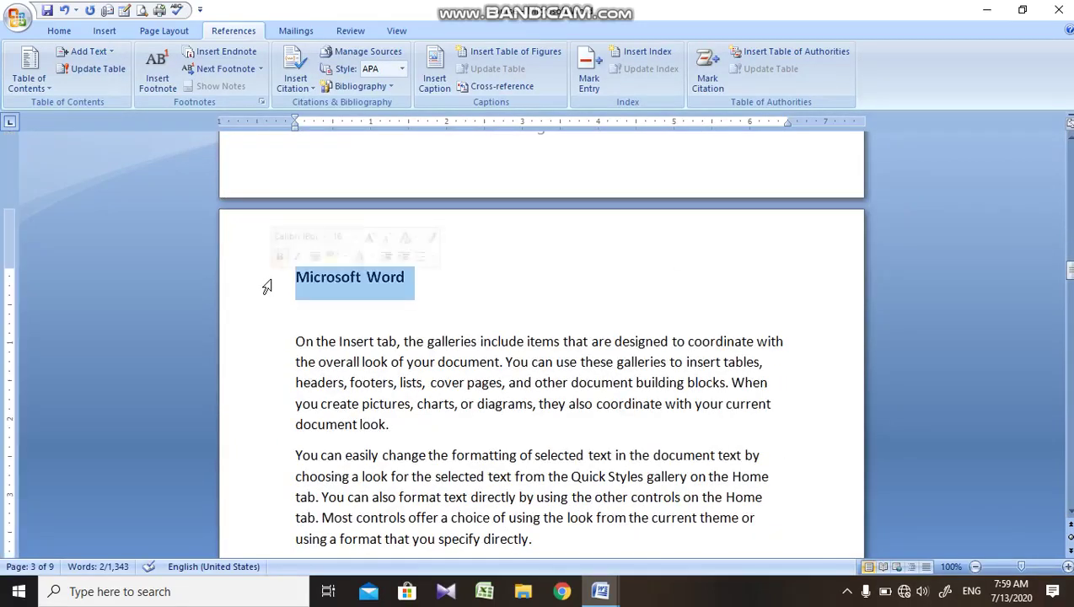
click(85, 51)
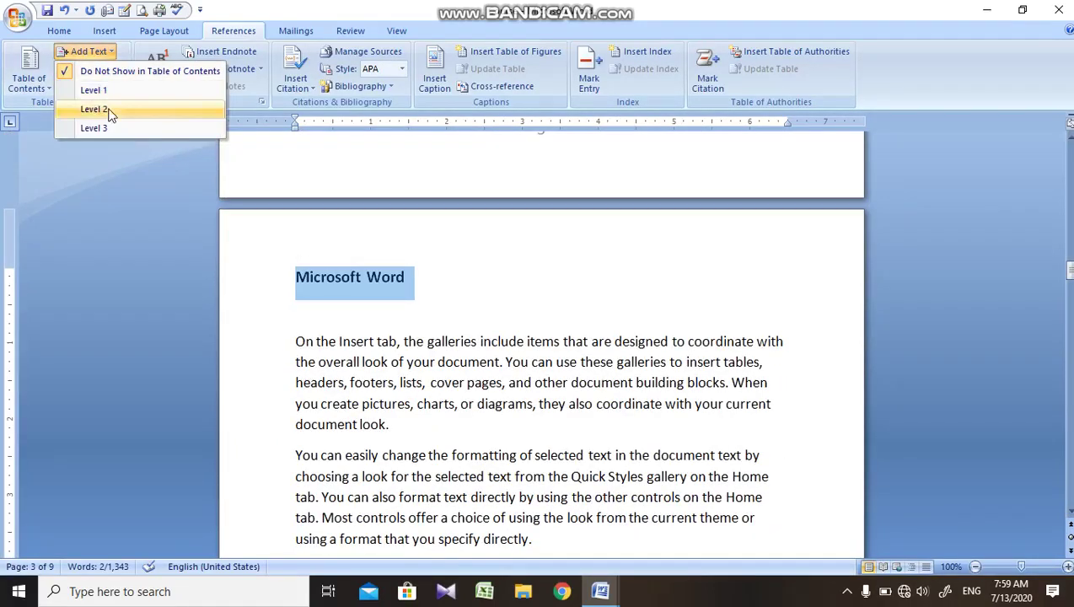
click(93, 128)
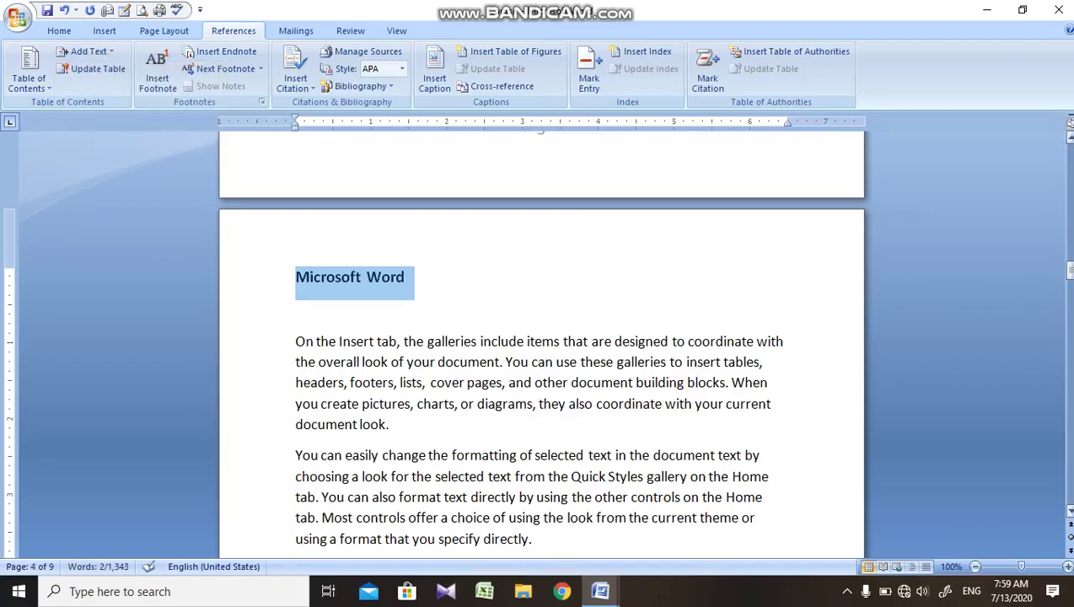
drag(1069, 270, 1068, 314)
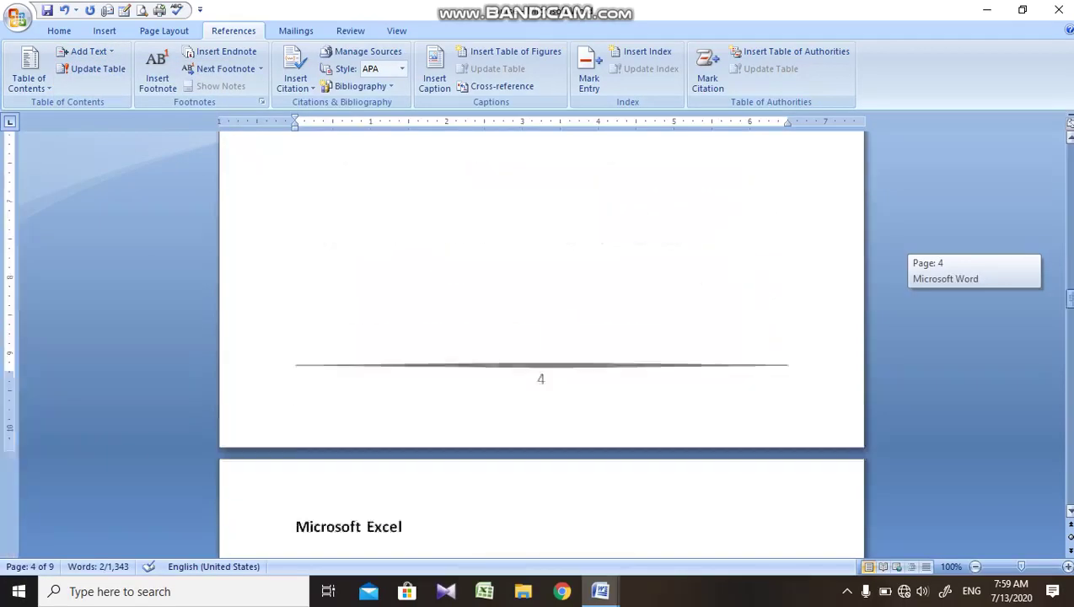
click(261, 268)
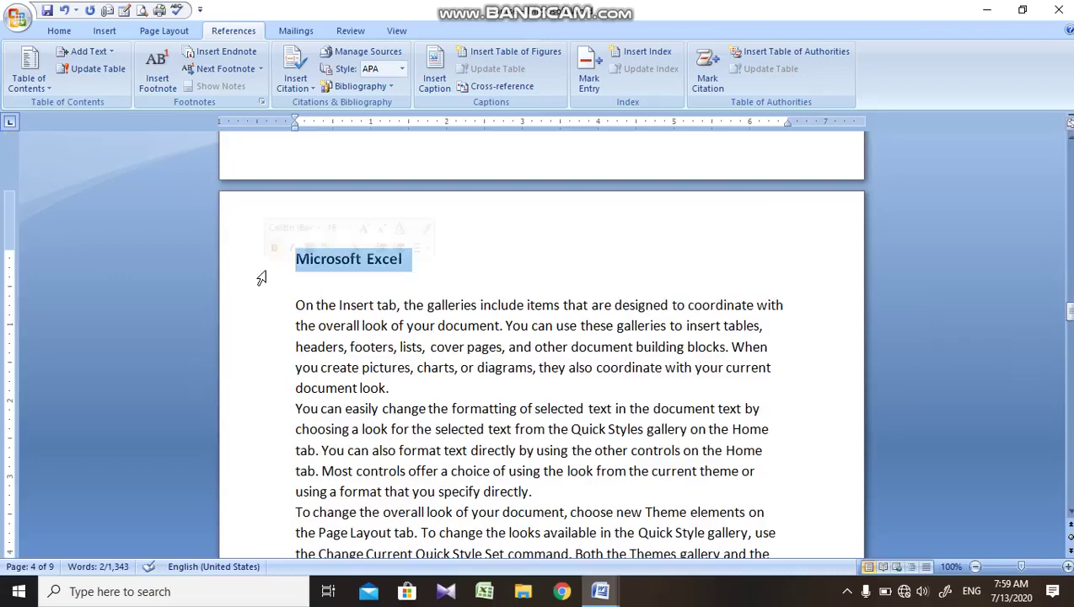
click(82, 54)
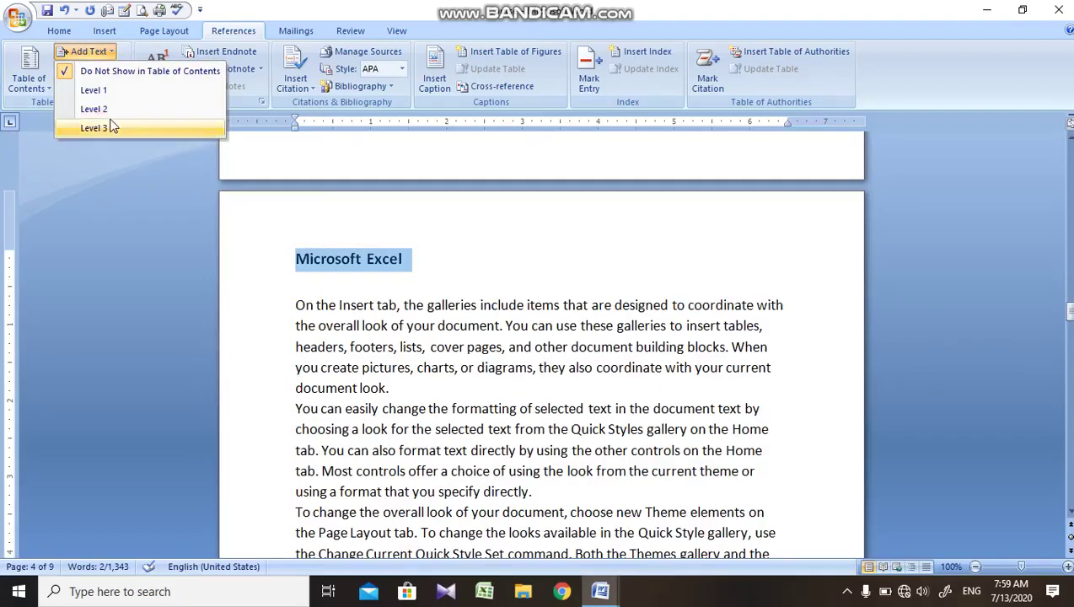
click(94, 109)
Step: Add the Microsoft PowerPoint (Level 2) and Microsoft Access headings to the table of contents
drag(1065, 296, 1068, 317)
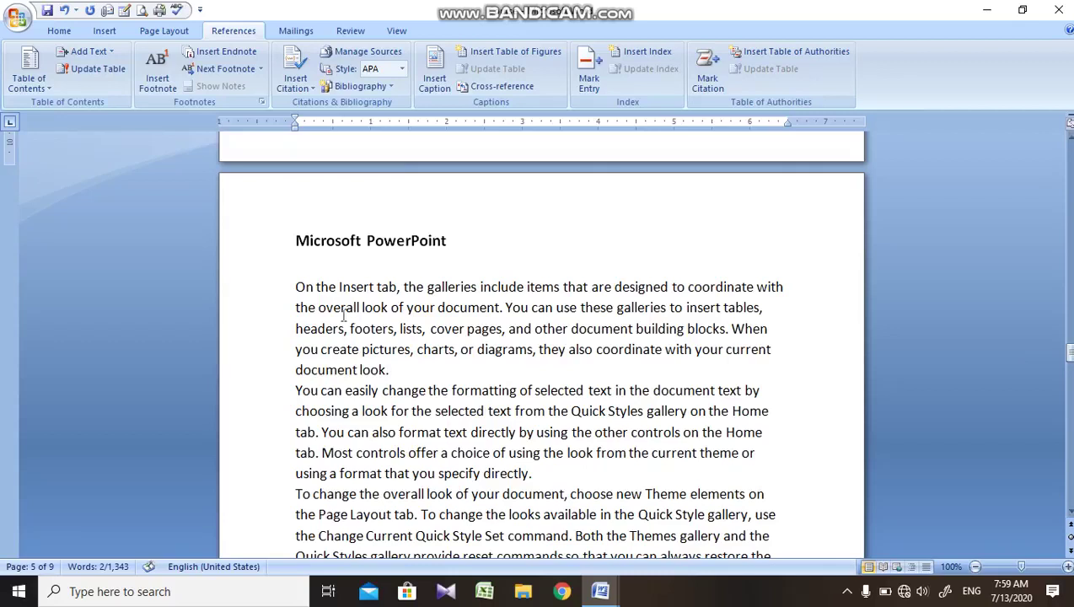
click(288, 246)
click(276, 248)
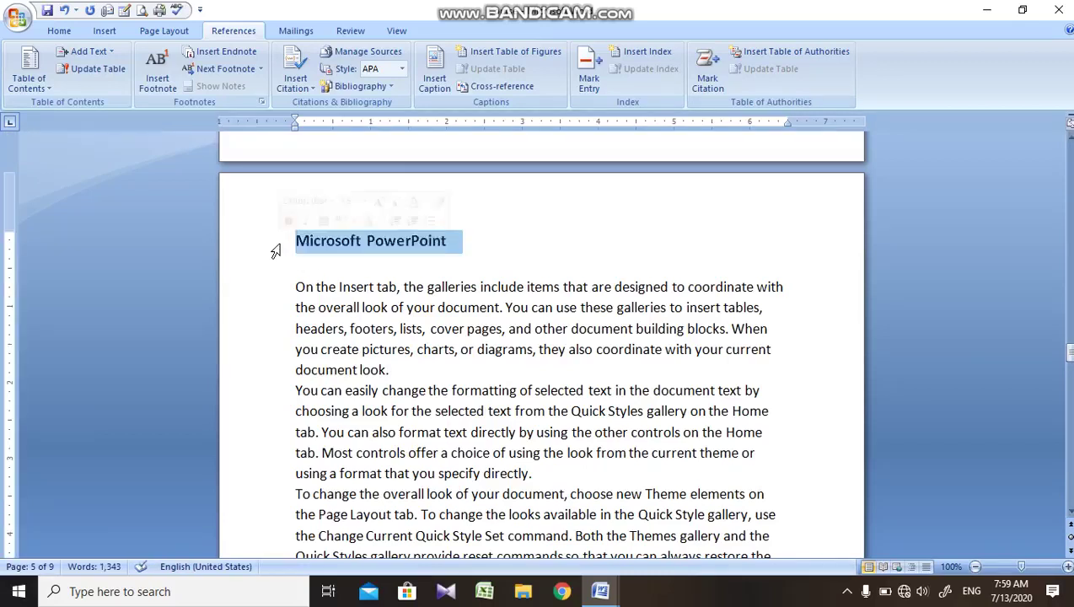
click(81, 53)
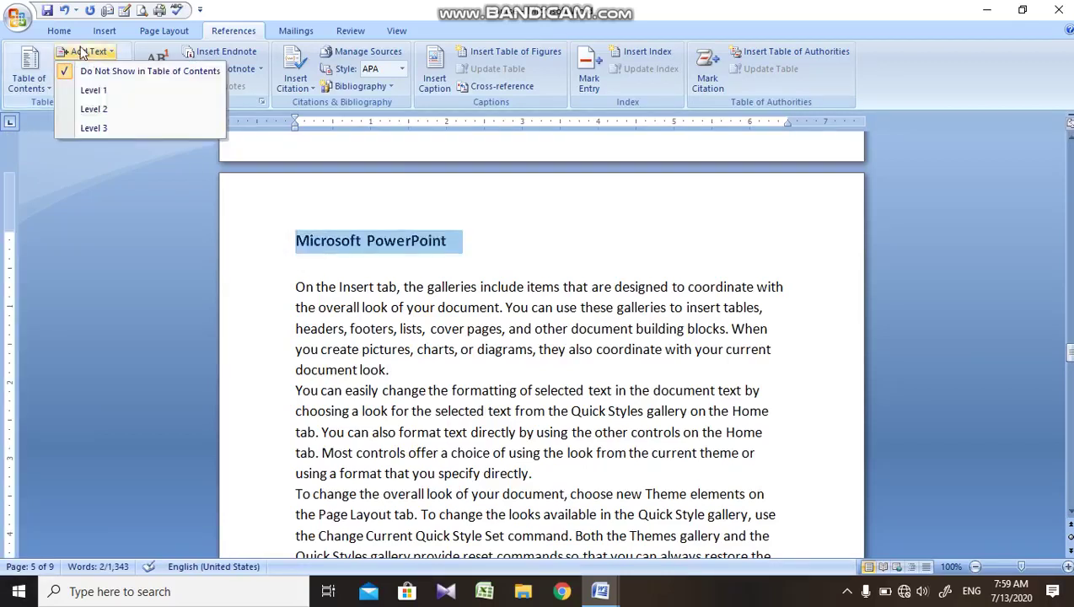
click(113, 108)
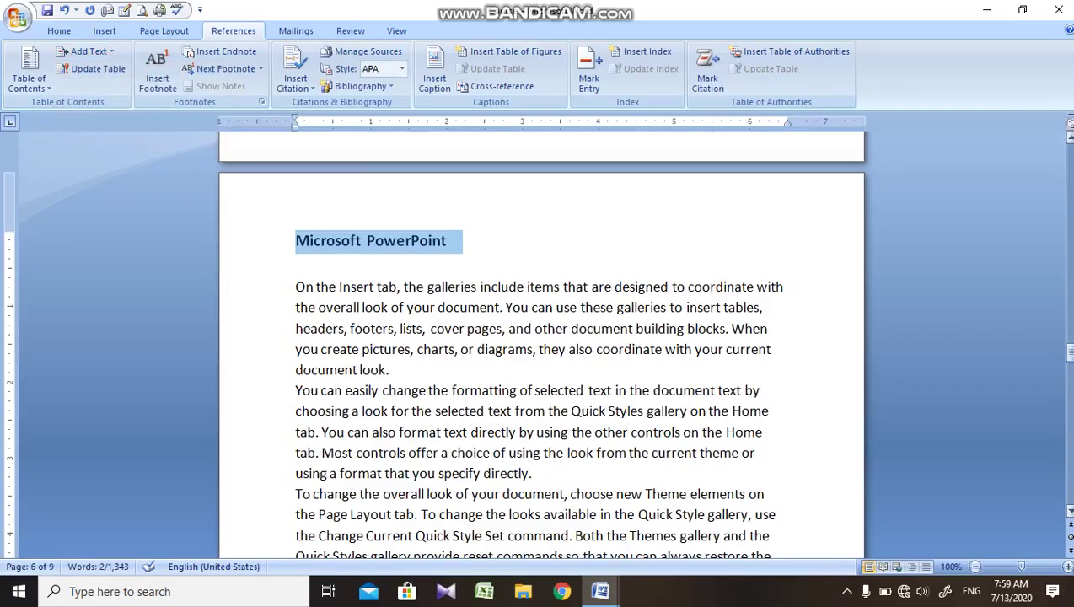
drag(1067, 351, 1067, 388)
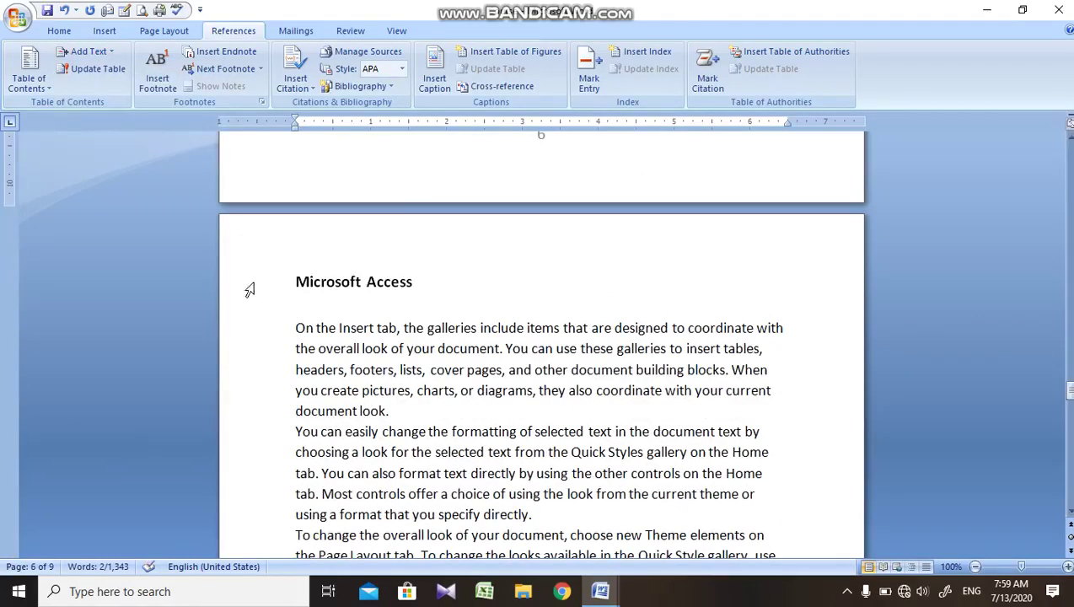
click(264, 291)
click(88, 53)
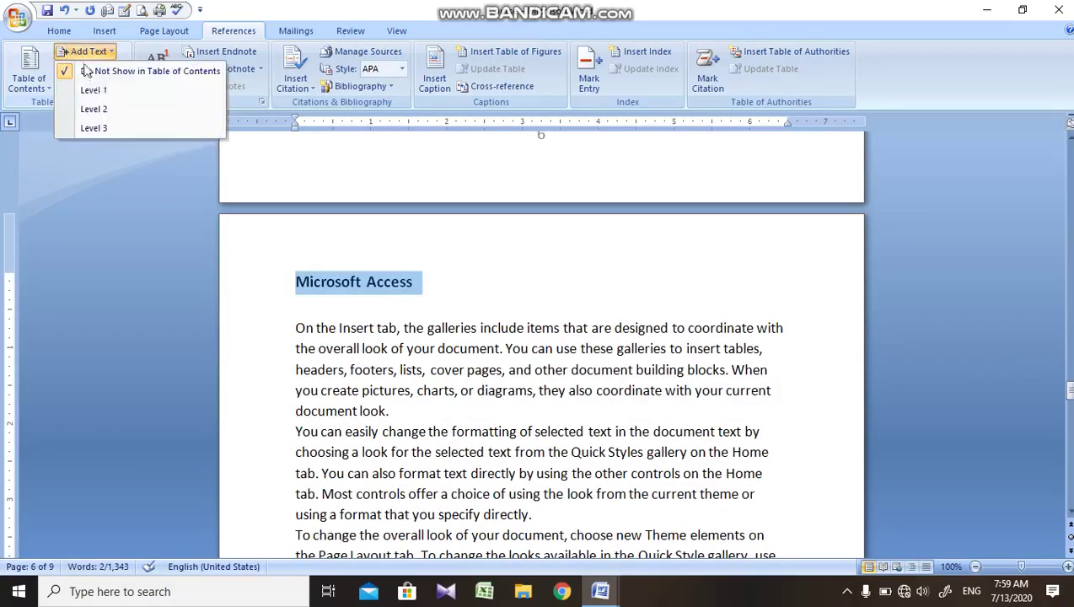
click(99, 109)
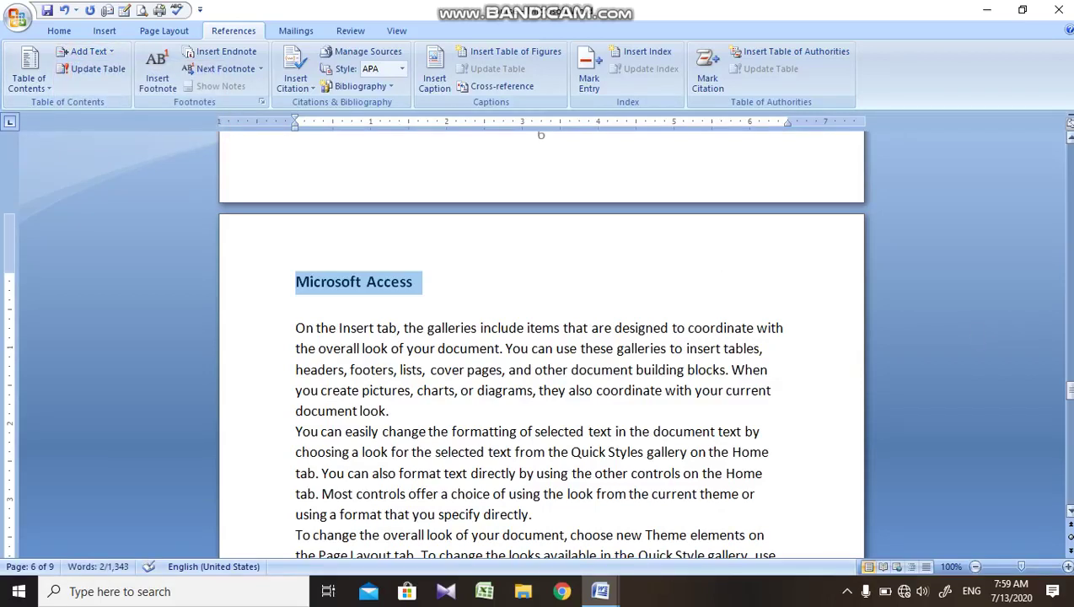
Step: Add the Microsoft Outlook and Microsoft Front page (Level 2) headings, then return to page 1
drag(1067, 388, 1067, 430)
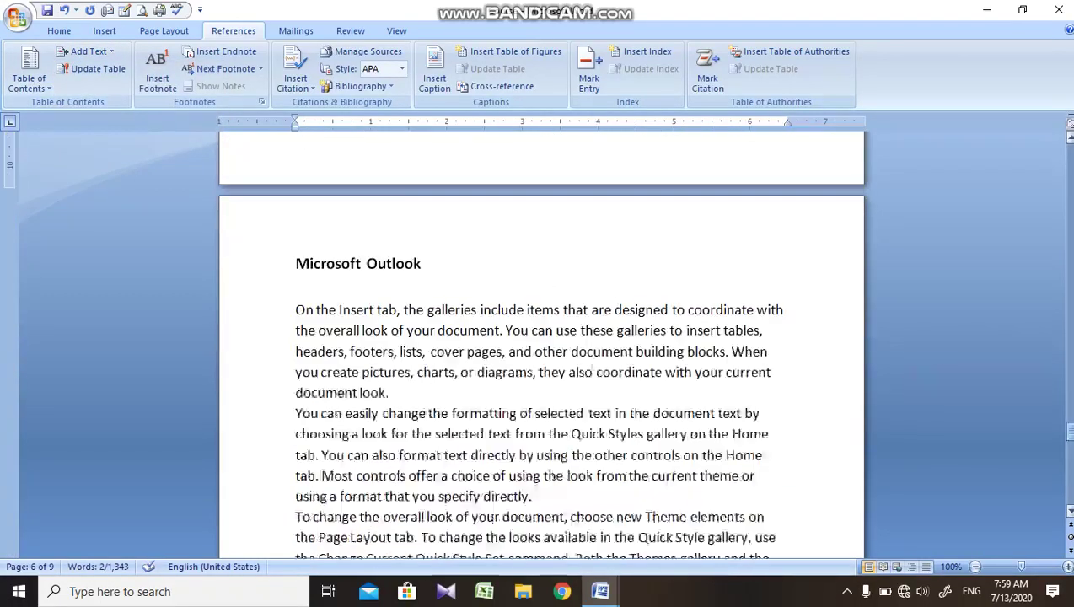
click(270, 271)
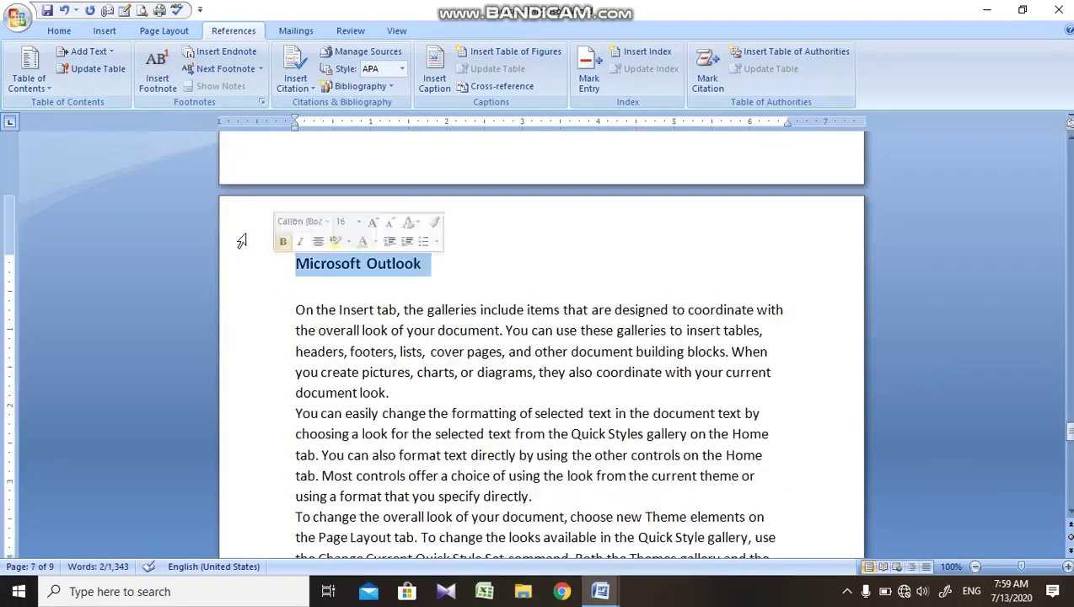
click(87, 52)
click(94, 127)
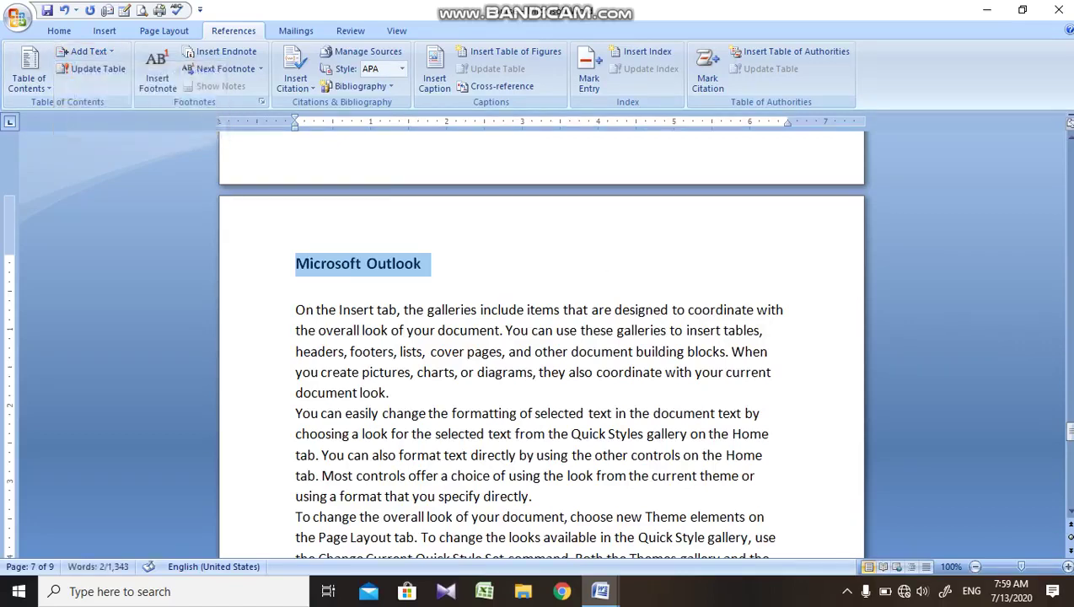
drag(1067, 426, 1068, 462)
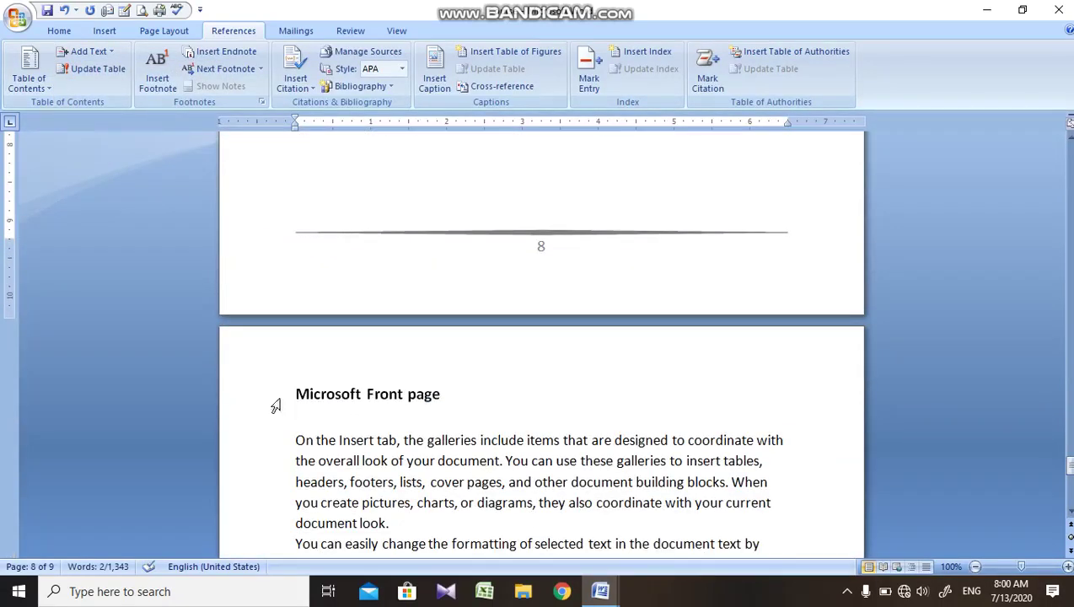
click(264, 403)
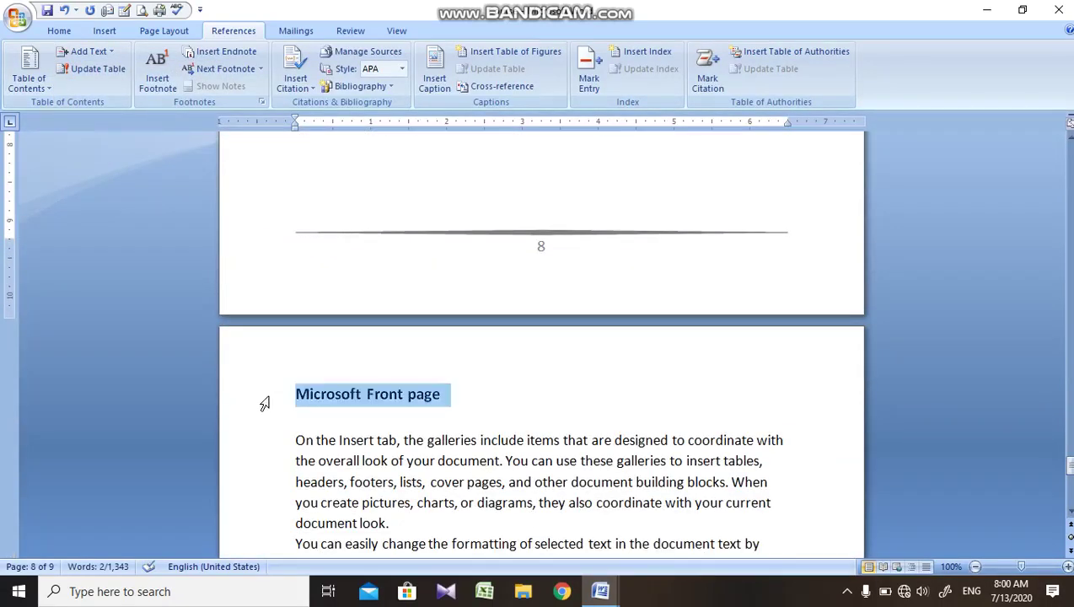
click(88, 52)
click(111, 115)
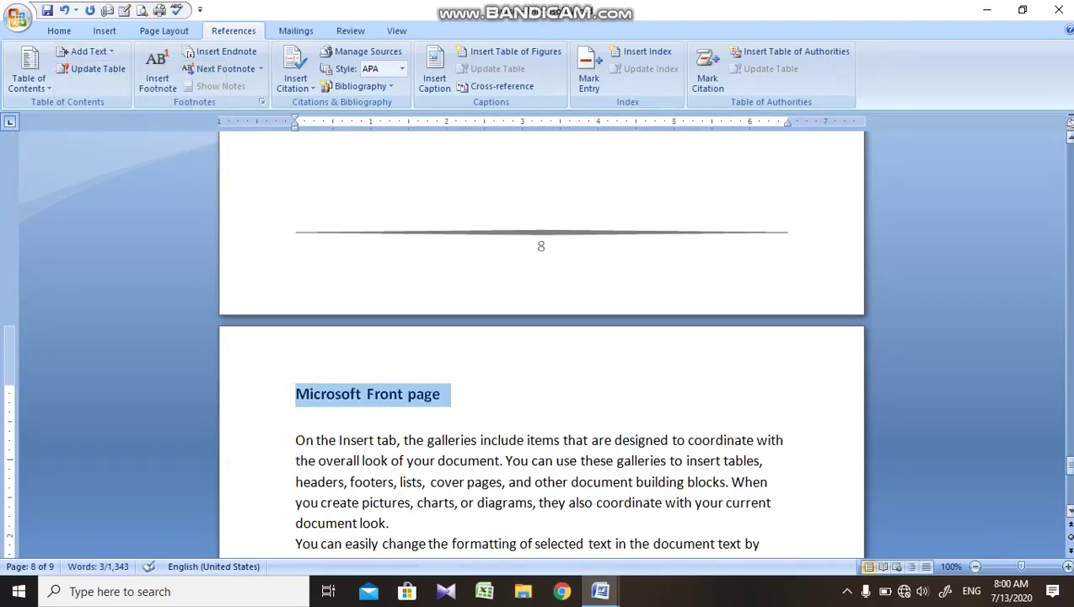
scroll(1071, 313, down, 9)
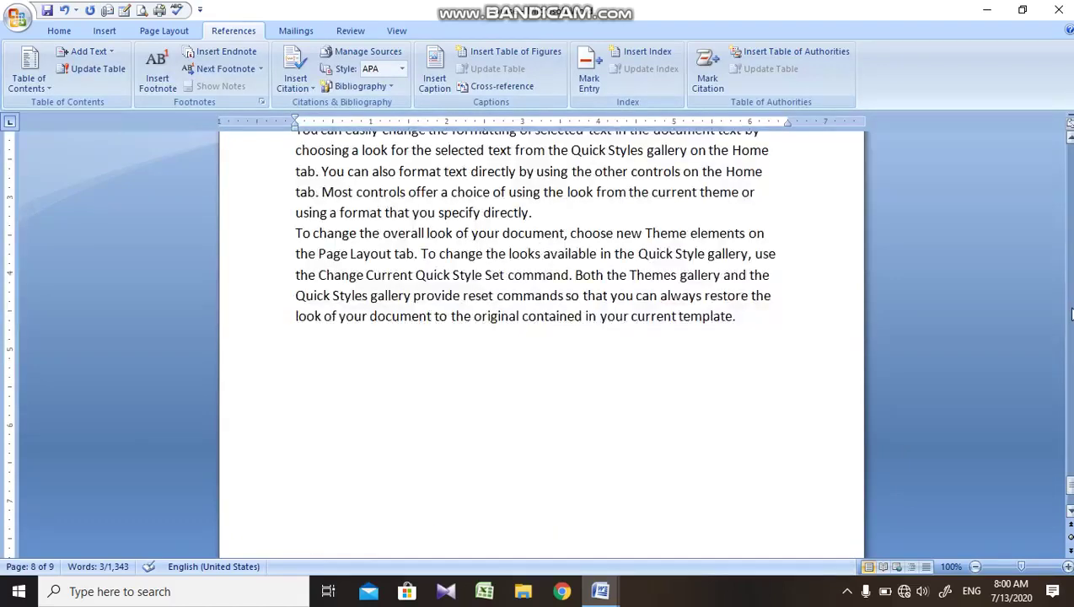
scroll(1071, 313, up, 9)
scroll(1071, 314, down, 5)
scroll(1068, 202, up, 10)
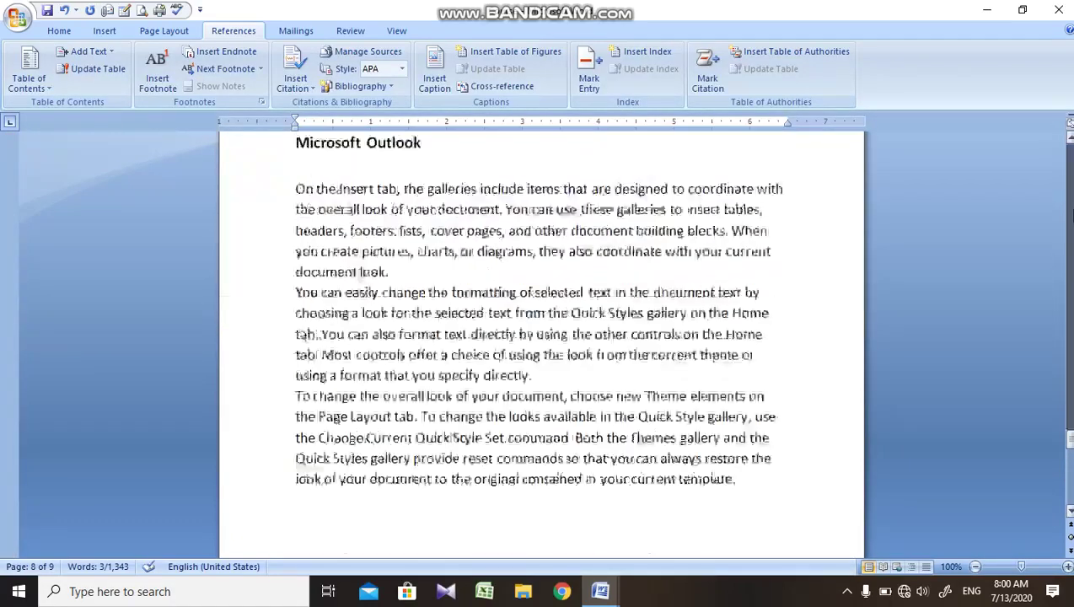
scroll(1068, 180, up, 5)
drag(1067, 425, 1067, 152)
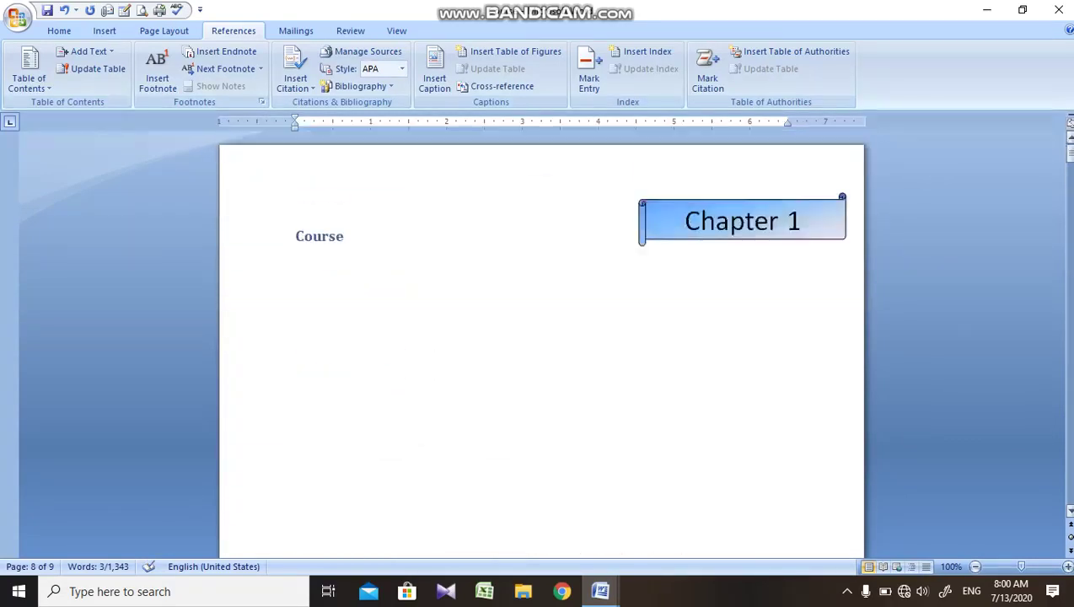
Step: Insert the Automatic Table 1 contents layout just below the Course heading
click(398, 390)
click(274, 289)
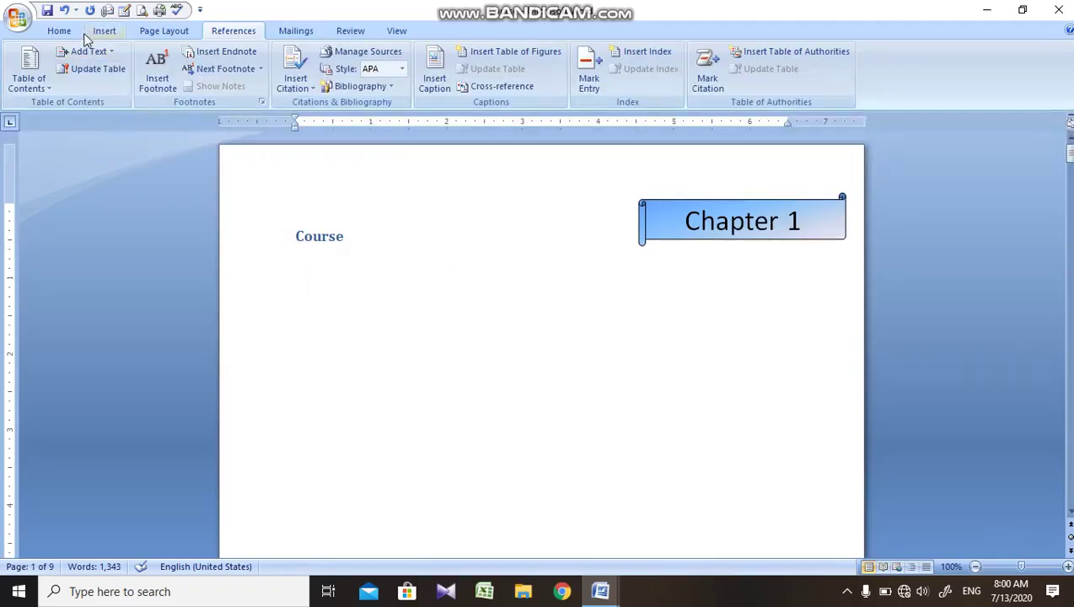
click(52, 88)
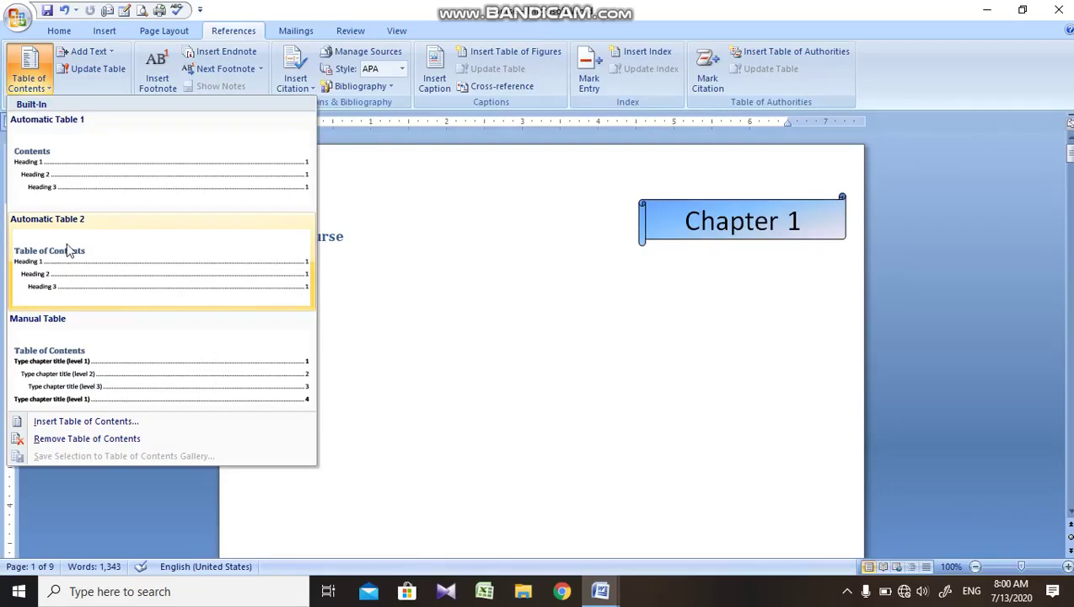
click(112, 189)
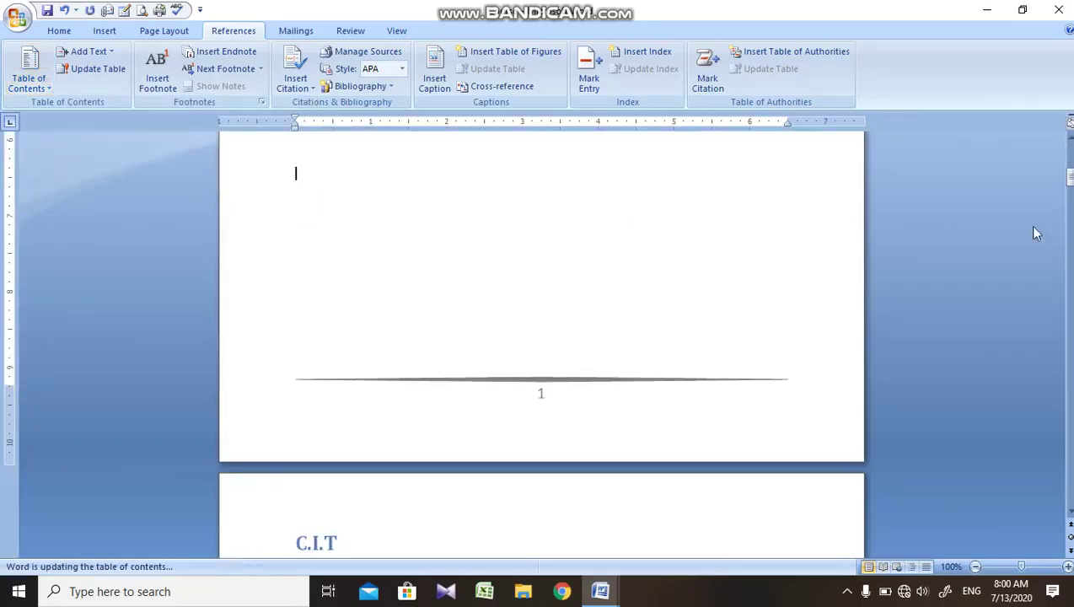
drag(1069, 175, 1069, 153)
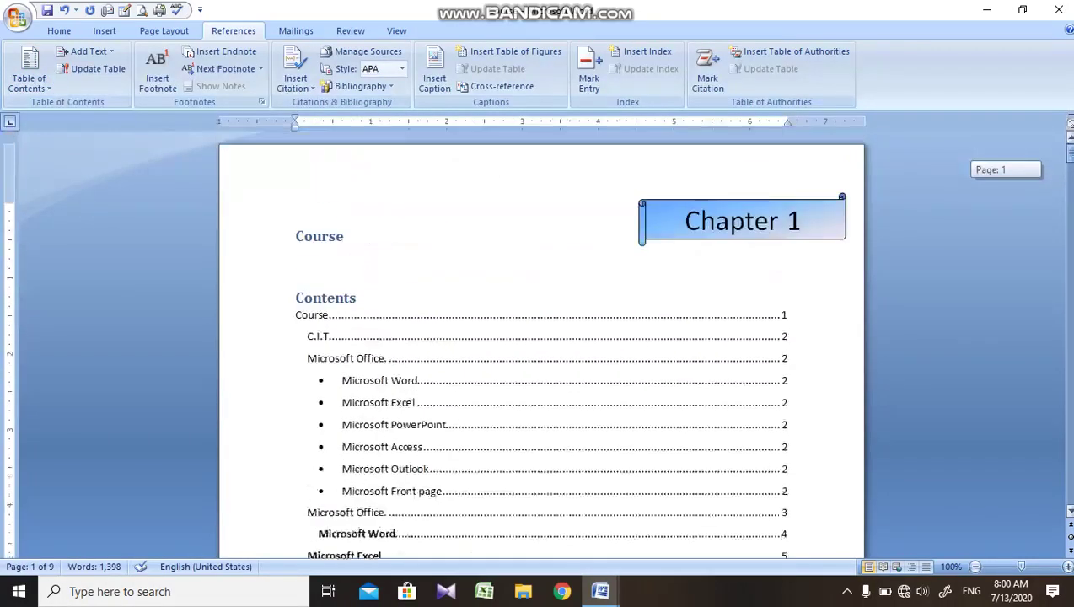
click(447, 305)
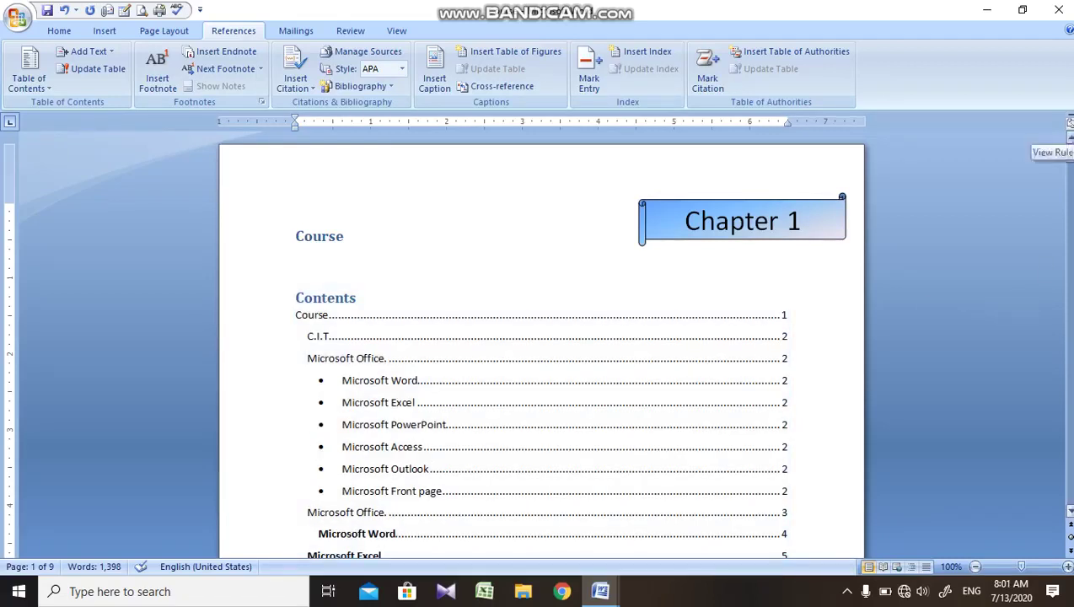
drag(1068, 158, 1069, 167)
click(802, 170)
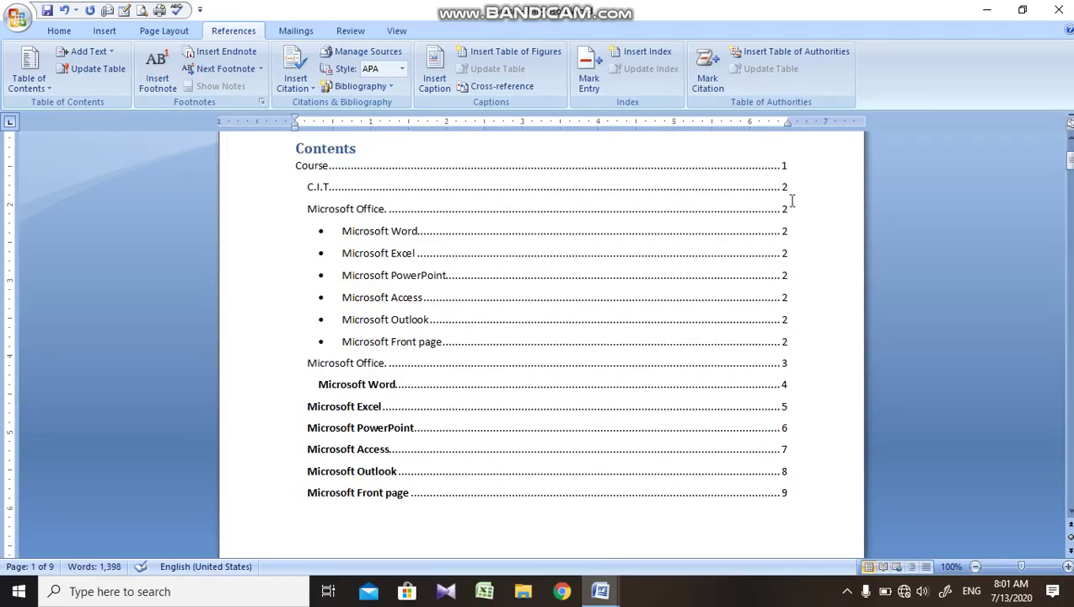
click(788, 270)
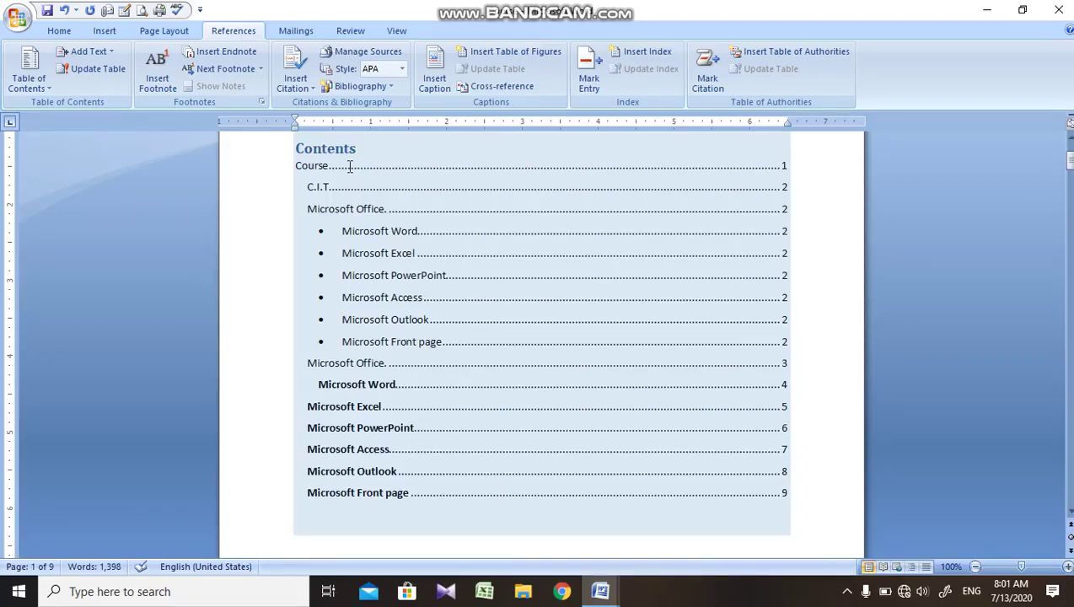
click(373, 268)
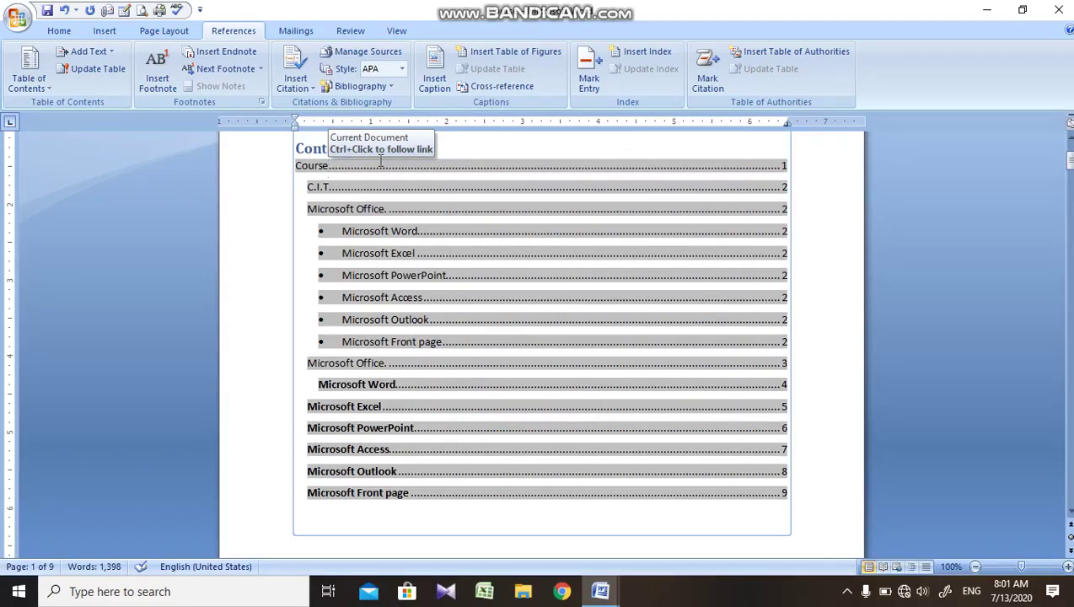
ctrl+click(346, 190)
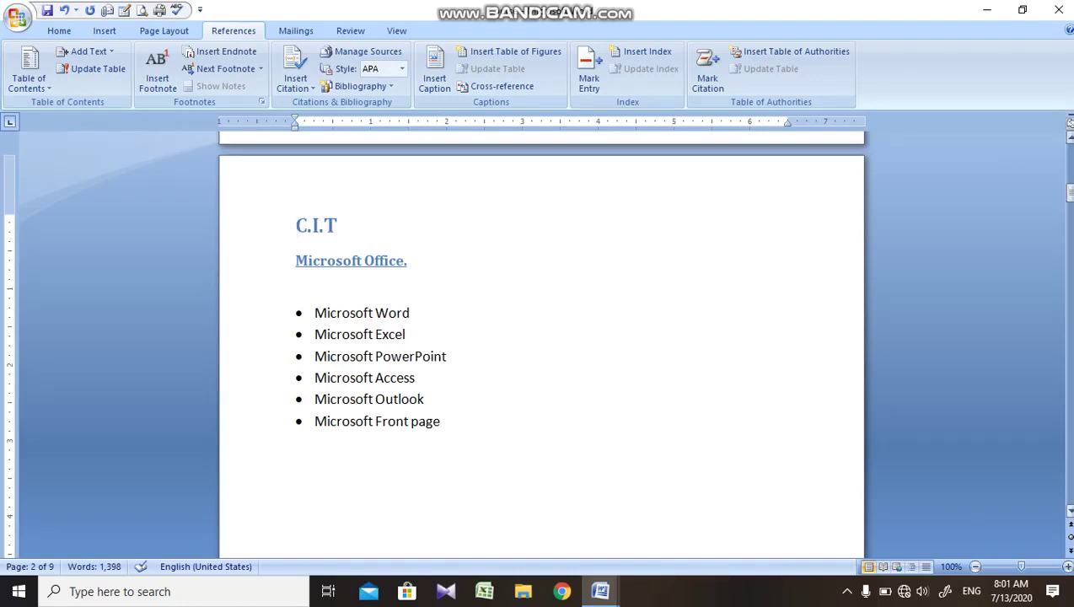
scroll(540, 337, up, 1)
scroll(539, 337, up, 2)
scroll(540, 337, up, 2)
scroll(540, 337, up, 1)
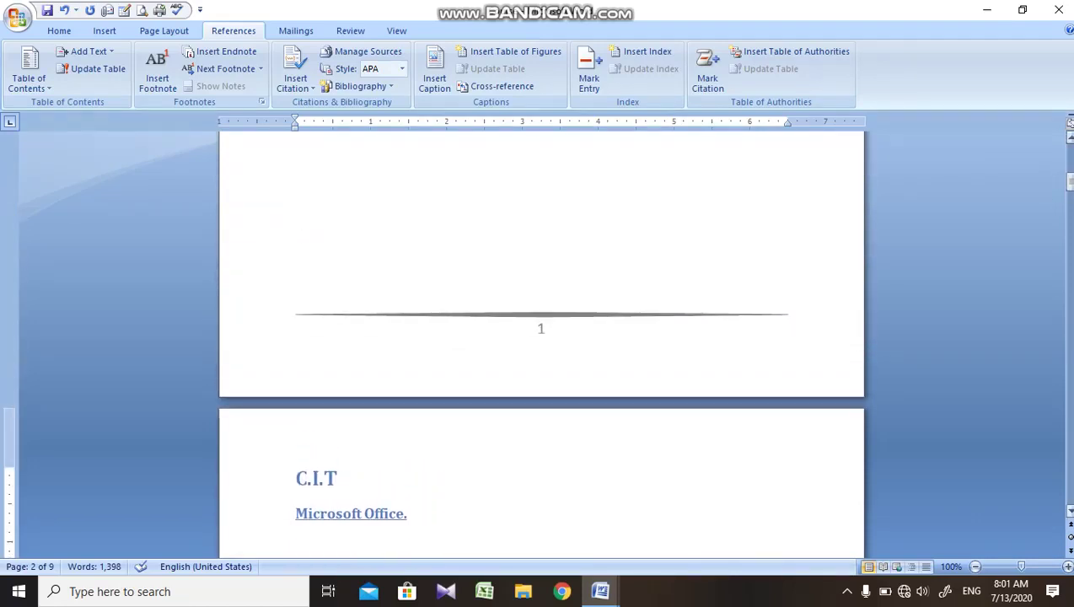
scroll(540, 337, up, 10)
scroll(540, 337, up, 4)
click(575, 361)
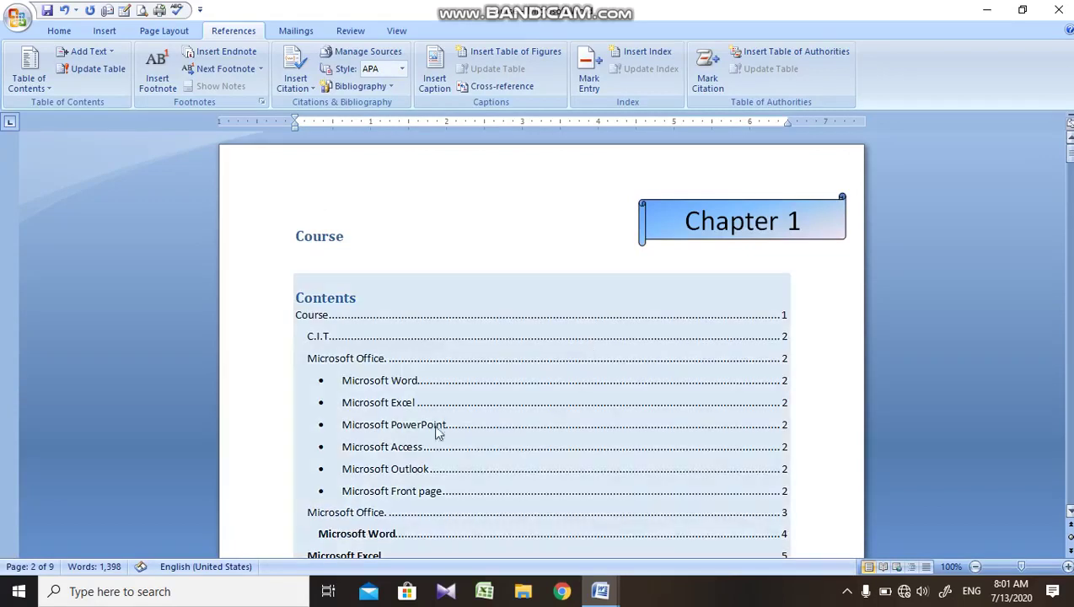
click(398, 391)
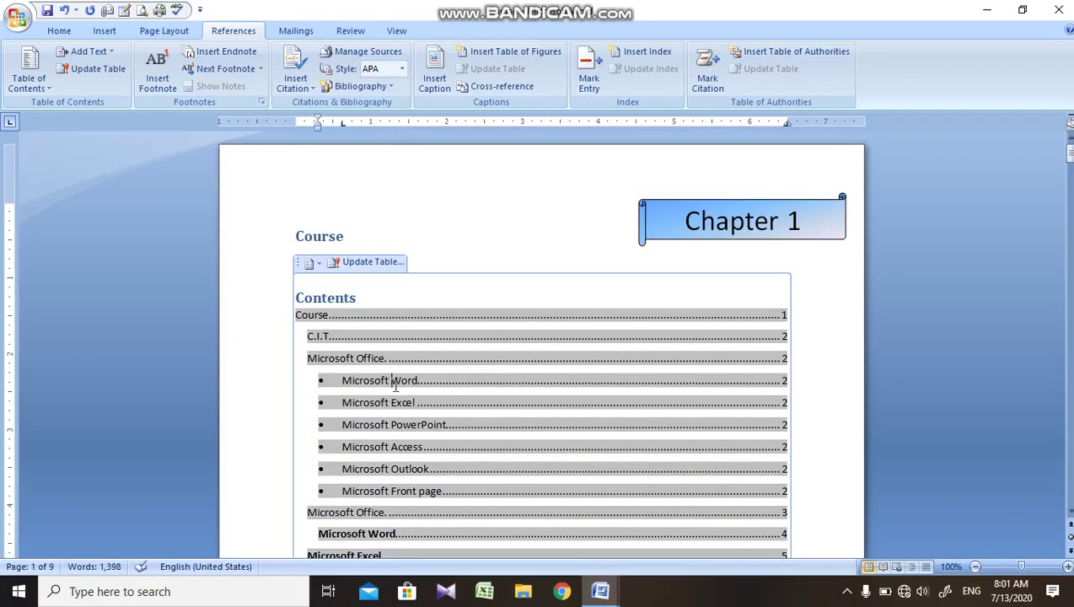
ctrl+click(364, 539)
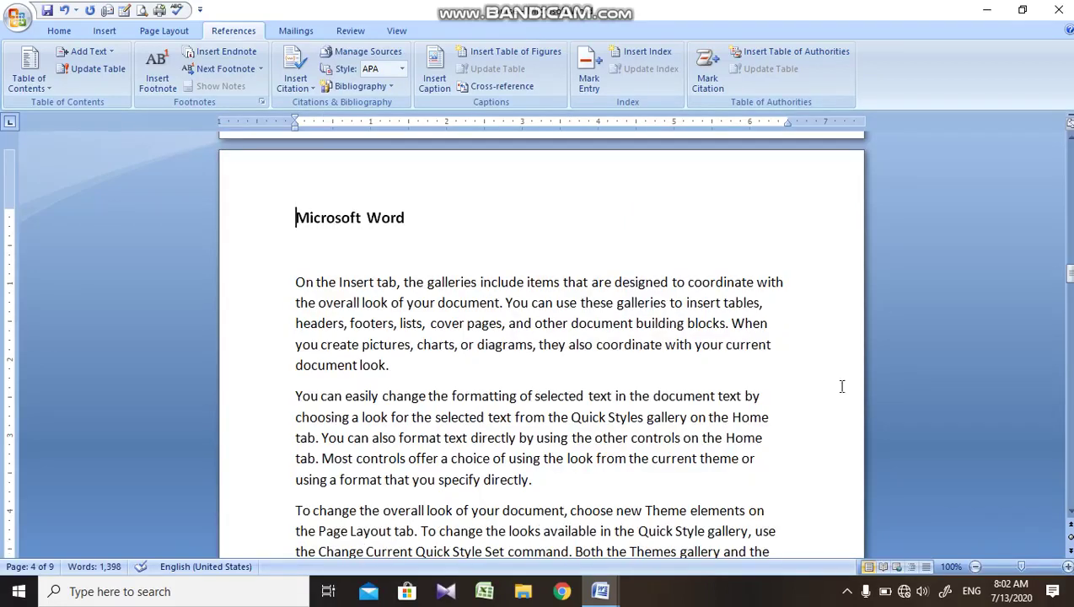
drag(1069, 279, 1068, 165)
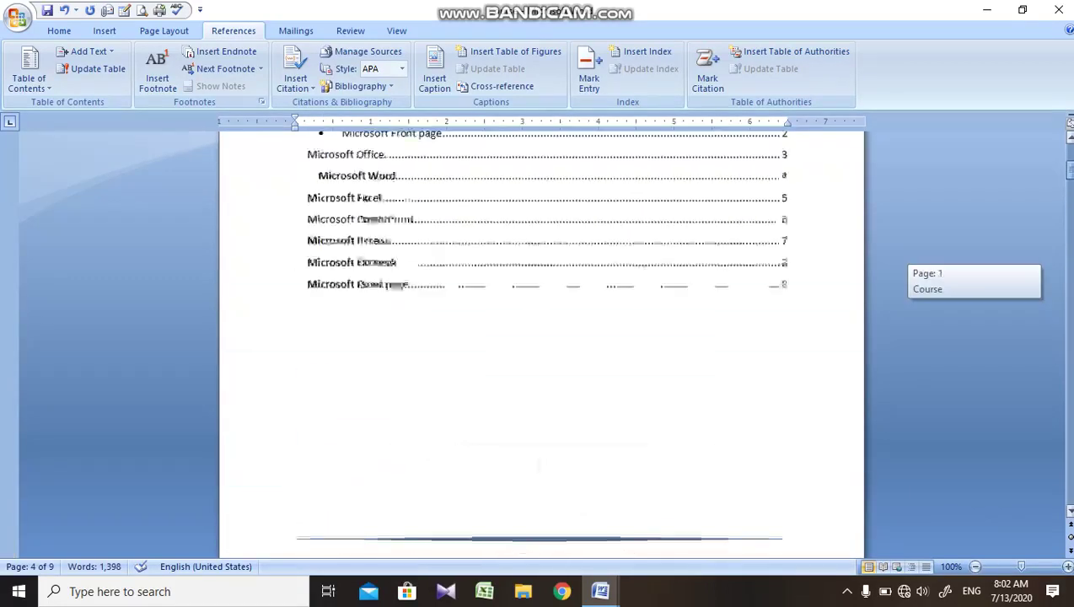
drag(1069, 165, 1067, 153)
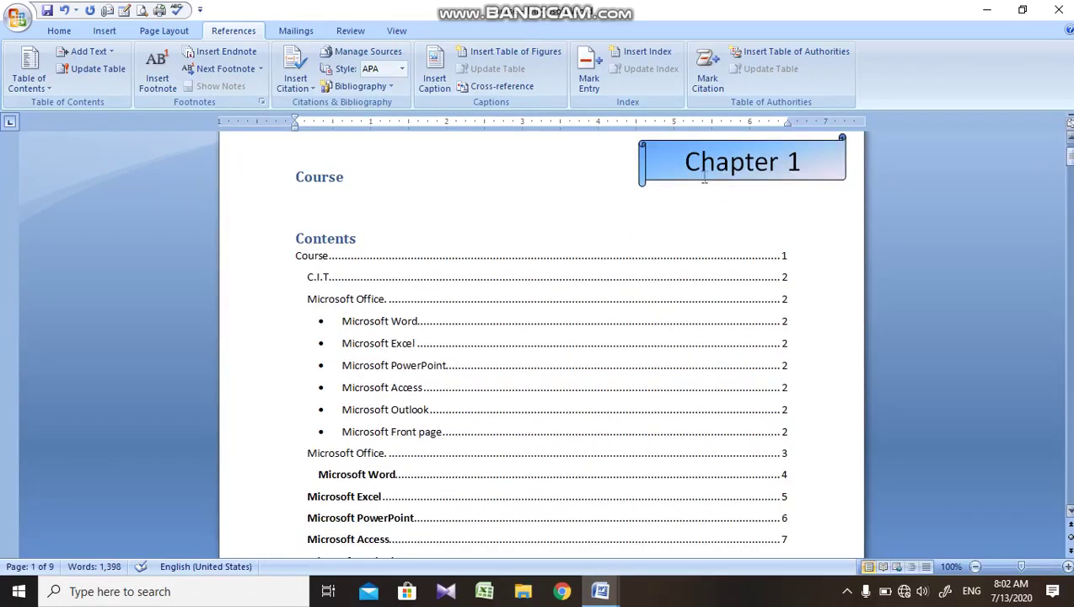
click(368, 232)
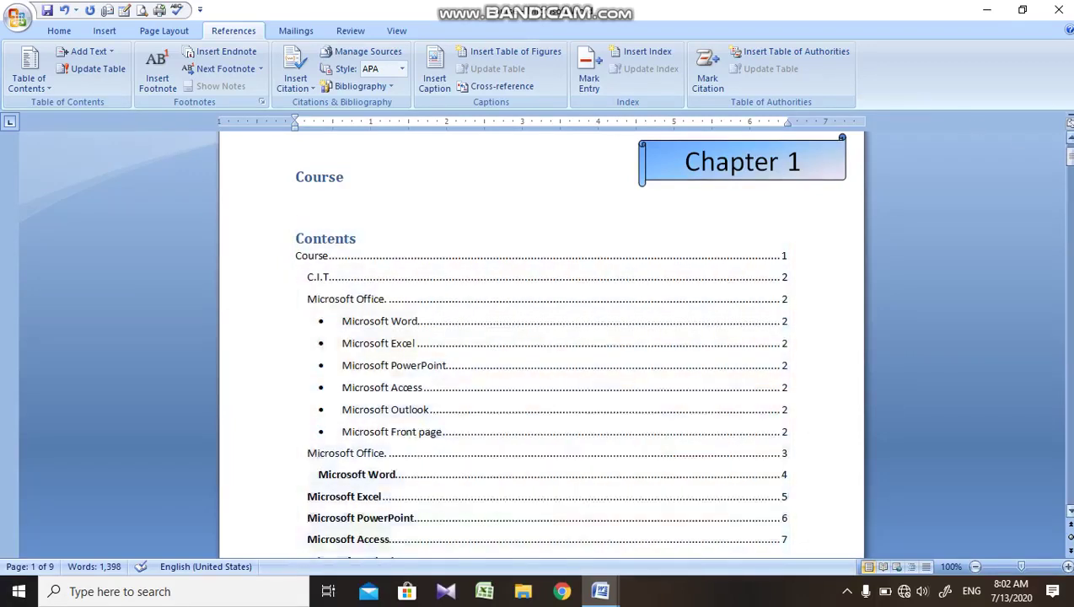
drag(1068, 152, 1067, 154)
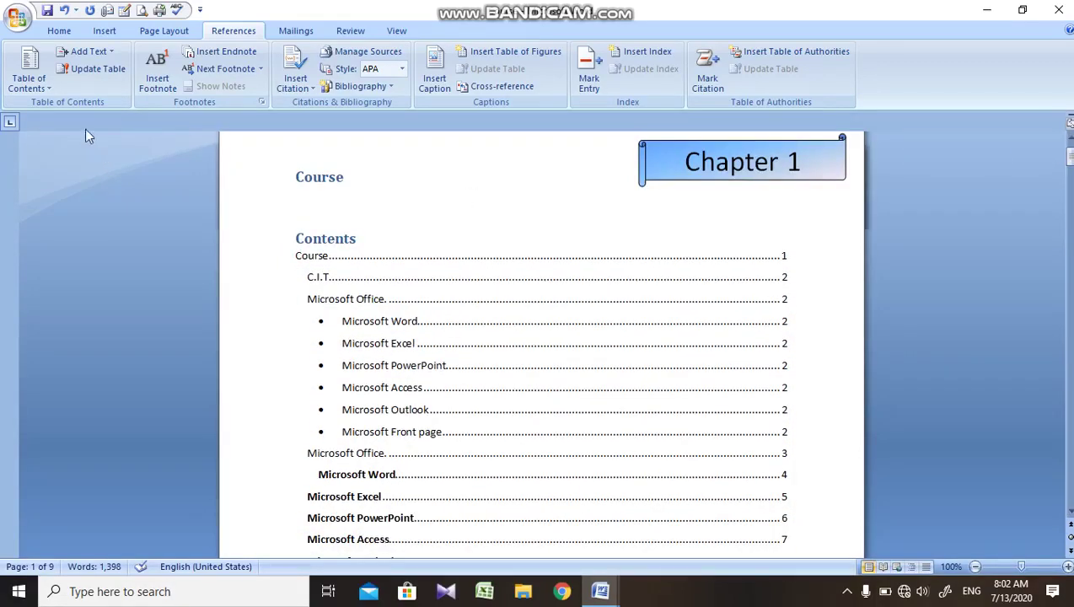
Step: Update the table of contents, then go to the top of page 9
click(122, 79)
drag(1068, 147, 1068, 269)
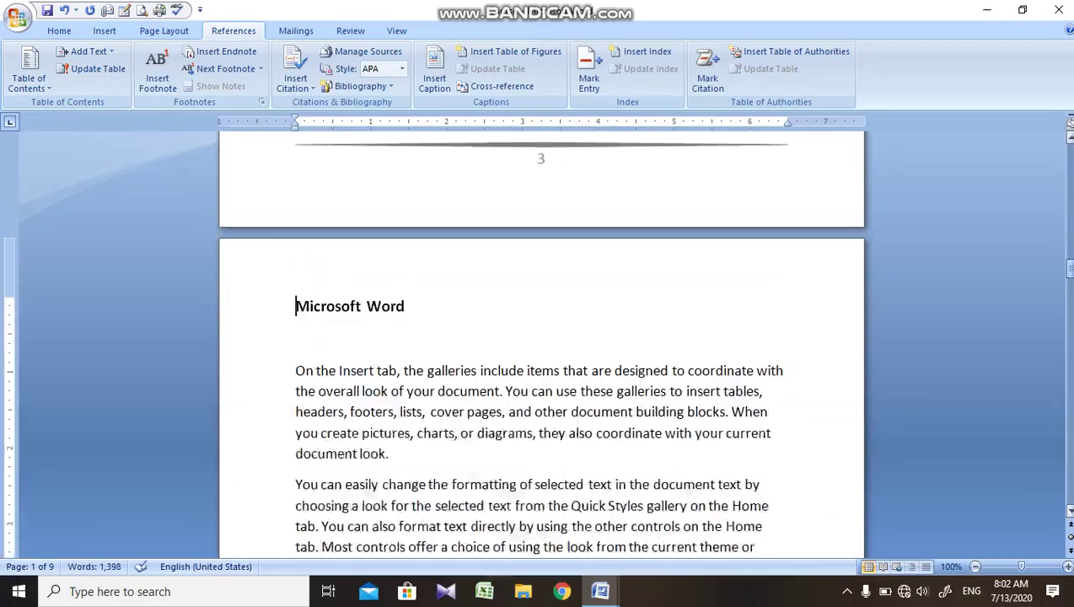
drag(1068, 269, 1068, 447)
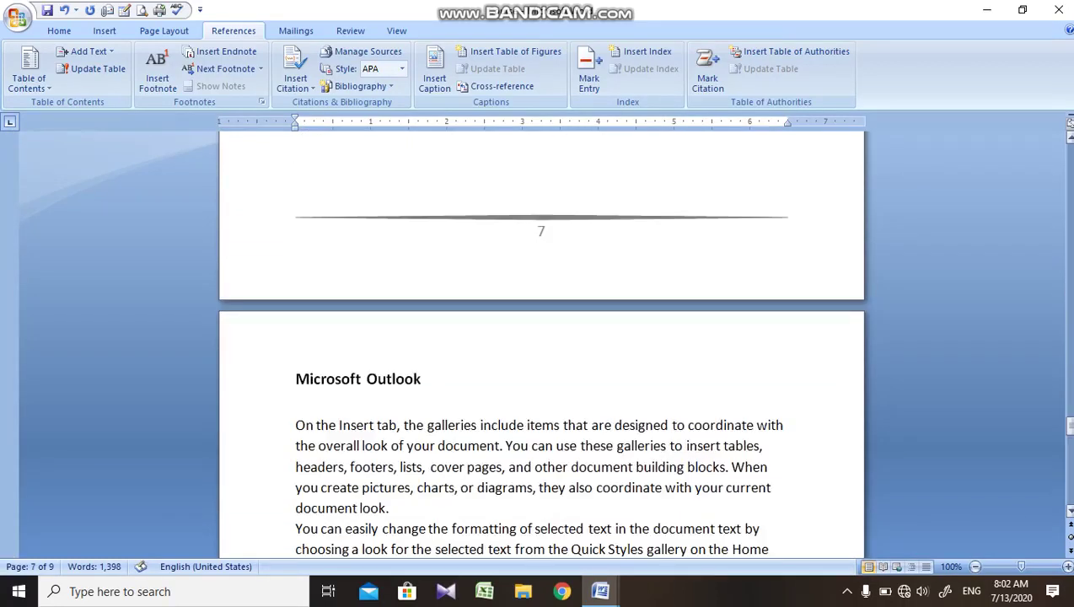
drag(1068, 447, 1067, 494)
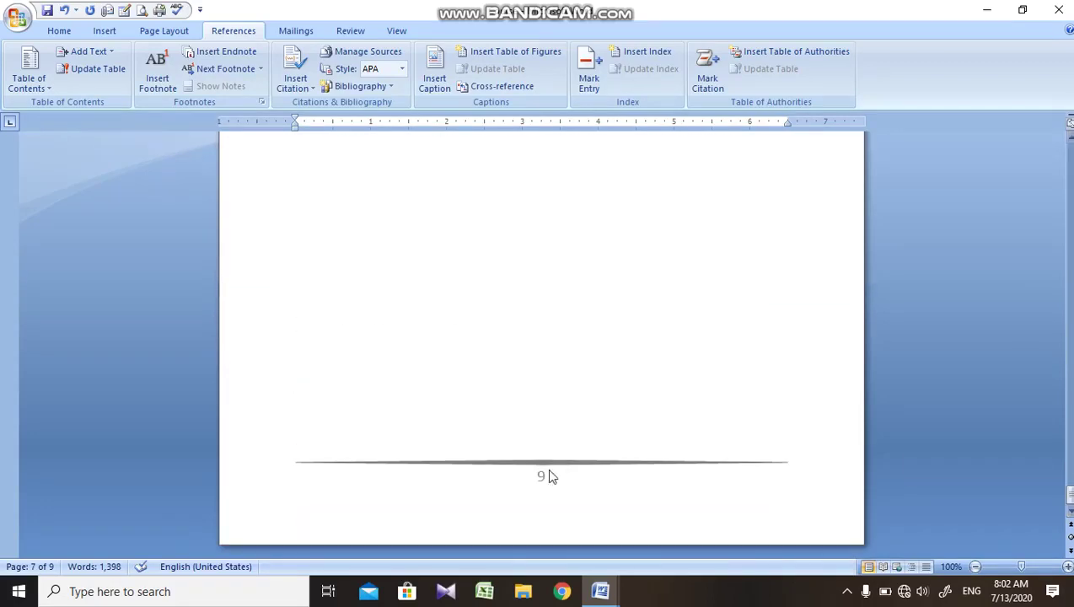
click(593, 337)
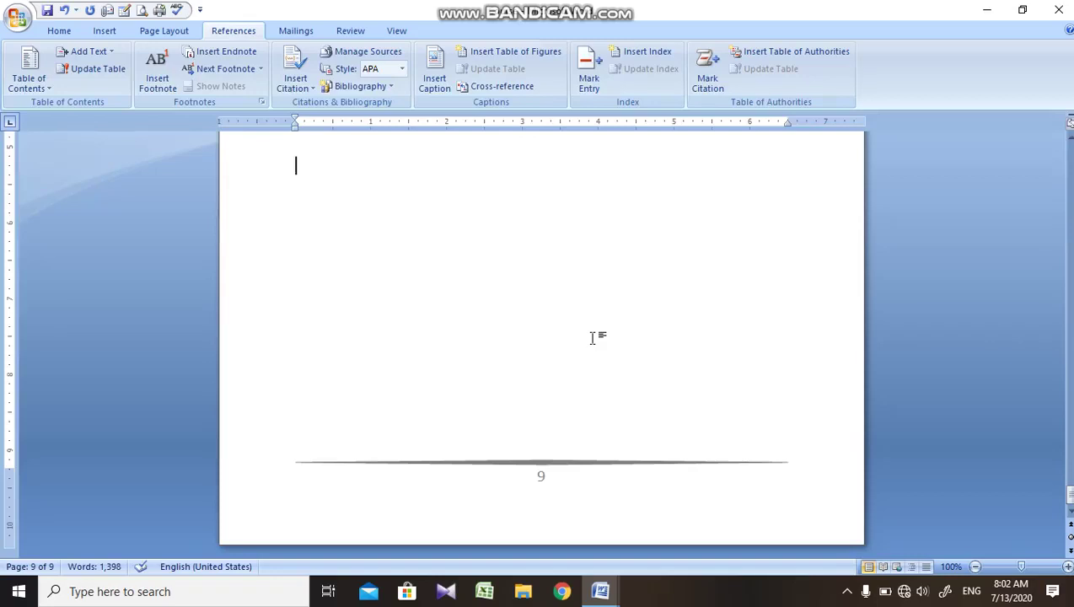
Step: Start a new page with the heading Desktop
key(ctrl+Return)
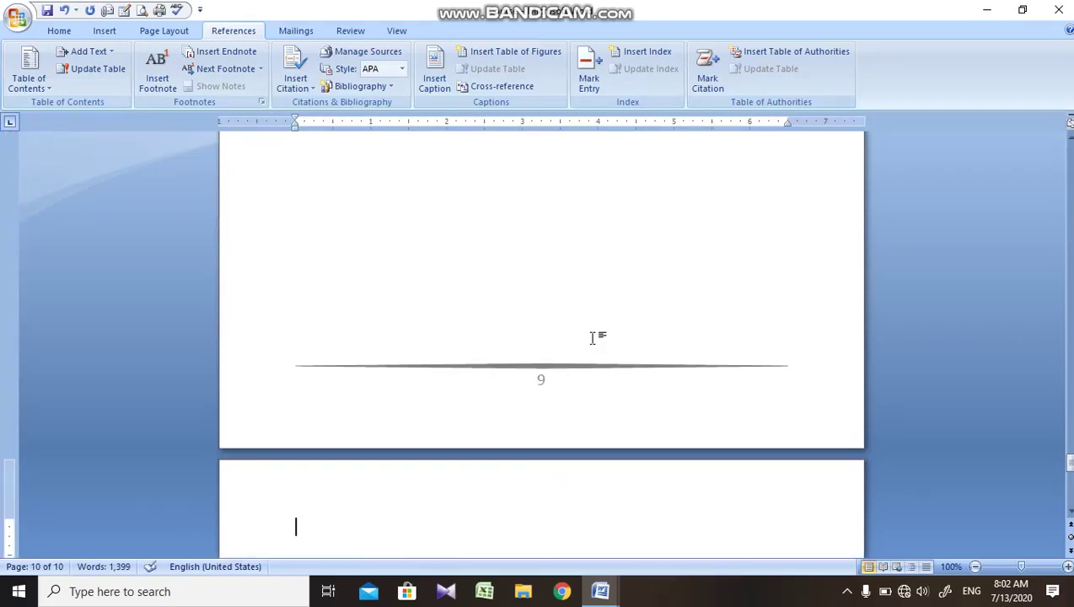
text(MS)
key(BackSpace)
text(s)
key(BackSpace)
key(BackSpace)
text(Des)
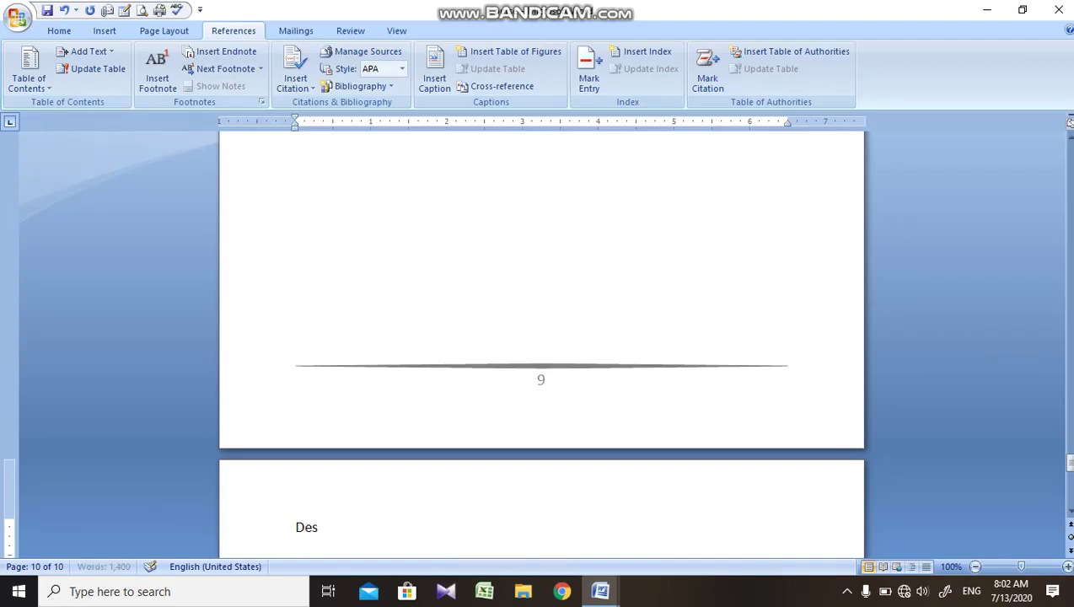
text(ktop)
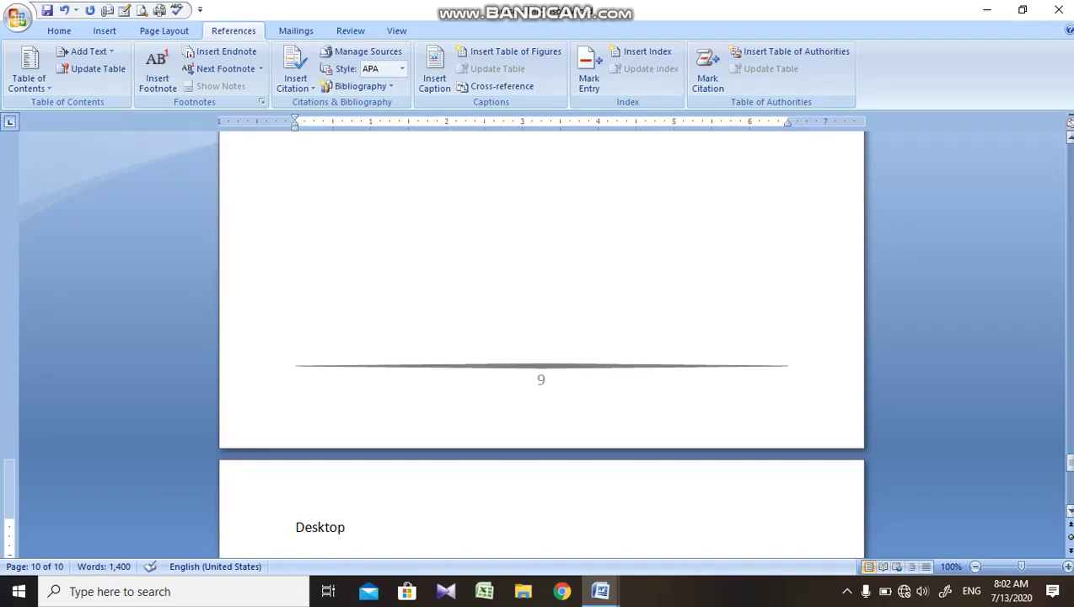
drag(1069, 462, 1068, 472)
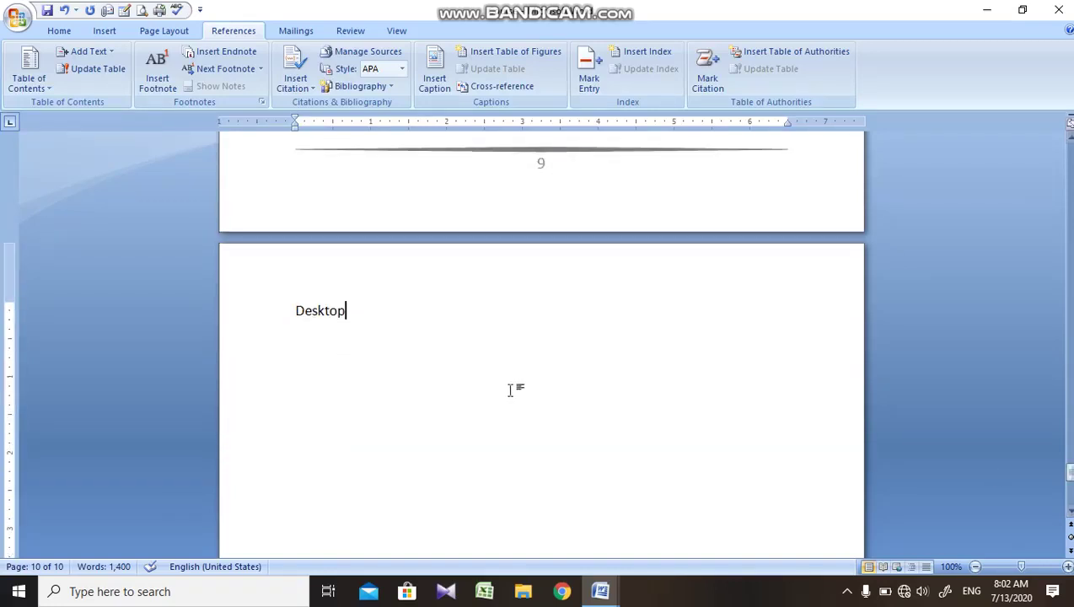
Step: Generate sample paragraphs below the heading with =rand()
key(Return)
text(=r)
key(BackSpace)
key(BackSpace)
text(=rand())
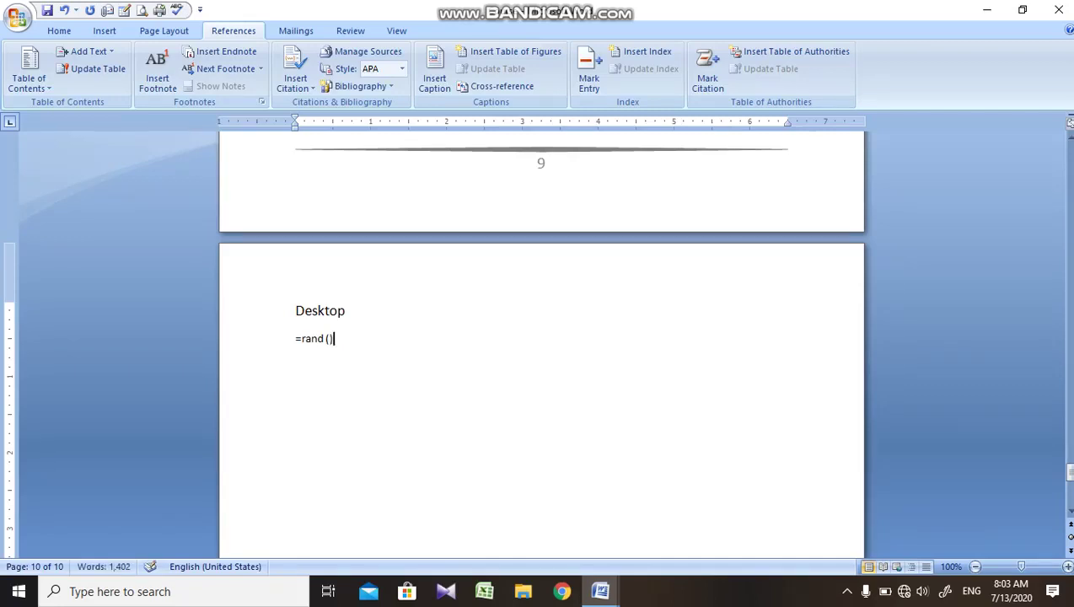
key(Return)
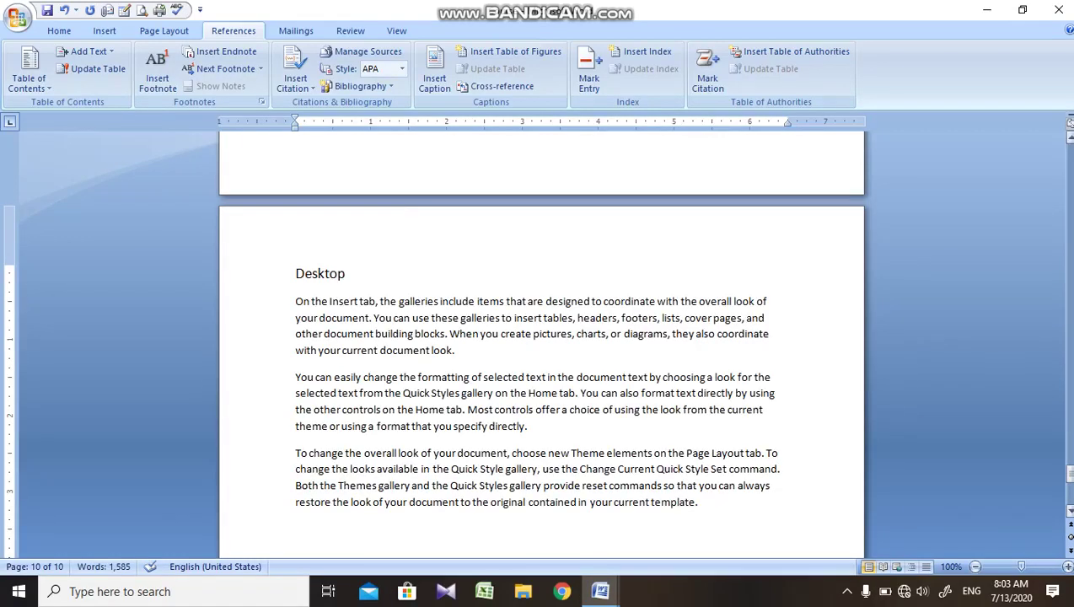
Step: Make the Desktop heading a Level 2 contents entry and return to page 1's contents
click(275, 281)
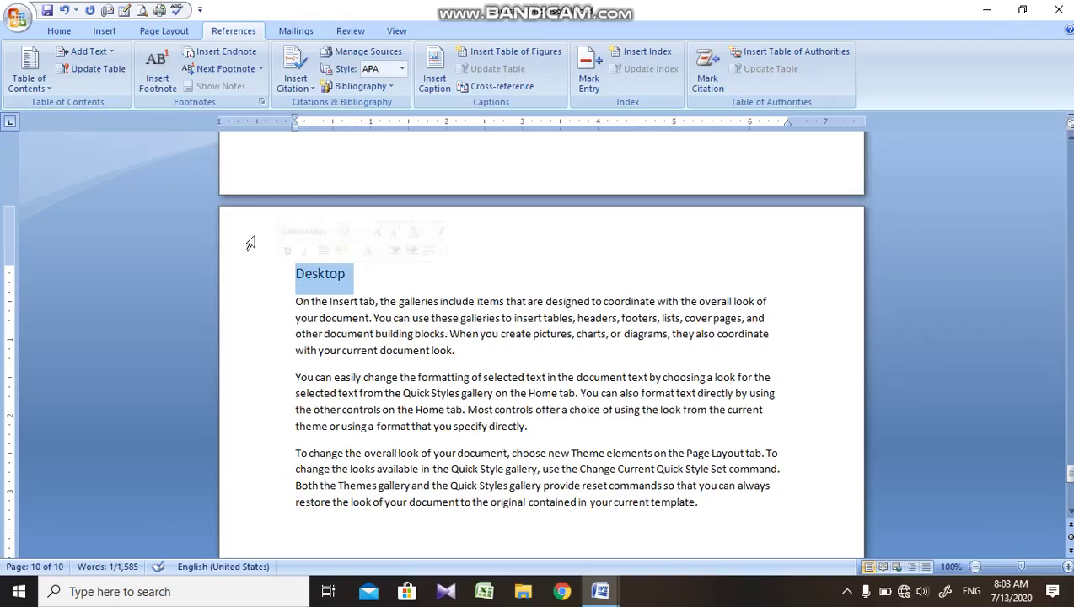
click(101, 53)
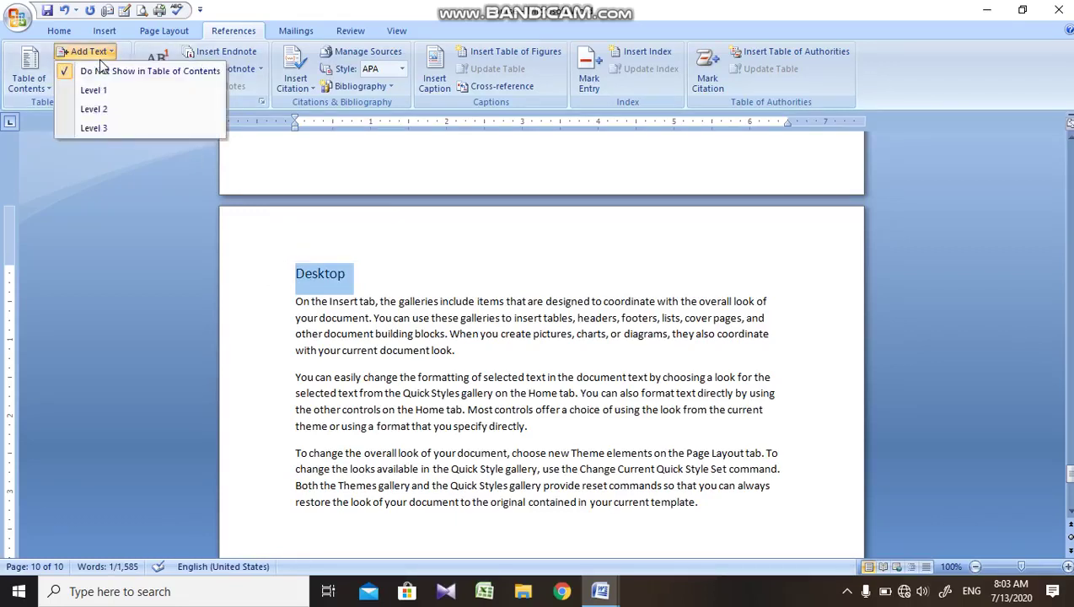
click(110, 127)
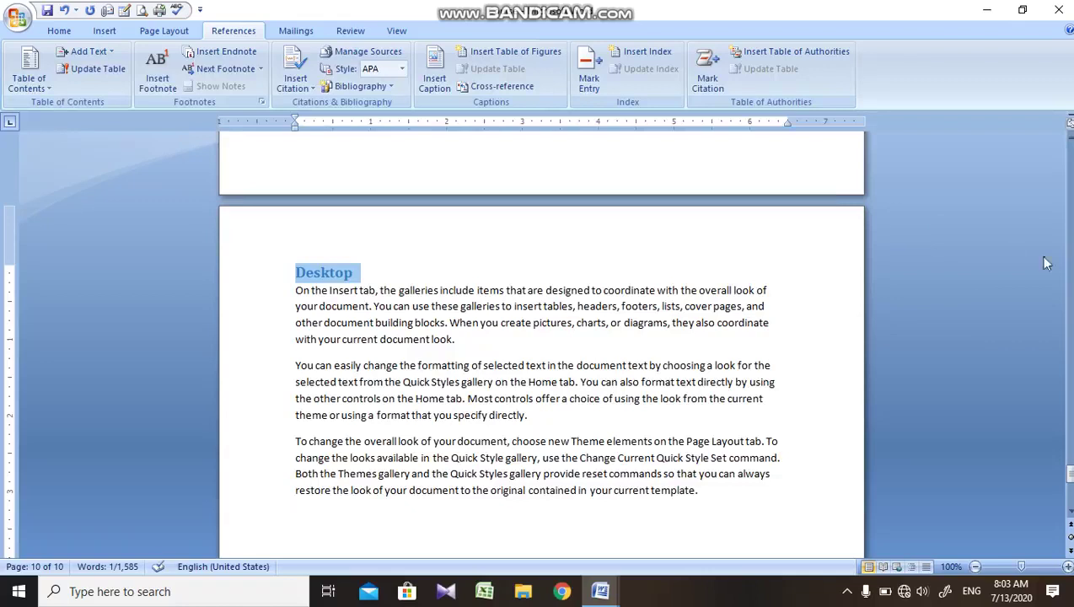
scroll(539, 337, up, 6)
scroll(539, 337, up, 10)
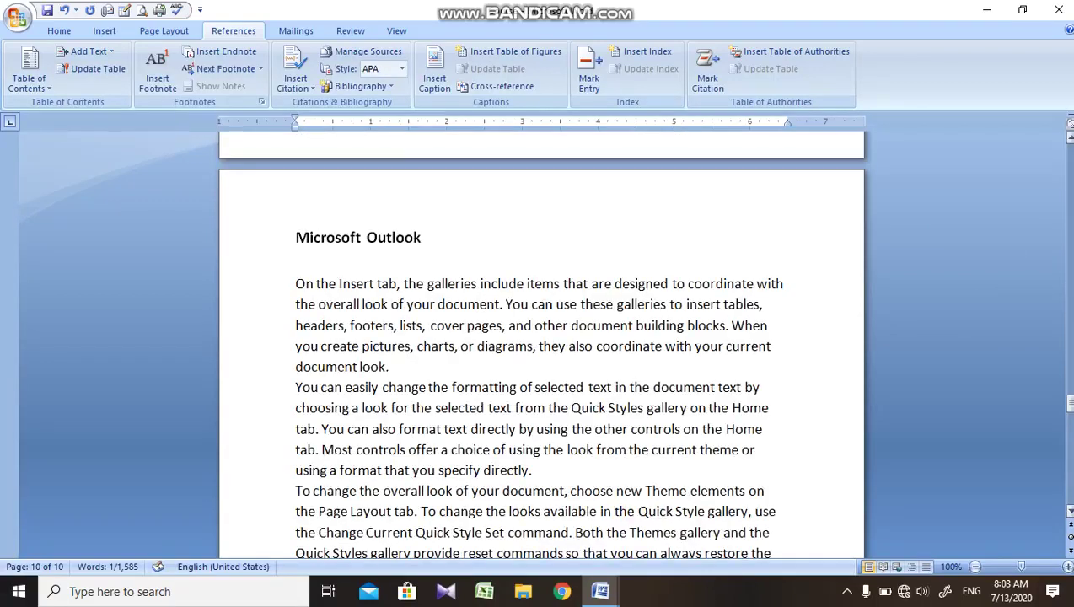
drag(1068, 403, 1068, 388)
drag(1068, 406, 1068, 145)
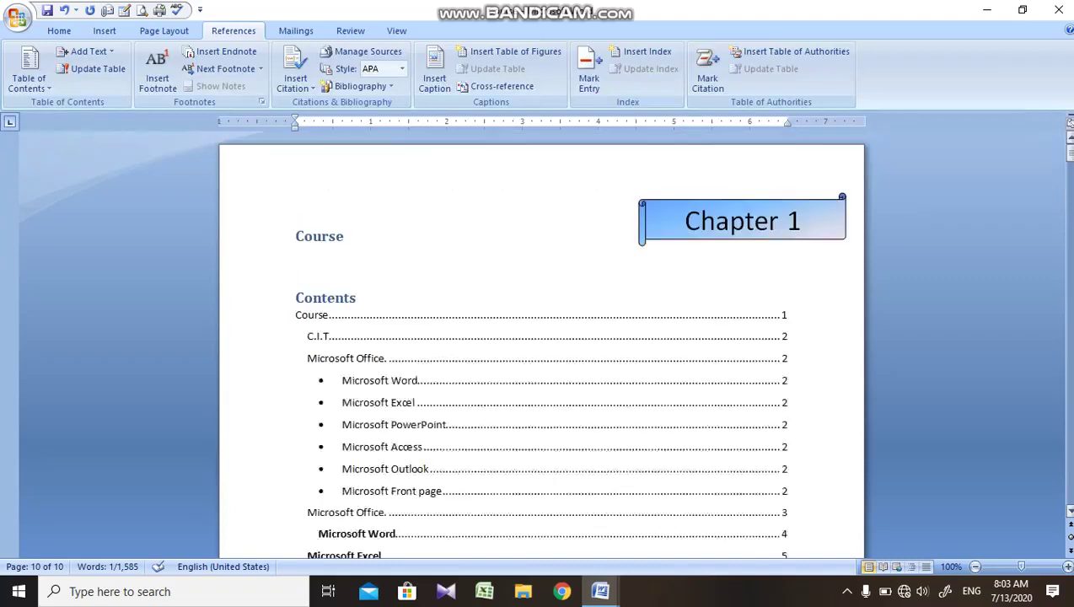
click(490, 324)
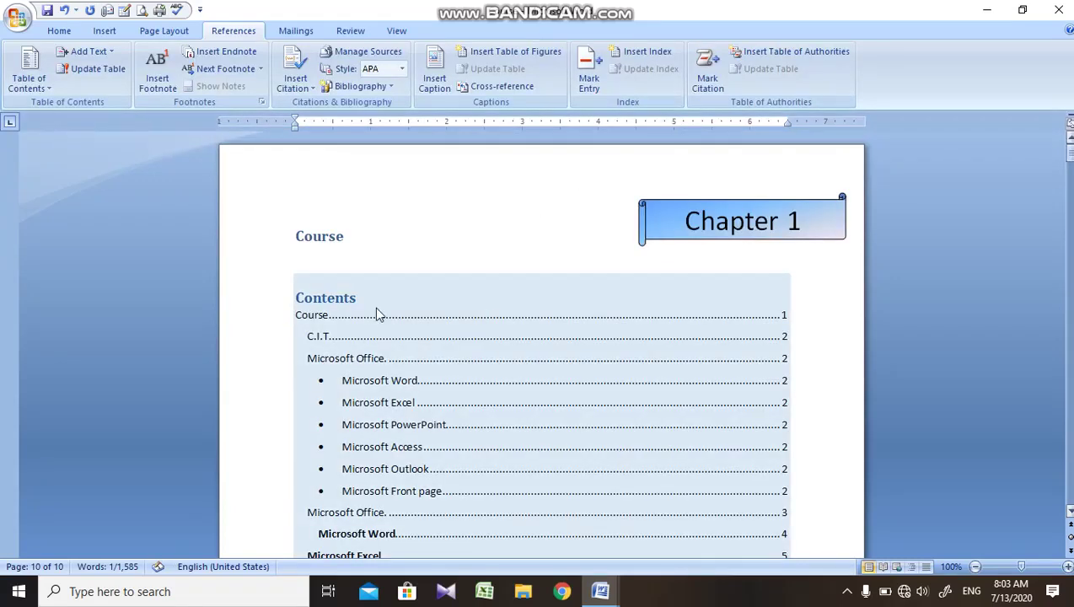
Step: Rebuild the table of contents with Update entire table, adding Desktop on page 10
click(376, 310)
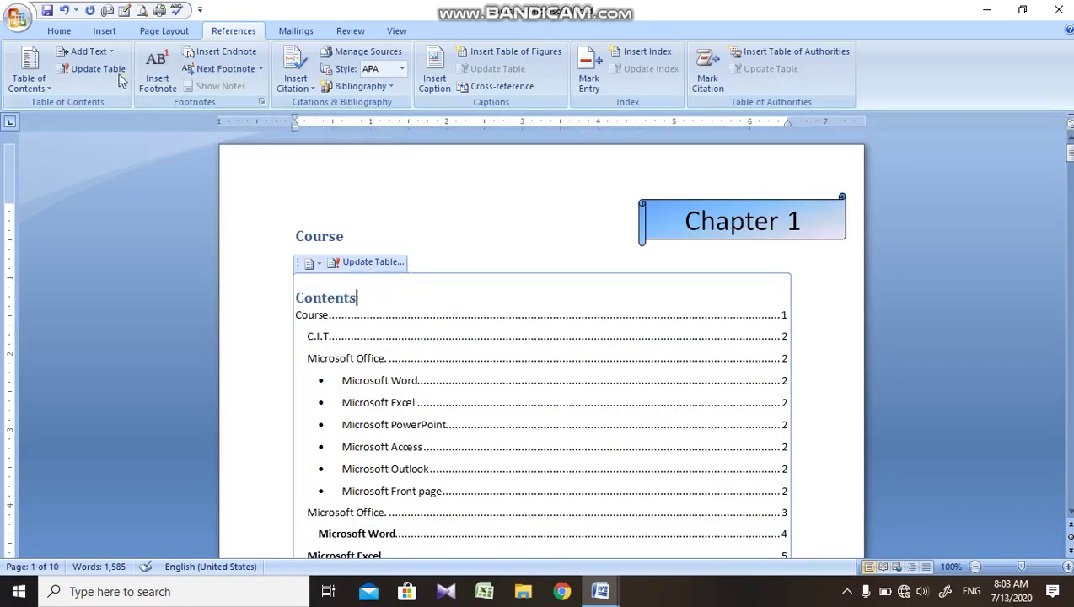
click(361, 262)
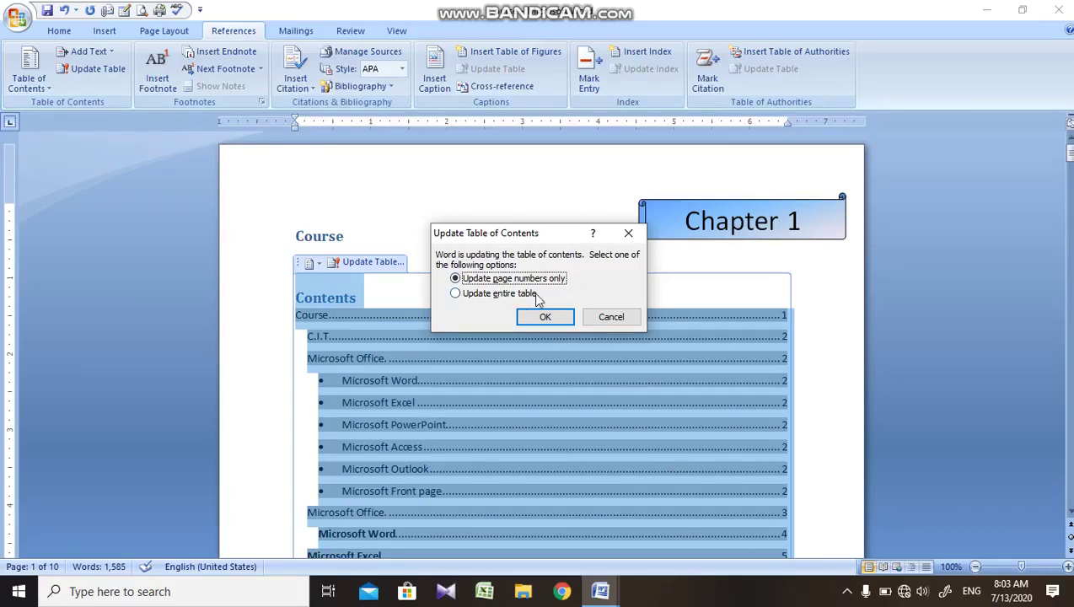
click(456, 293)
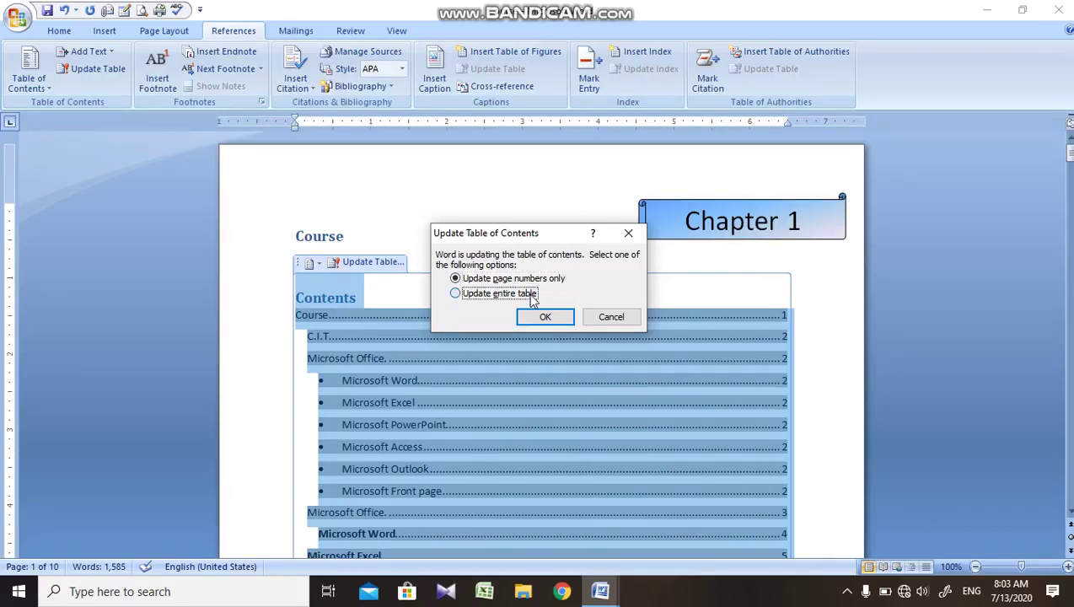
click(558, 316)
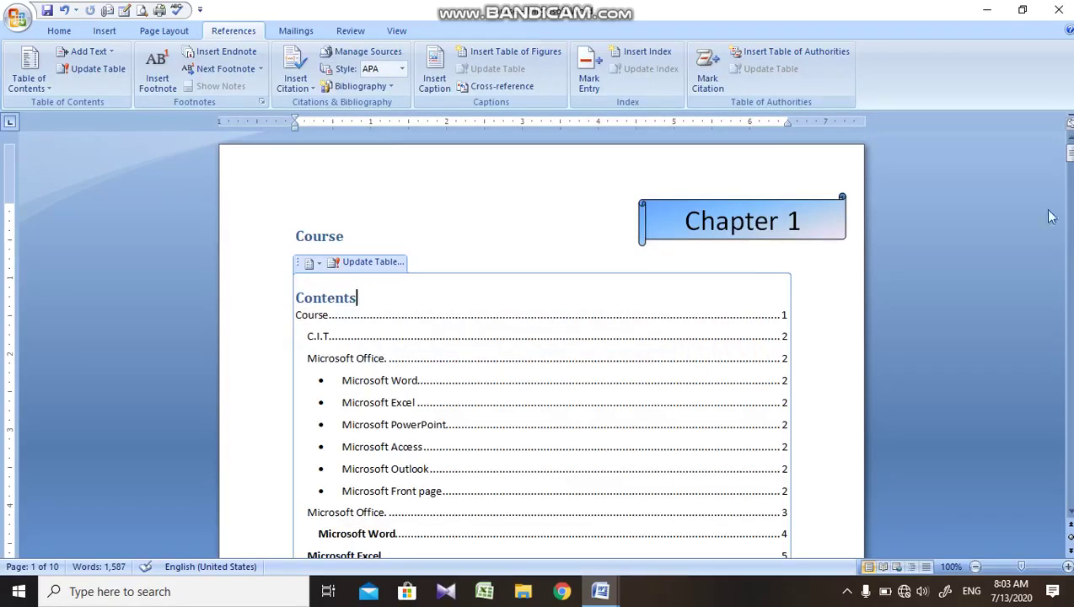
scroll(909, 177, down, 10)
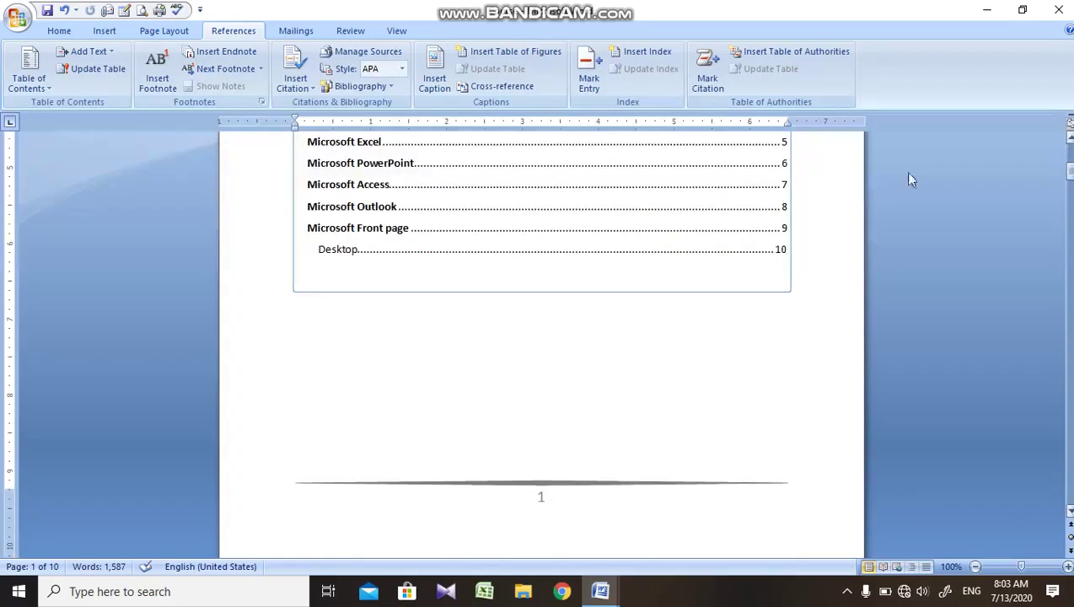
Step: Insert a page break before C.I.T so it starts a new page
drag(1069, 171, 1069, 163)
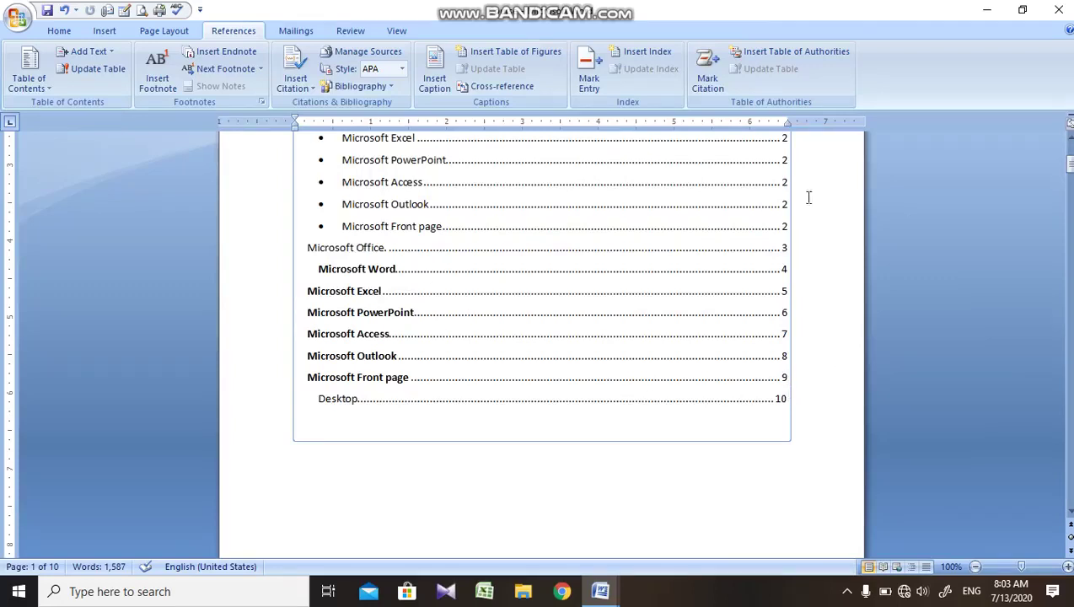
mouse_move(1069, 163)
mouse_down()
mouse_move(1069, 139)
mouse_move(1069, 190)
mouse_move(1069, 181)
mouse_up()
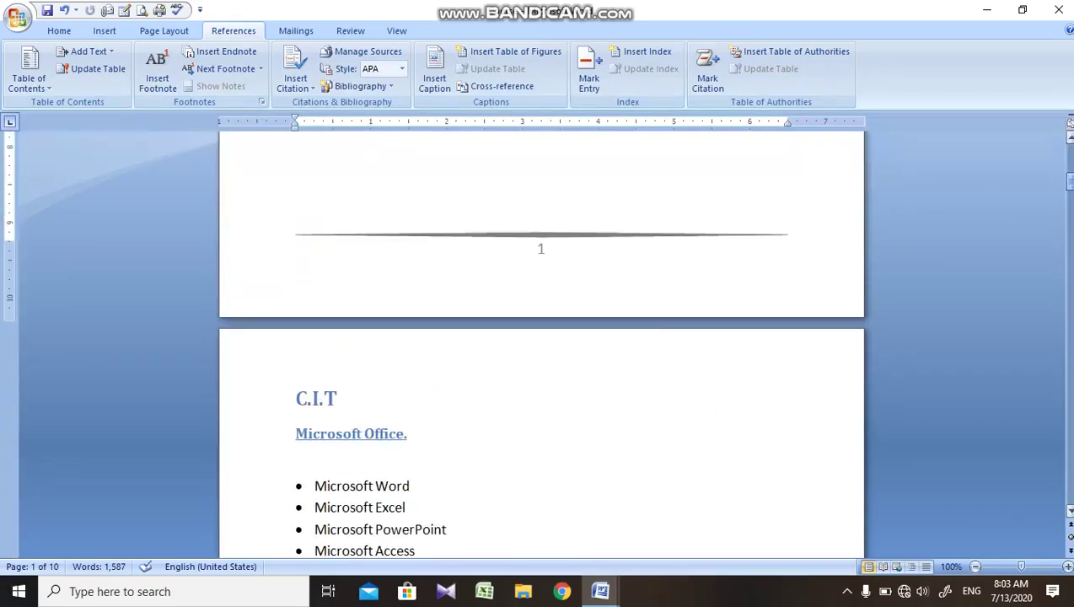
click(670, 338)
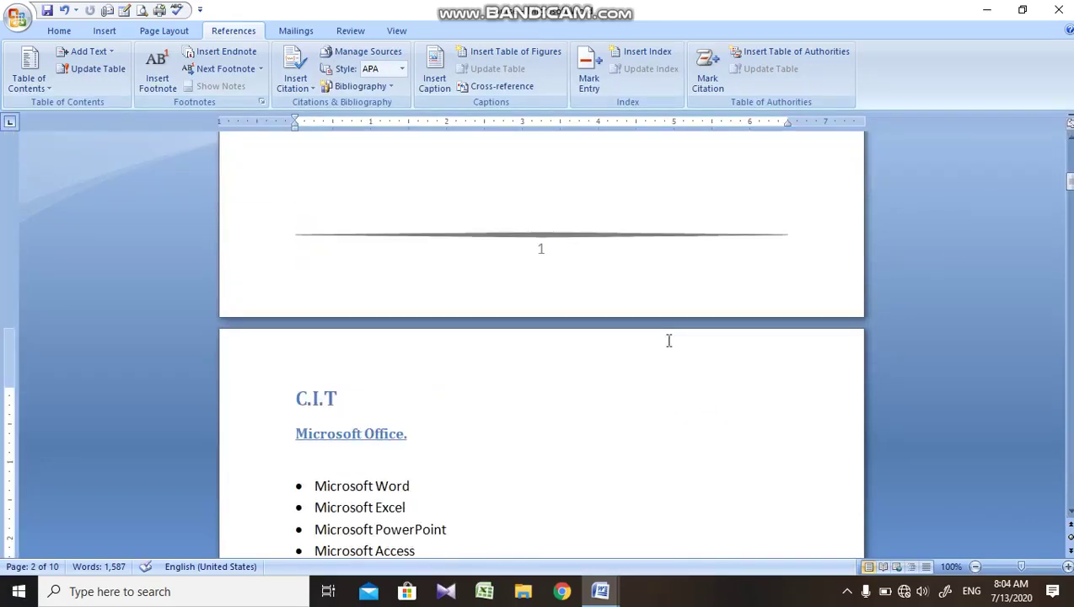
click(295, 398)
key(ctrl+Return)
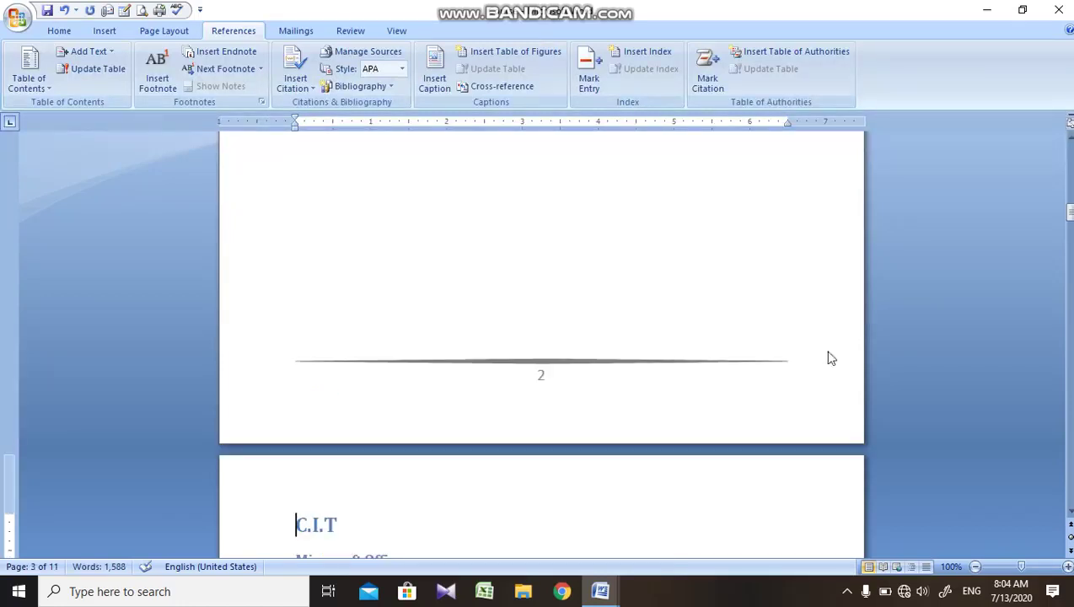
Step: Update only the contents page numbers, putting C.I.T. on page 3 and Desktop on 11
drag(1068, 215, 1068, 156)
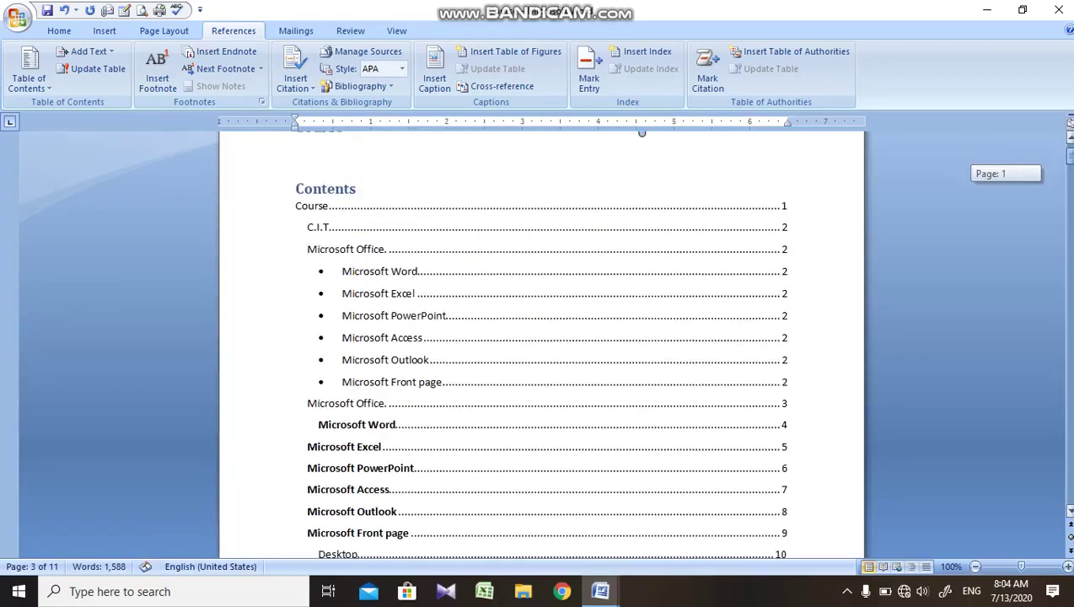
click(486, 301)
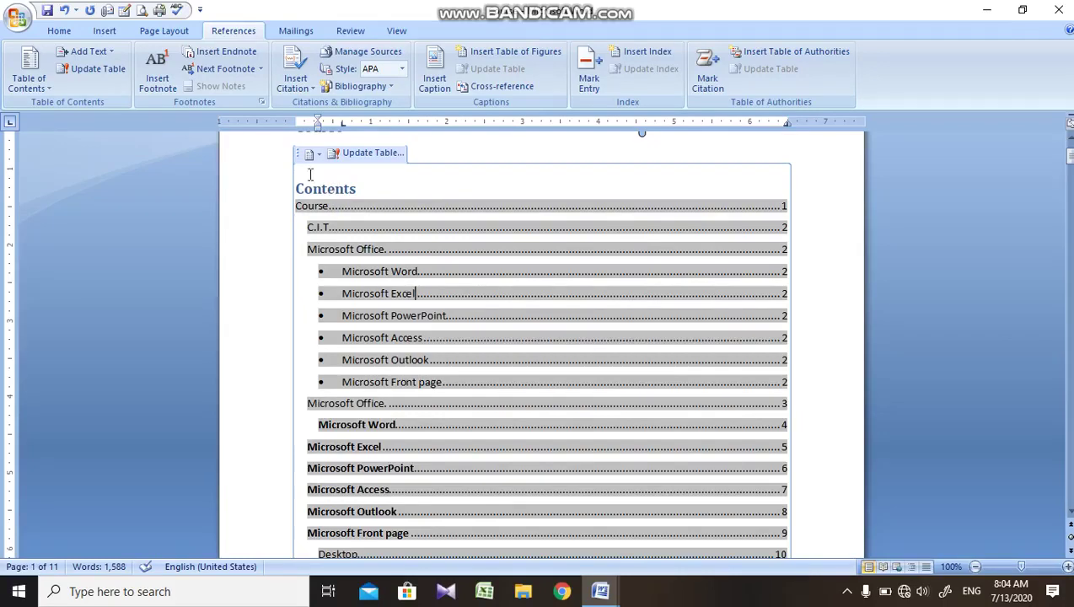
click(378, 153)
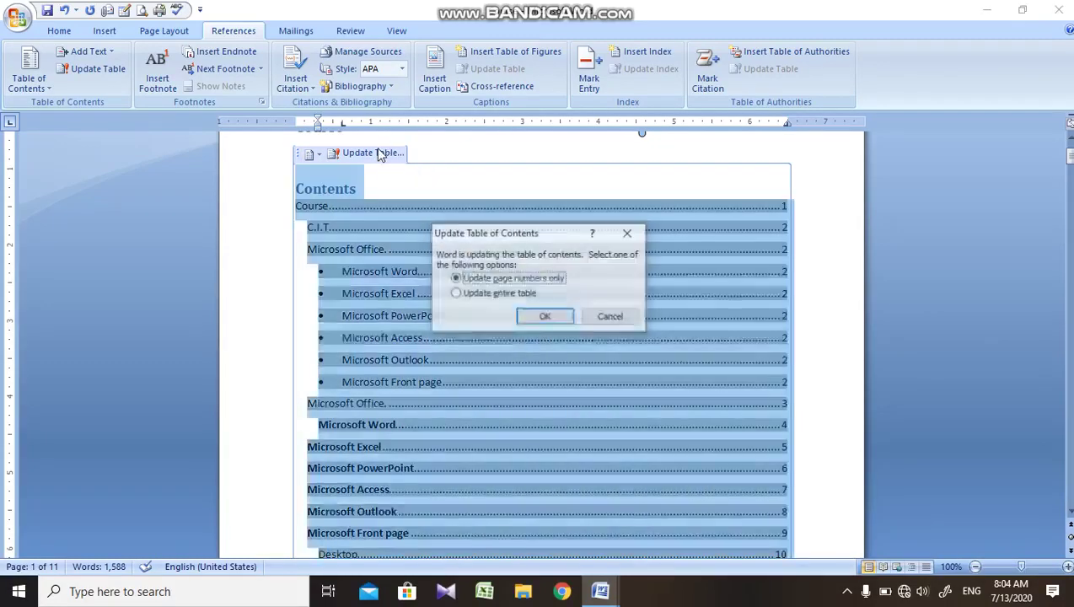
click(567, 321)
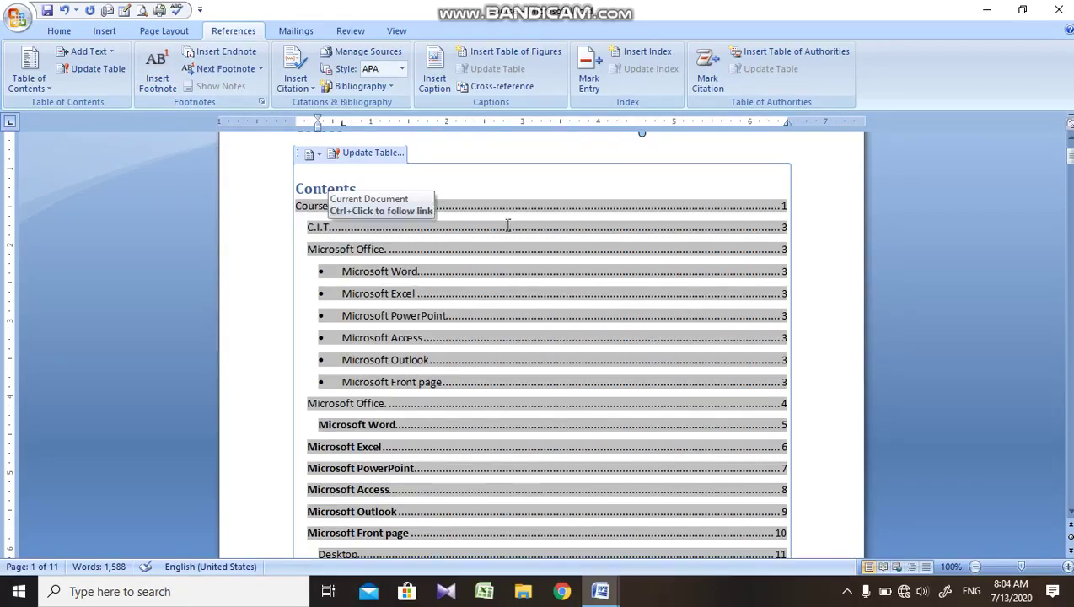
Step: Close the table-of-contents document without saving and open Chapter 2 from the Desktop
key(ctrl+w)
key(n)
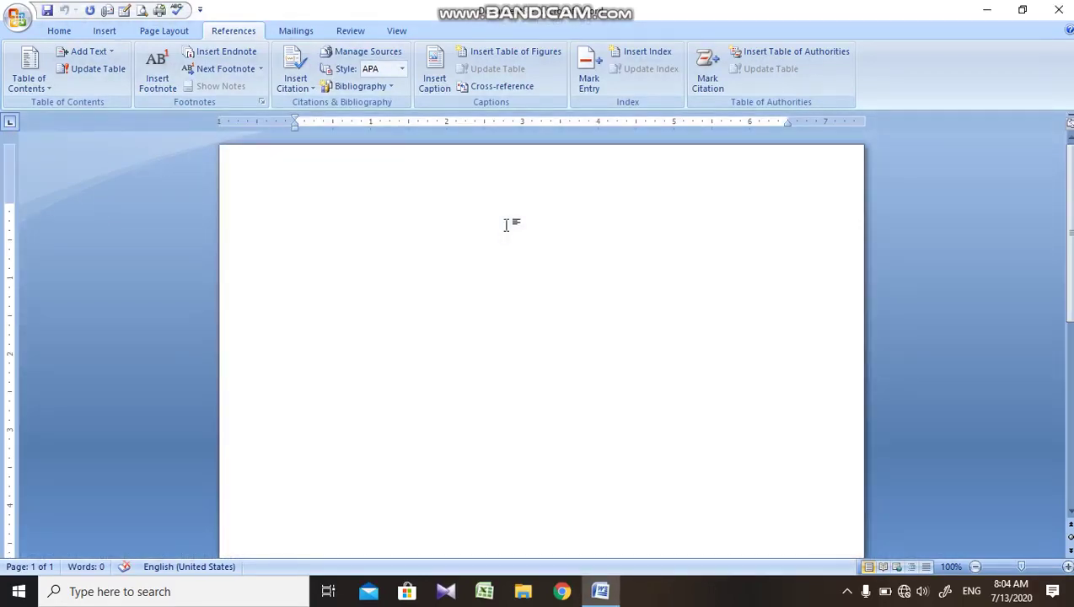
click(18, 18)
click(518, 290)
key(ctrl+o)
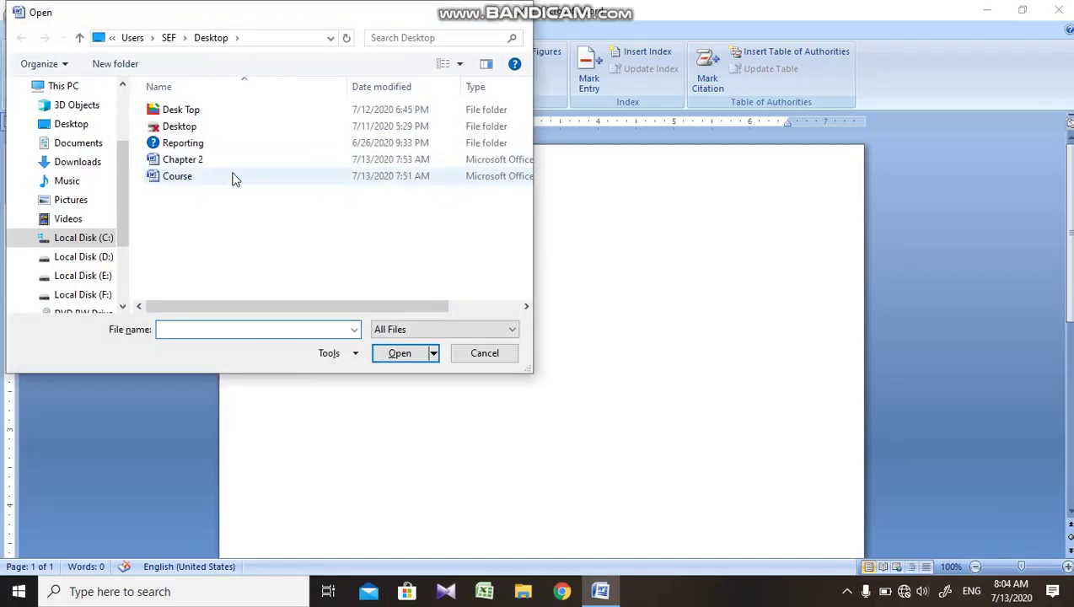
double_click(226, 163)
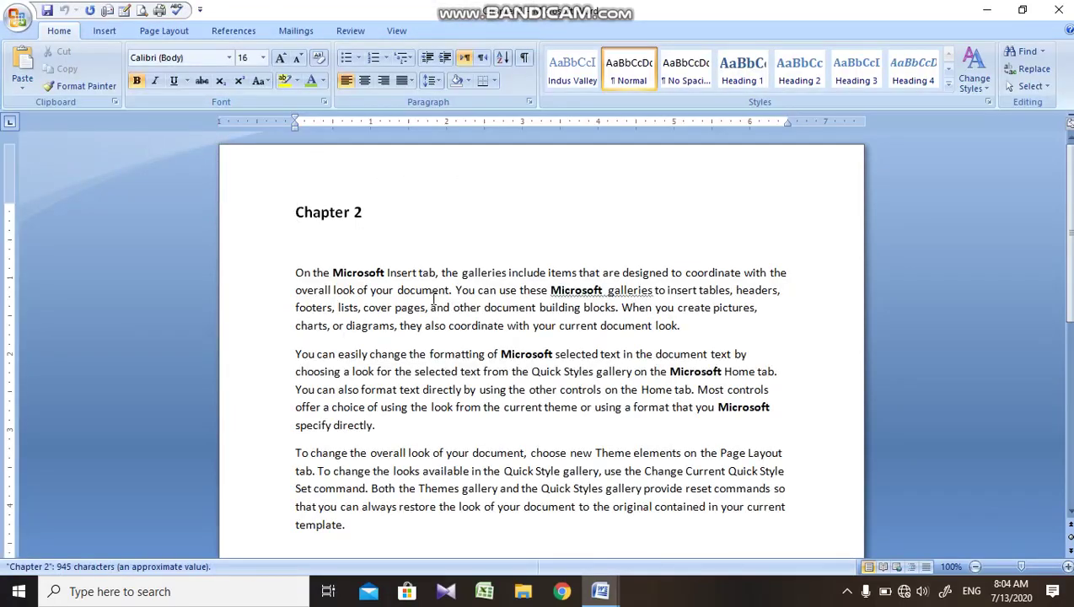
click(228, 32)
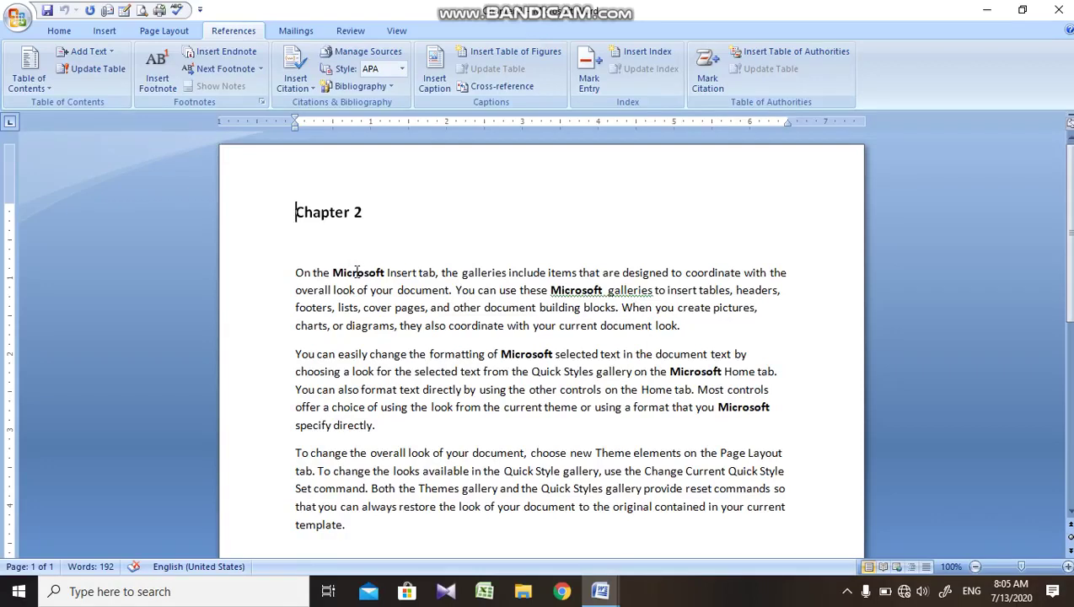
Step: Add footnote 1 on the first Microsoft reading 'Microsoft is company', fixing the 'campany' misspelling
double_click(358, 271)
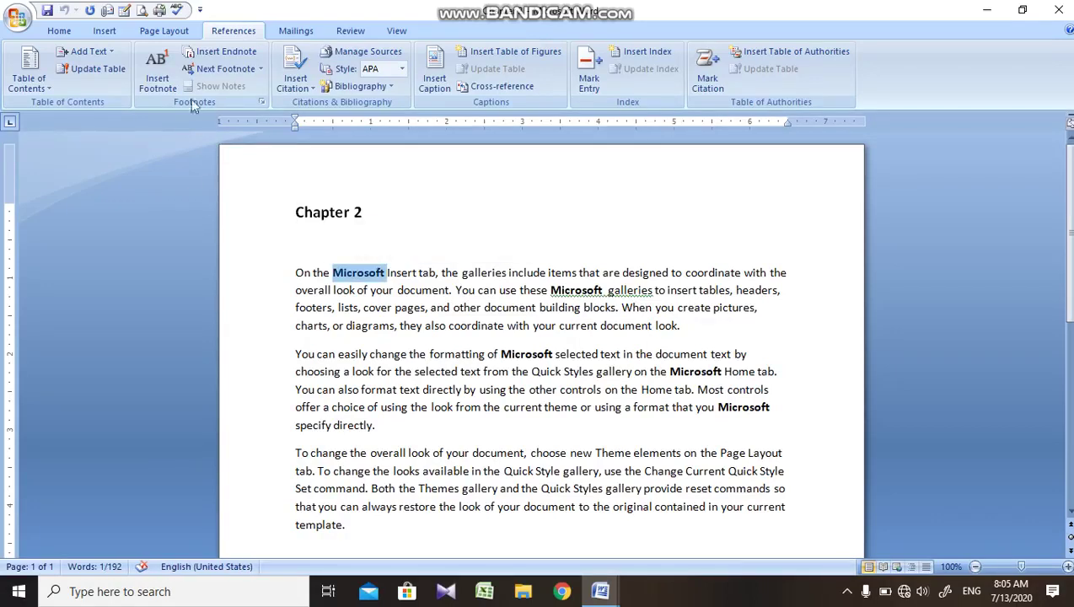
click(157, 71)
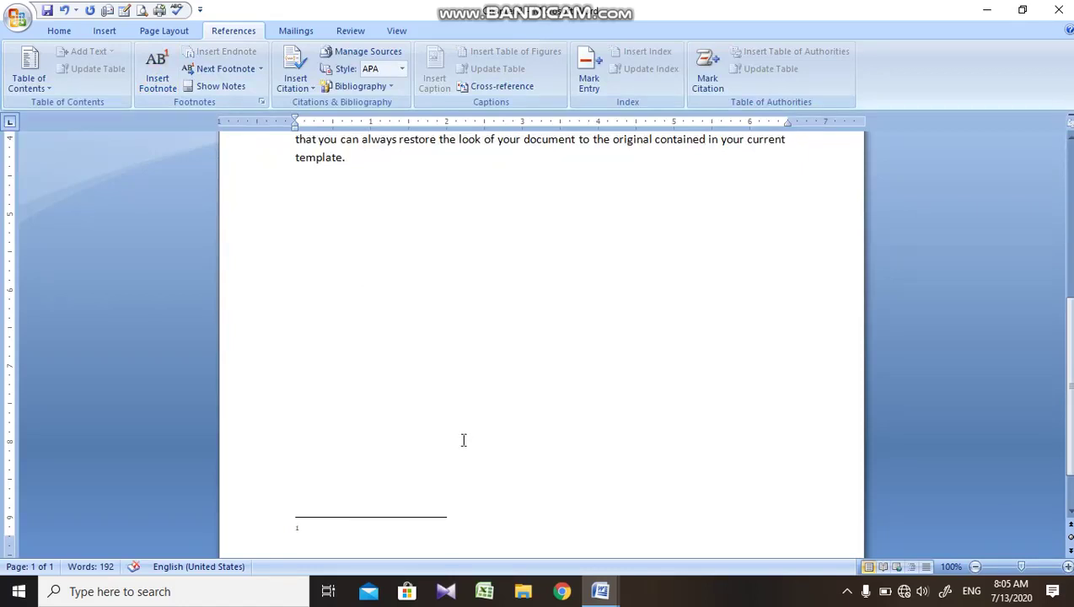
text(c)
key(BackSpace)
text(Microsoft)
text( is campany)
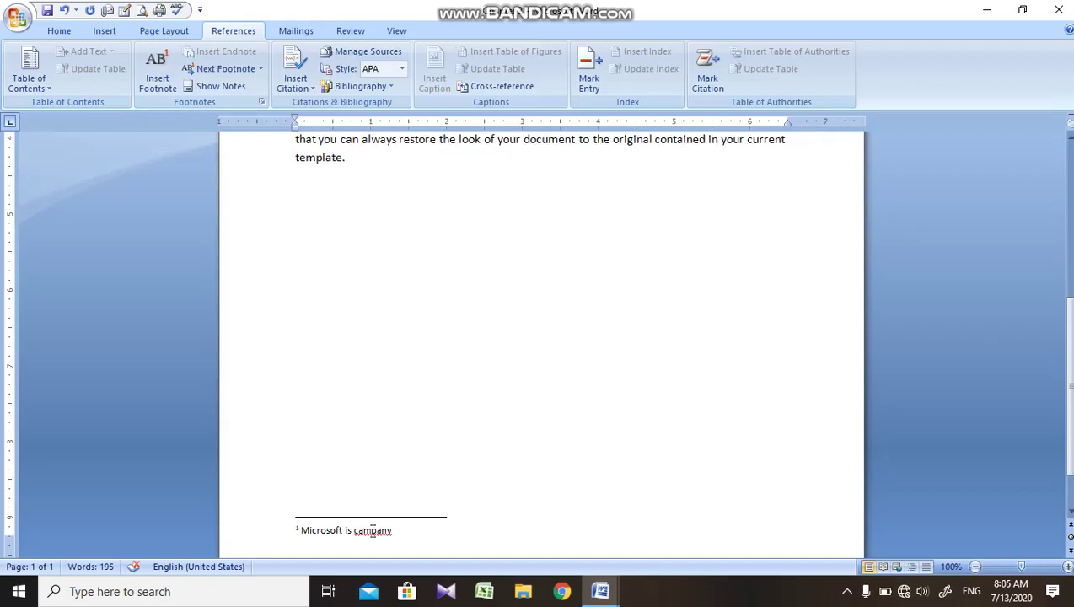
right_click(371, 530)
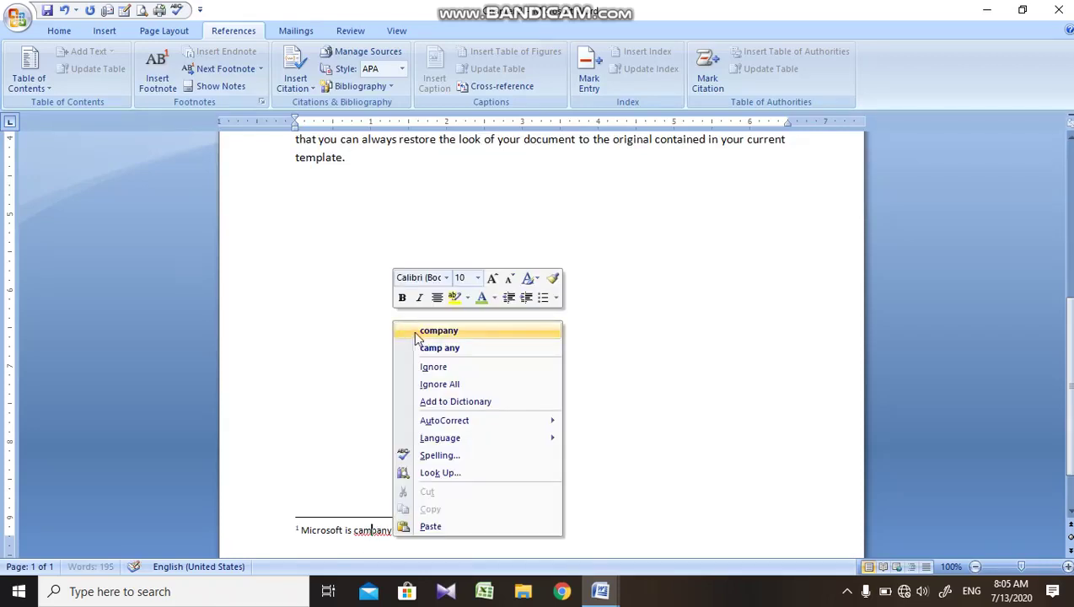
click(430, 331)
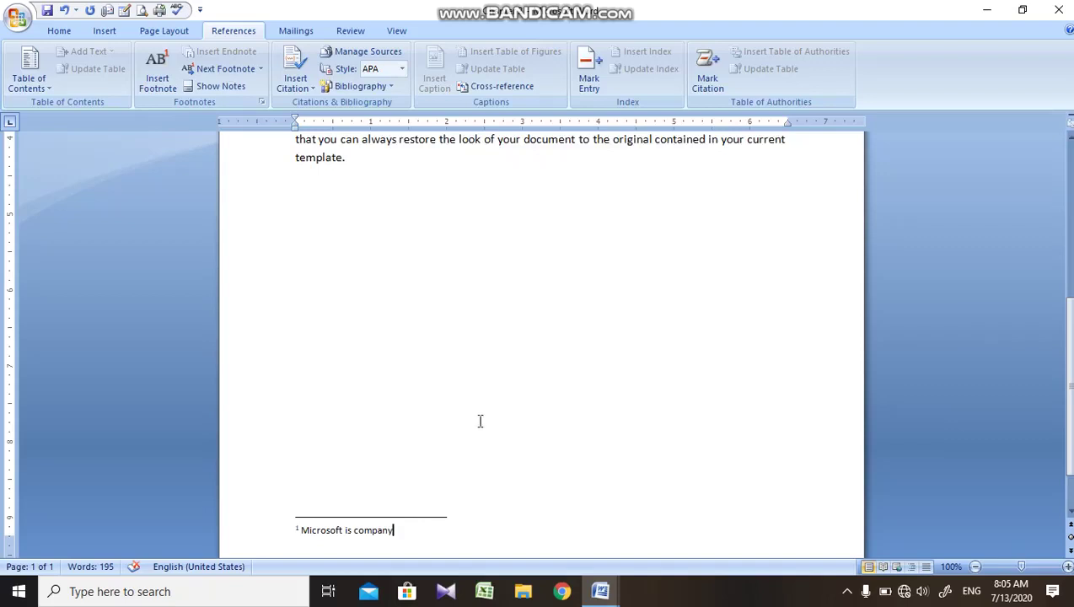
scroll(541, 337, up, 6)
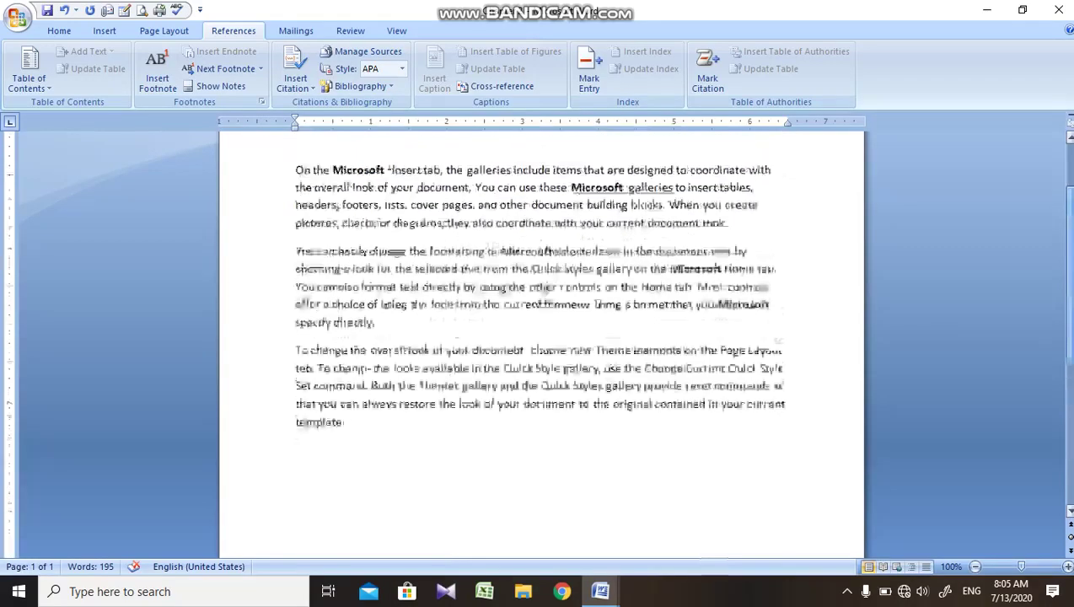
Step: Insert an endnote after the second Microsoft in the first paragraph with the text 'Company'
scroll(529, 360, up, 1)
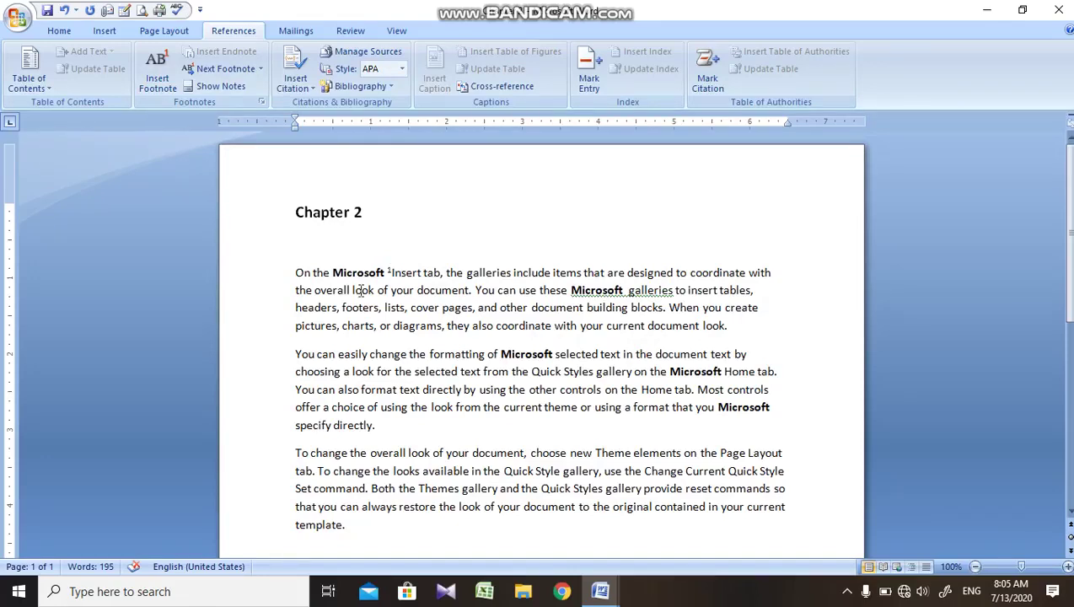
double_click(595, 290)
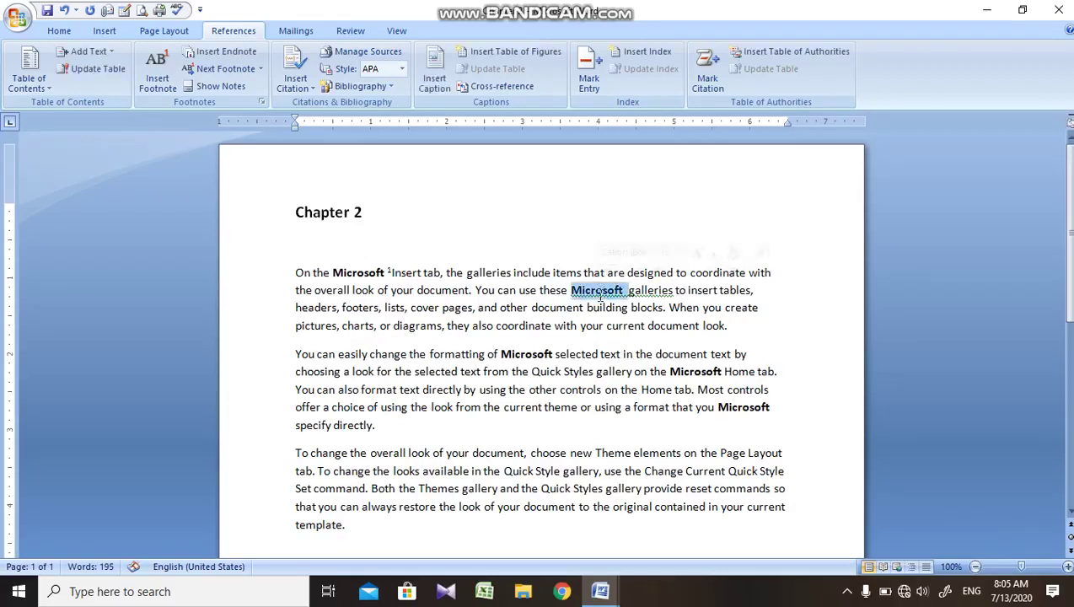
click(211, 57)
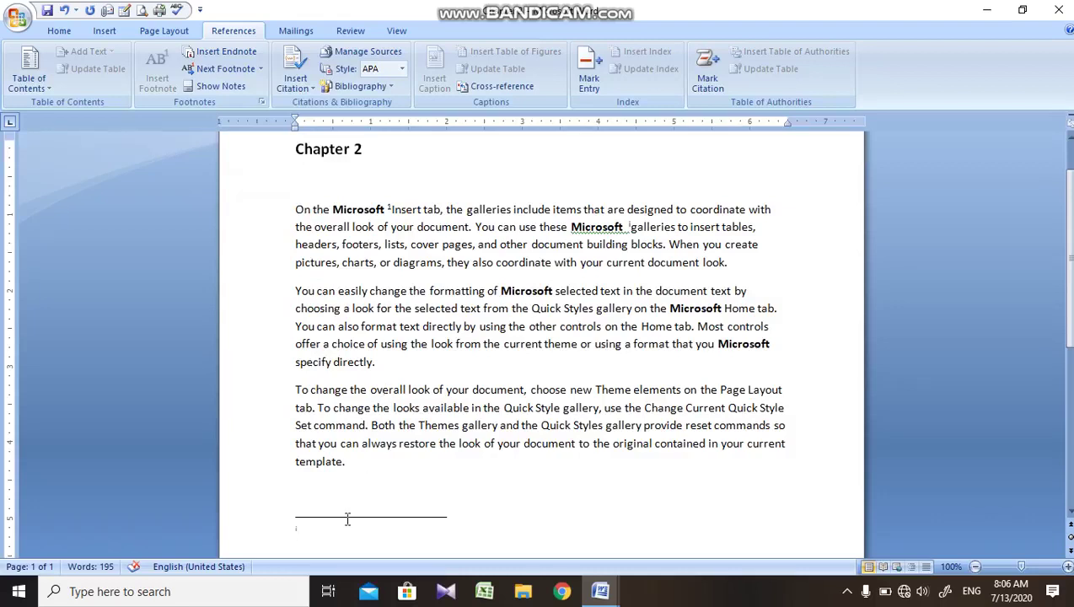
text(ai)
key(BackSpace)
key(BackSpace)
text(com)
text(pany)
click(374, 273)
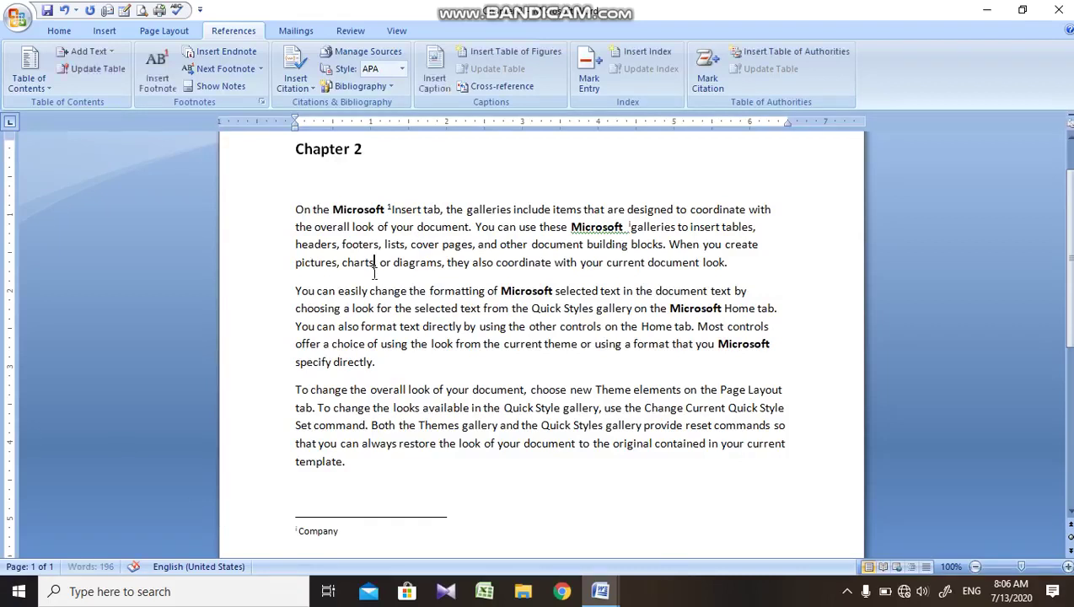
click(262, 102)
click(450, 212)
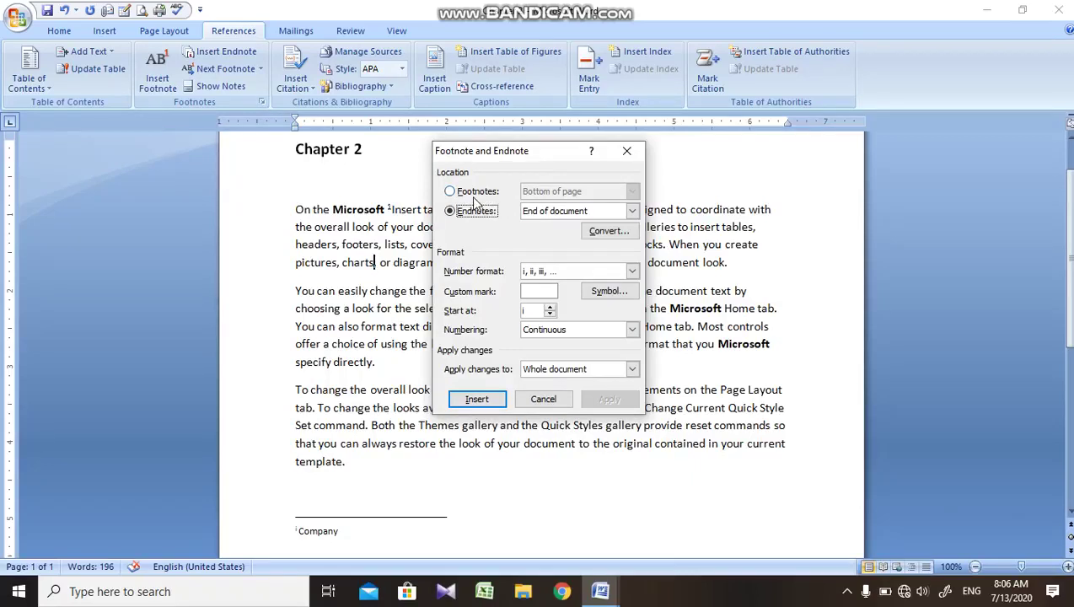
click(474, 192)
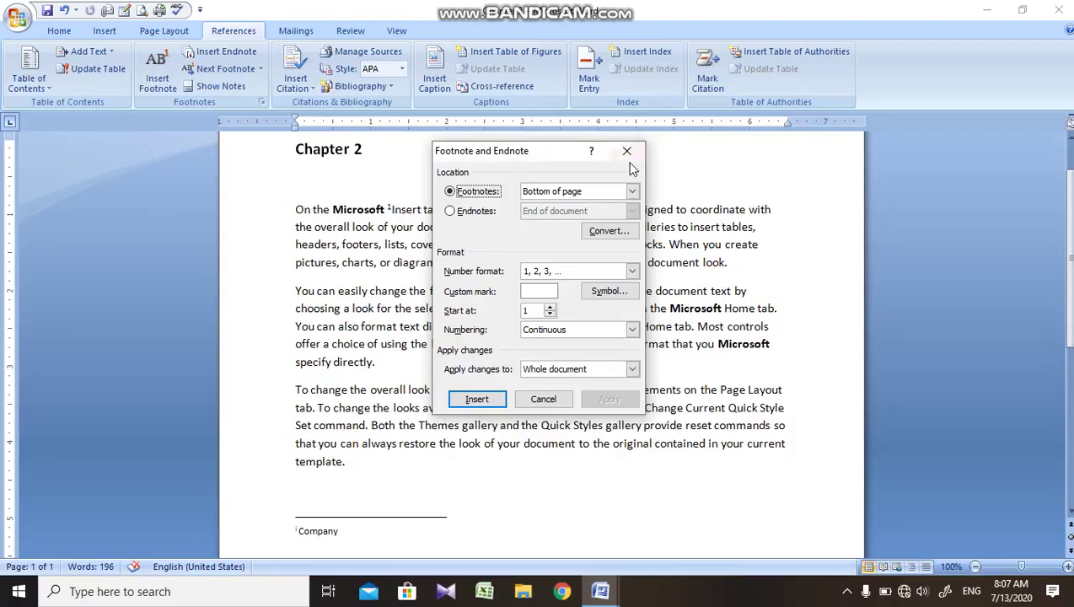
click(552, 293)
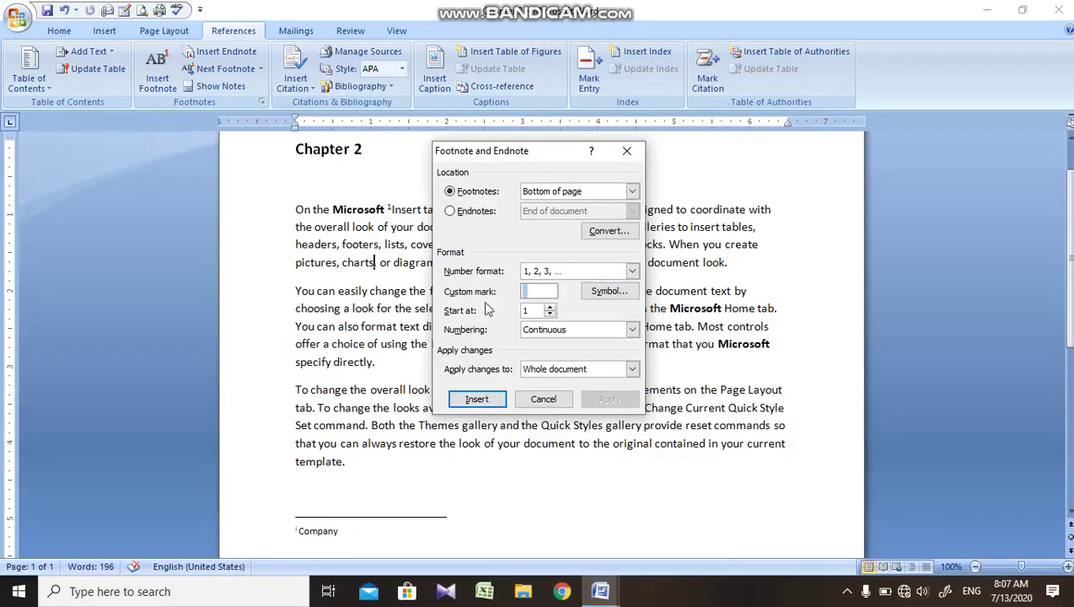
click(626, 150)
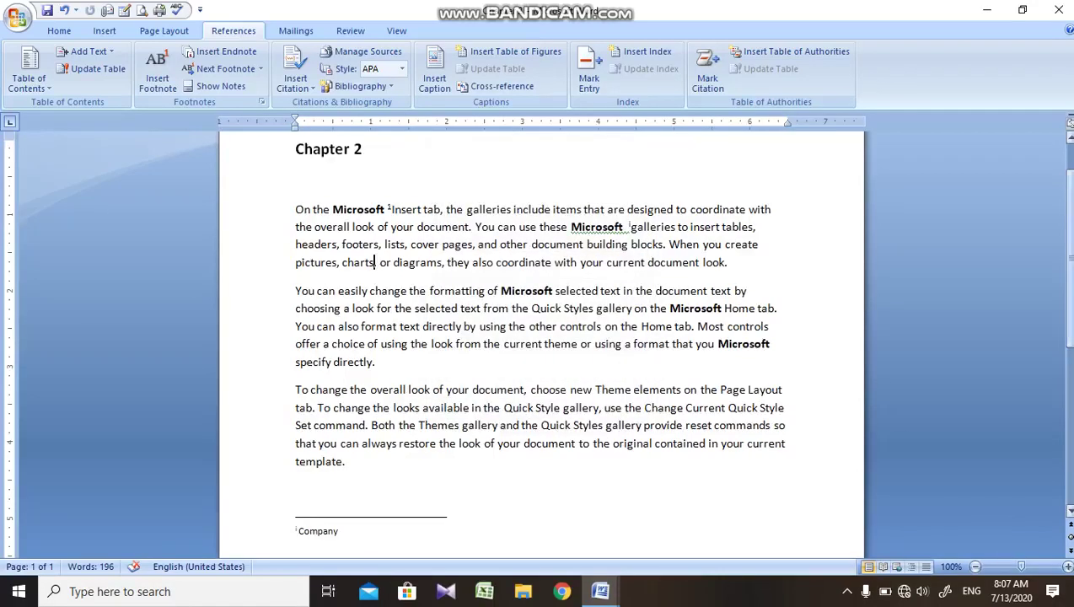
scroll(826, 372, down, 2)
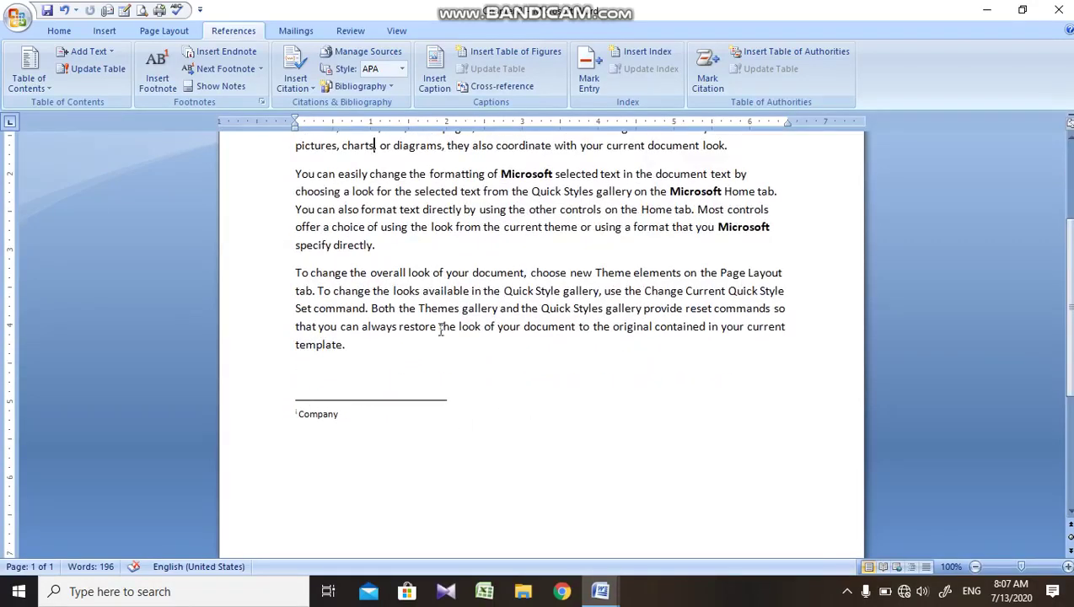
scroll(1065, 304, up, 1)
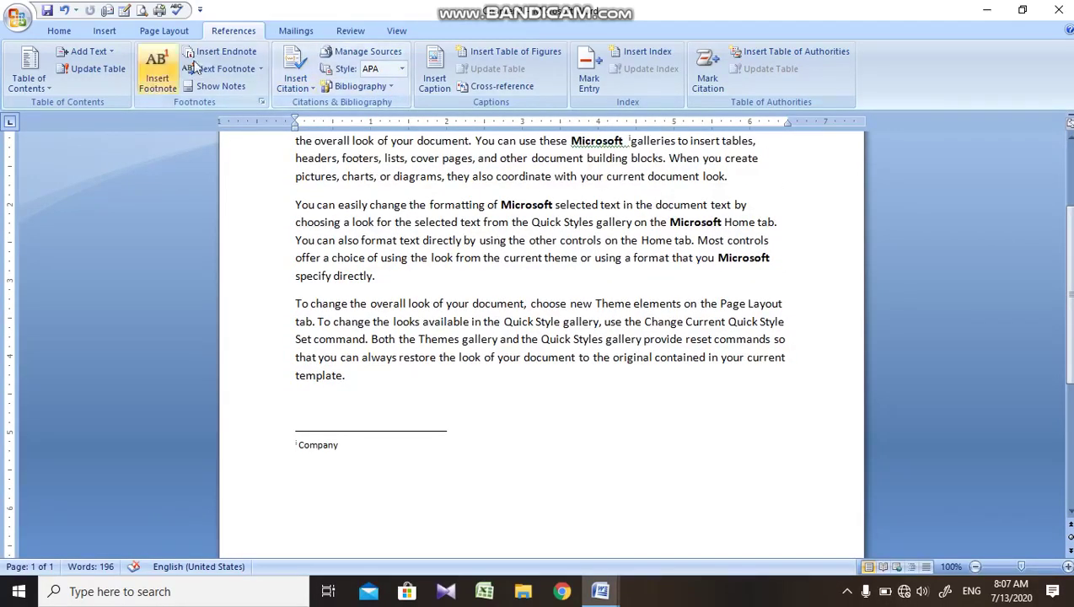
Step: Insert an endnote after 'charts' that uses the custom mark ≈ instead of a number
click(269, 107)
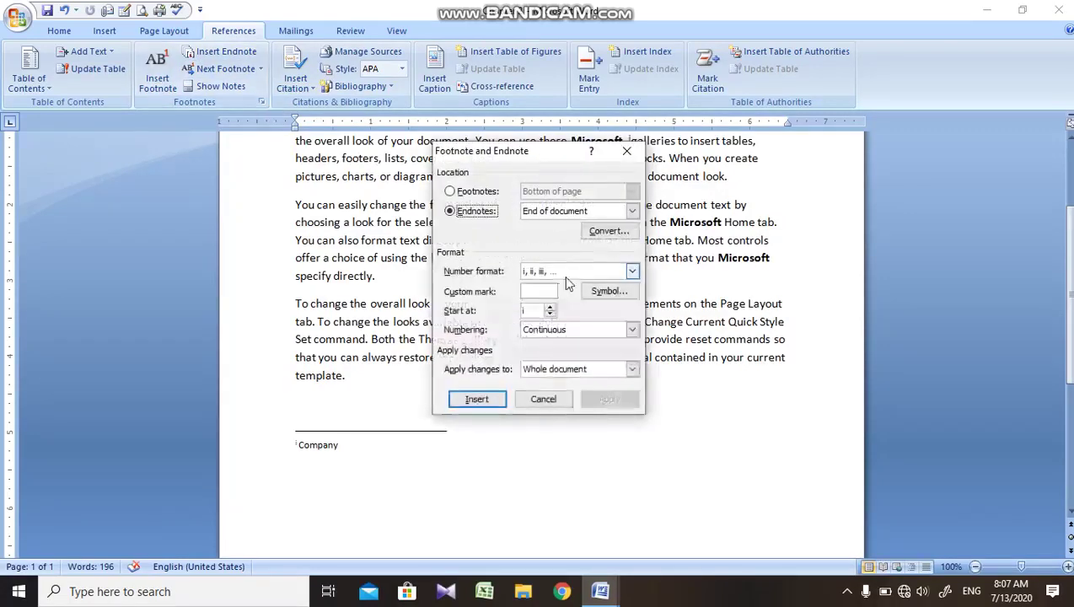
click(534, 294)
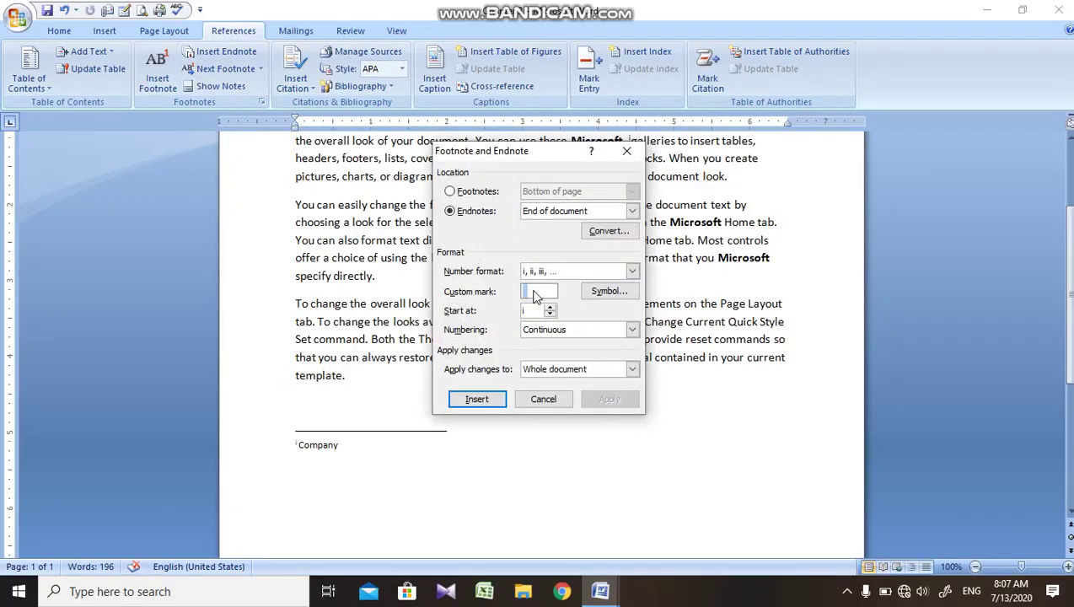
click(621, 292)
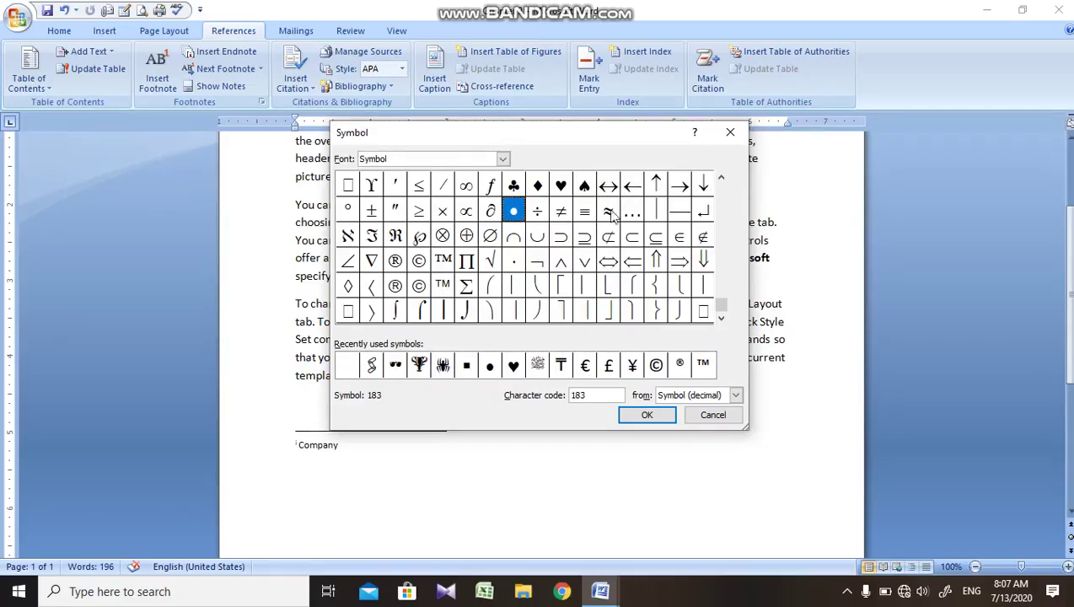
click(610, 210)
click(646, 413)
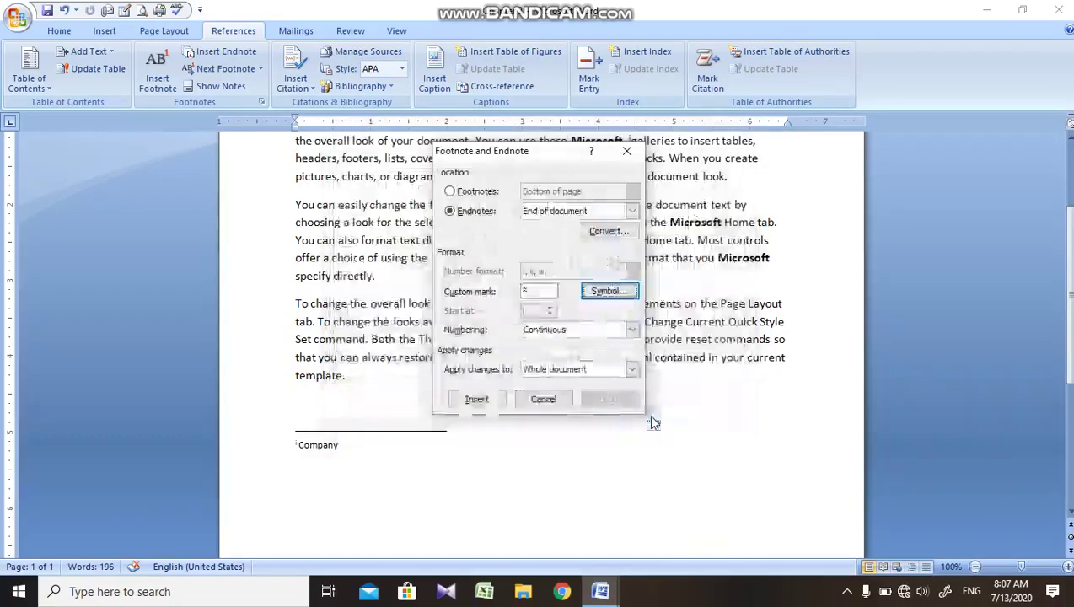
click(476, 399)
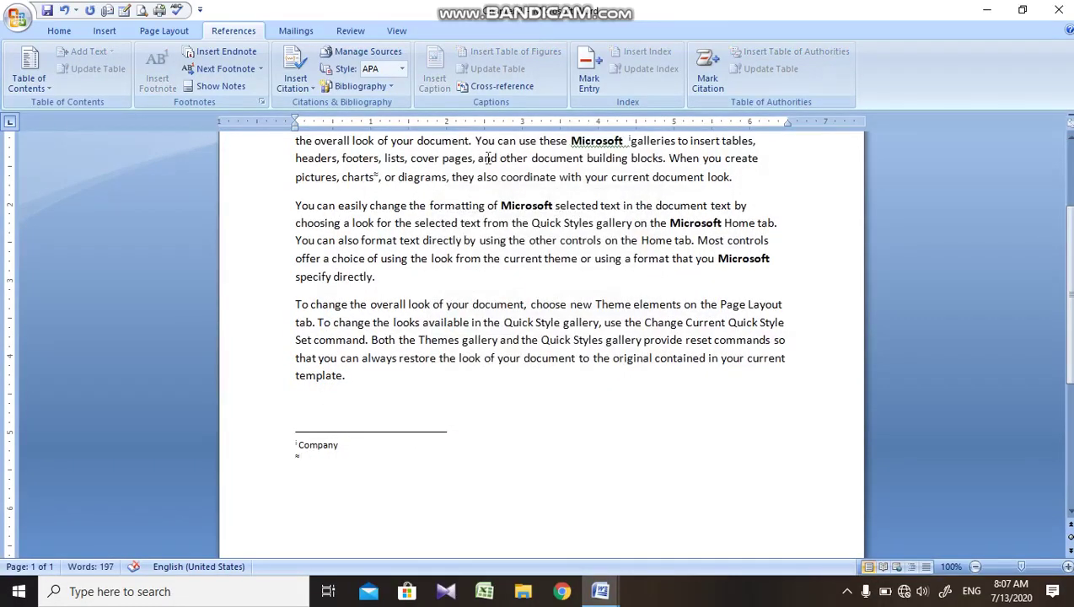
Step: Change the endnotes' starting number in the Footnote and Endnote settings and apply it
click(261, 102)
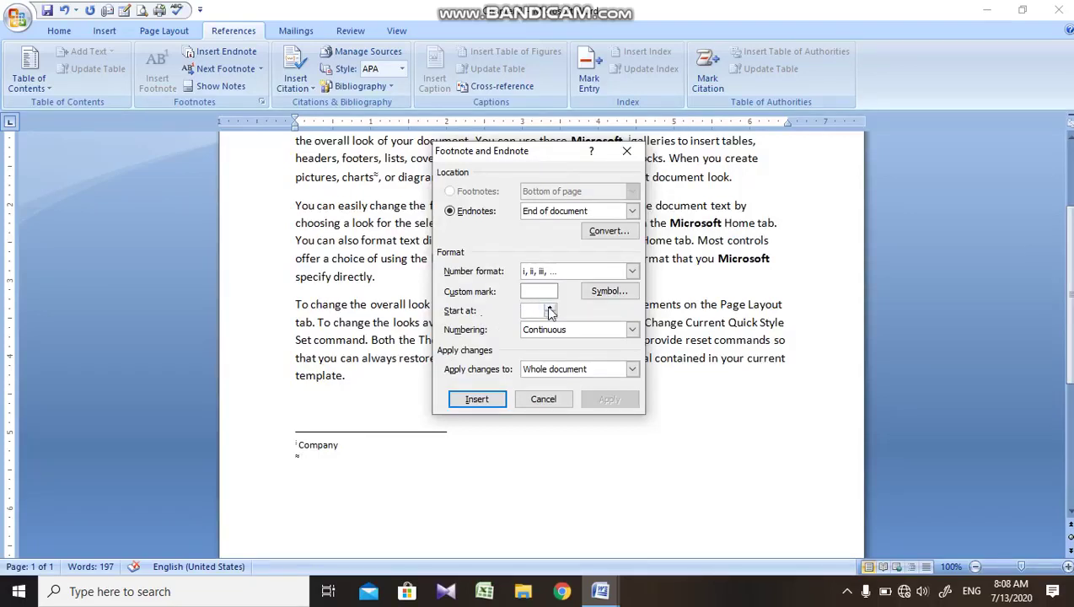
click(550, 308)
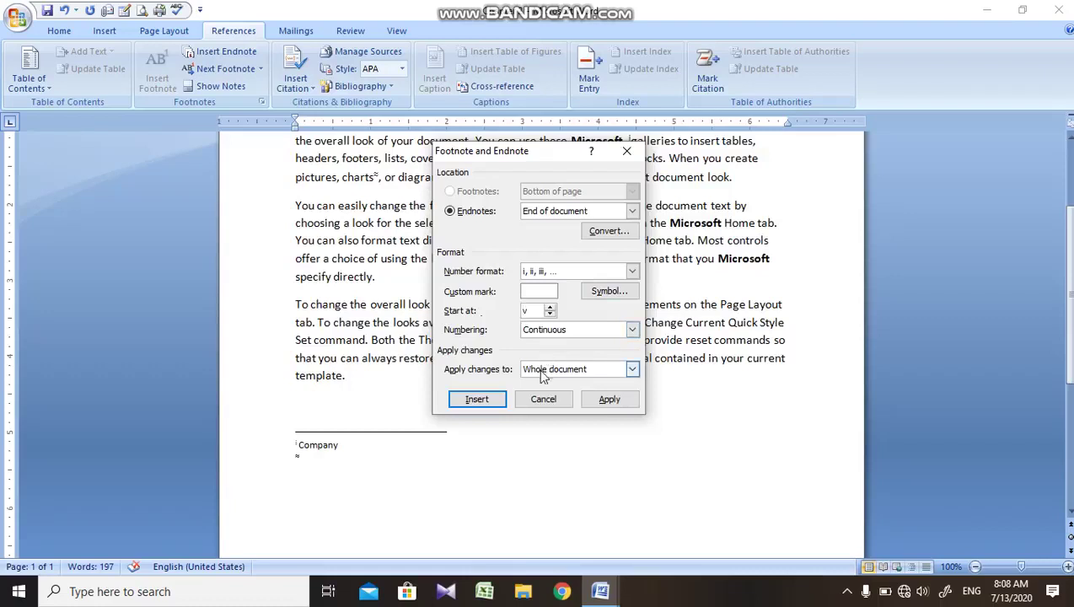
click(600, 402)
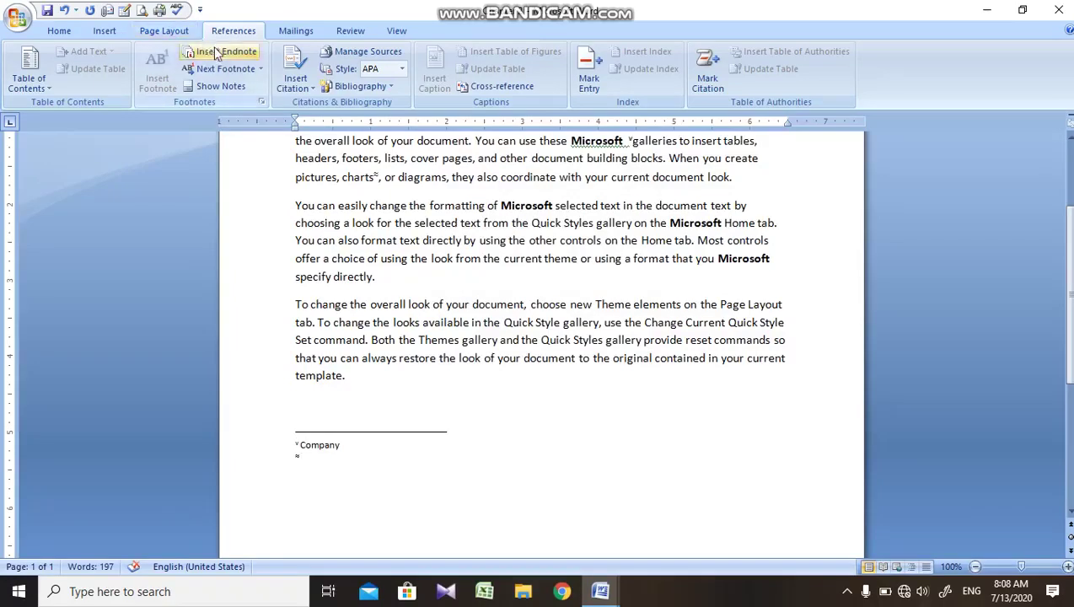
Step: Set endnotes to restart each section in 1, 2, 3 format, applied to the whole document
click(262, 103)
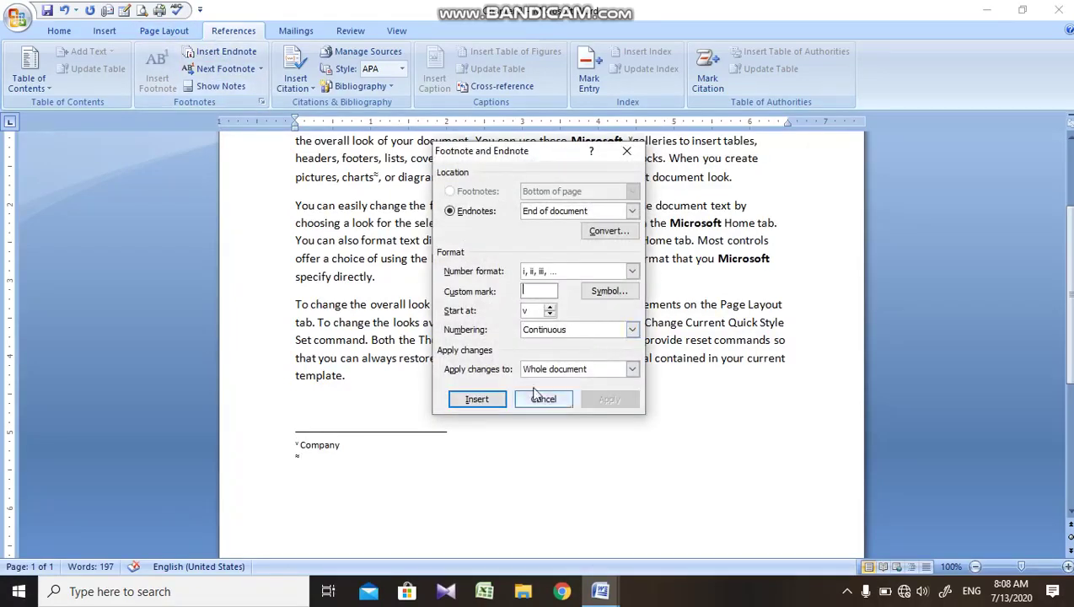
click(564, 333)
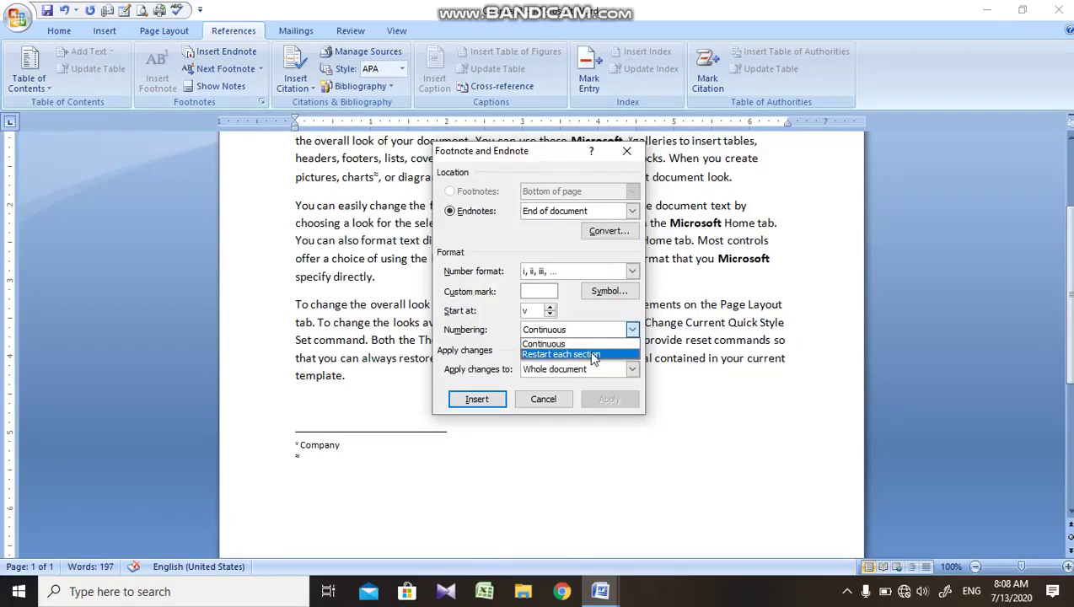
click(592, 354)
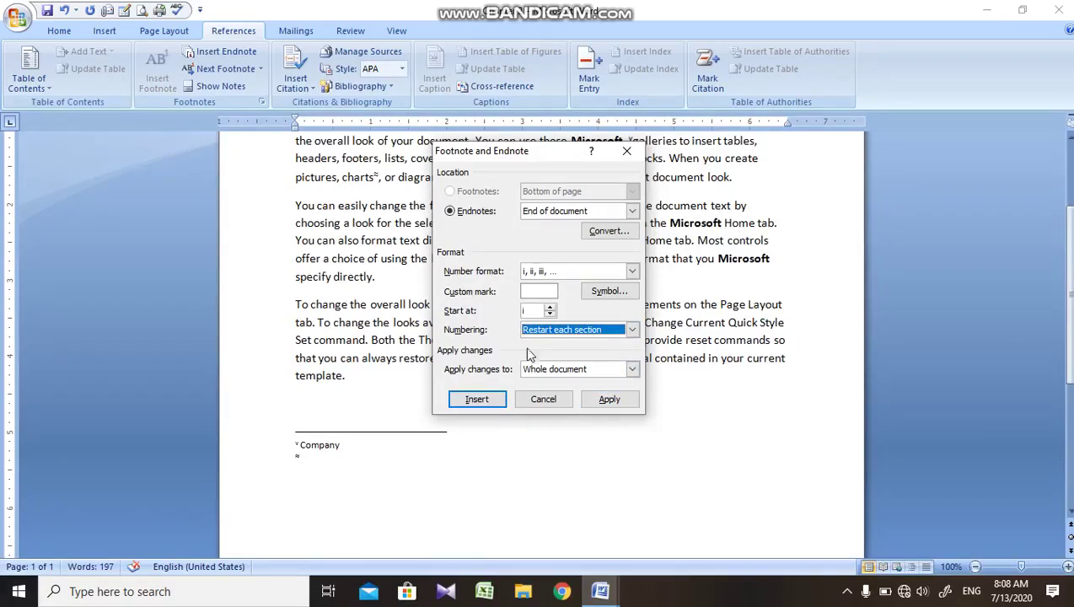
click(588, 371)
click(586, 369)
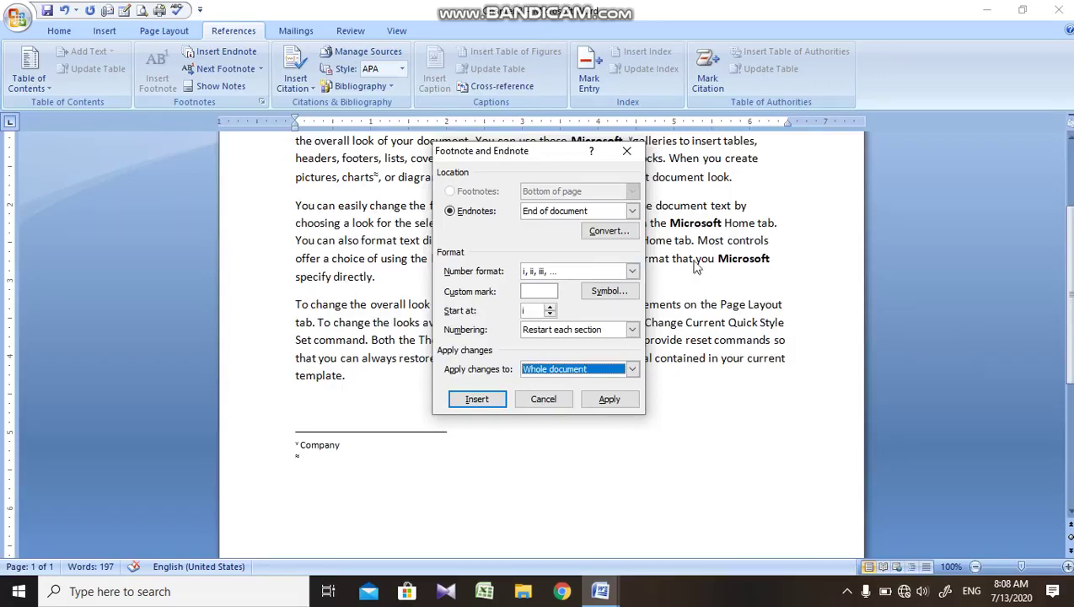
click(631, 271)
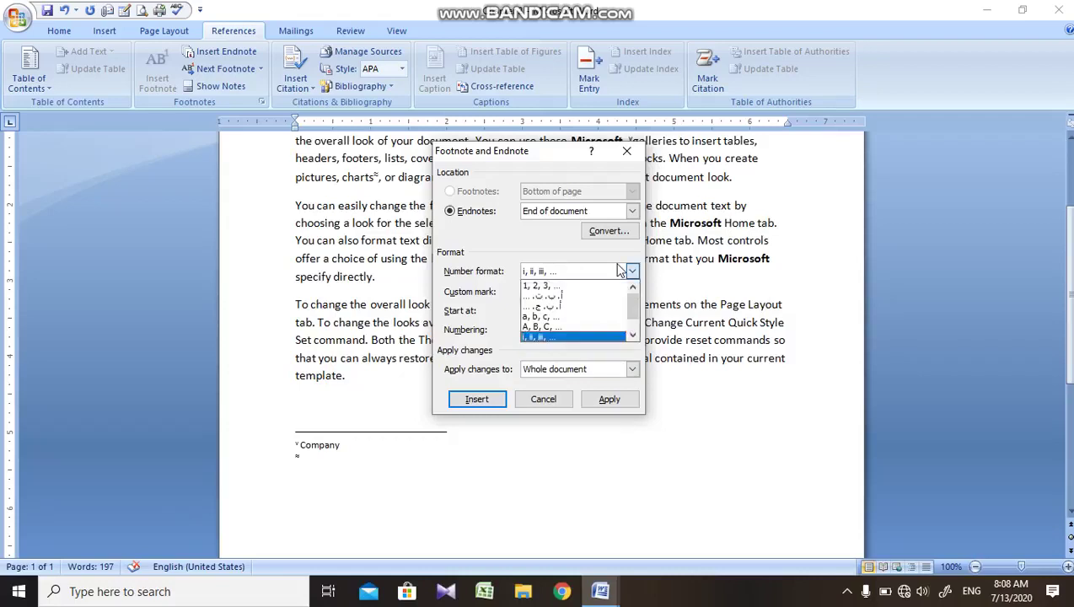
click(580, 287)
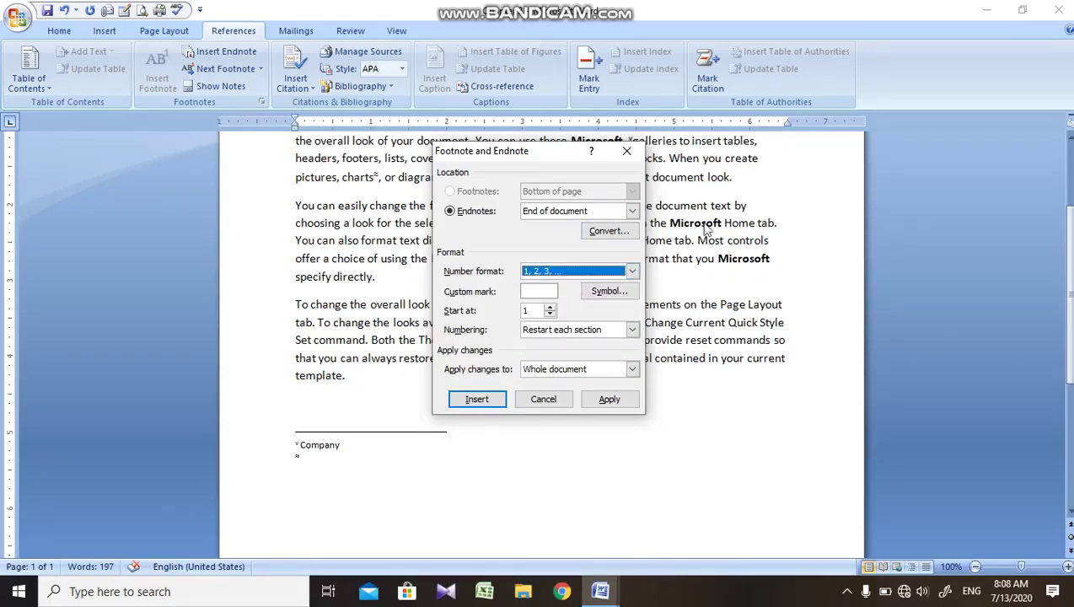
click(611, 399)
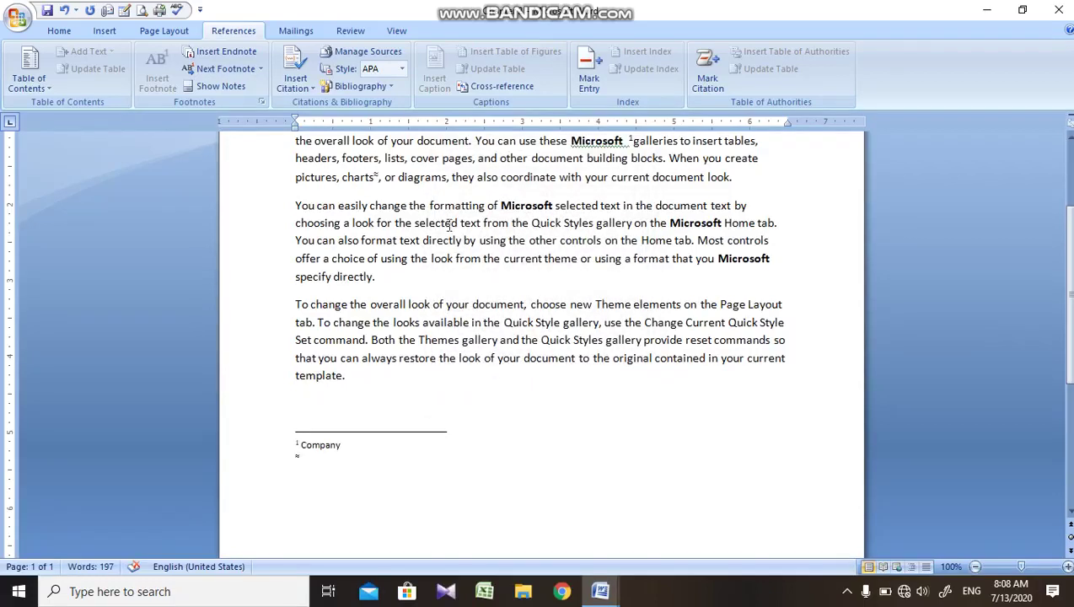
click(263, 102)
click(609, 230)
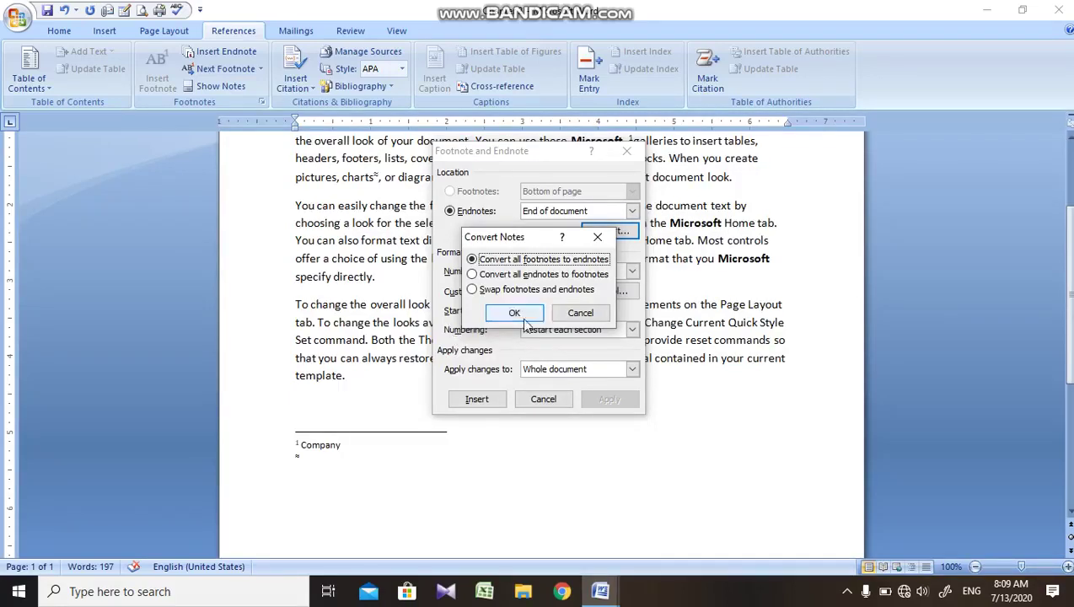
click(580, 313)
click(549, 397)
scroll(477, 345, up, 3)
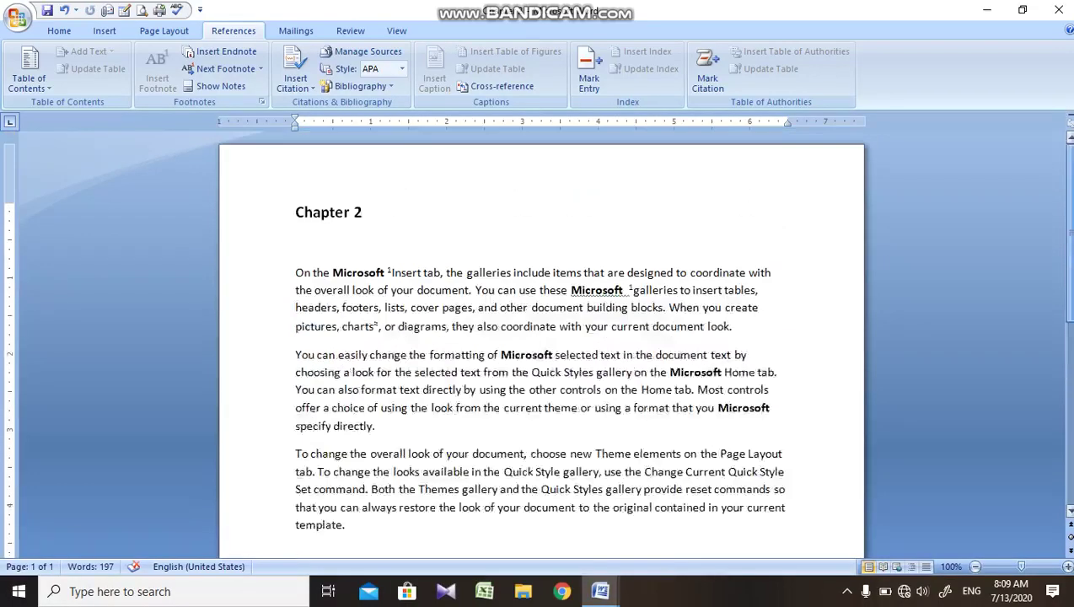
Step: Type 'hello...' into the second note, the ≈ note beneath Company
click(235, 69)
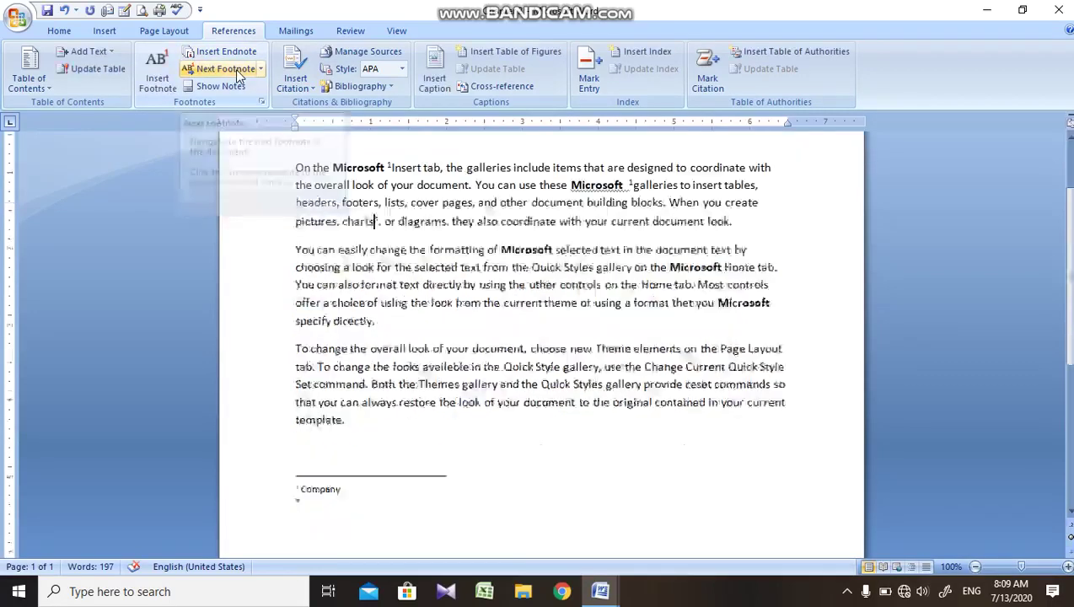
drag(361, 211, 378, 221)
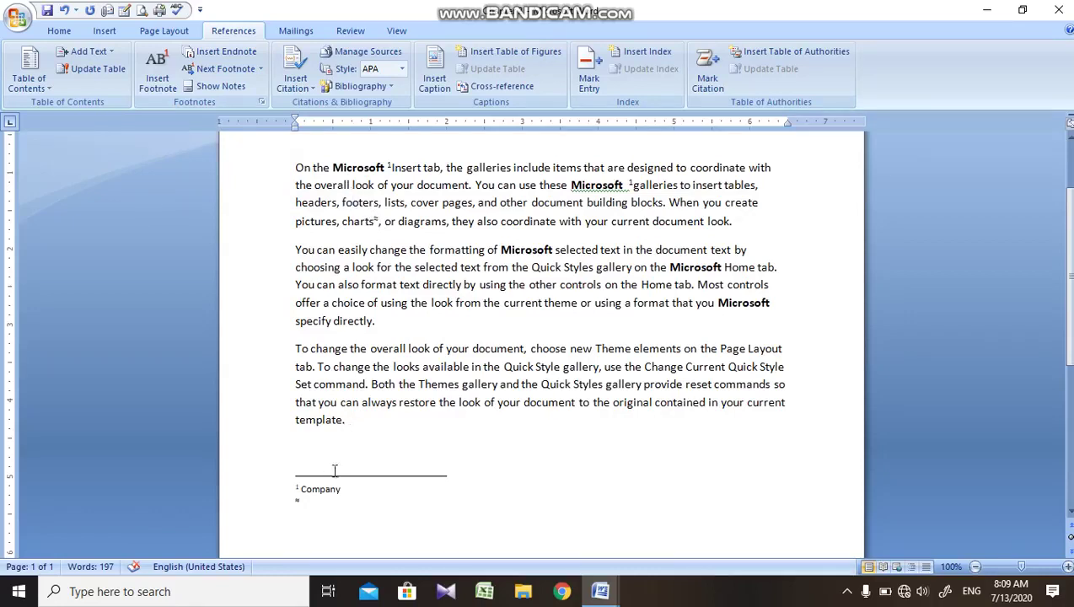
click(319, 511)
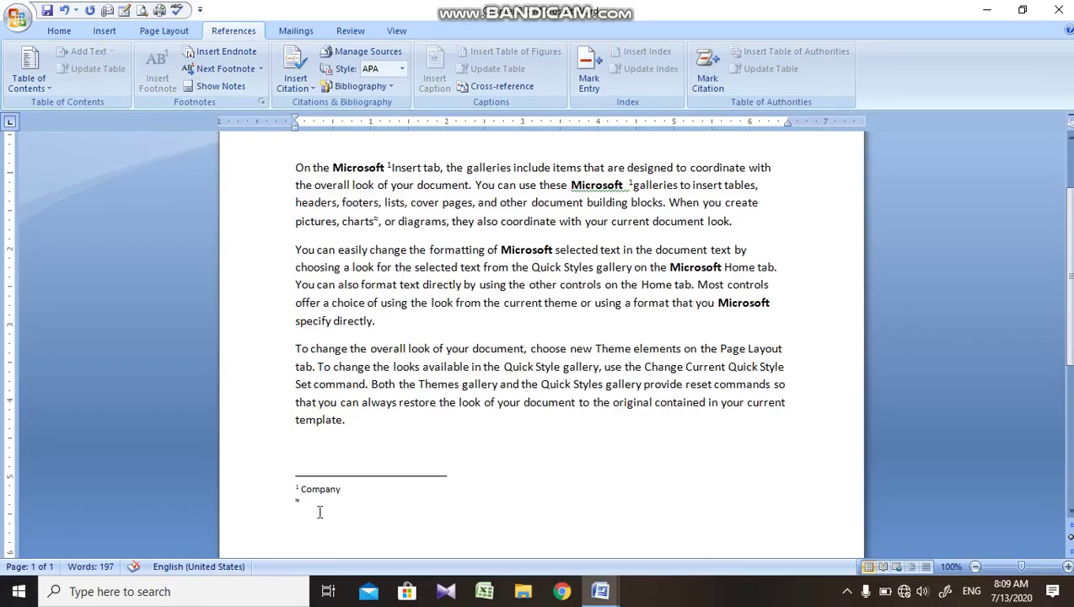
text(hello)
text(...)
mouse_move(377, 219)
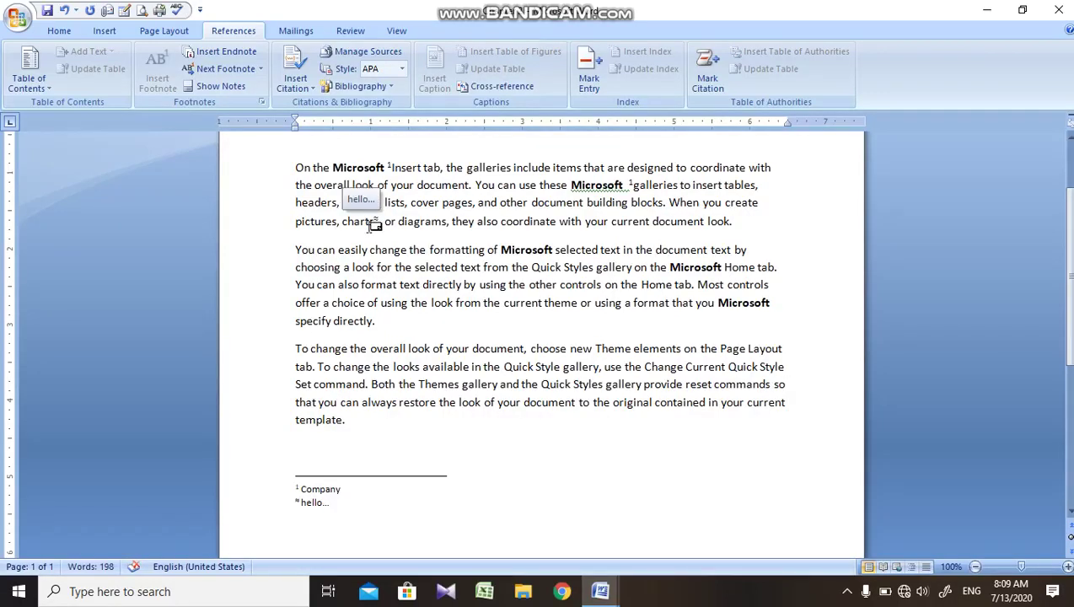
click(220, 71)
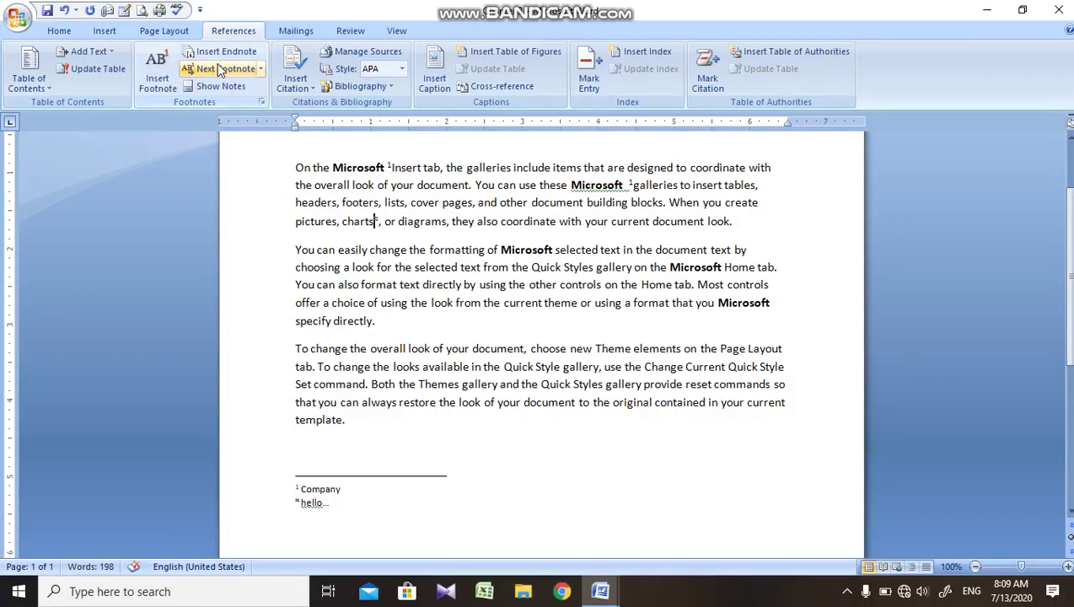
click(260, 69)
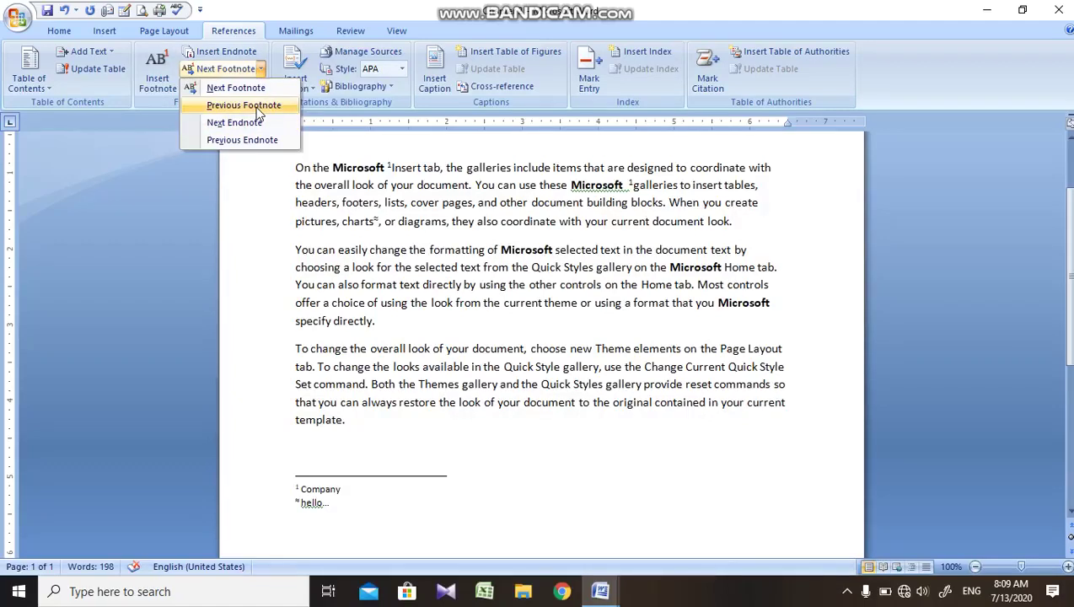
click(256, 107)
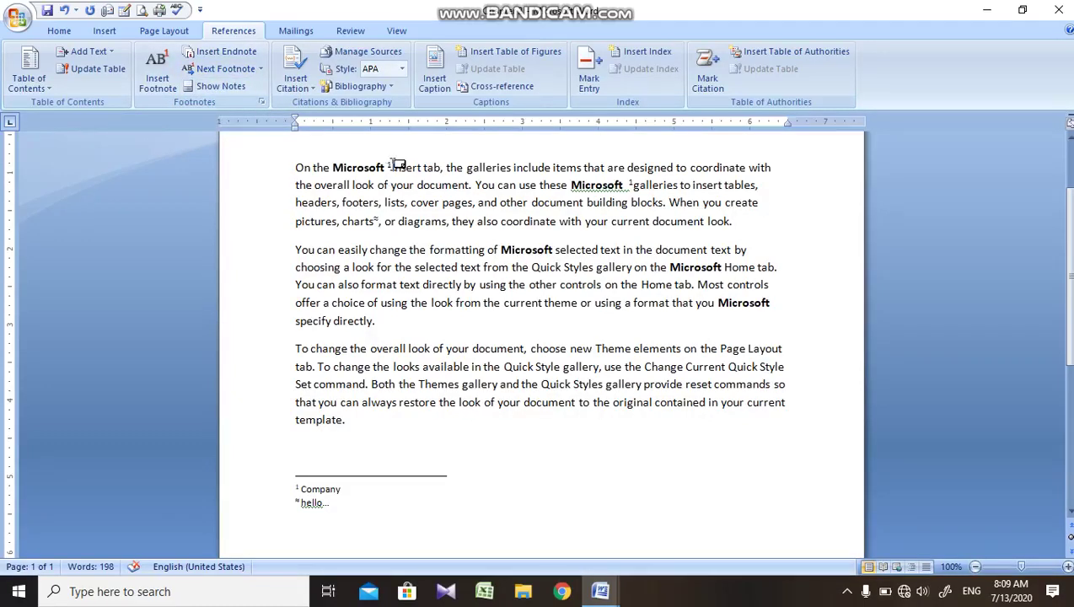
click(261, 69)
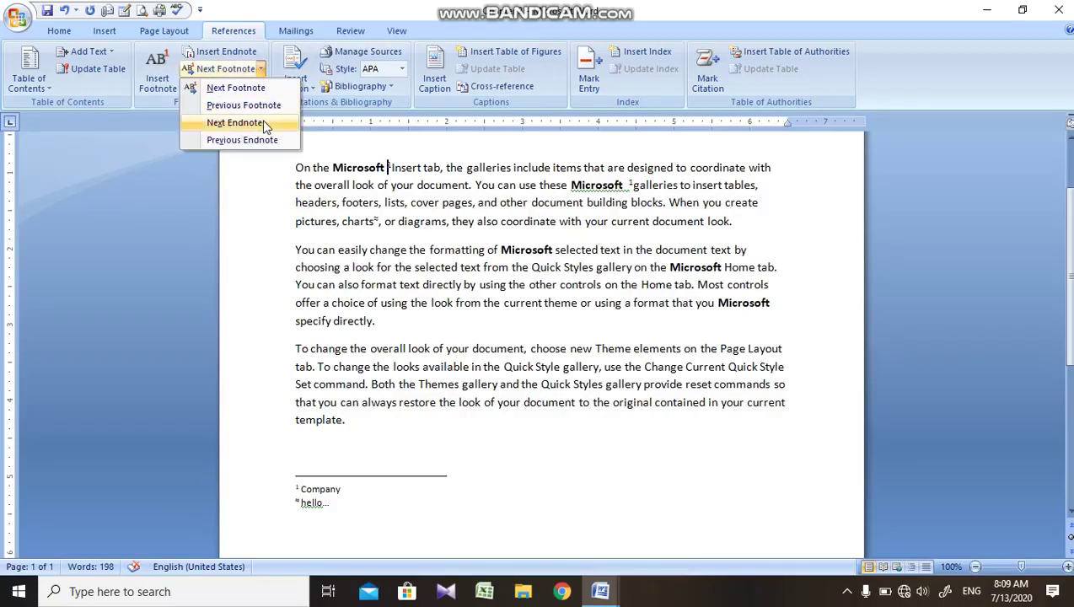
click(264, 125)
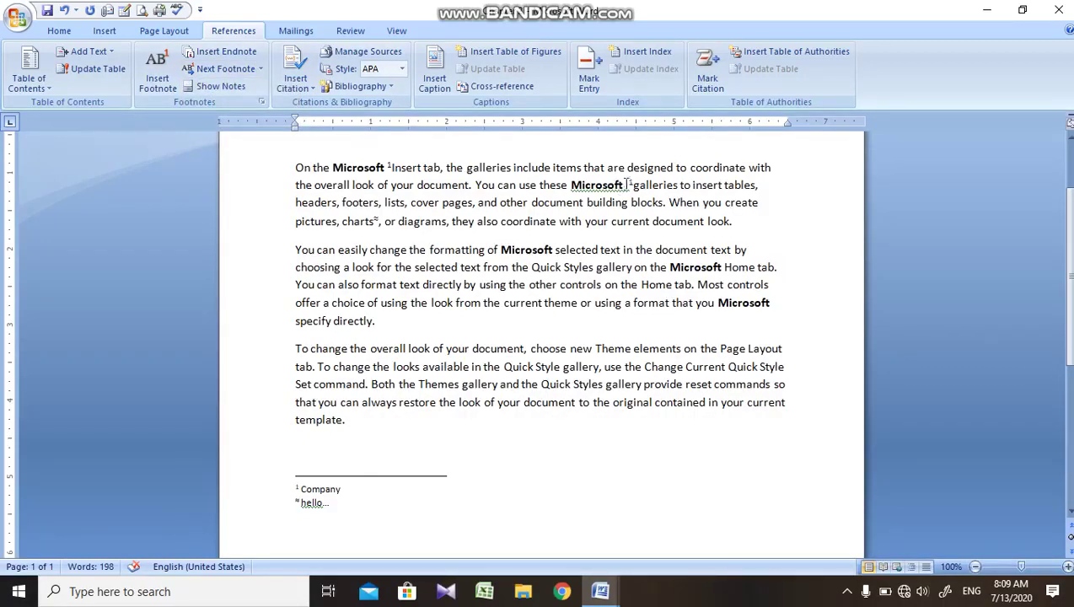
click(262, 69)
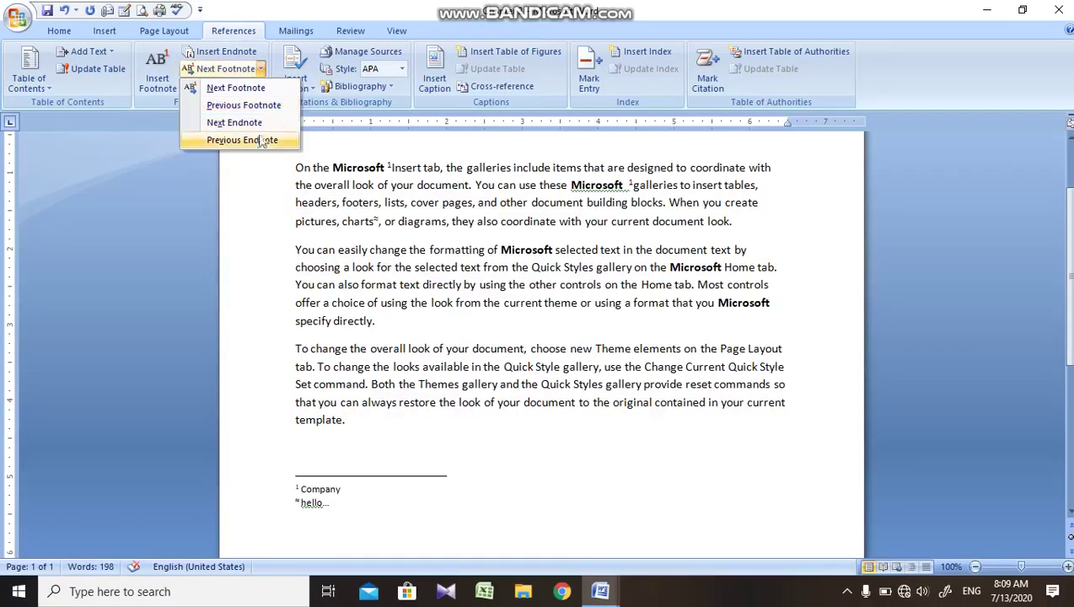
click(253, 140)
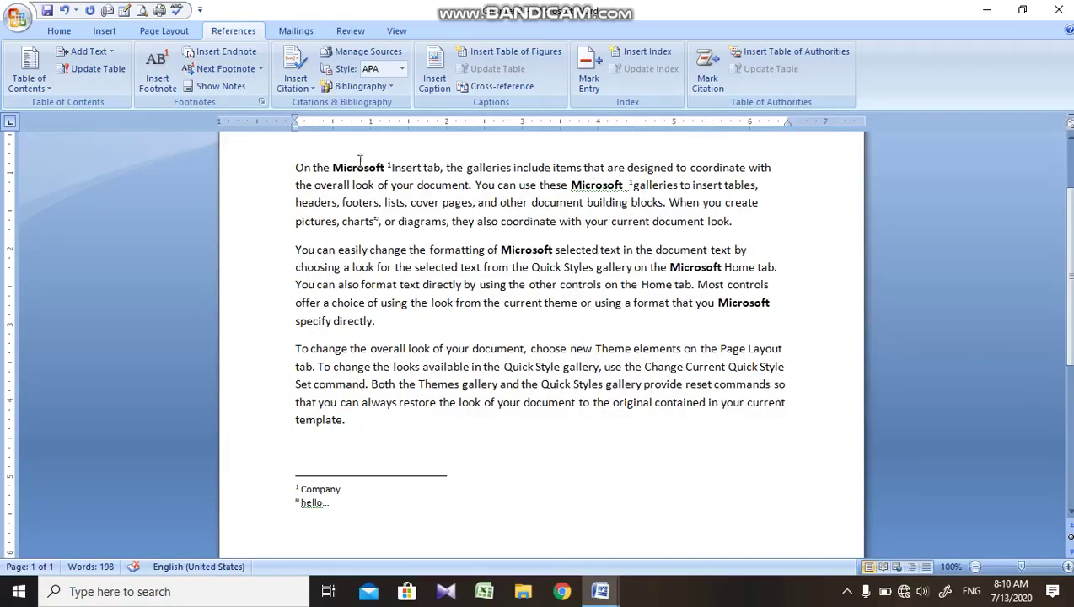
click(233, 93)
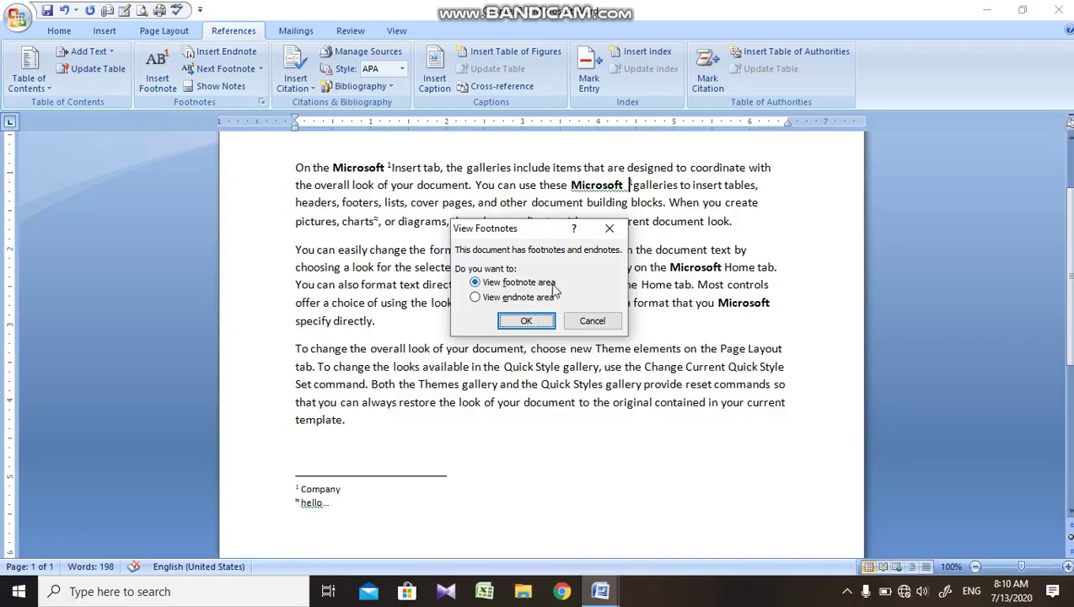
Step: Show the notes area with the 'Microsoft is company' note, then close the Chapter 2 document
click(527, 323)
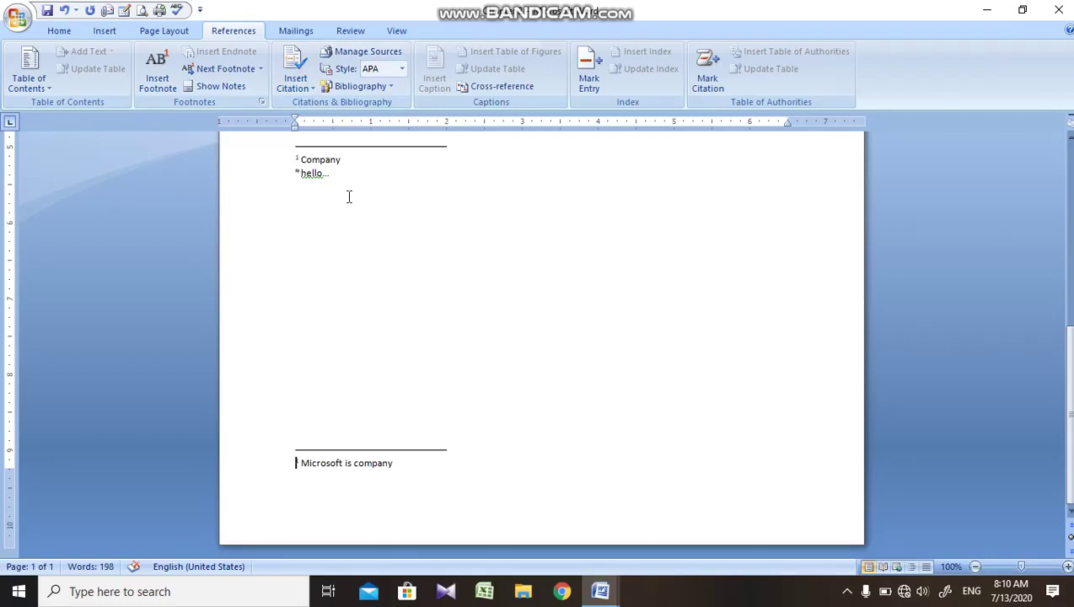
key(ctrl+w)
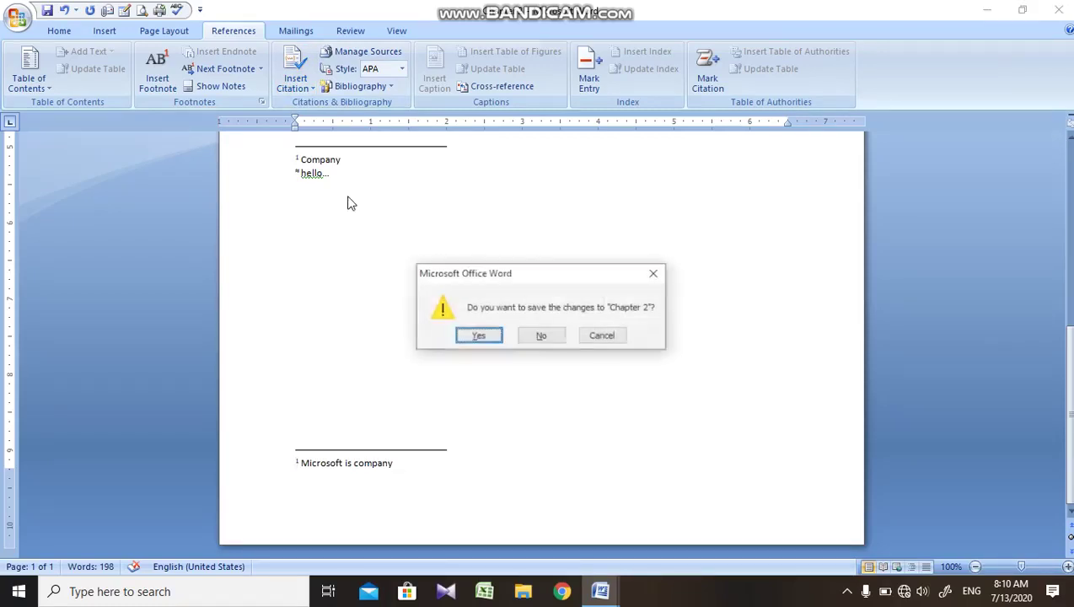
Step: Discard changes to Chapter 2 and get the blank APA document ready for inserting a citation
key(n)
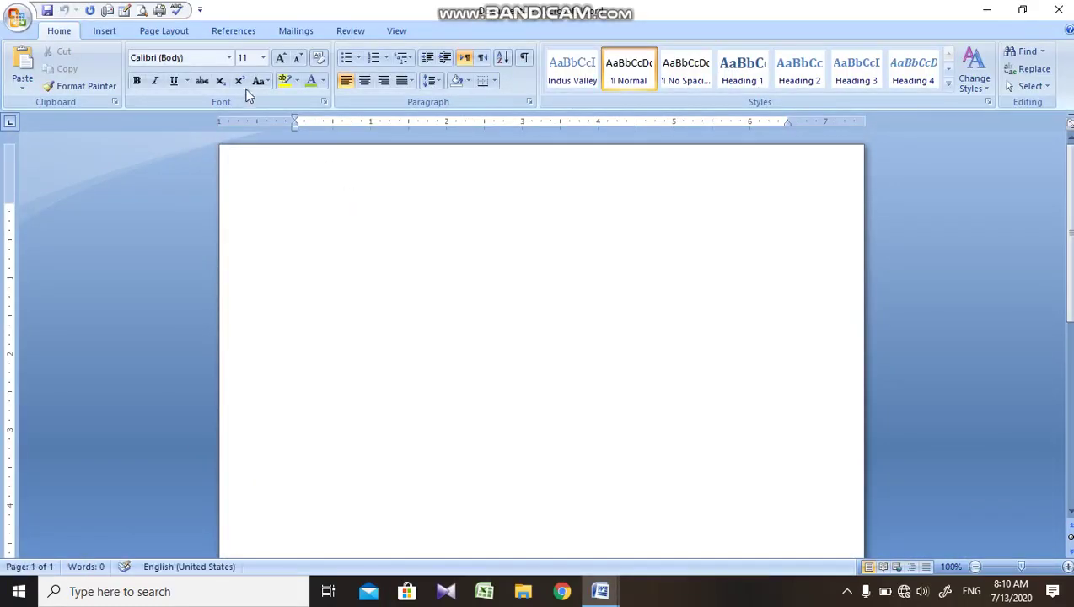
click(246, 35)
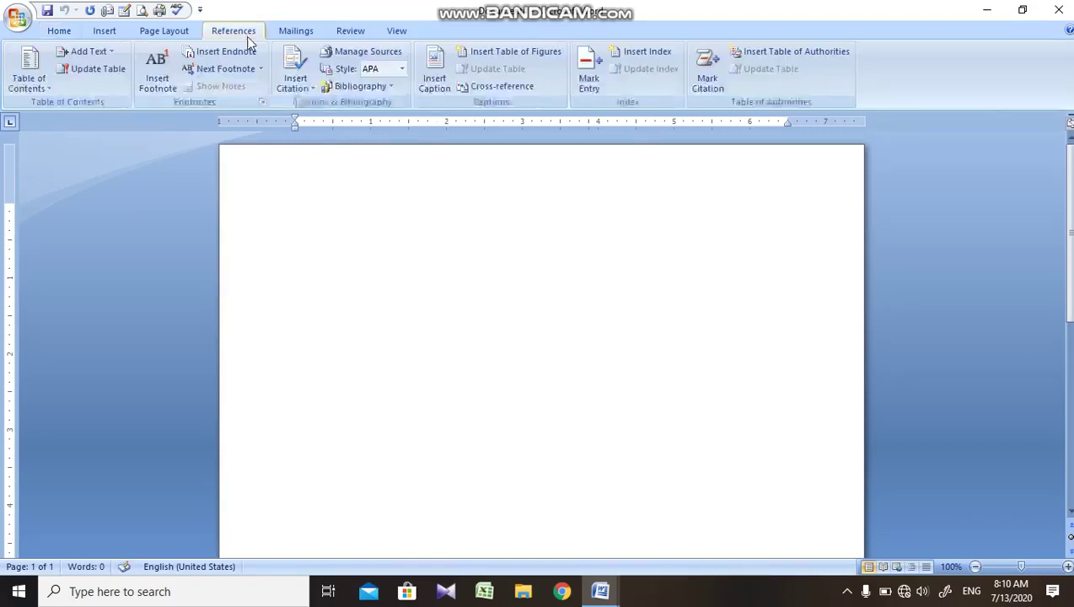
click(302, 91)
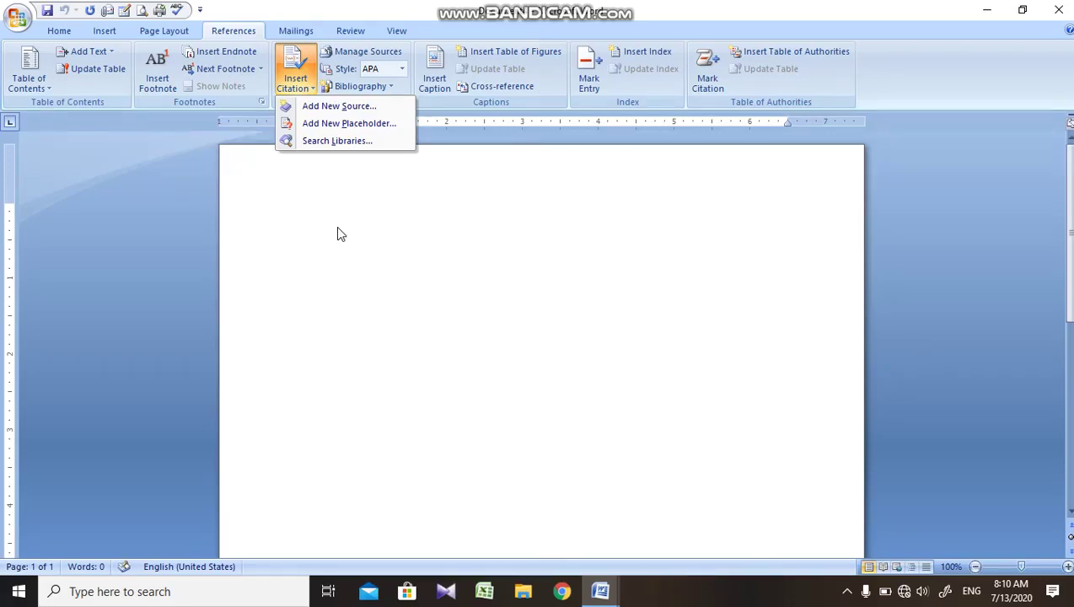
Step: Start a new bibliography source and set its type to Book
click(368, 108)
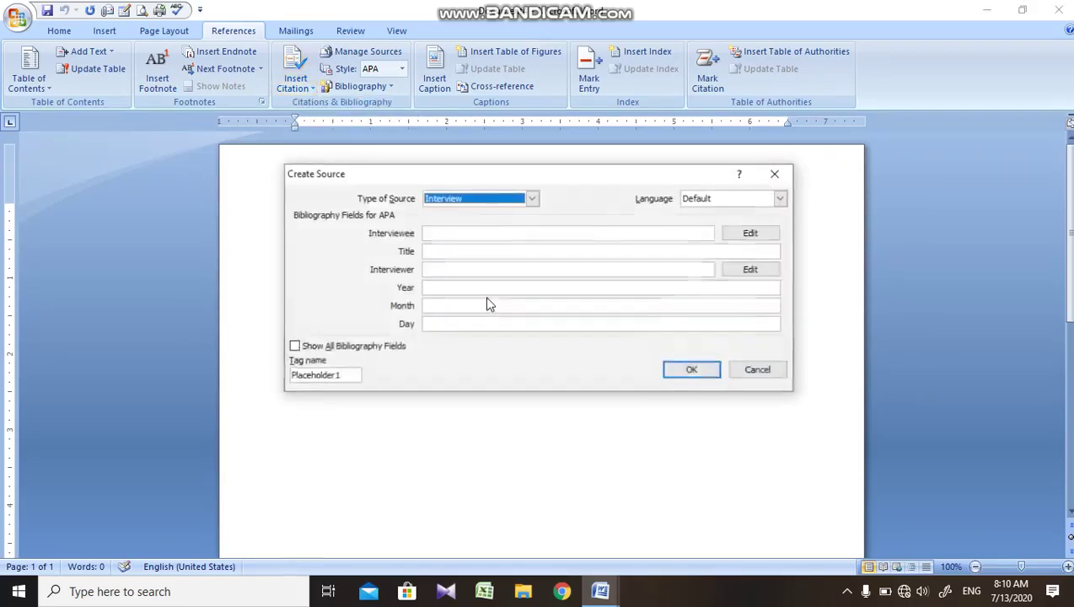
click(495, 207)
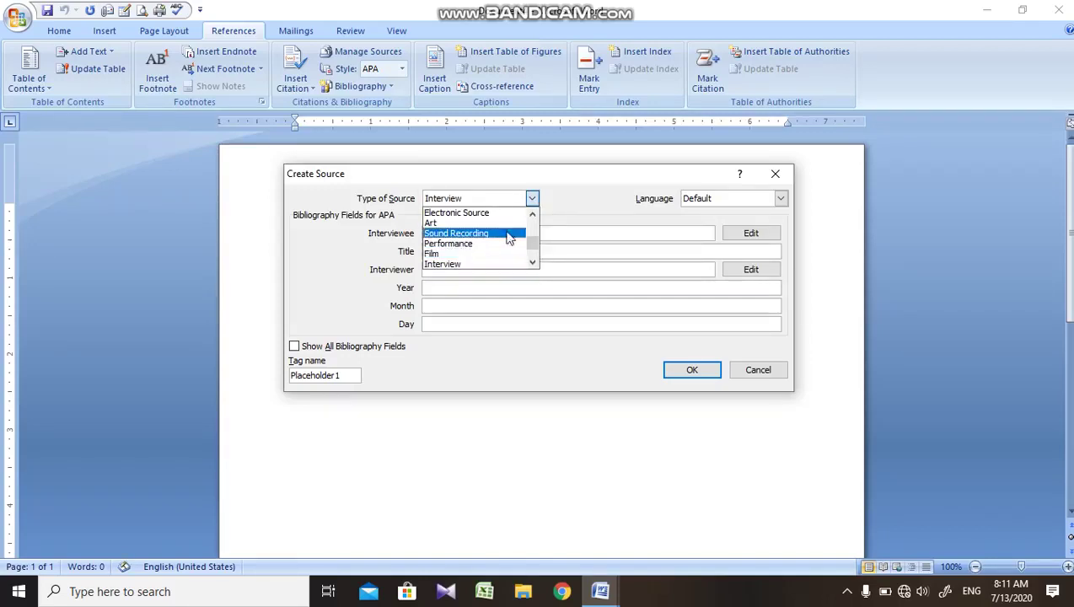
drag(533, 250, 532, 229)
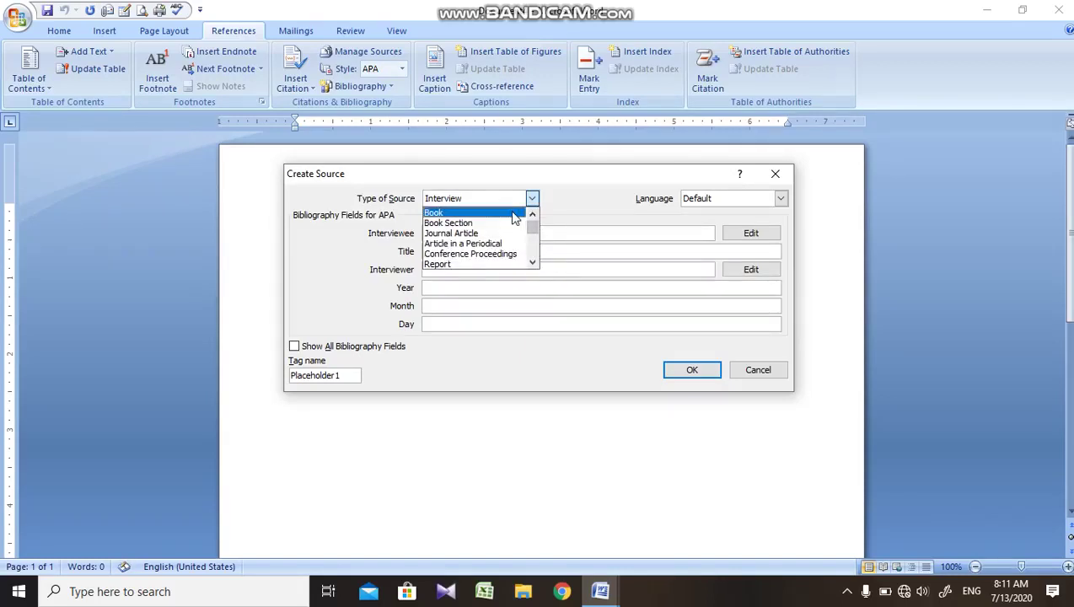
click(513, 213)
Step: Enter 'Lenovo' as the source's author, then clear the Author field again
click(467, 231)
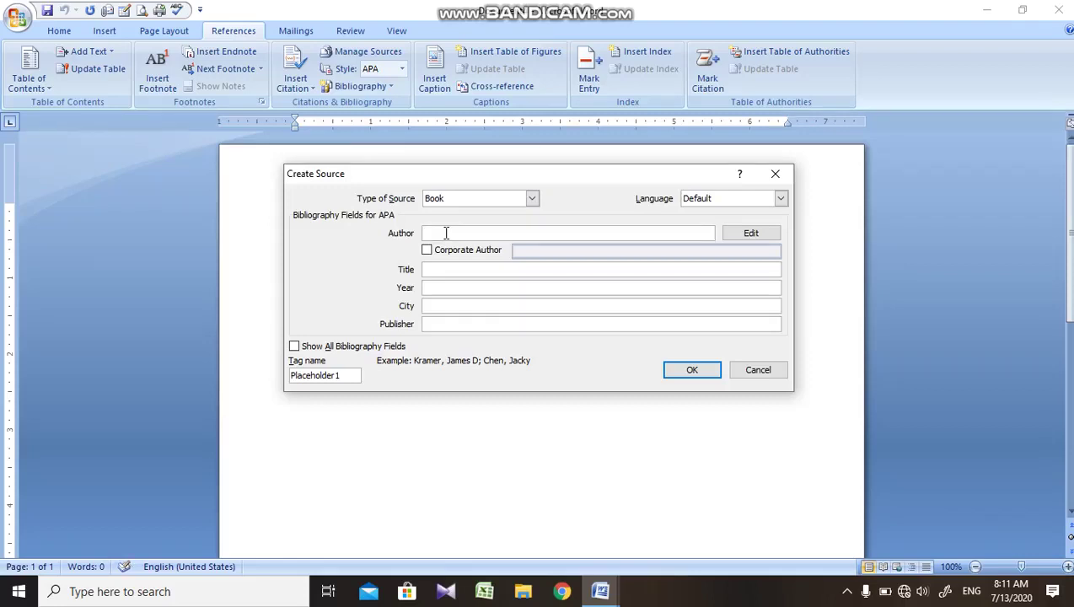
text(Mic)
text(o)
key(BackSpace)
key(BackSpace)
key(BackSpace)
key(BackSpace)
text(Lenovo)
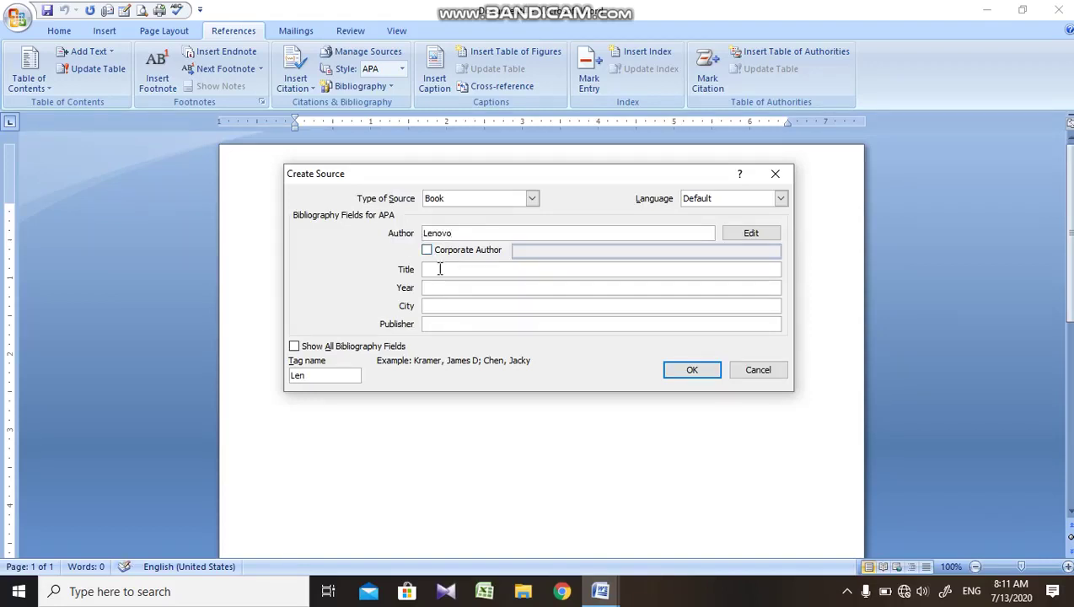
click(439, 268)
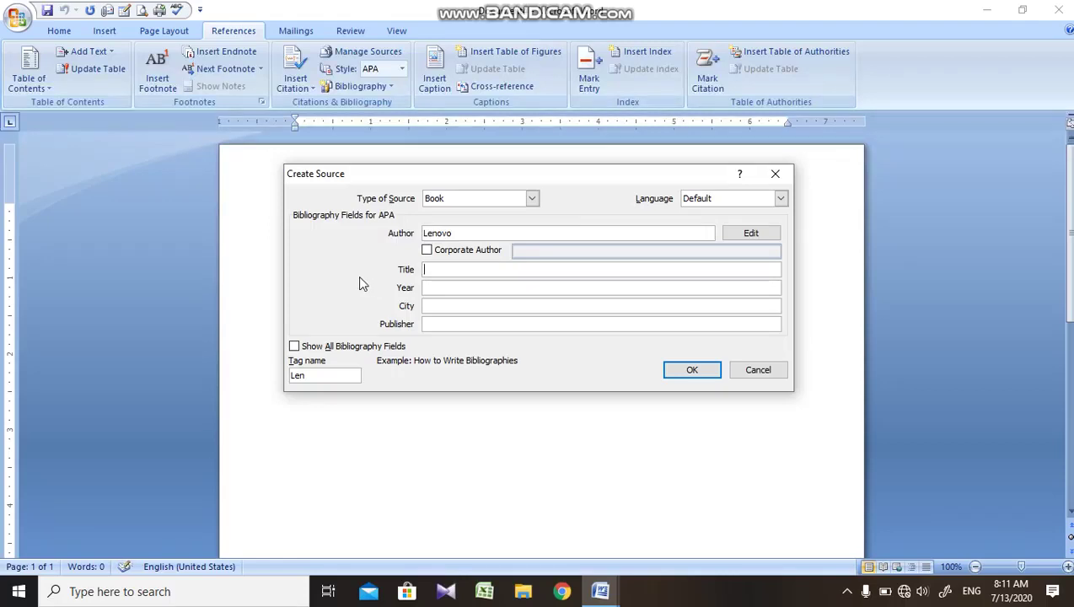
click(469, 231)
key(BackSpace)
key(BackSpace)
key(BackSpace)
key(BackSpace)
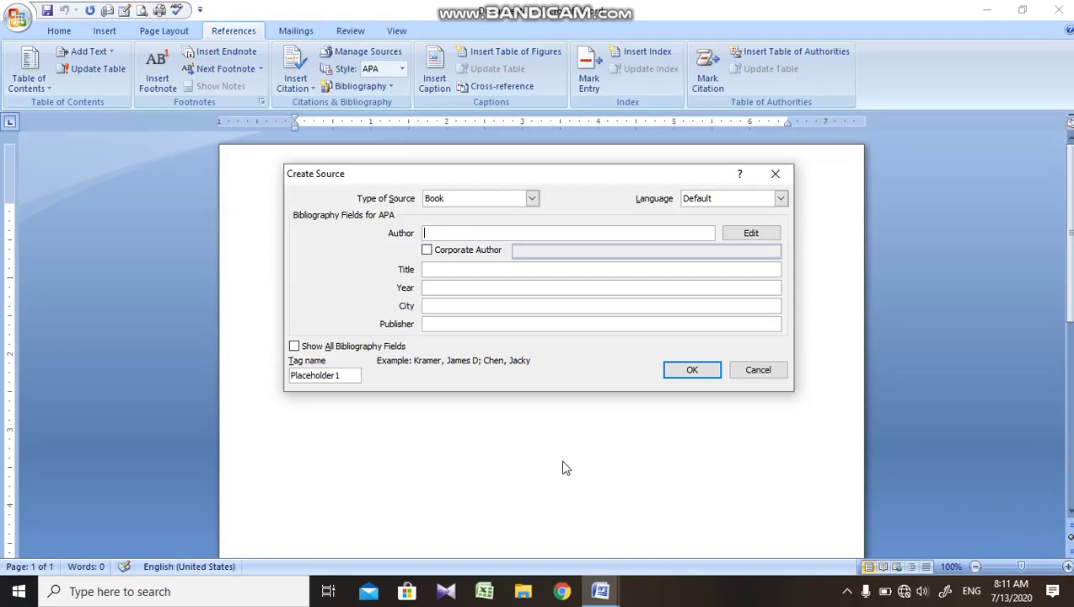
Step: Fill in the Book source's author Micorosoft, title Lenovo and year 2000
text(Mico)
text(r)
text(r)
text(os)
text(o)
text(ft)
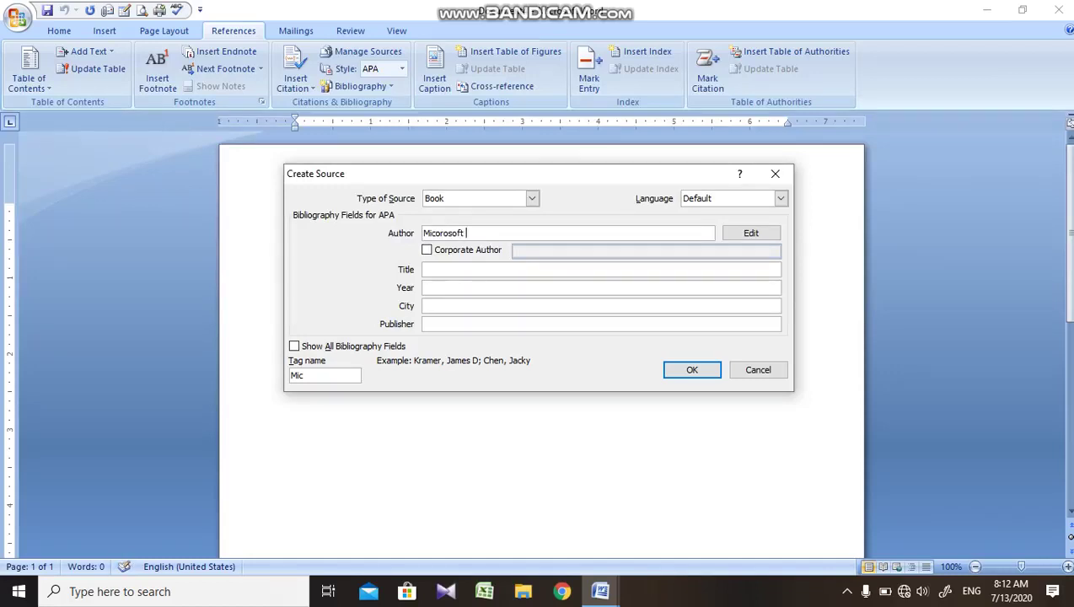
click(467, 268)
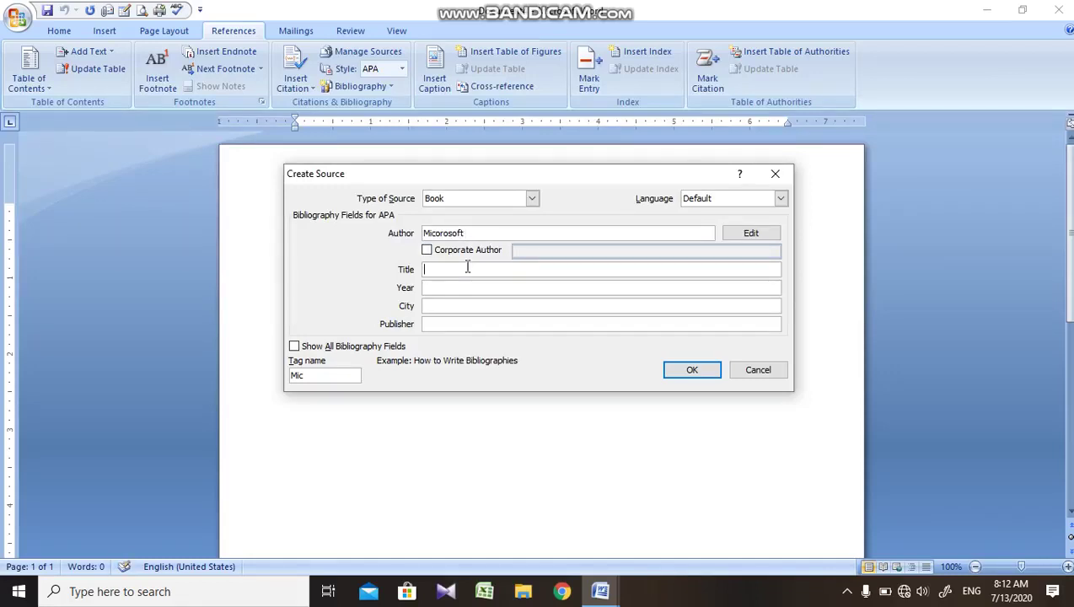
text(Lenovo)
click(441, 287)
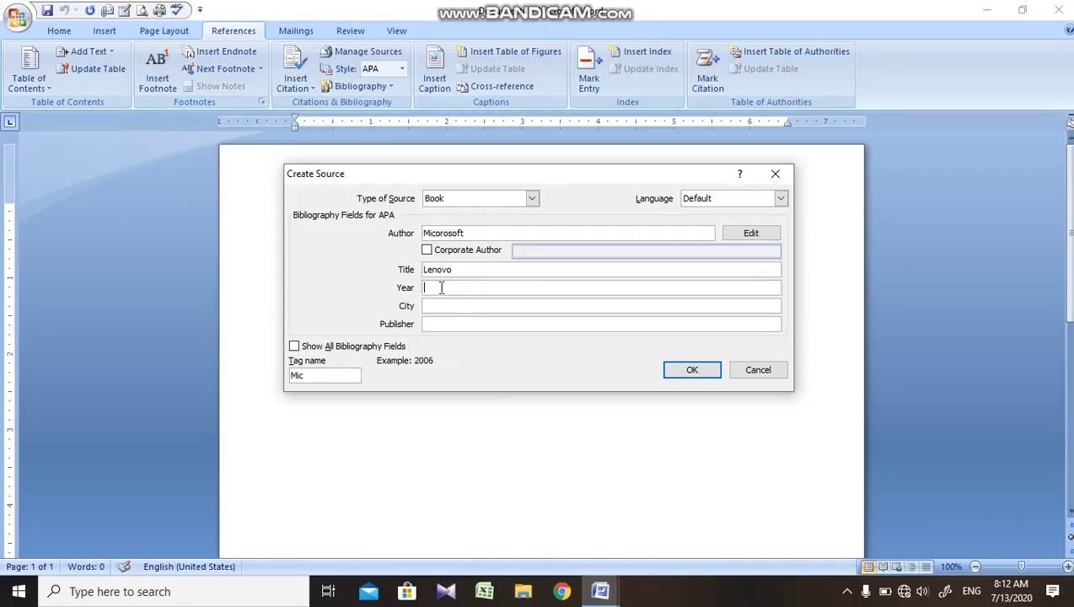
text(2000)
Step: Enter city USA and publisher 'Microsoft..', then save the source and insert the citation
click(425, 305)
text(Ka)
key(BackSpace)
key(BackSpace)
key(BackSpace)
text(USA)
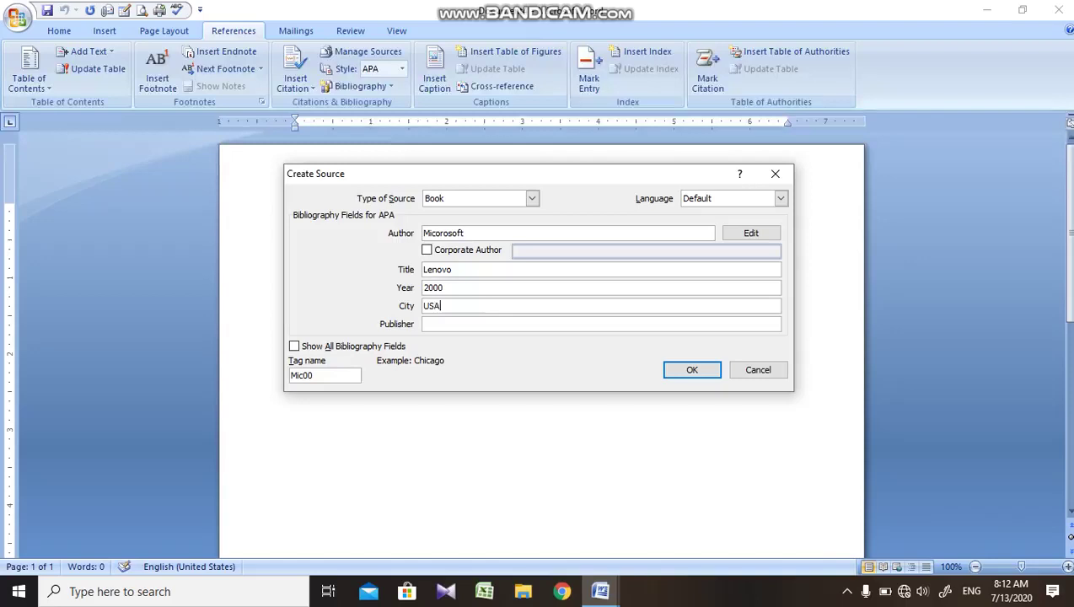
click(469, 325)
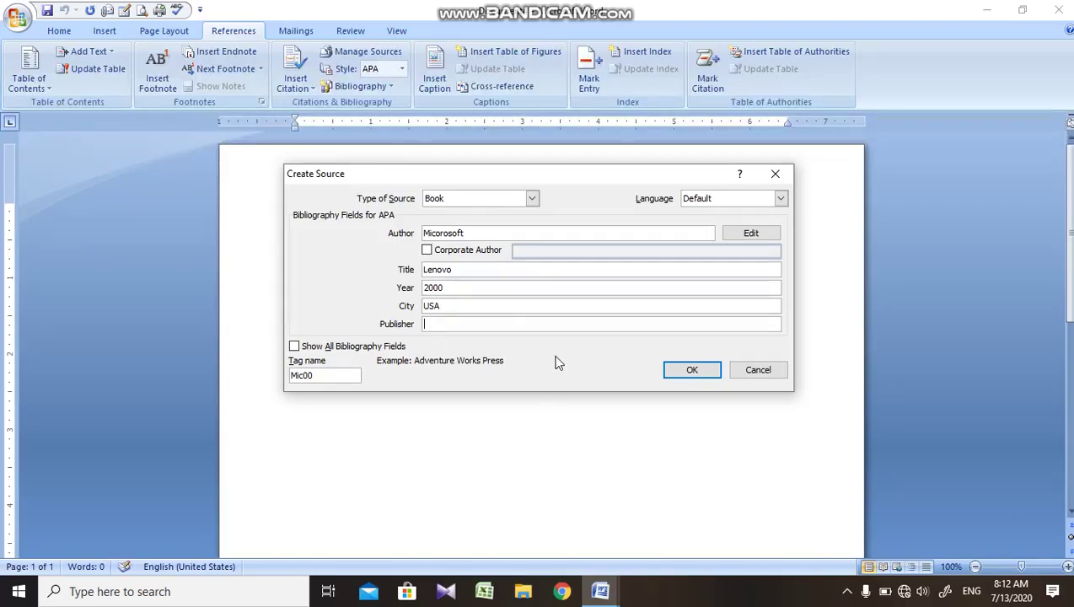
text(Microsoft..)
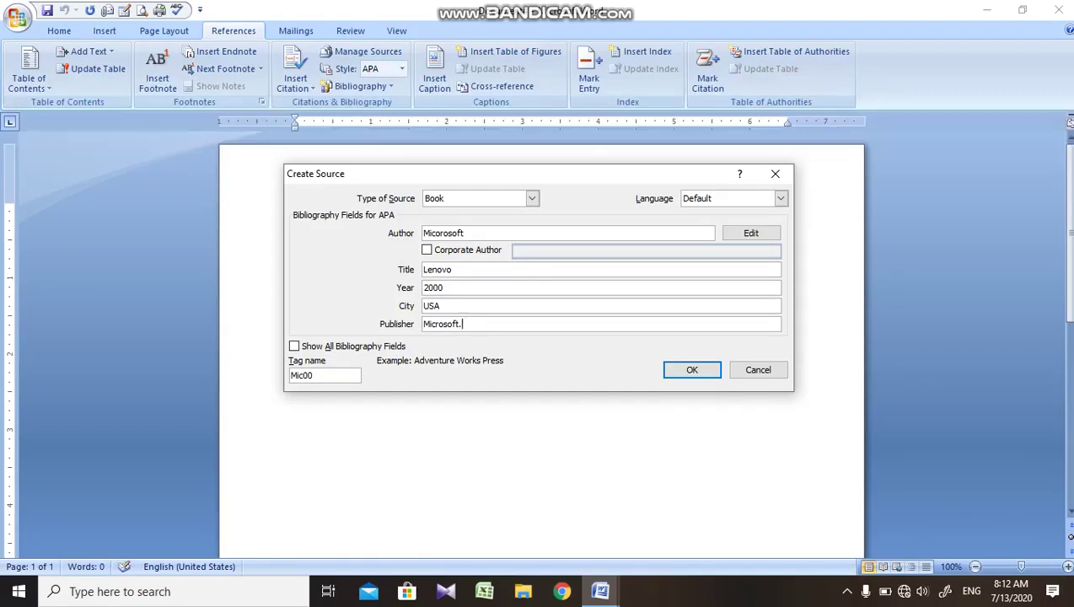
click(677, 371)
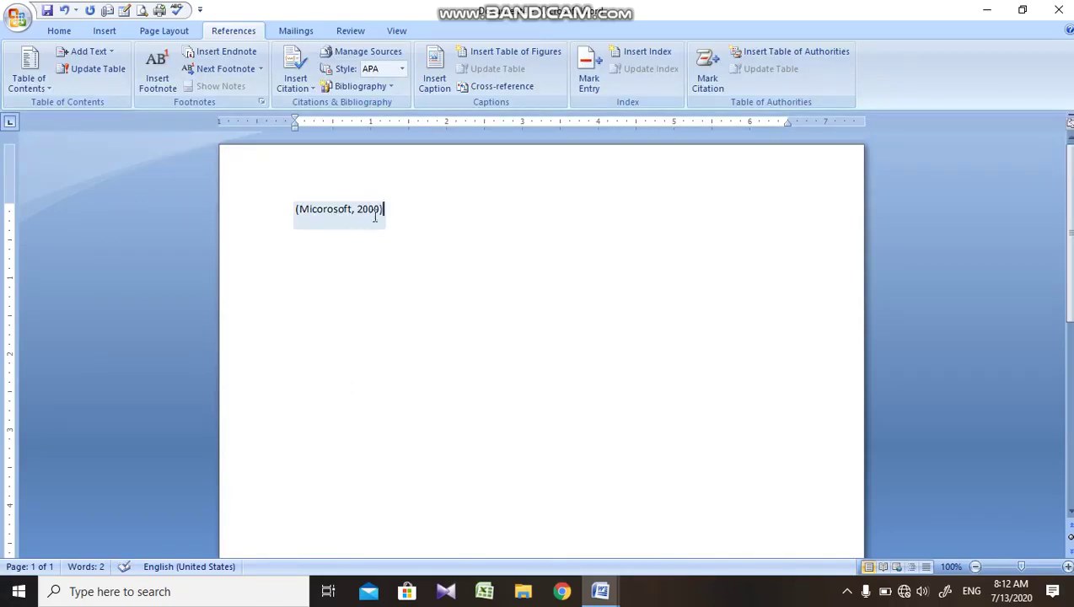
Step: Insert the built-in Bibliography listing Micorosoft (2000) Lenovo on a new line below the citation
key(Return)
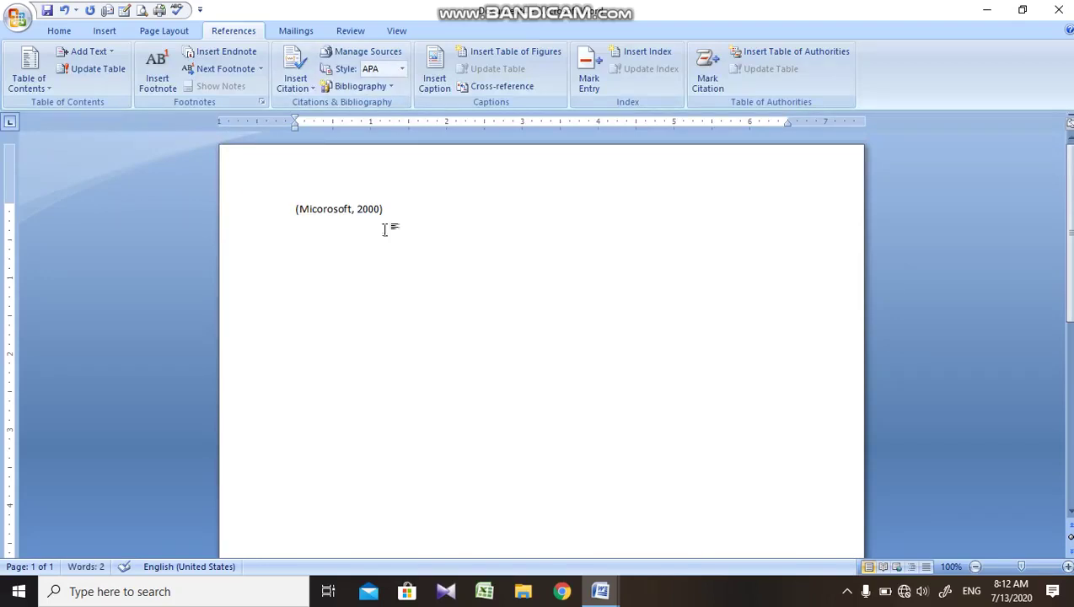
click(375, 86)
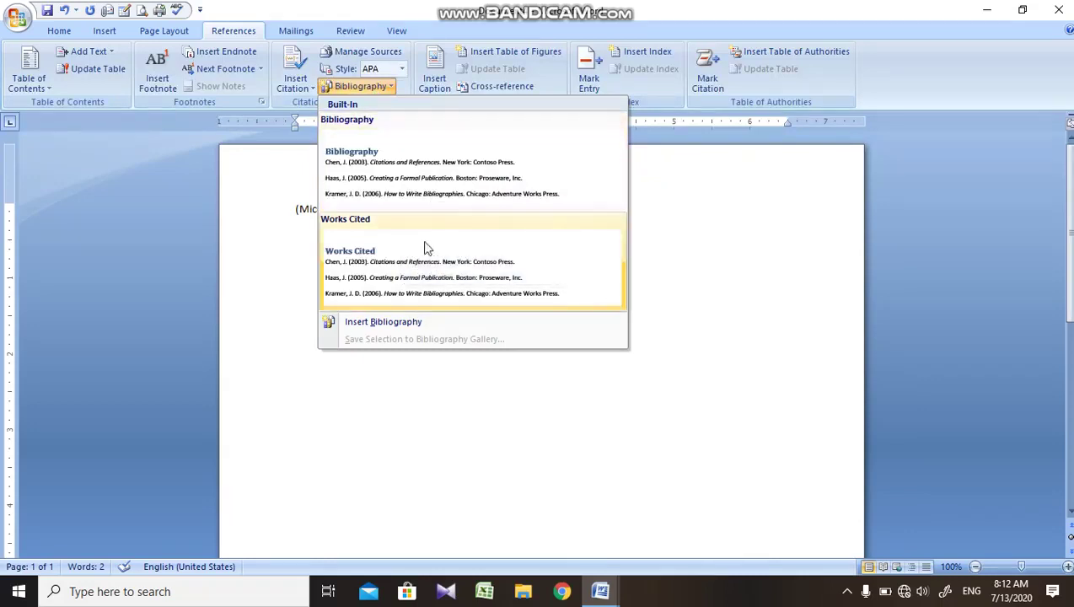
click(454, 177)
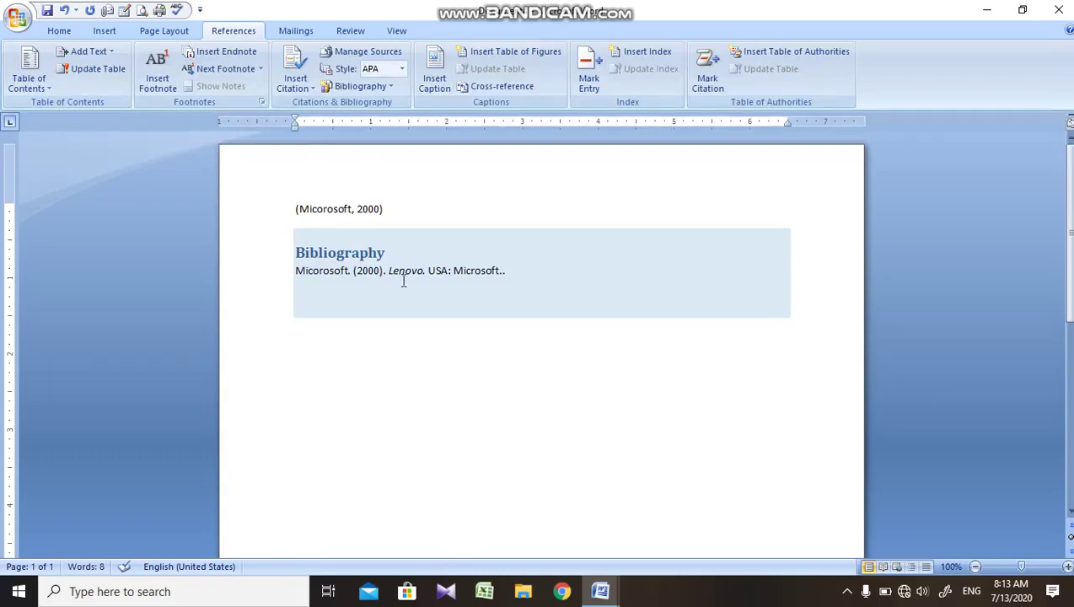
click(403, 331)
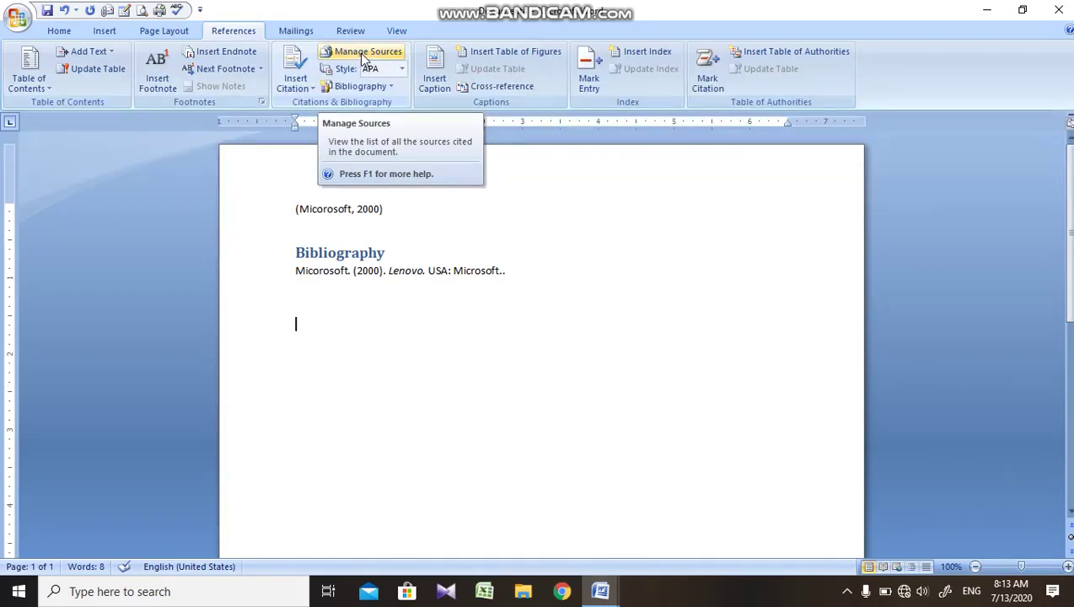
click(362, 56)
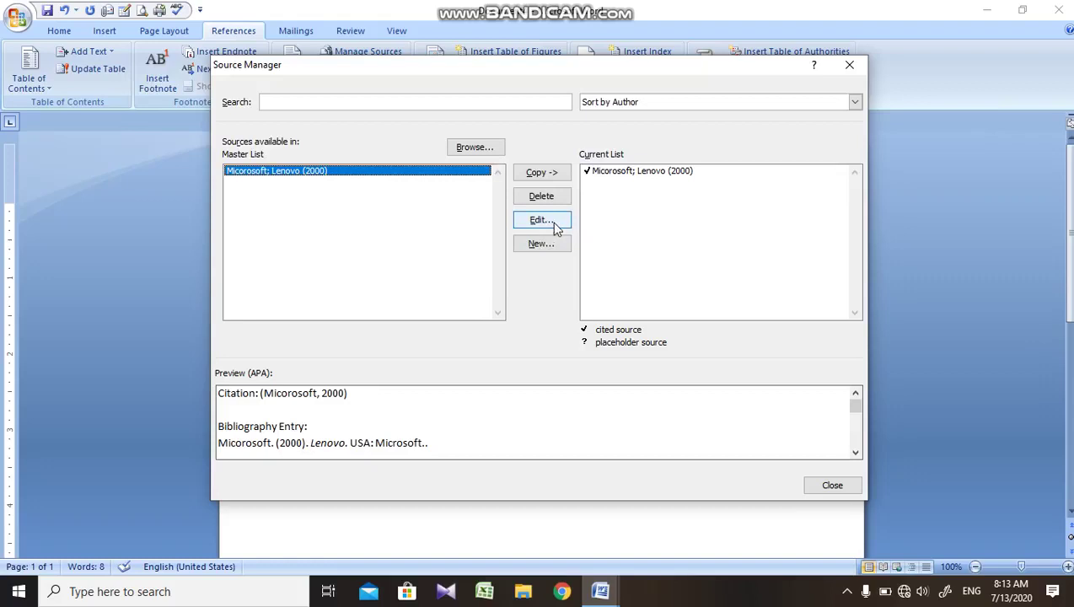
click(860, 65)
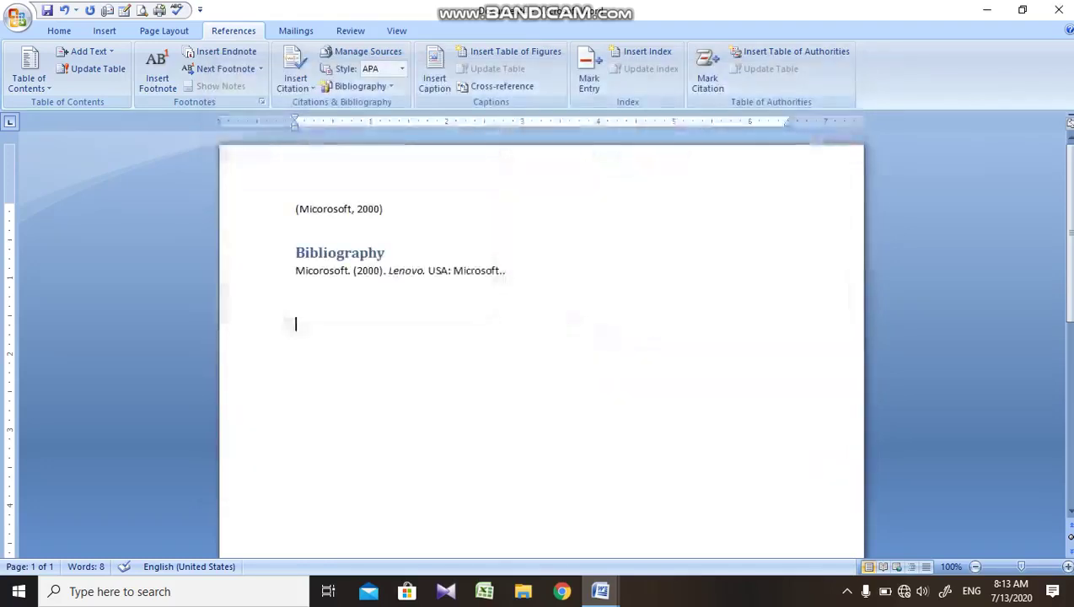
click(402, 68)
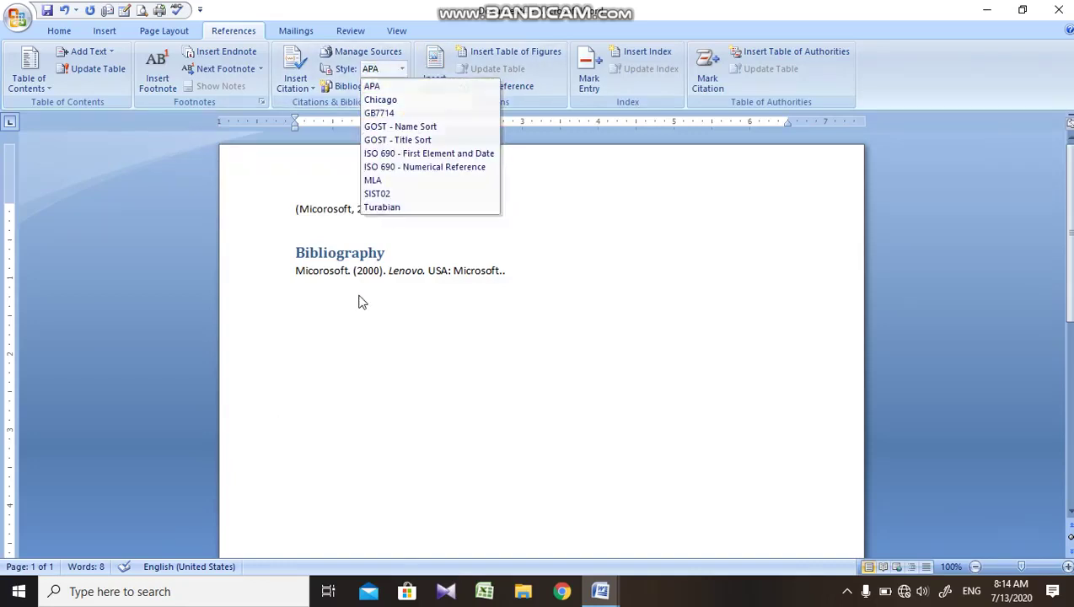
click(361, 302)
click(268, 249)
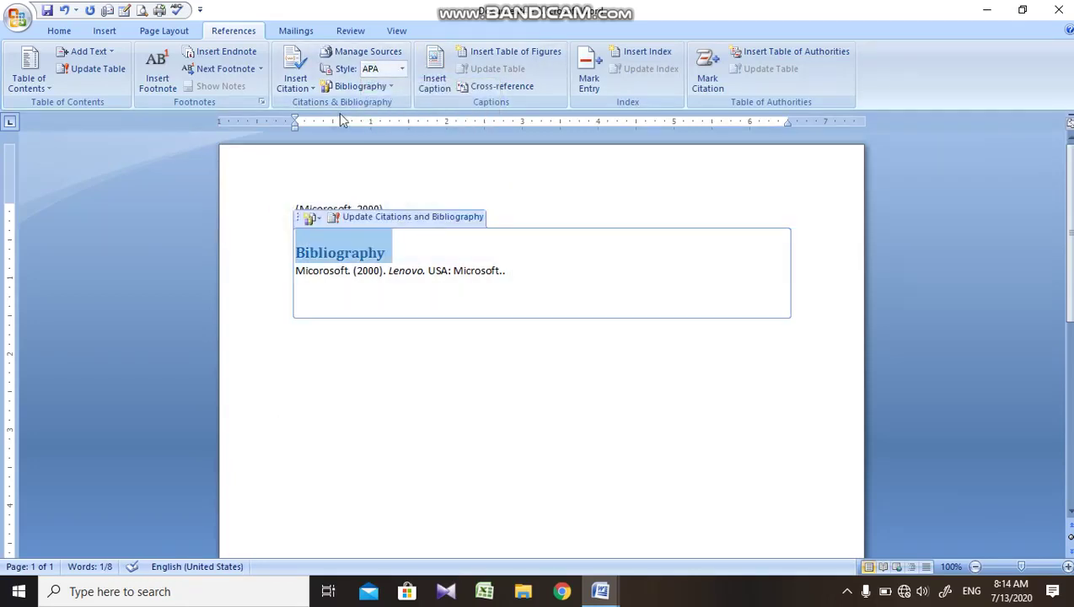
click(402, 68)
click(400, 112)
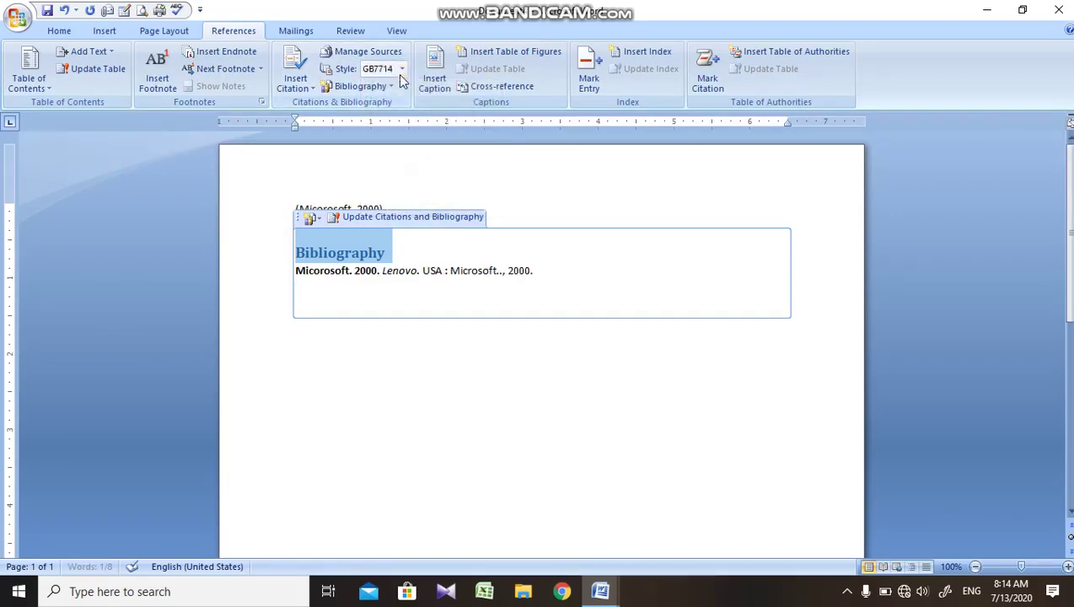
click(402, 68)
click(403, 127)
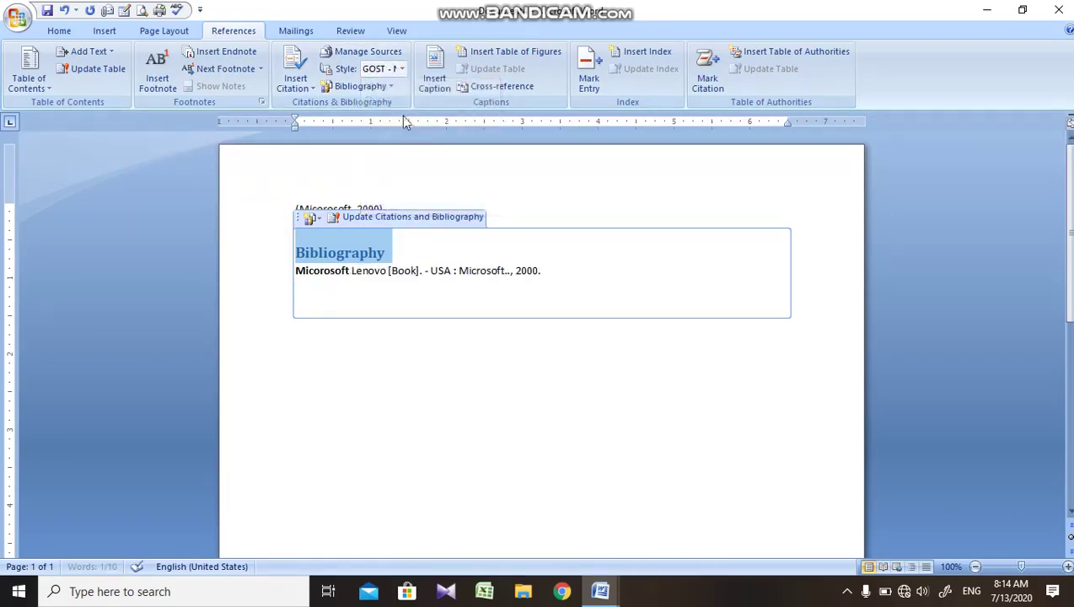
click(402, 68)
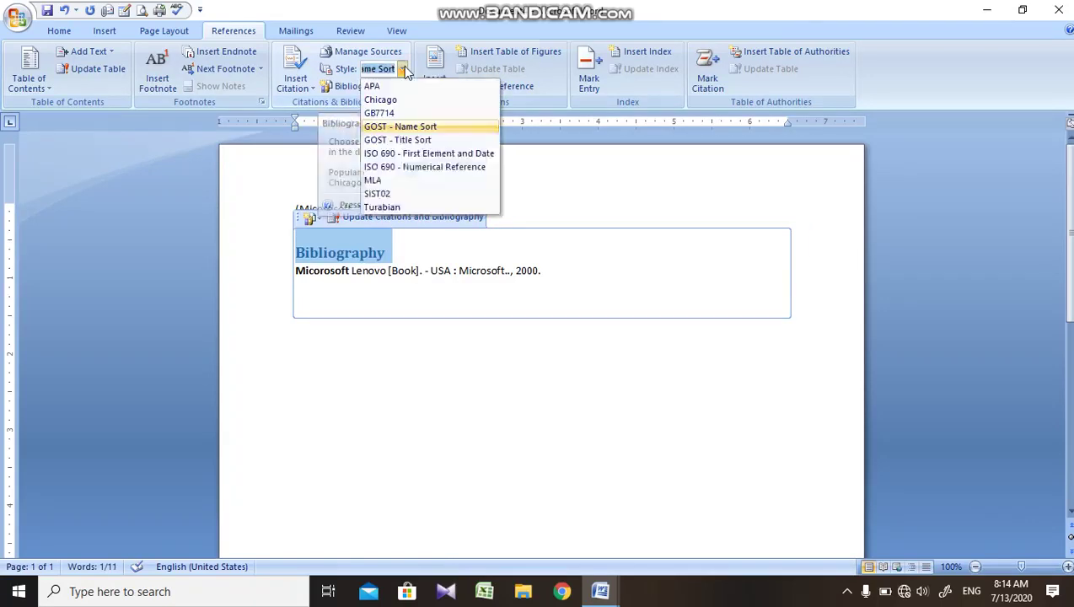
click(404, 180)
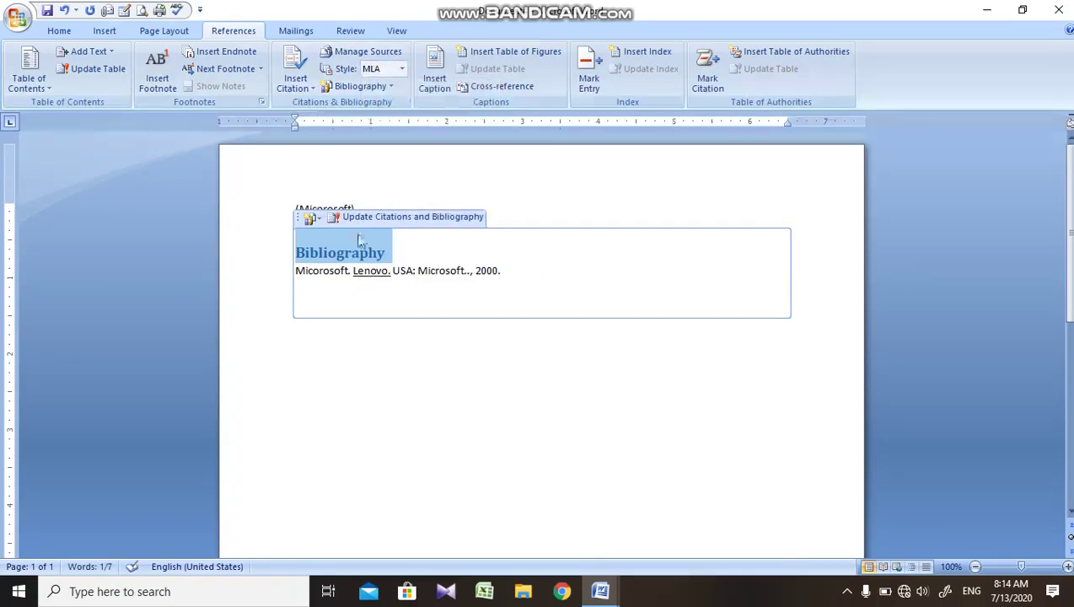
click(403, 70)
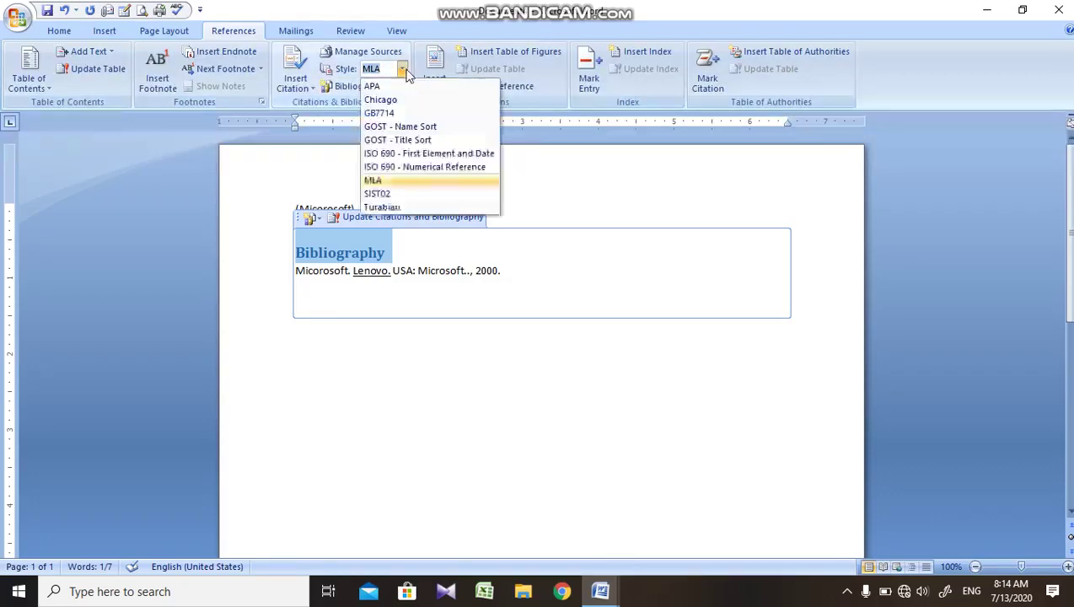
click(389, 208)
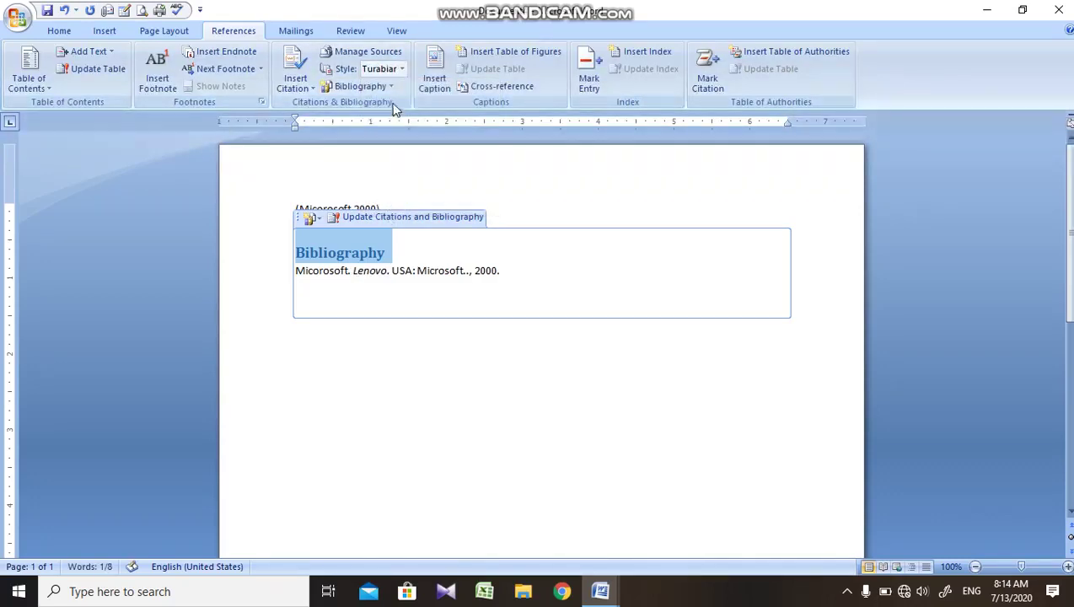
click(402, 71)
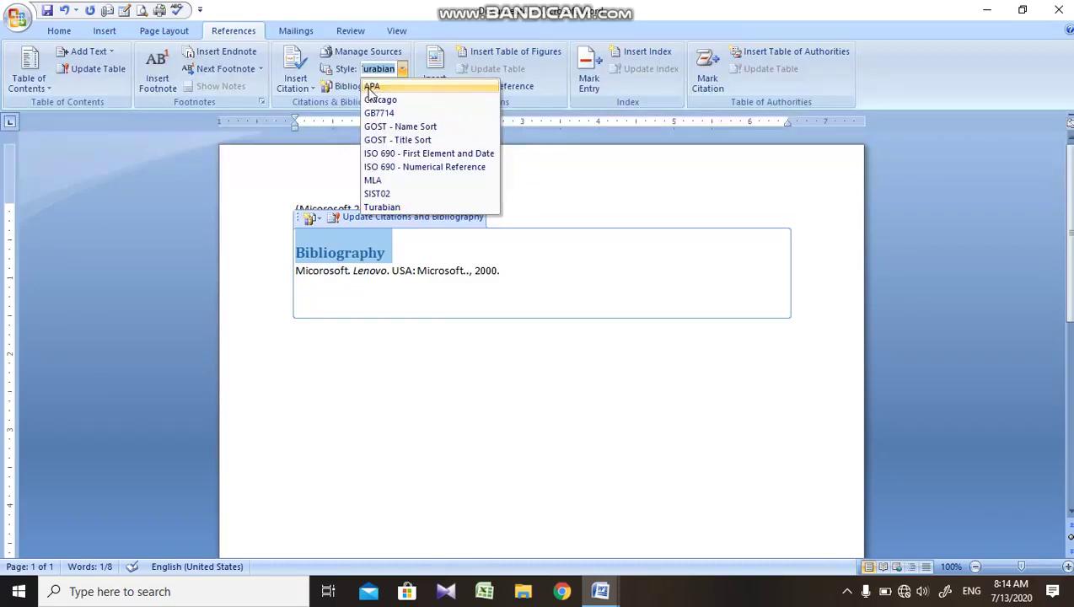
click(381, 88)
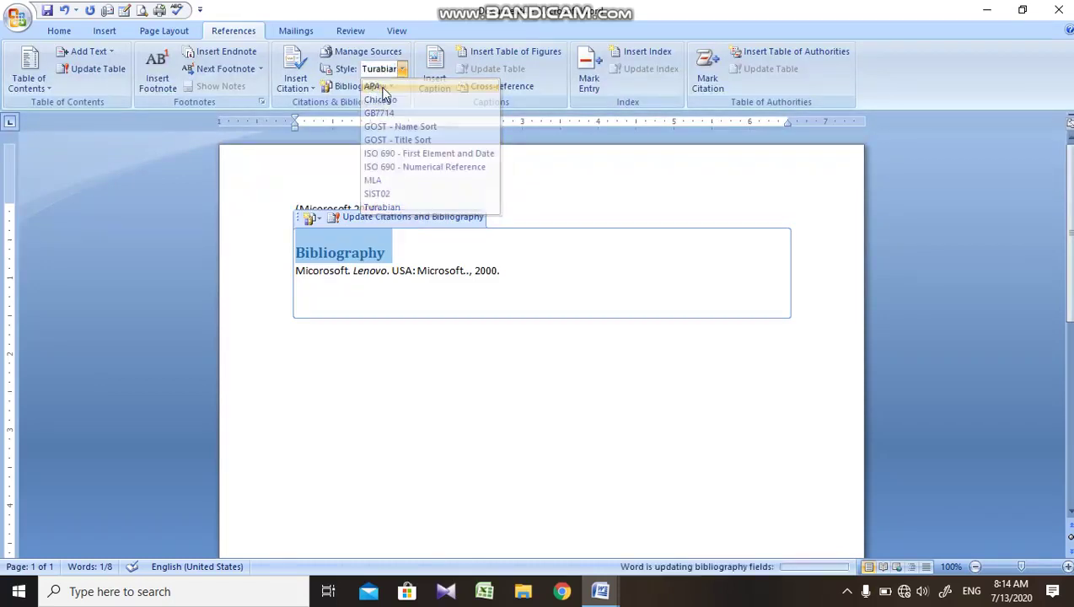
click(516, 196)
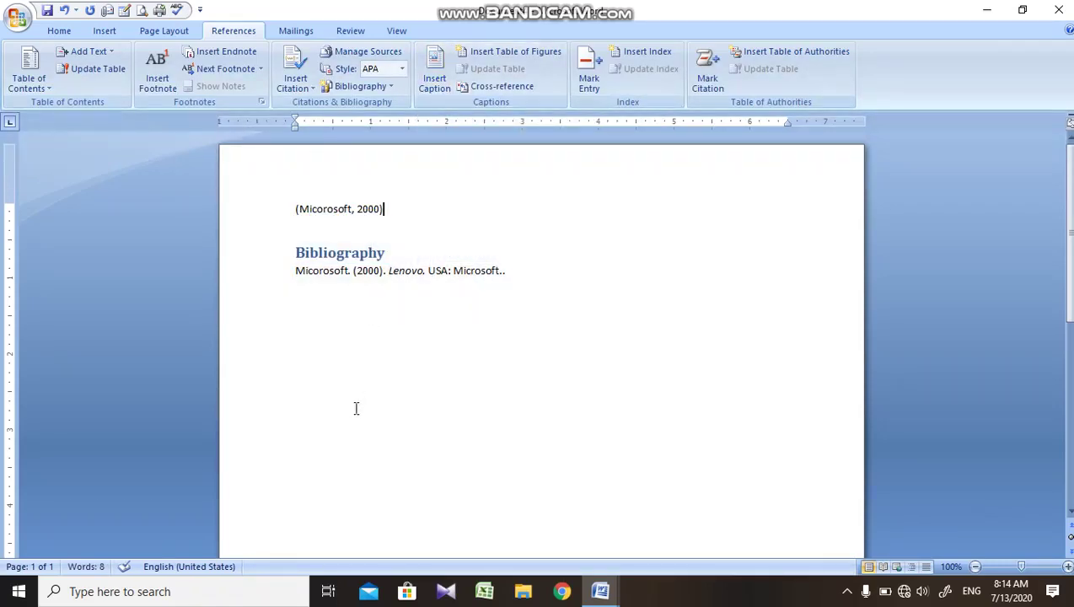
key(ctrl+w)
Step: Close the document without saving, then open and dismiss the References Caption dialog
key(n)
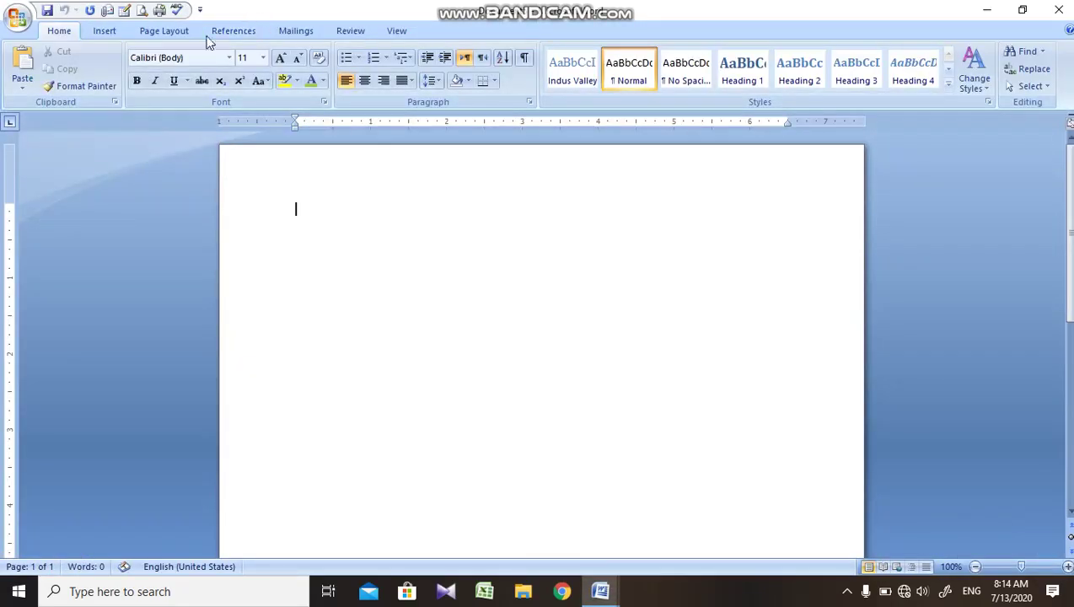
click(234, 31)
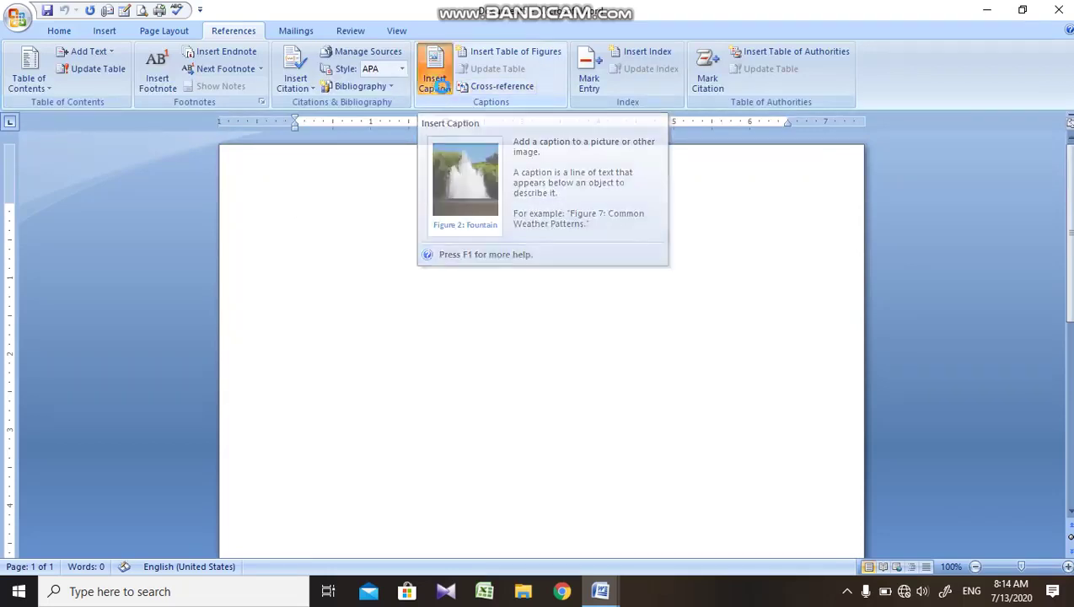
click(445, 92)
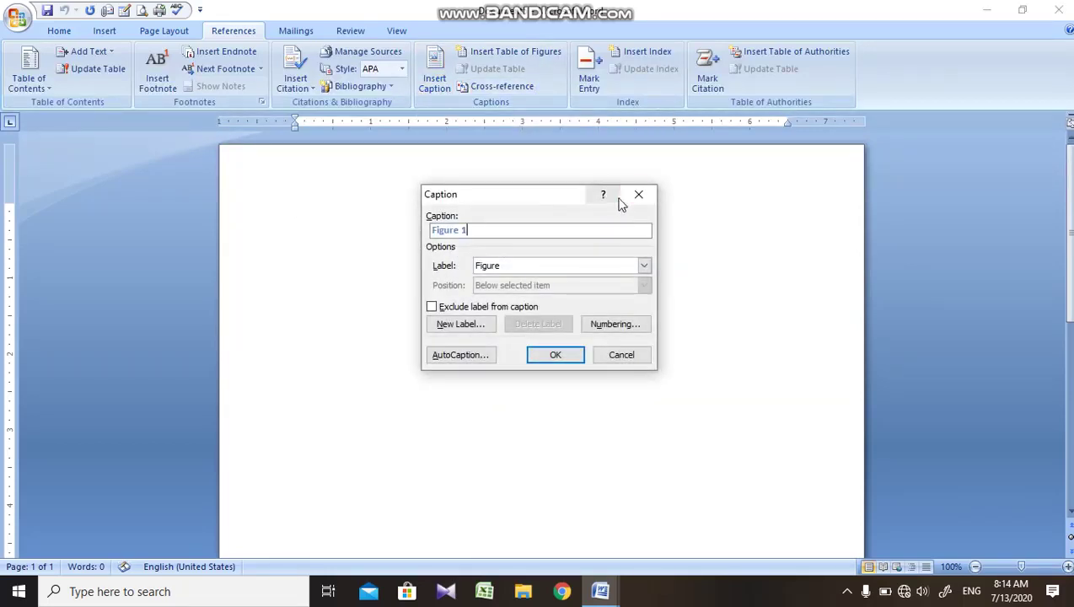
click(638, 194)
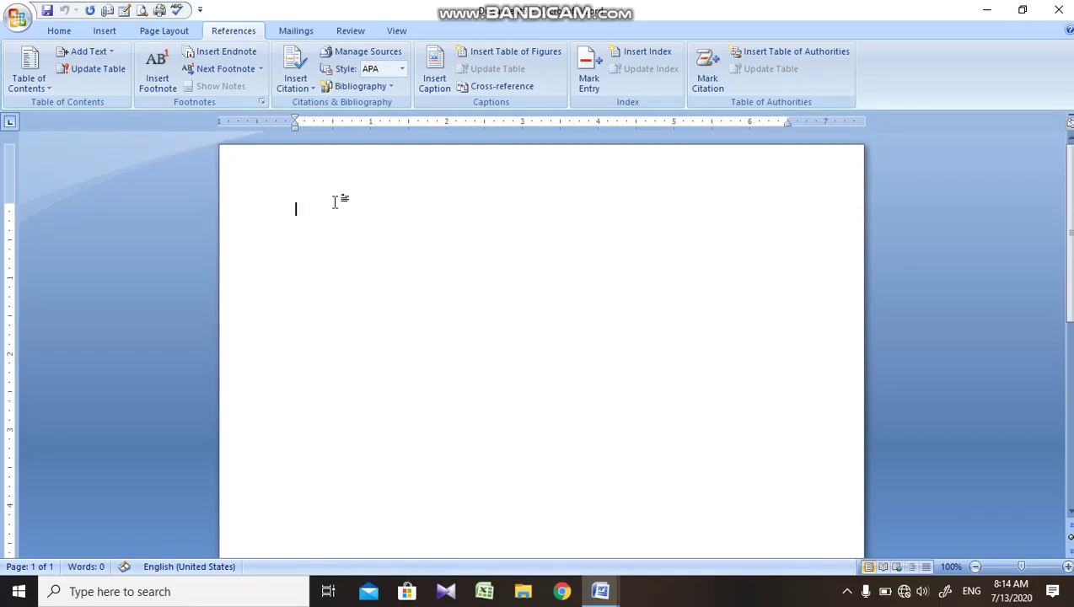
Step: Start a new page and insert photo 1, the girl, from the New folder
key(ctrl+Return)
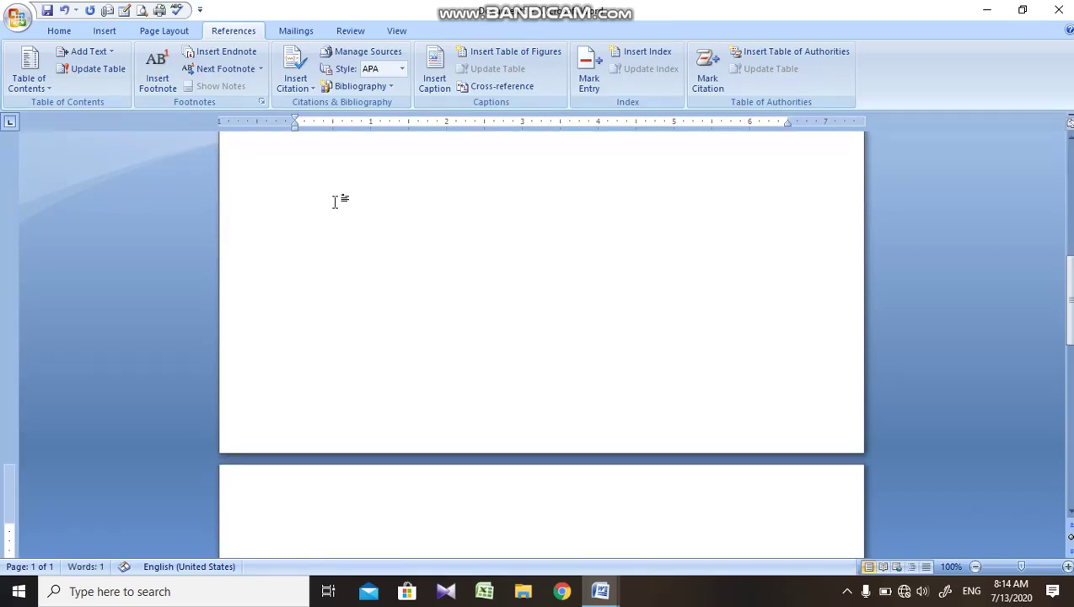
drag(1068, 295, 1068, 354)
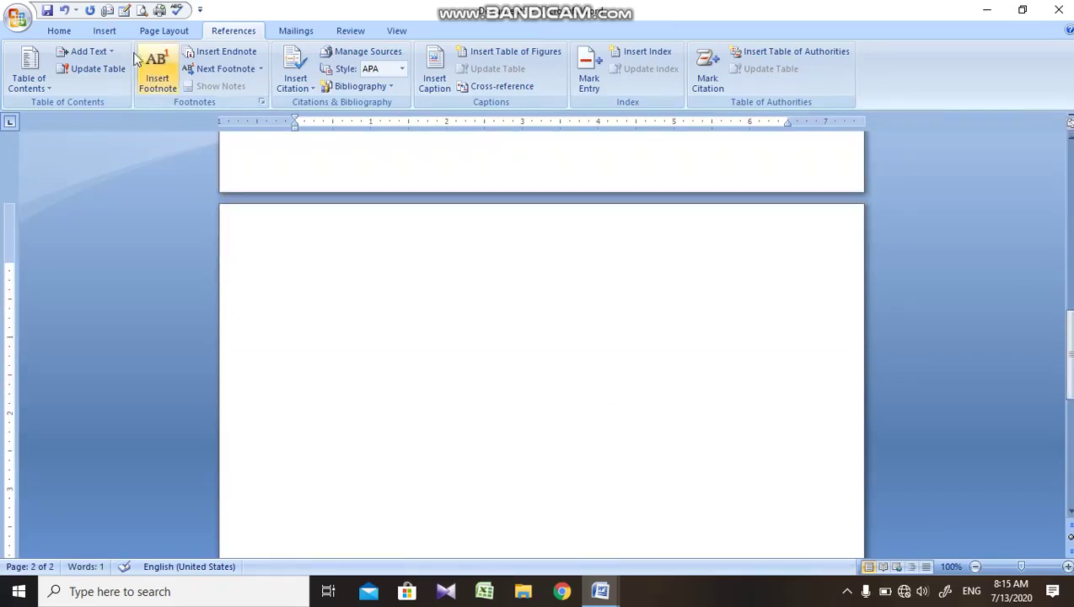
click(107, 32)
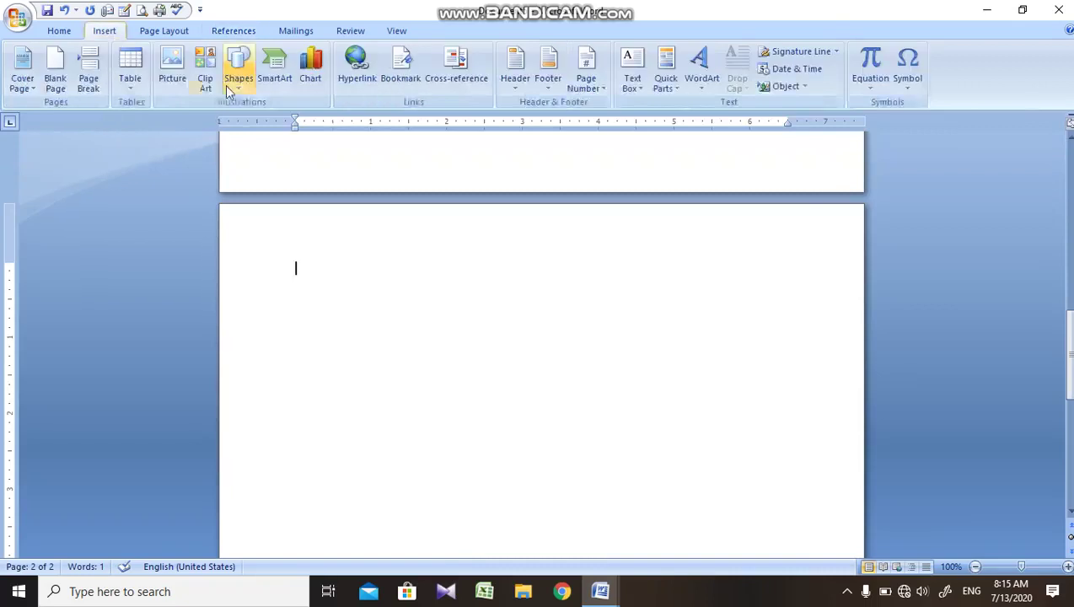
click(184, 85)
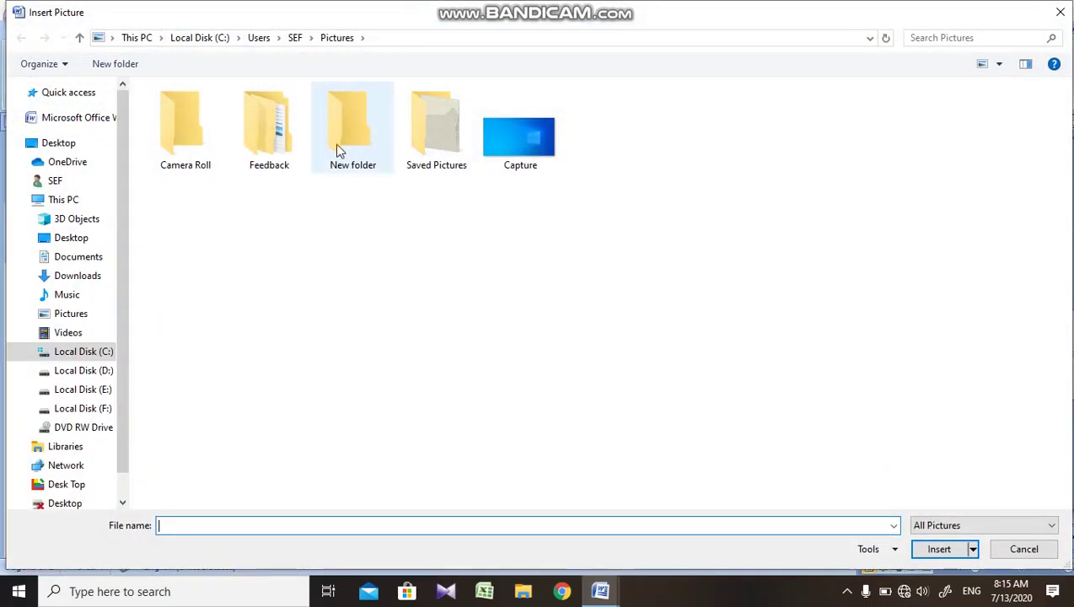
double_click(419, 154)
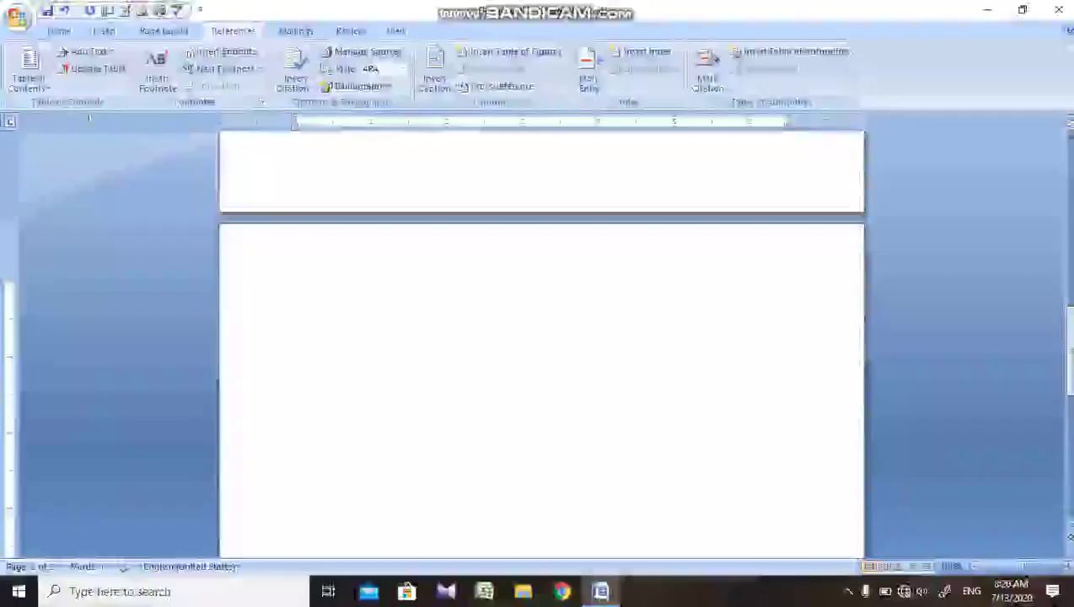
click(105, 30)
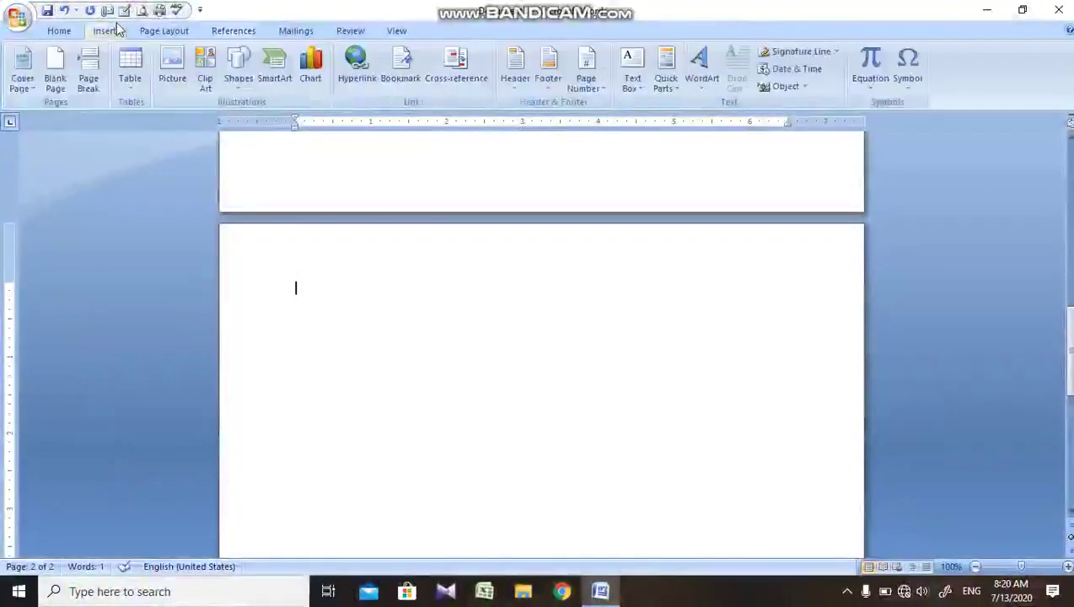
click(173, 67)
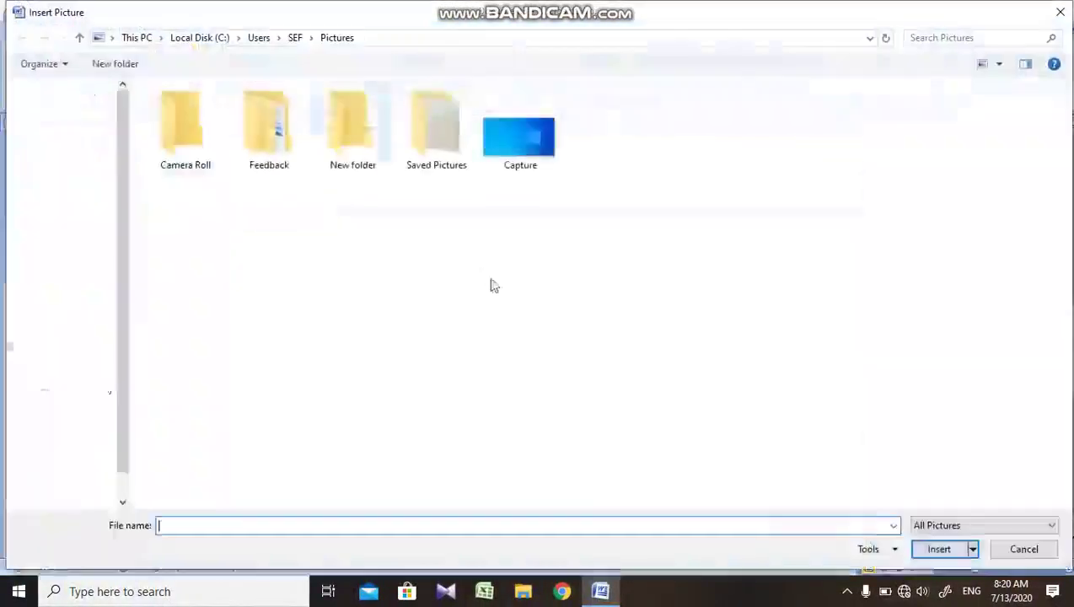
double_click(360, 148)
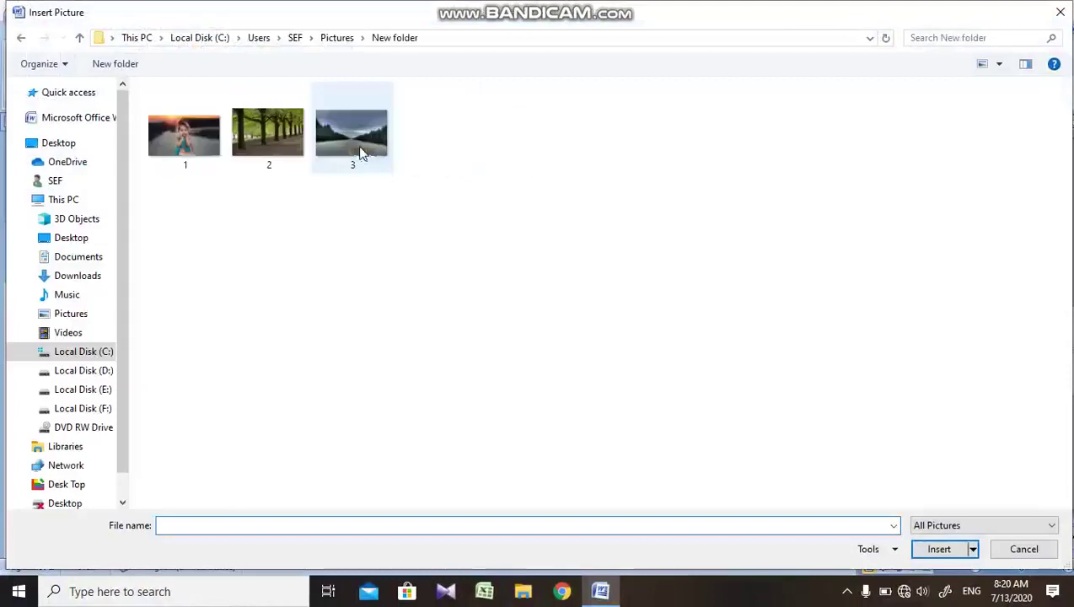
click(193, 157)
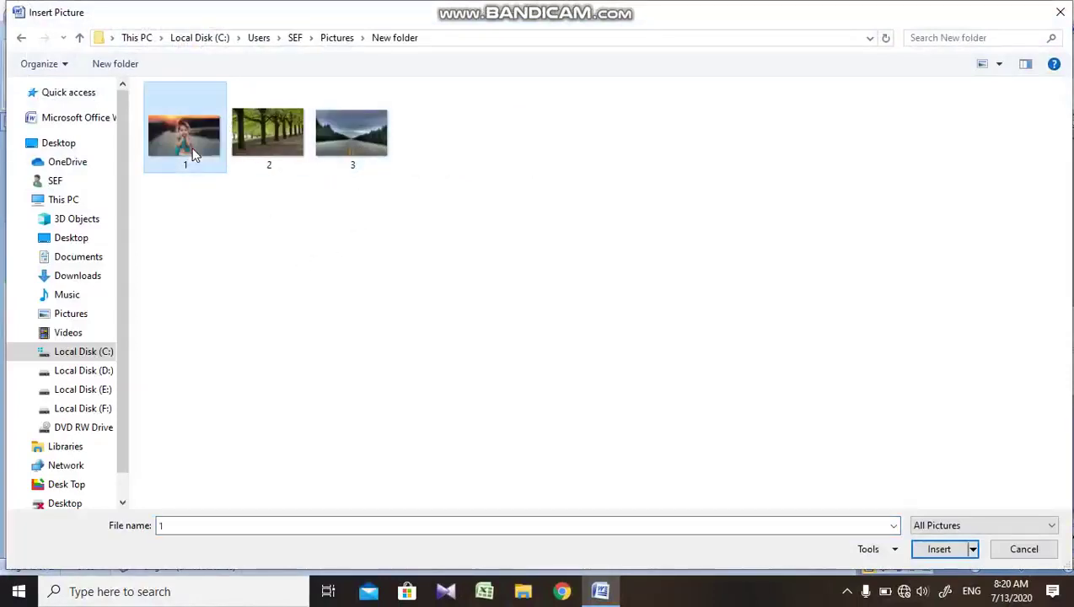
click(933, 548)
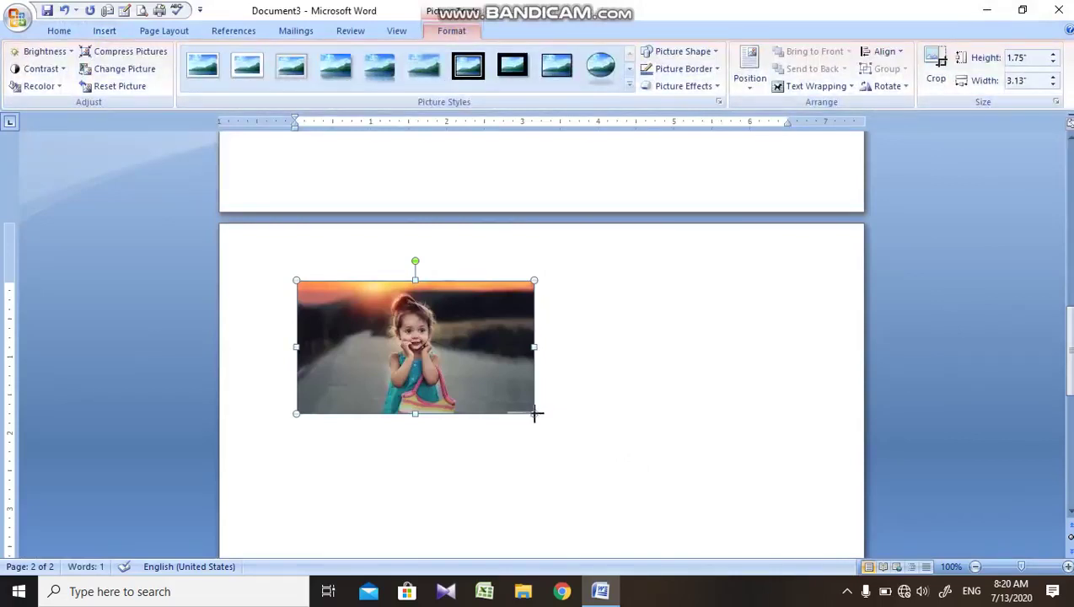
click(563, 458)
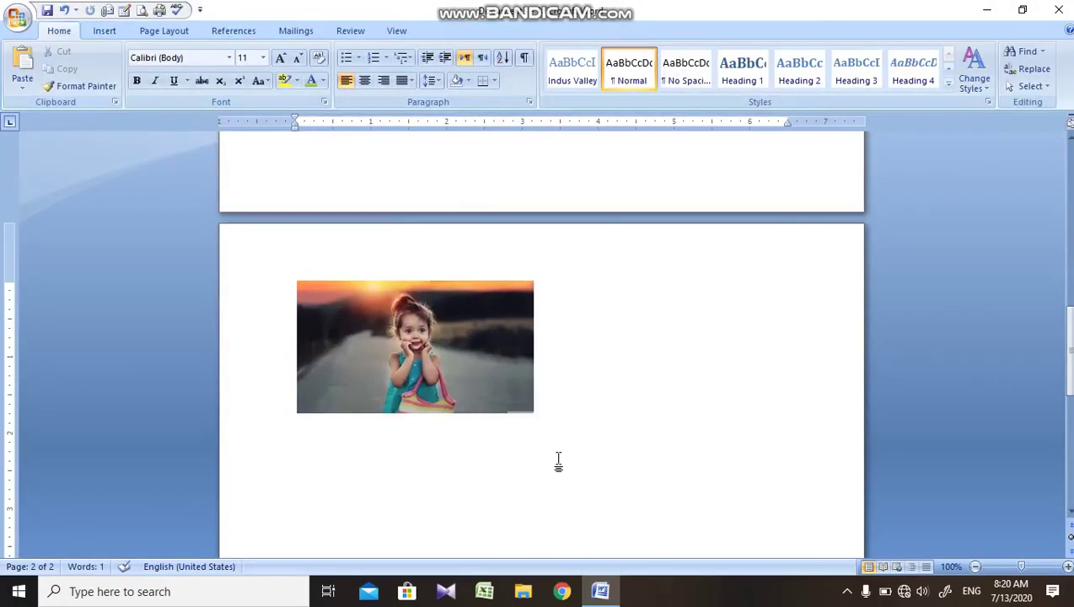
Step: Add a page break and insert photo 2, the tree-lined path
key(ctrl+Return)
click(104, 34)
click(172, 81)
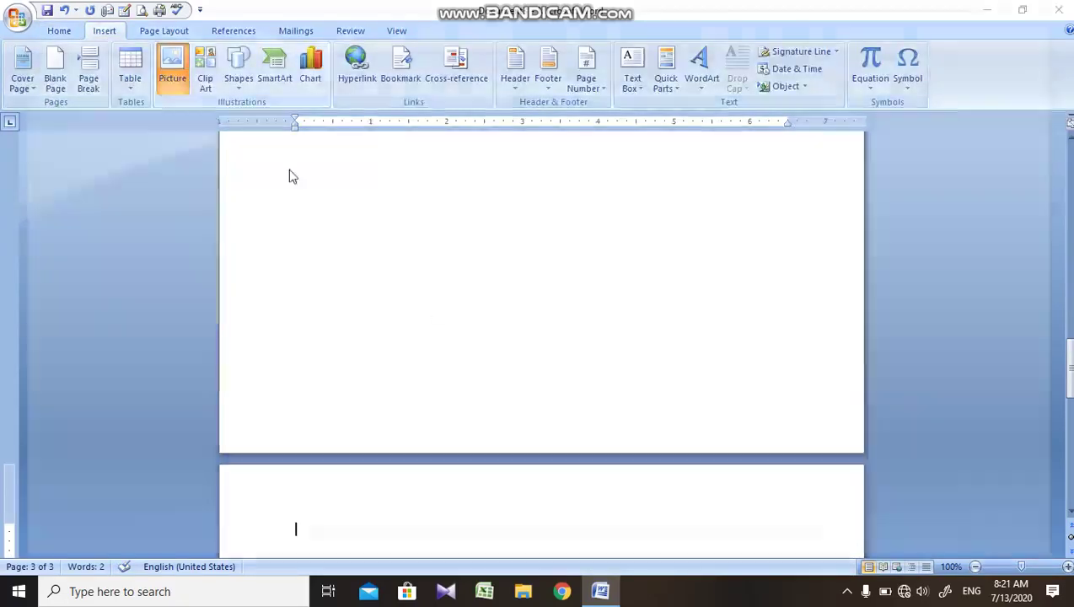
double_click(288, 163)
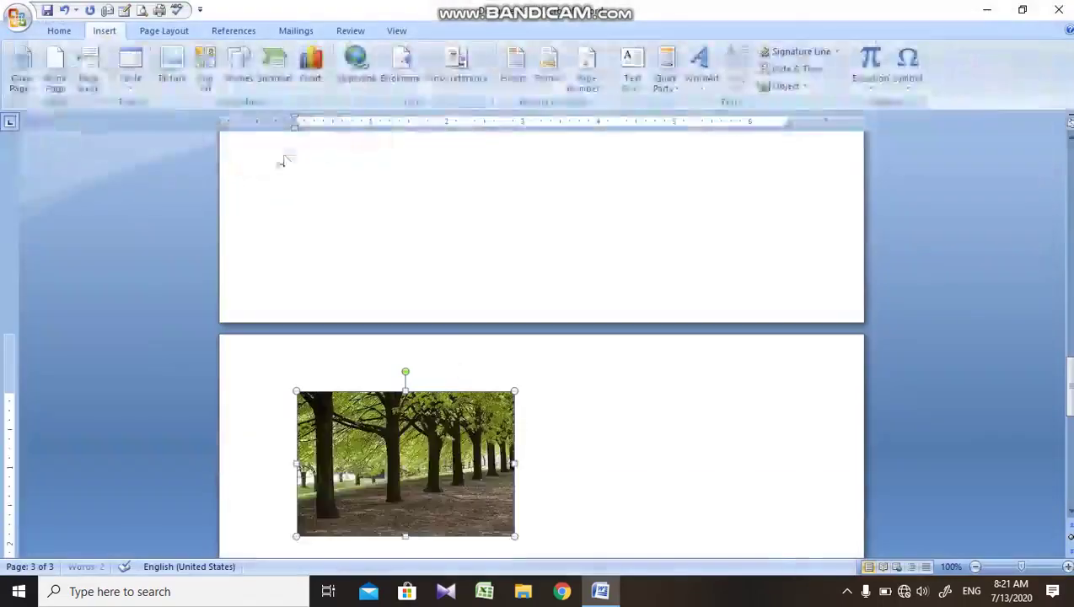
click(540, 454)
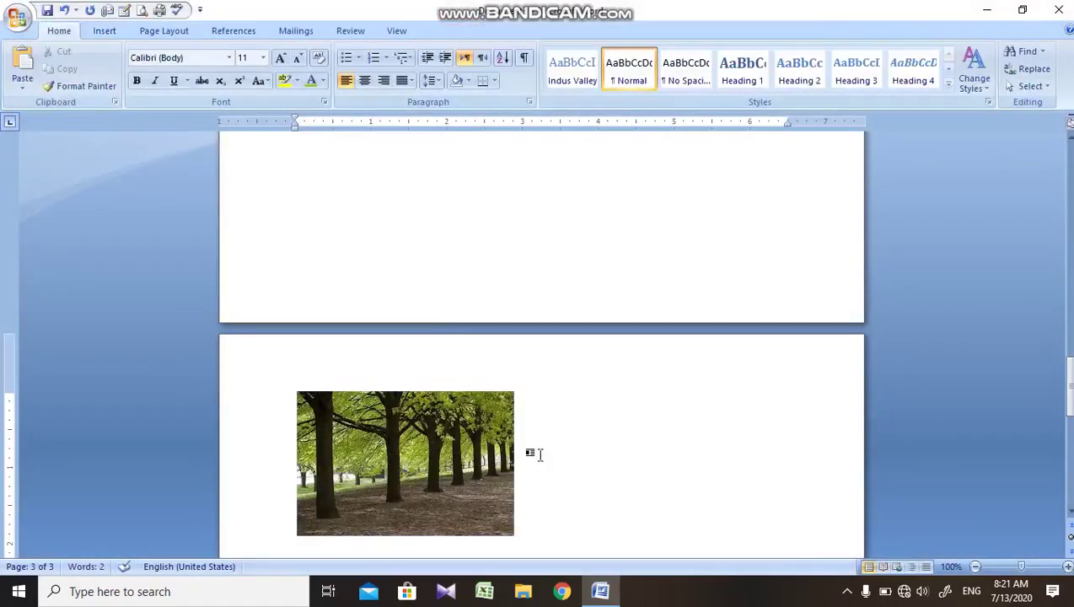
Step: Add a page break, insert photo 3 of the road, then start a fifth page
key(ctrl+Return)
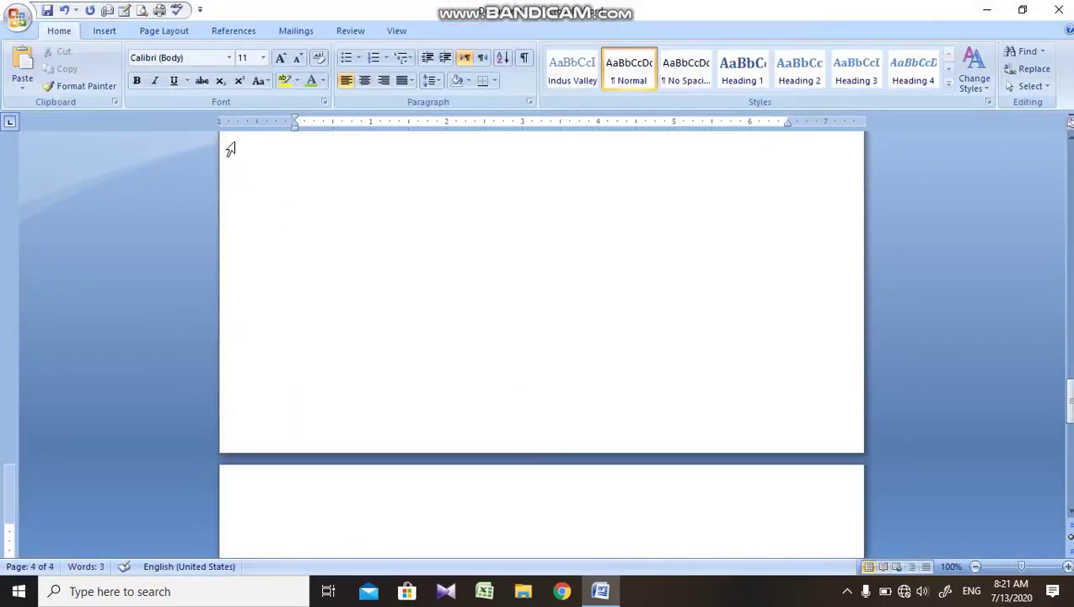
click(104, 31)
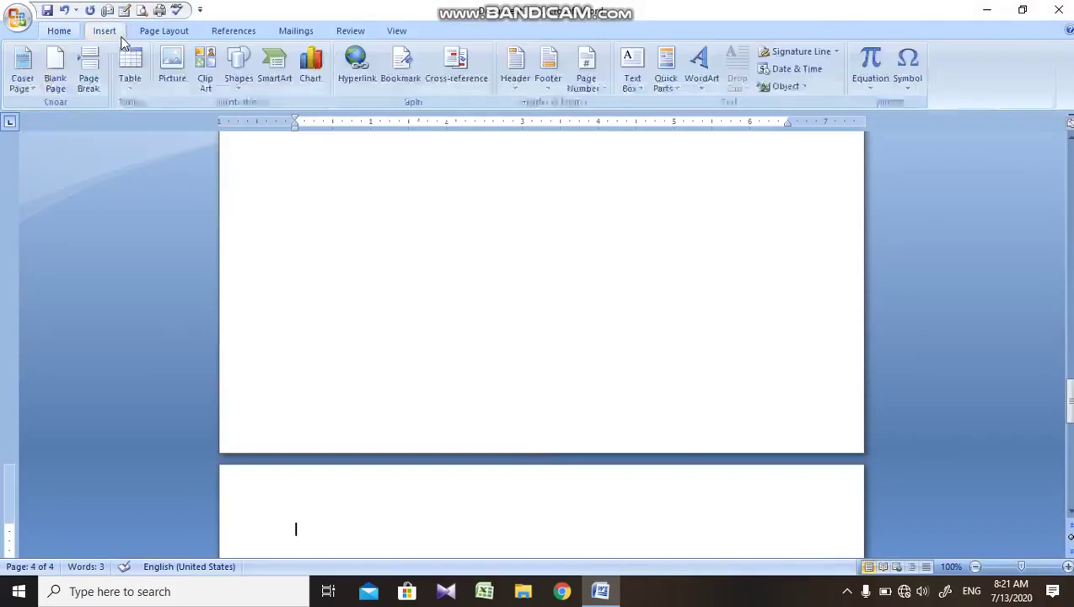
click(172, 66)
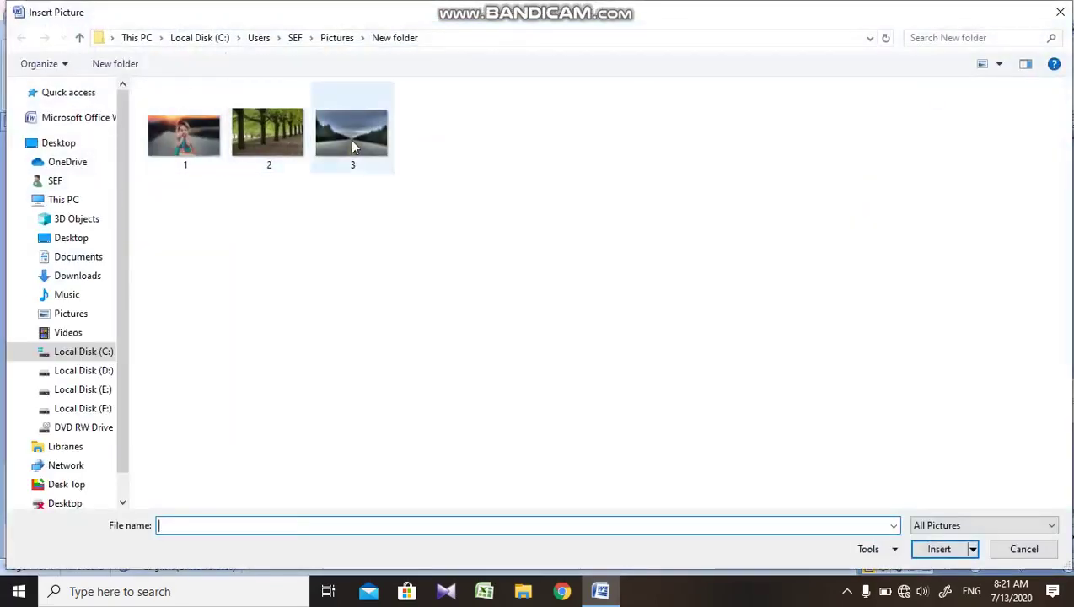
double_click(350, 139)
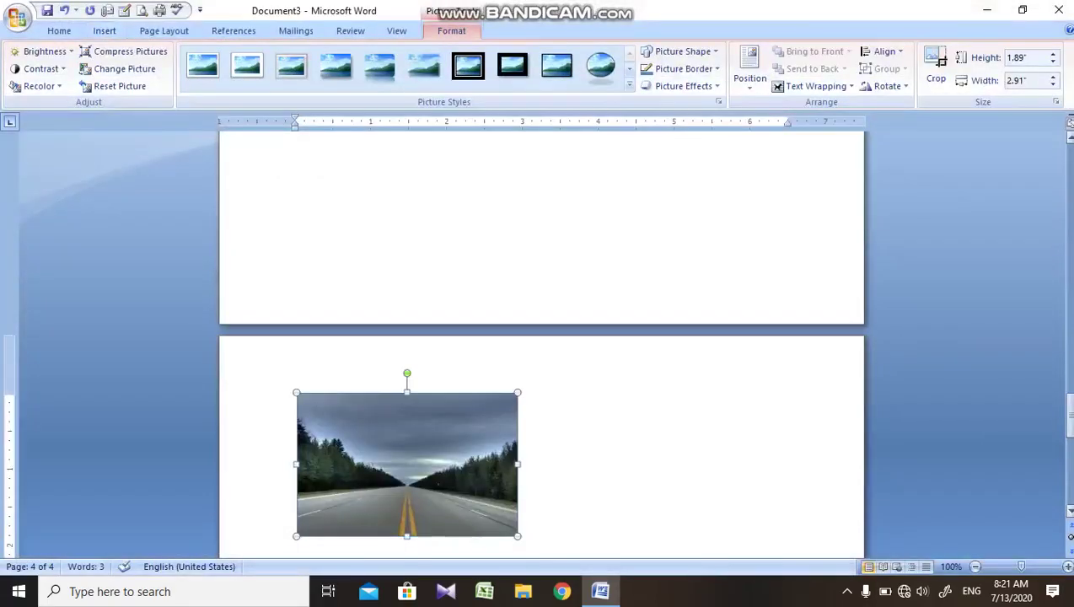
drag(1069, 415, 1069, 440)
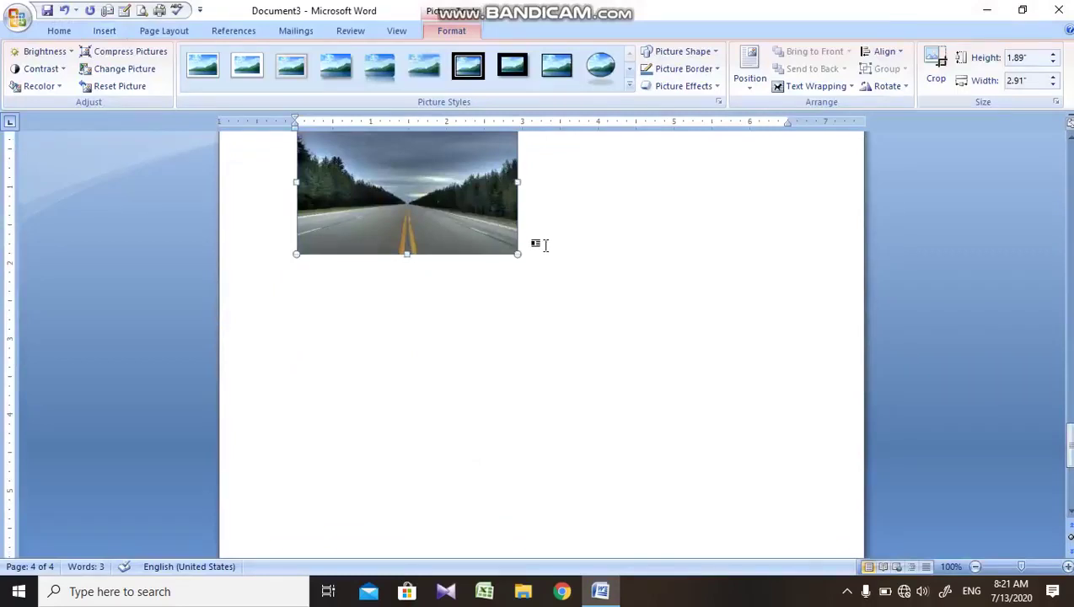
click(533, 242)
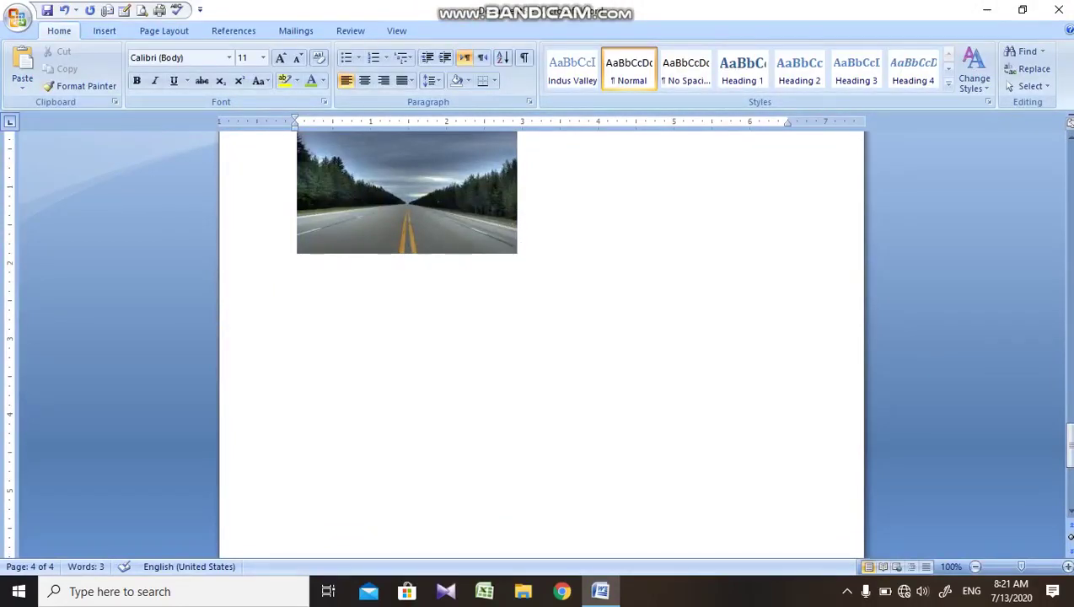
key(BackSpace)
key(ctrl+Return)
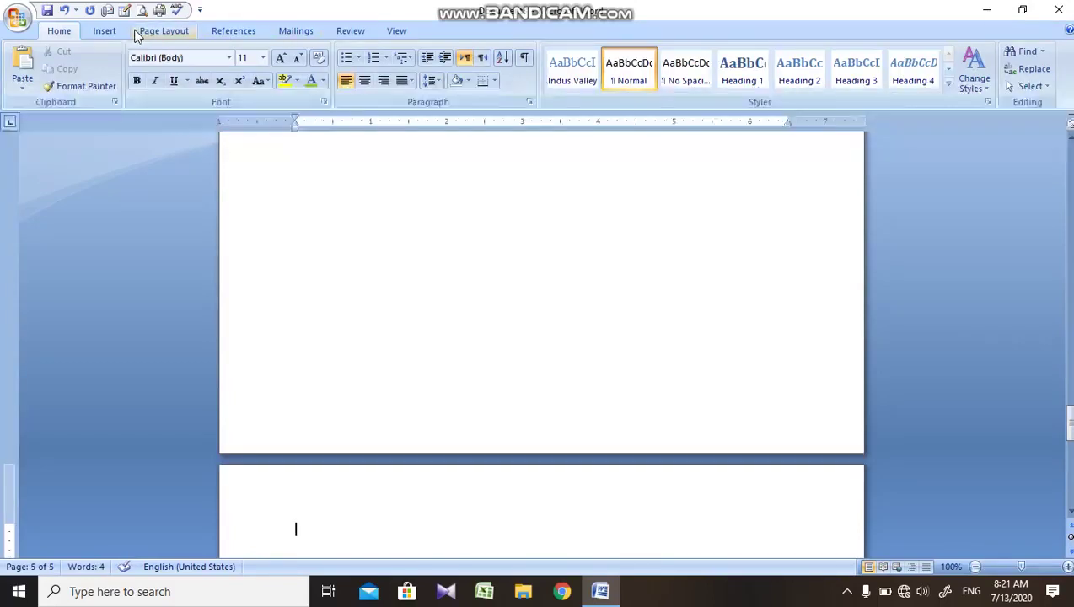
Step: Insert an empty 7-column by 4-row table on page 5, then return to page 1
click(119, 32)
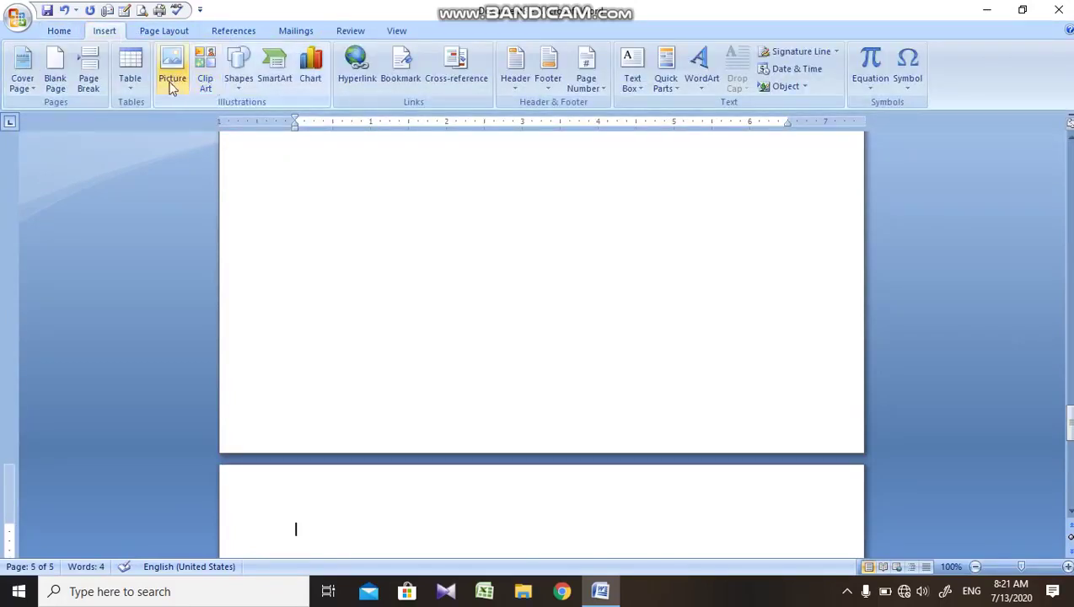
click(131, 78)
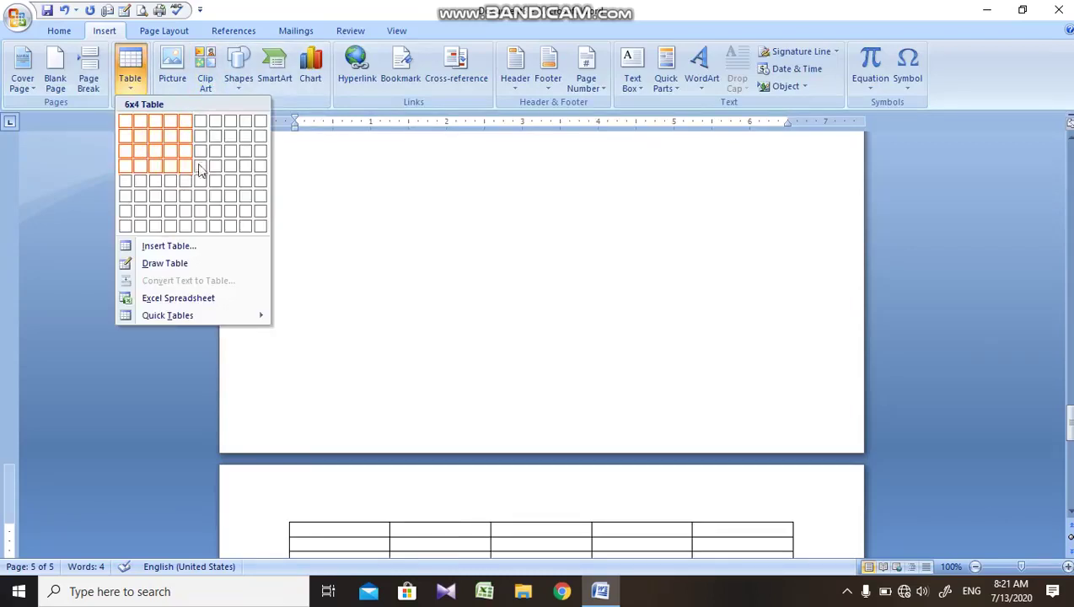
click(213, 165)
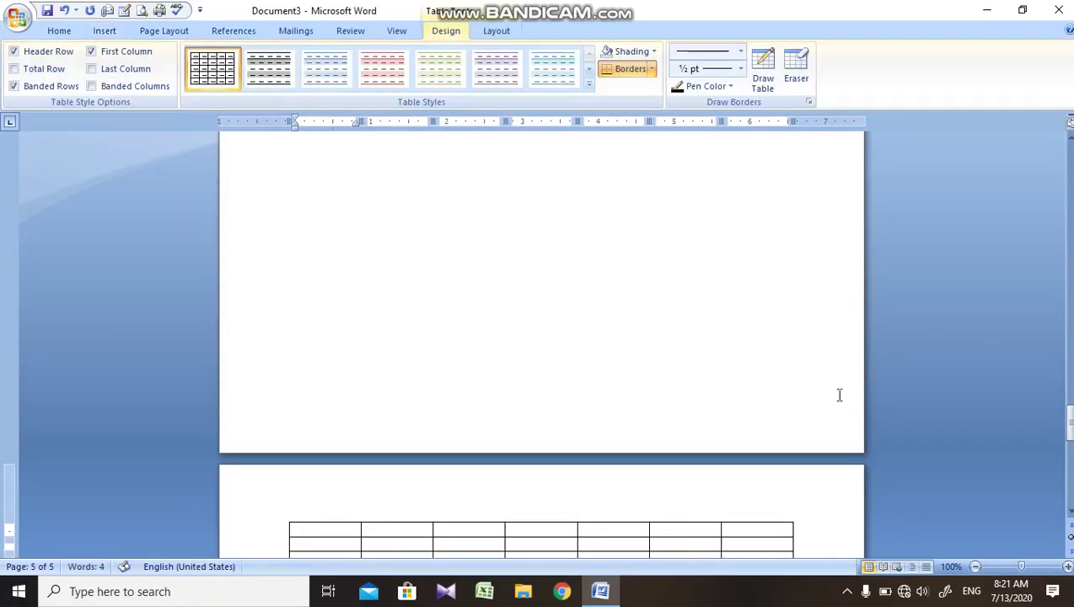
drag(1066, 430, 1069, 401)
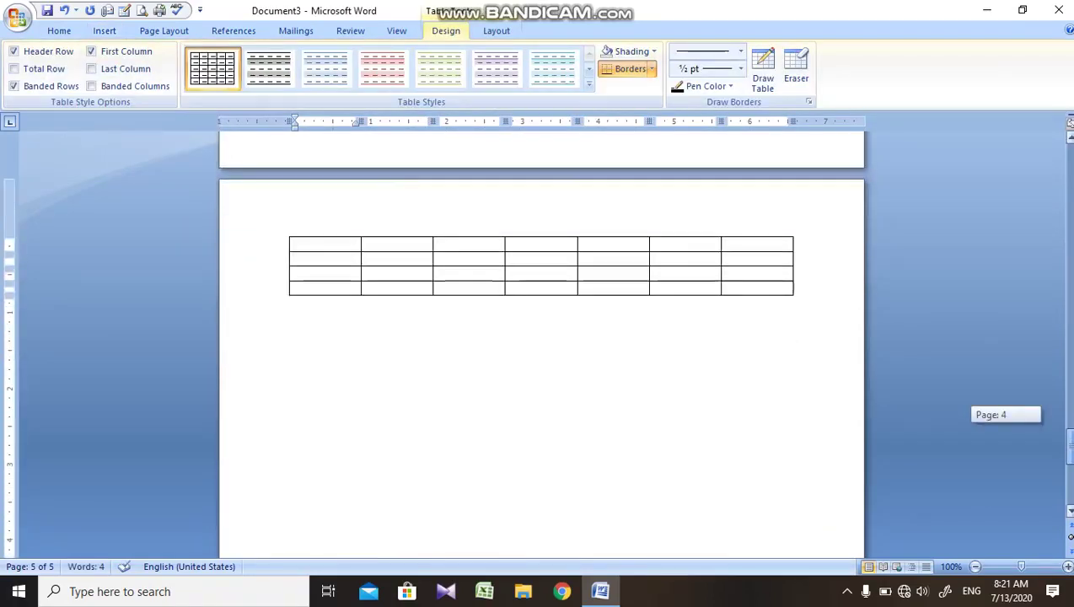
scroll(539, 337, up, 5)
scroll(540, 337, up, 5)
scroll(539, 337, up, 5)
drag(1069, 337, 1069, 148)
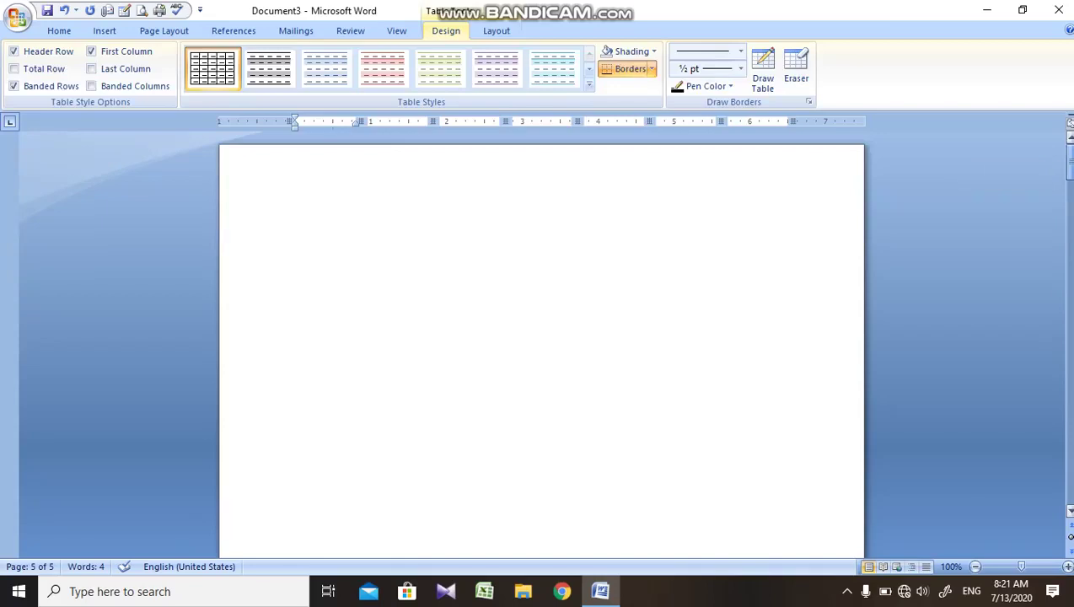
click(541, 239)
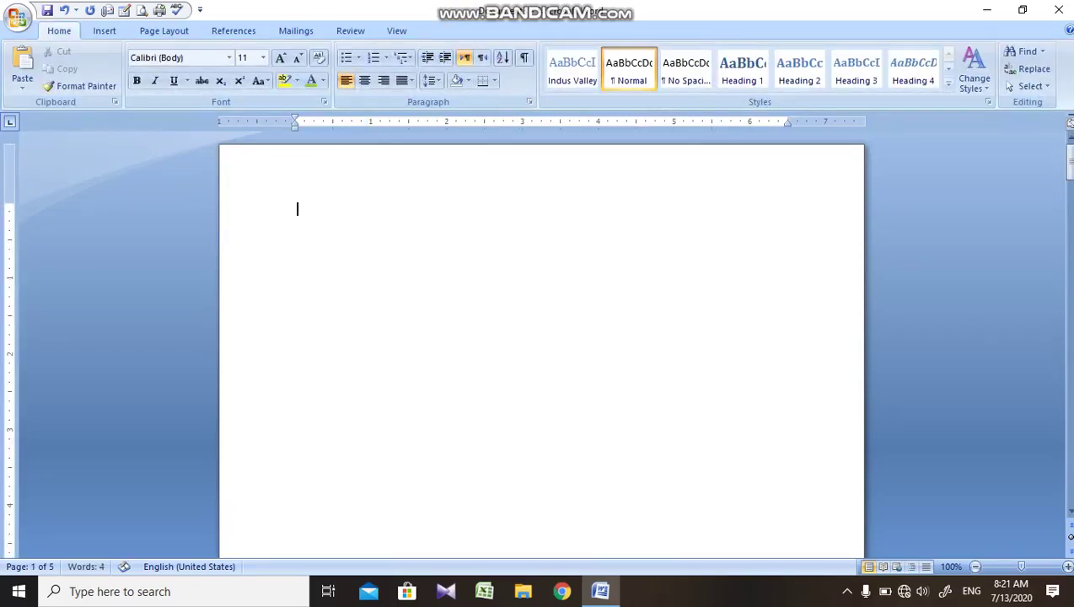
Step: Type 'Chapter 3' at the top of page 1 and make it bold at 16 pt
text(Chap)
text(ter 3)
drag(344, 209, 297, 211)
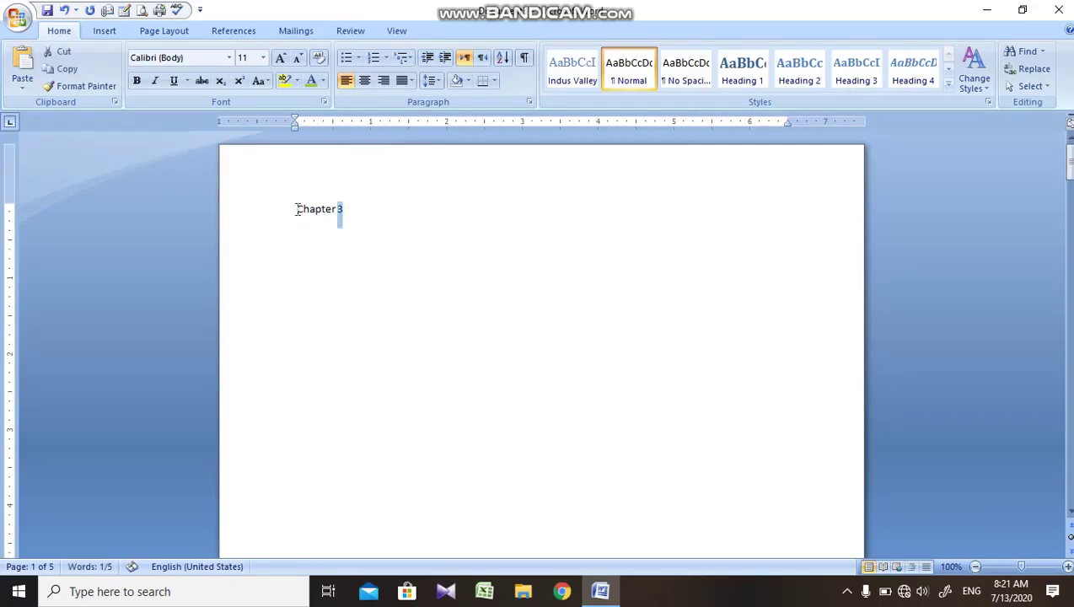
key(ctrl+shift+period)
key(ctrl+shift+period)
key(ctrl+shift+period)
key(ctrl+b)
click(557, 264)
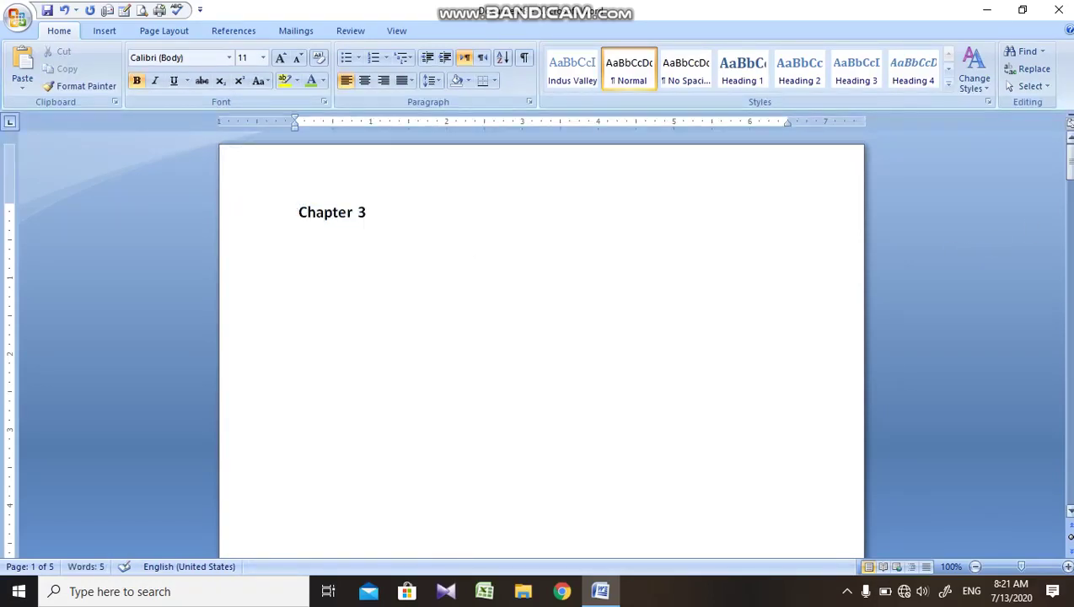
drag(1068, 164, 1069, 217)
click(425, 313)
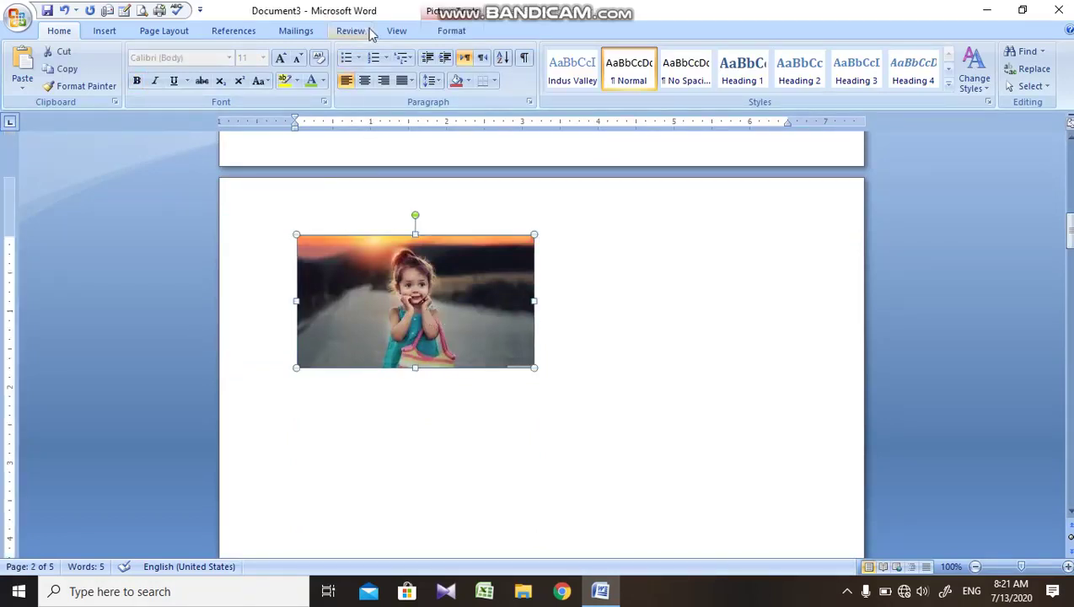
Step: Open Insert Caption for the page 2 girl photo, proposing 'Figure 1' below it
click(227, 32)
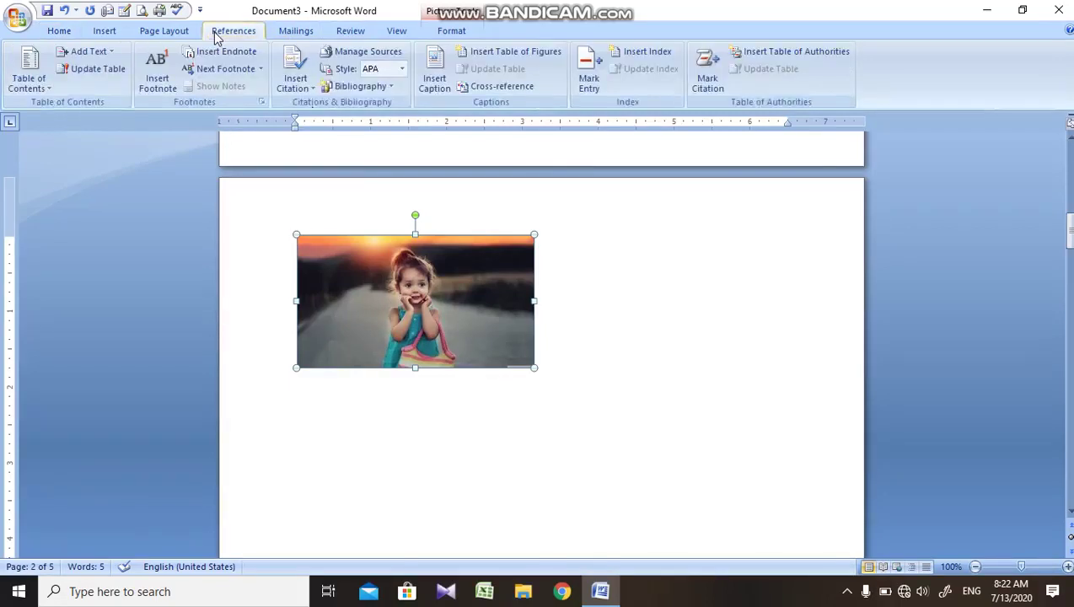
click(430, 84)
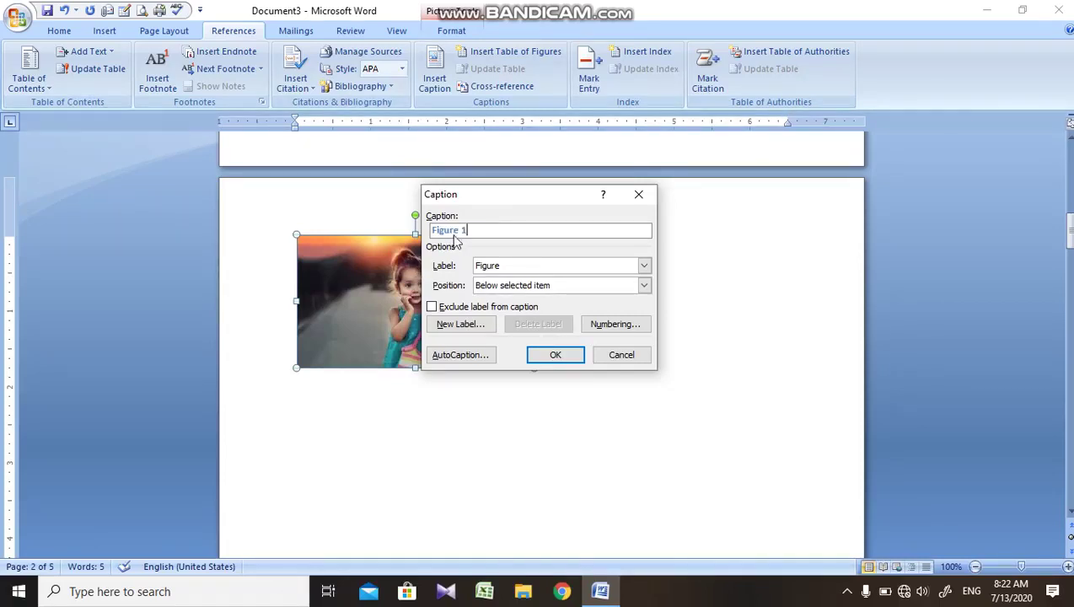
Step: Try the exclude-label option and the Figure, Table and Equation labels, keeping Figure below the item
click(453, 308)
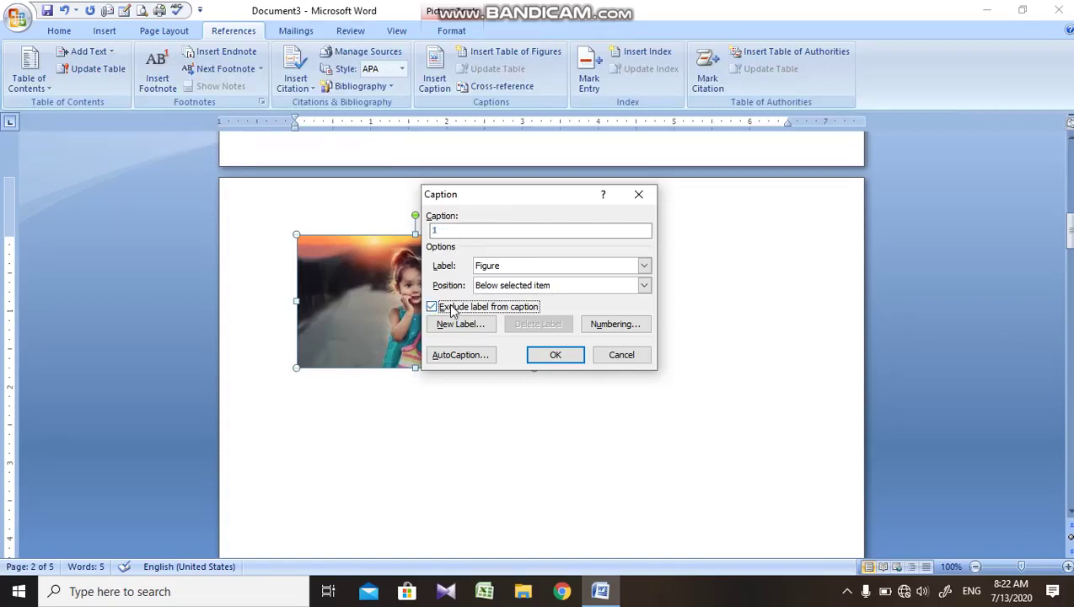
click(460, 312)
click(511, 268)
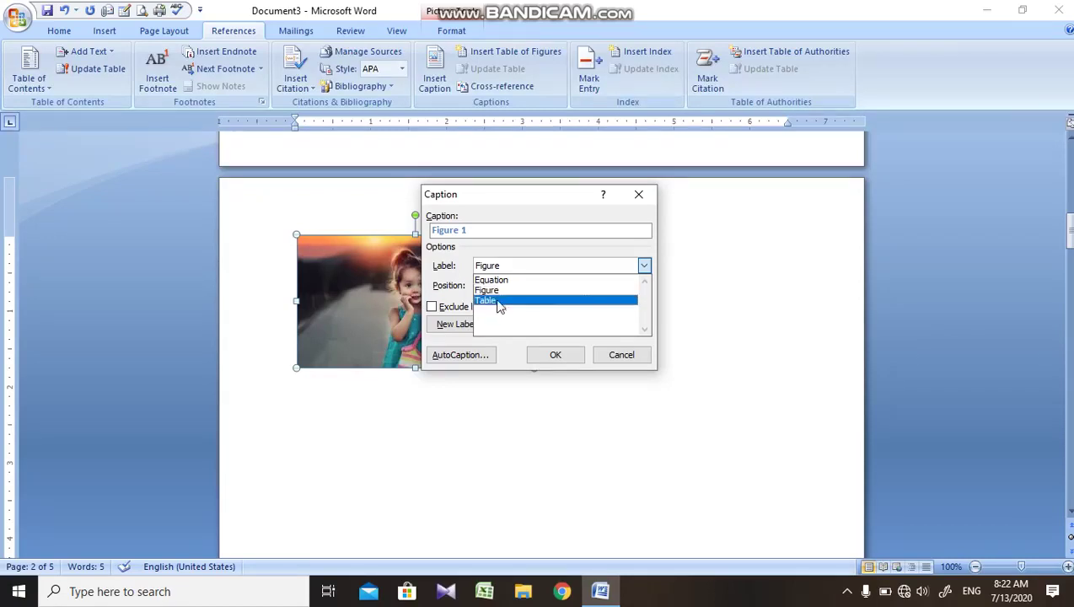
click(497, 291)
click(508, 270)
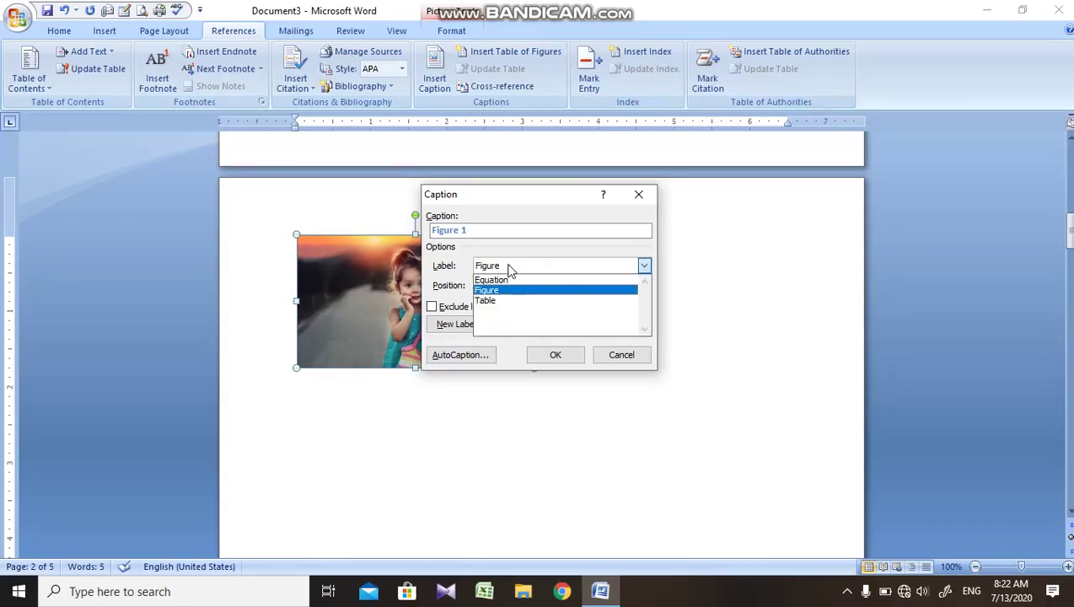
click(505, 302)
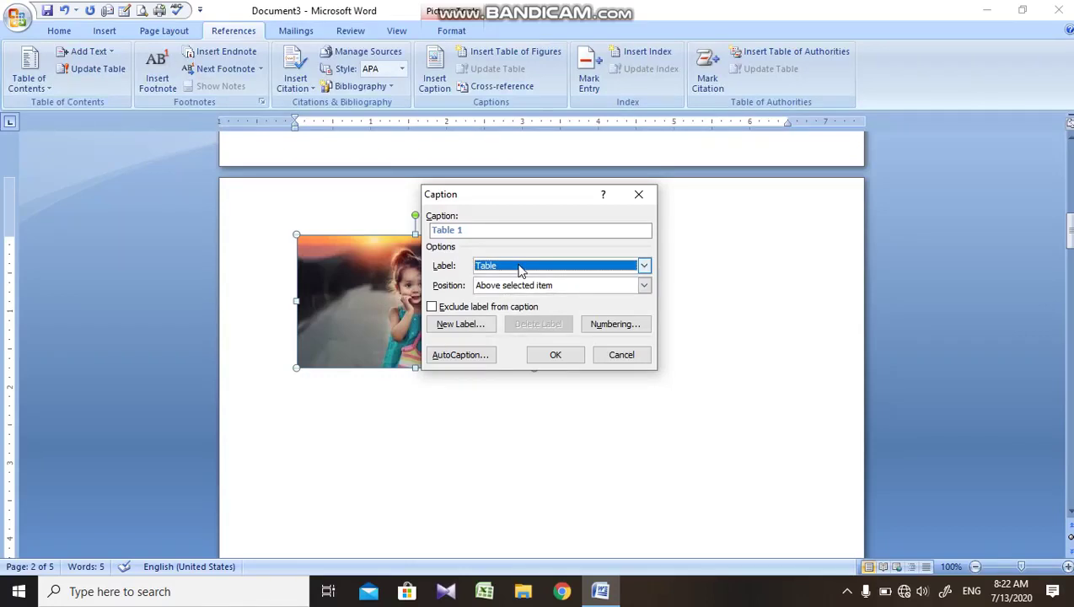
click(520, 270)
click(510, 283)
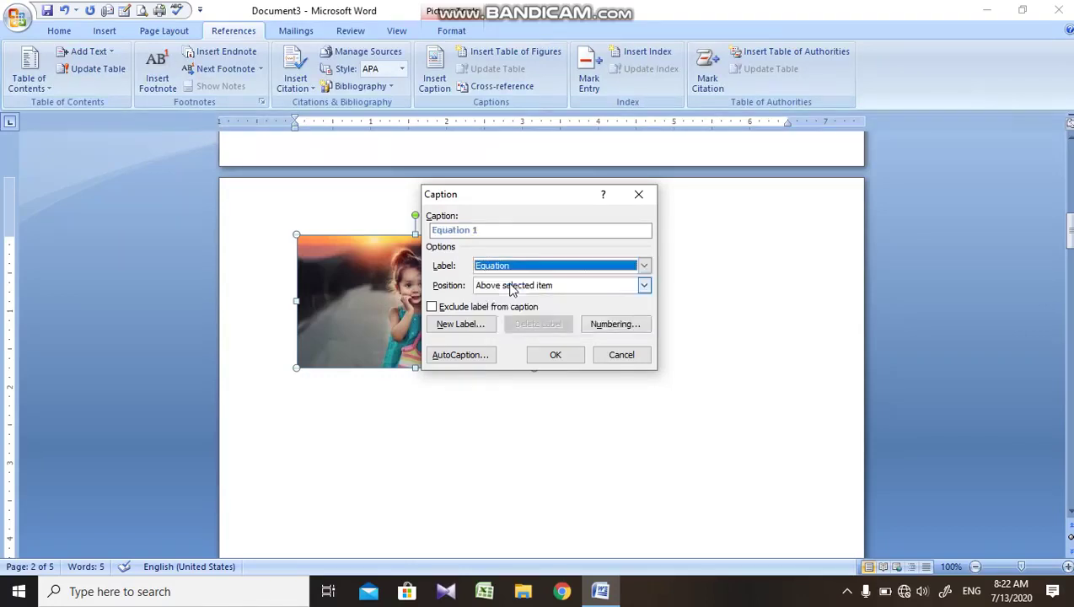
click(504, 268)
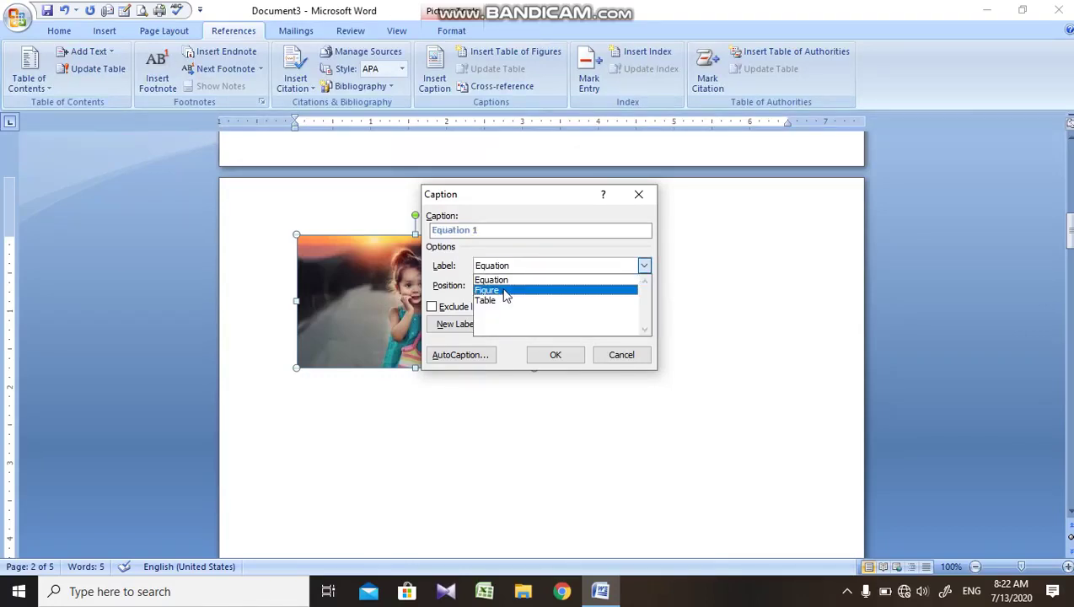
click(499, 291)
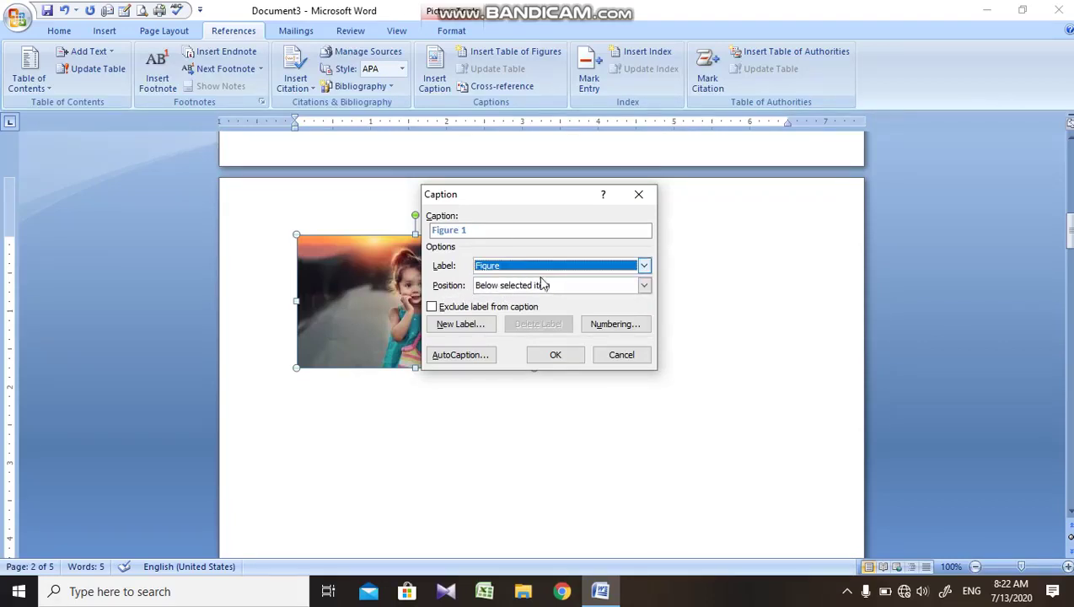
click(578, 286)
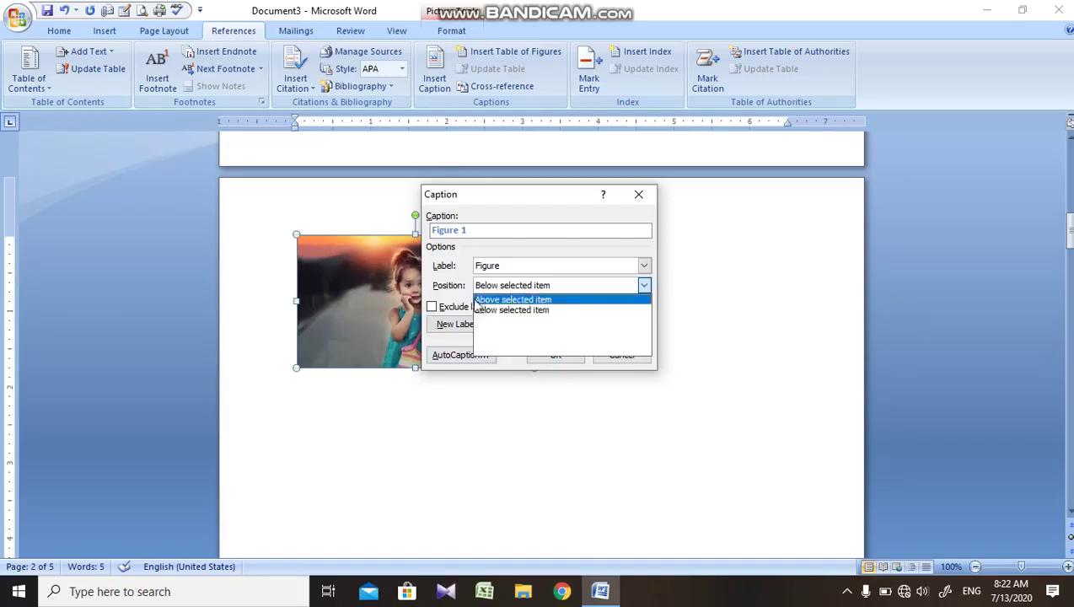
click(536, 248)
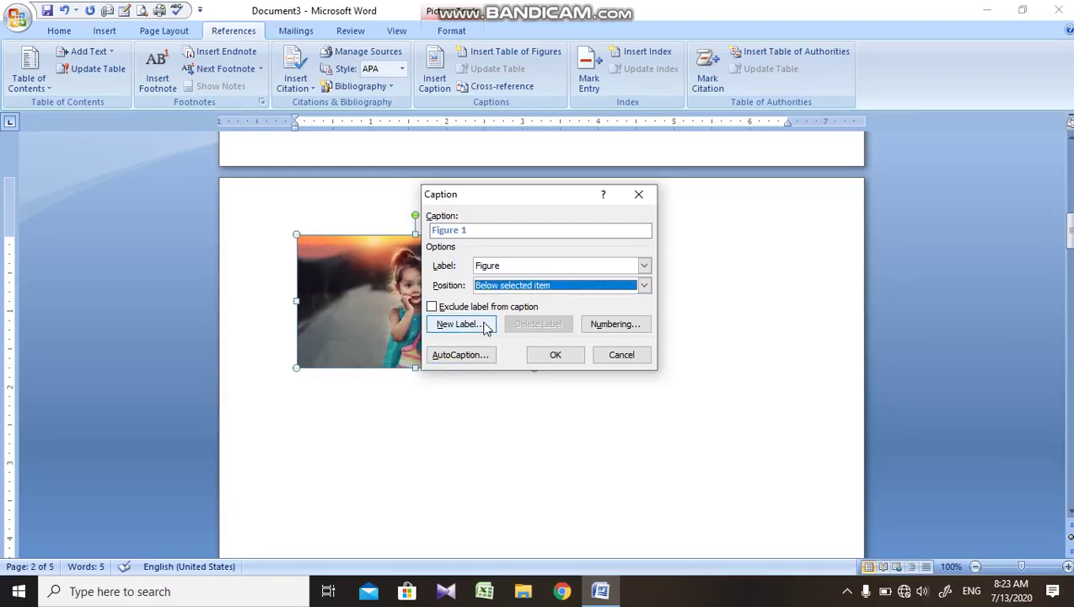
Step: Create a new caption label named 'Pic No' so the caption reads Pic No 1
click(485, 327)
text(Pic 1)
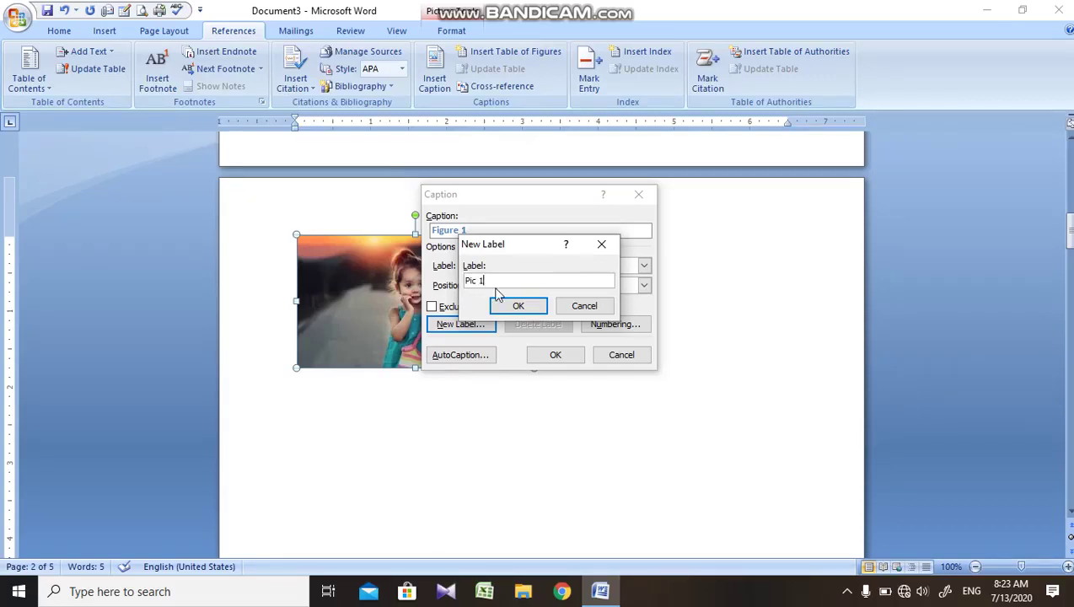
key(BackSpace)
click(518, 305)
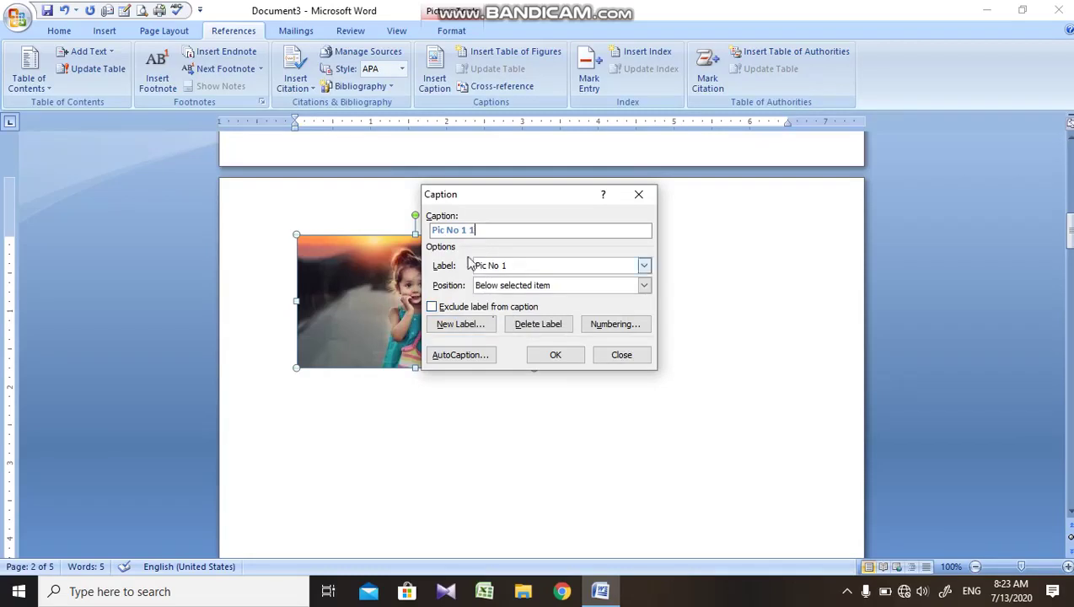
click(502, 230)
click(472, 327)
text(Pic No)
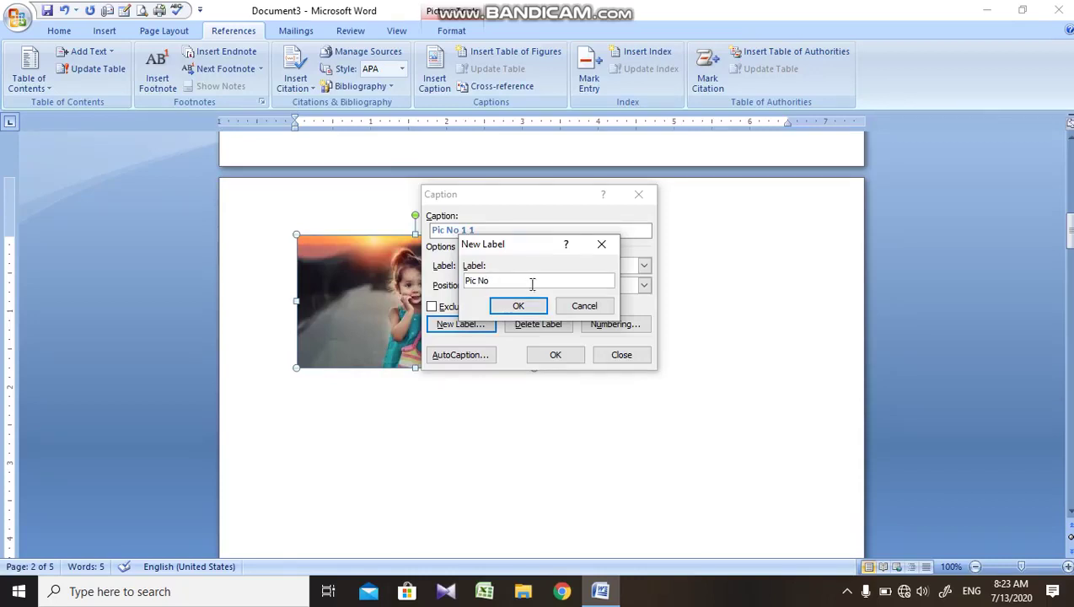
click(519, 306)
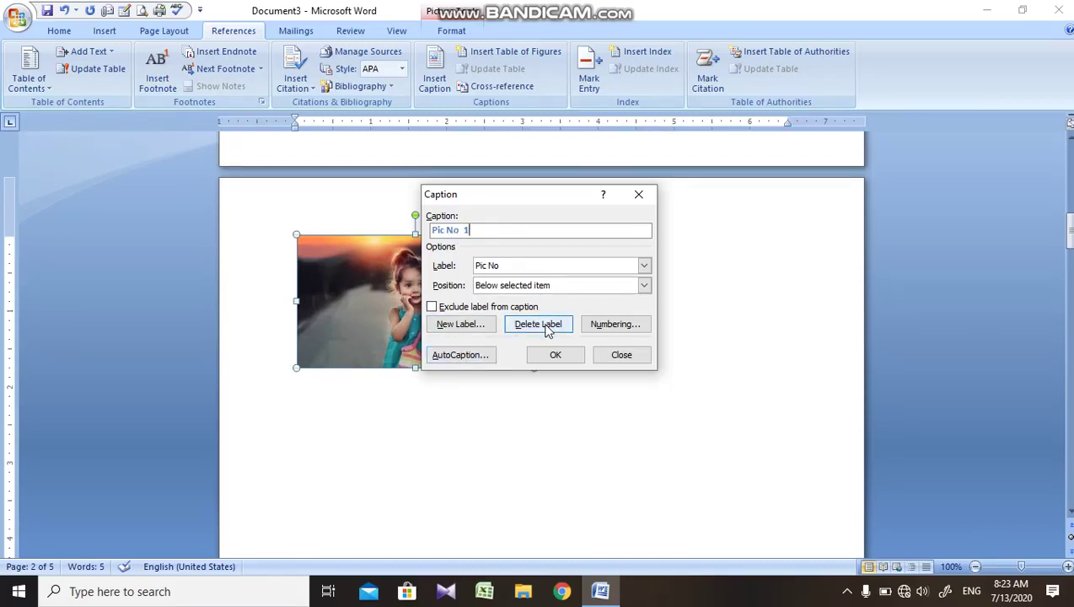
click(589, 329)
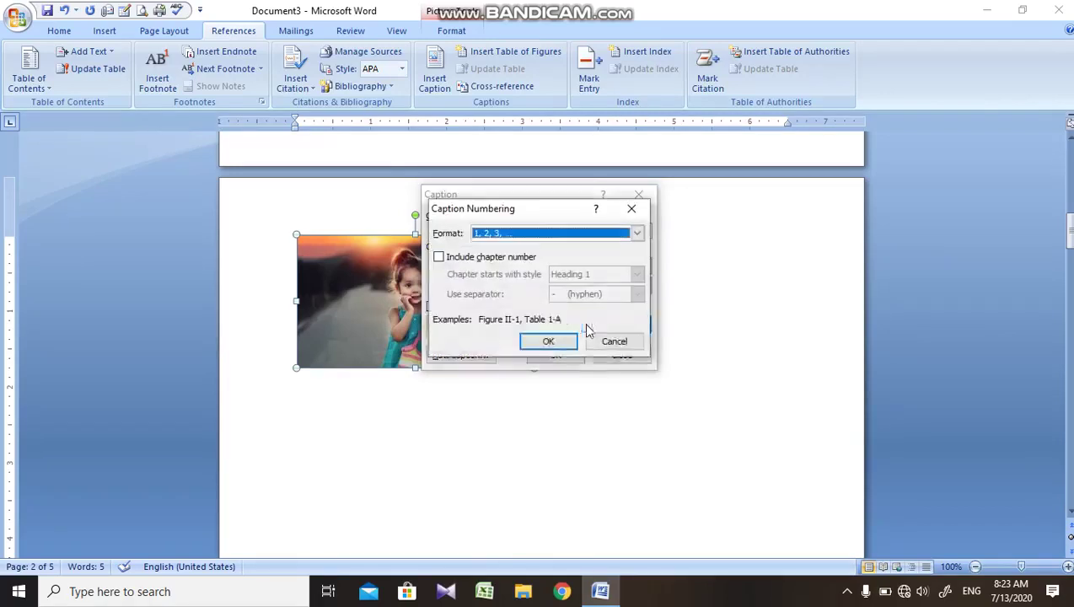
Step: Number captions I, II, III and try adding Heading 1 chapter numbers with a colon separator
click(491, 236)
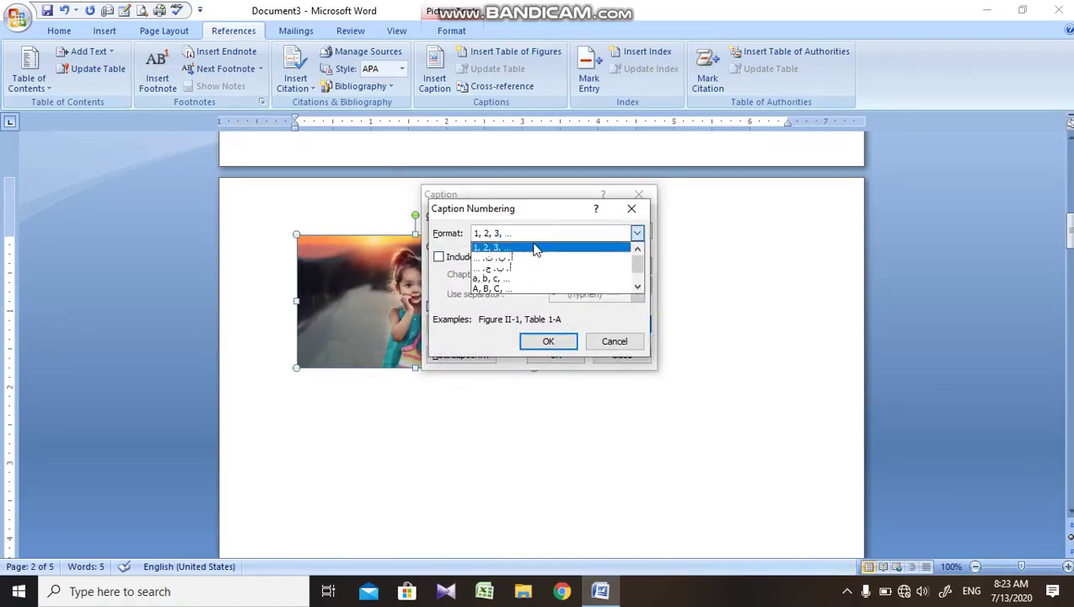
drag(638, 263, 638, 275)
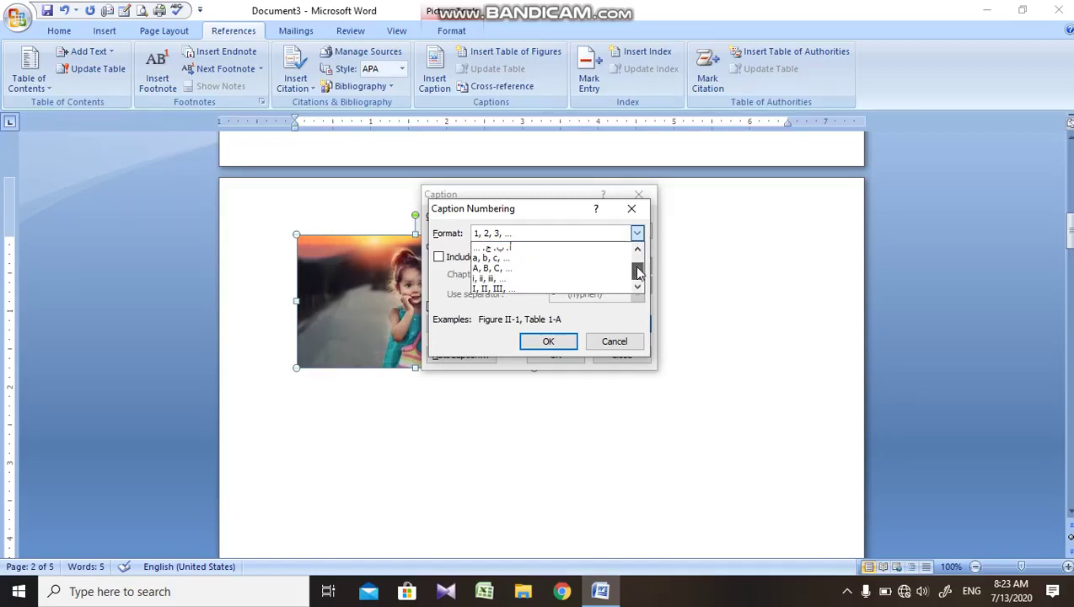
click(504, 289)
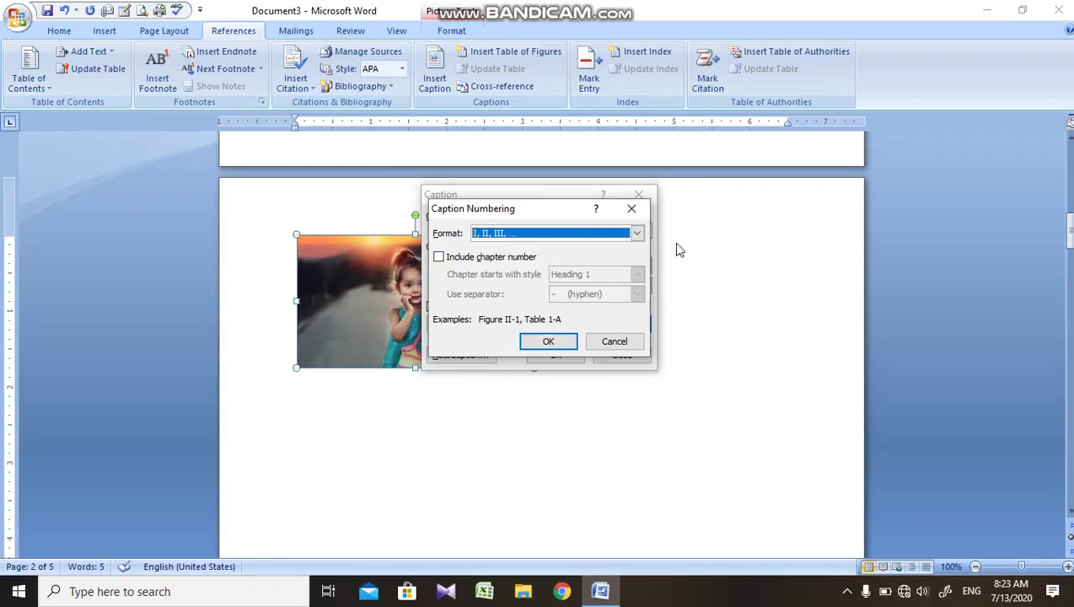
click(528, 257)
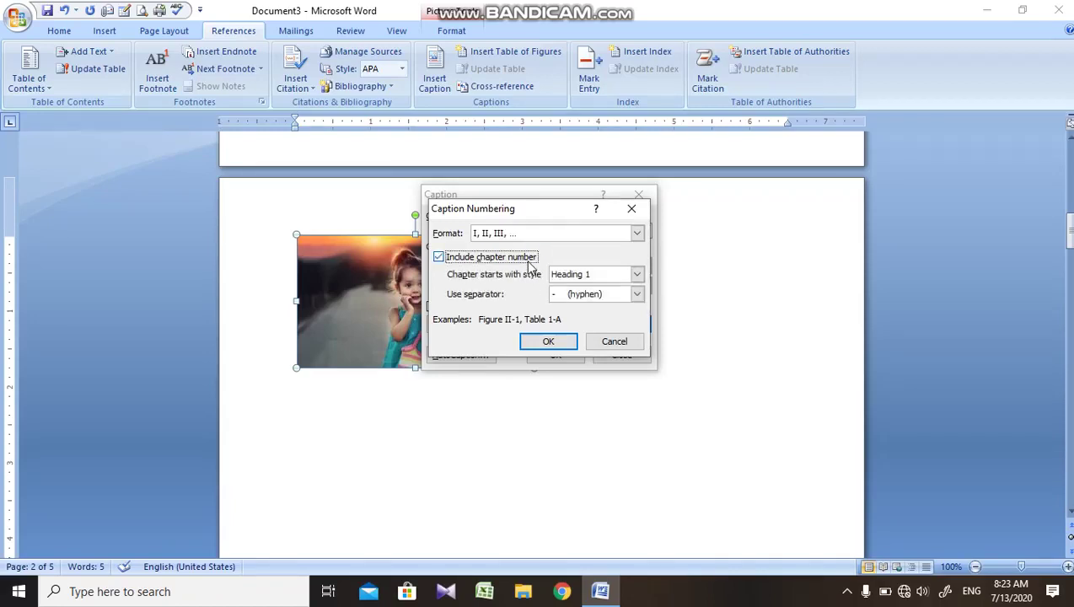
click(580, 282)
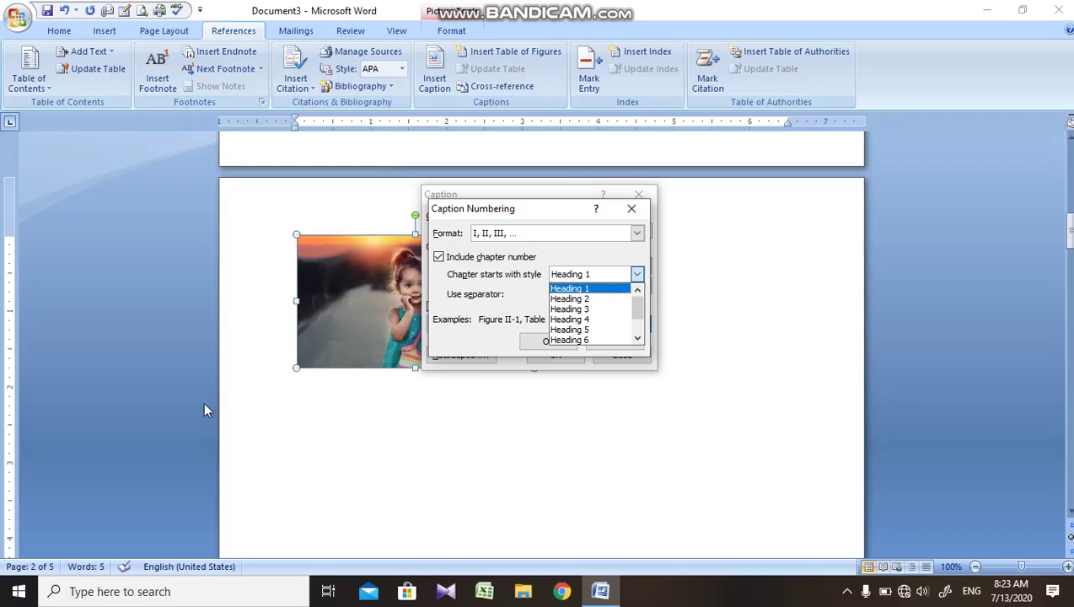
click(512, 239)
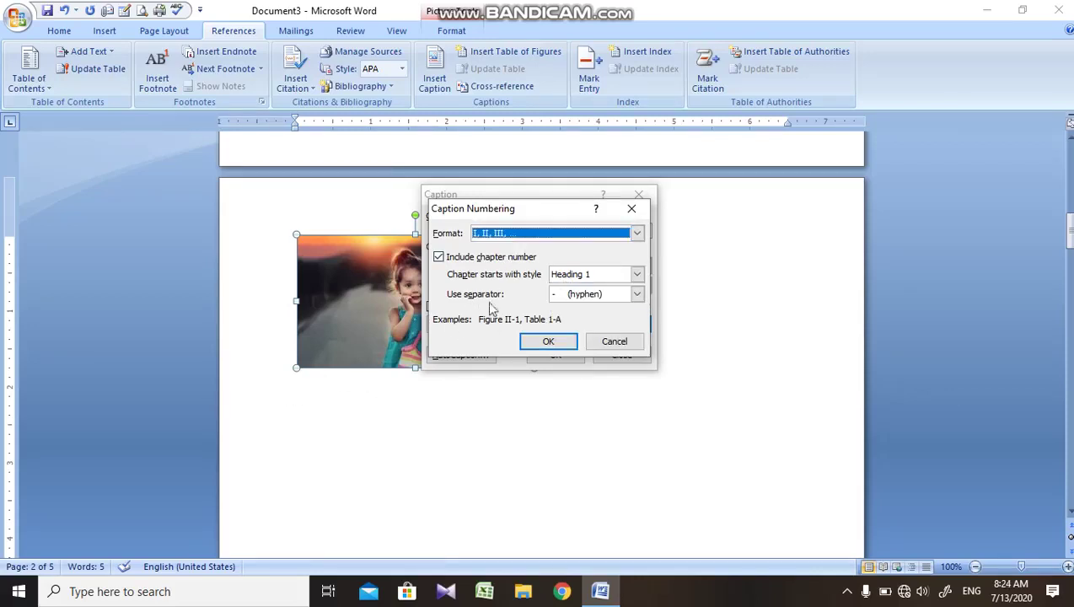
click(580, 295)
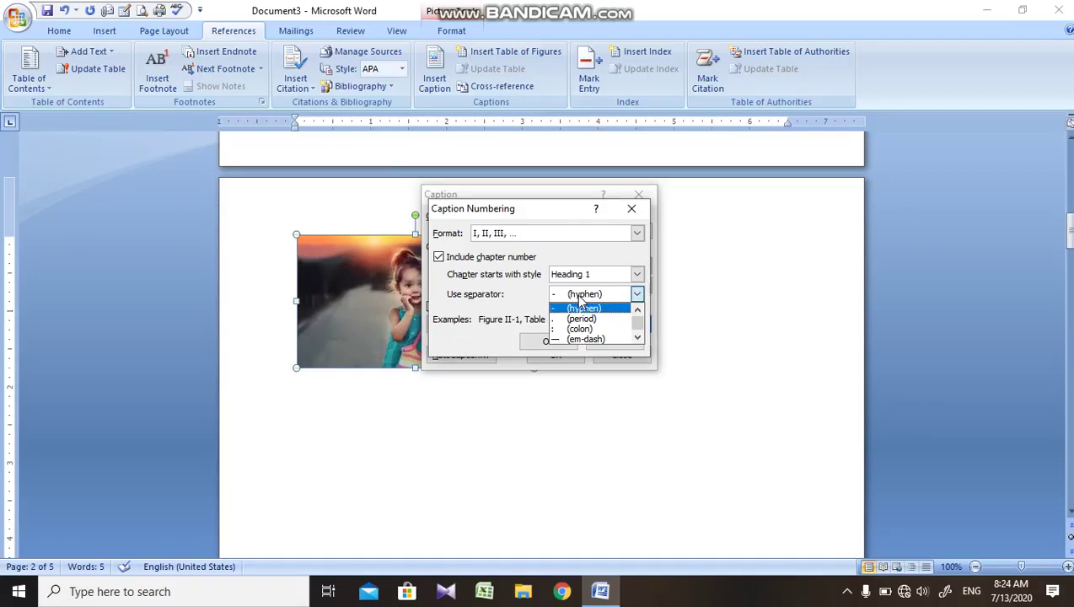
click(638, 336)
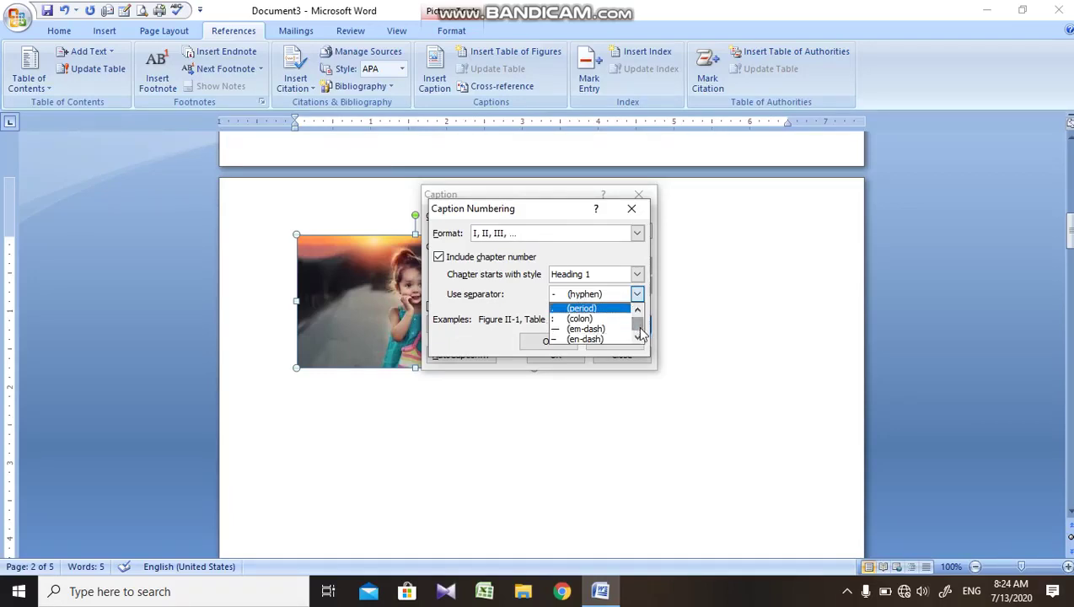
click(578, 319)
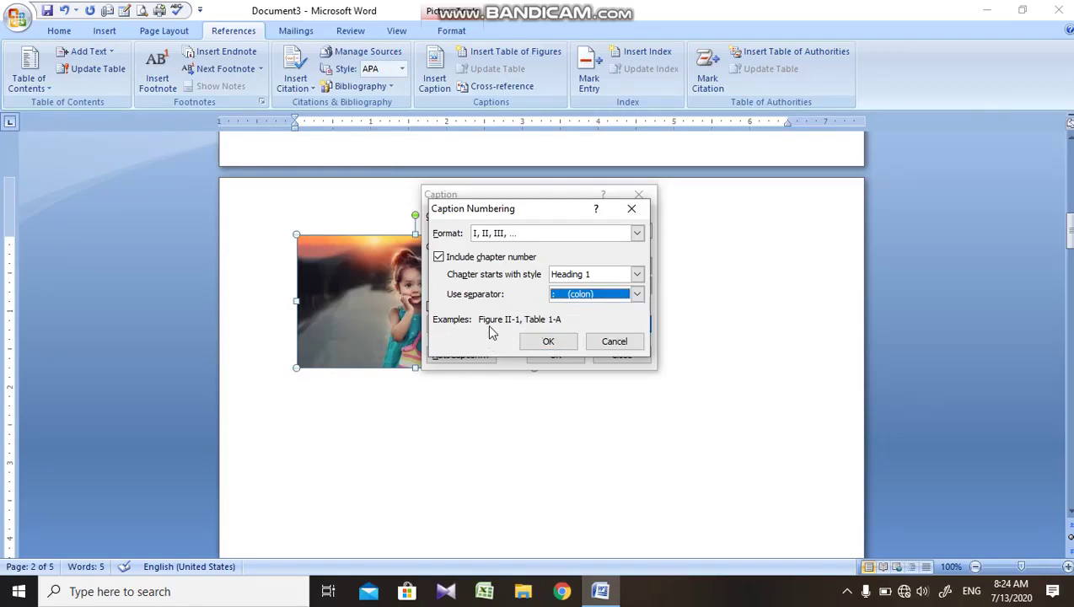
click(549, 341)
click(541, 338)
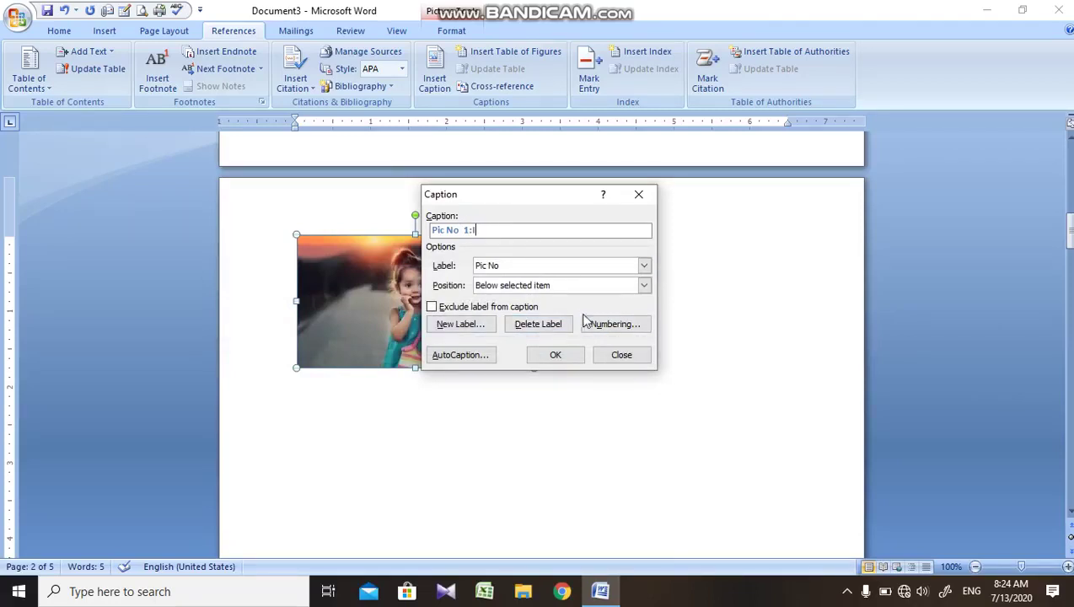
Step: Drop the chapter number and insert the 'Pic No I' caption below the picture
click(608, 334)
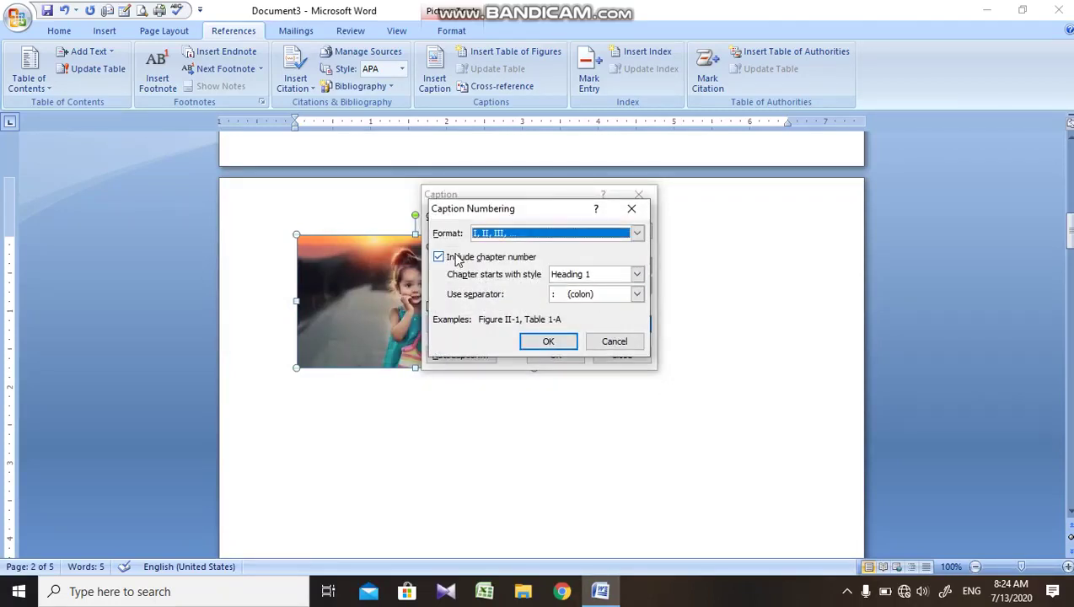
click(439, 257)
click(548, 340)
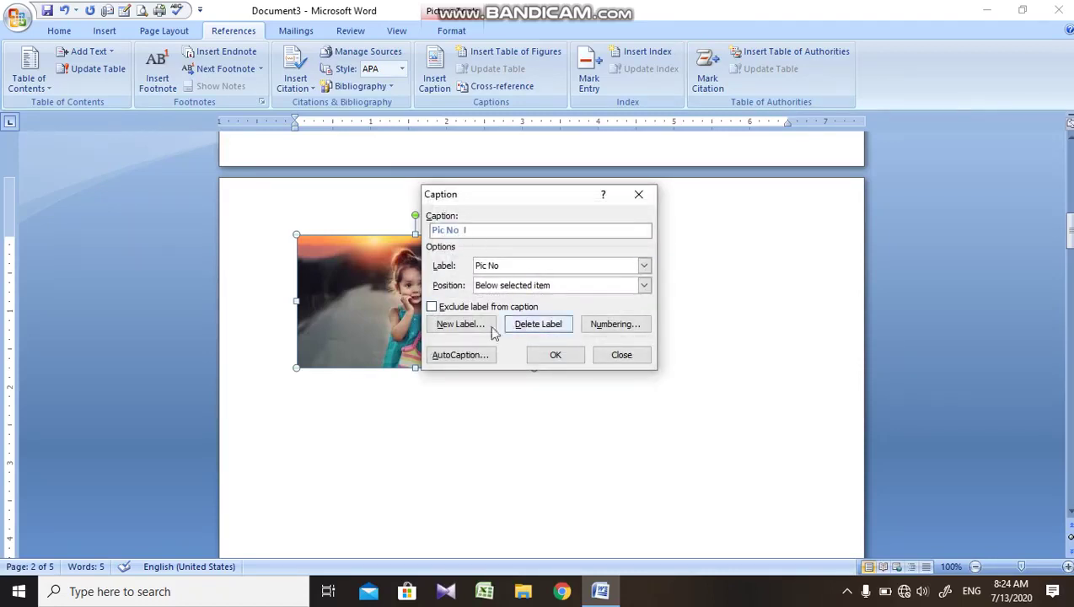
click(562, 356)
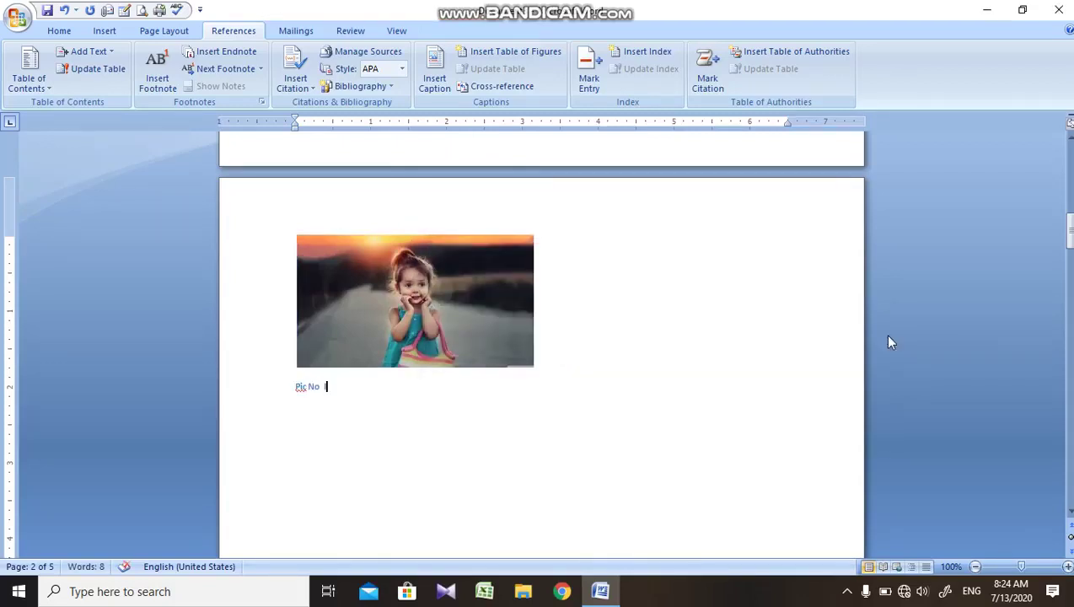
Step: Caption the tree picture 'Pic No II' below the image
drag(1068, 226, 1068, 295)
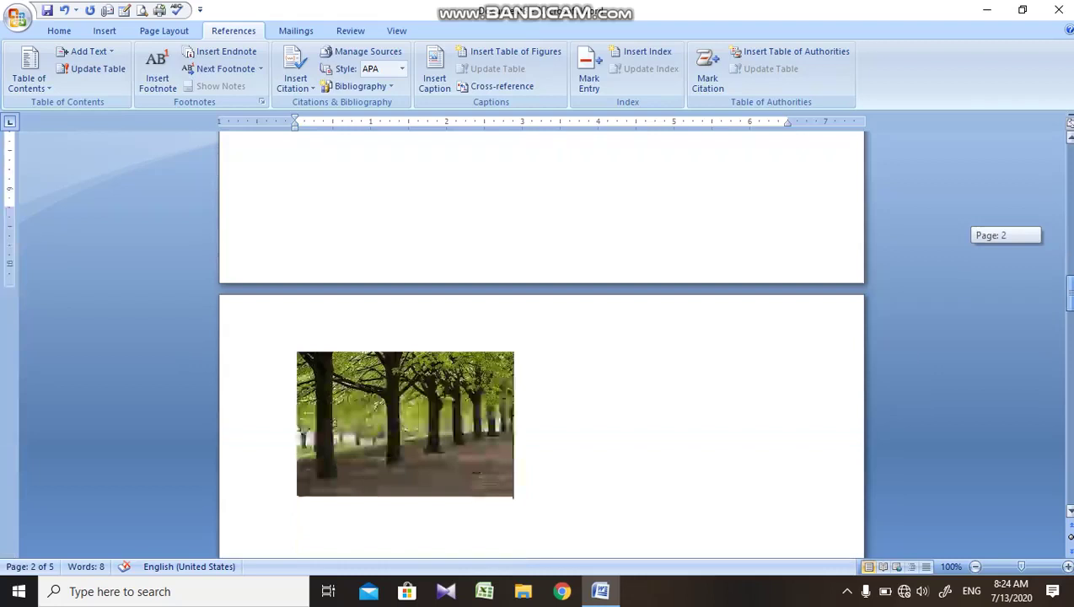
click(493, 358)
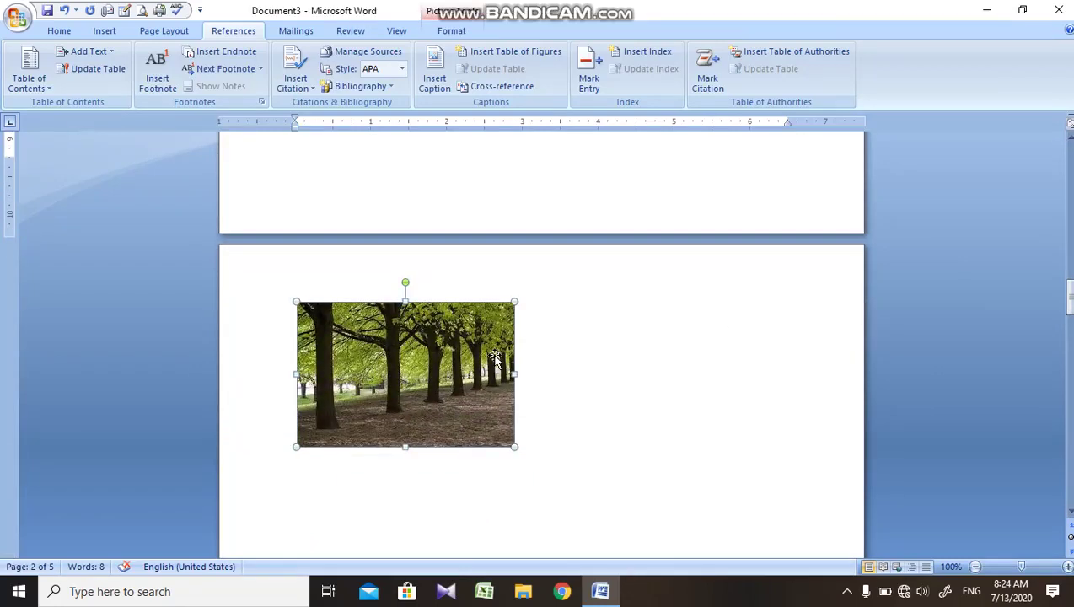
click(434, 75)
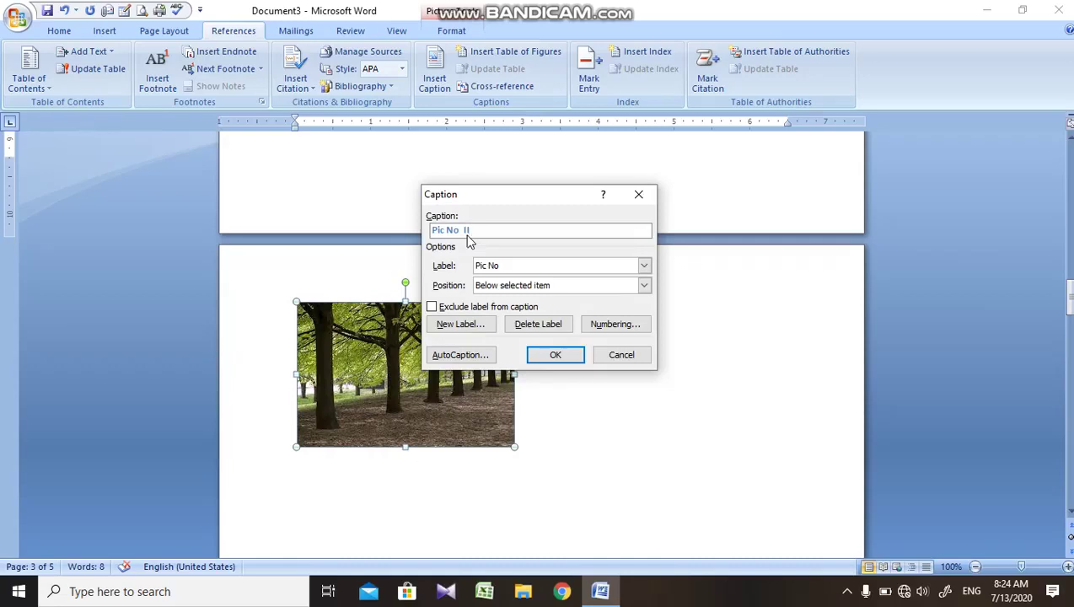
click(558, 355)
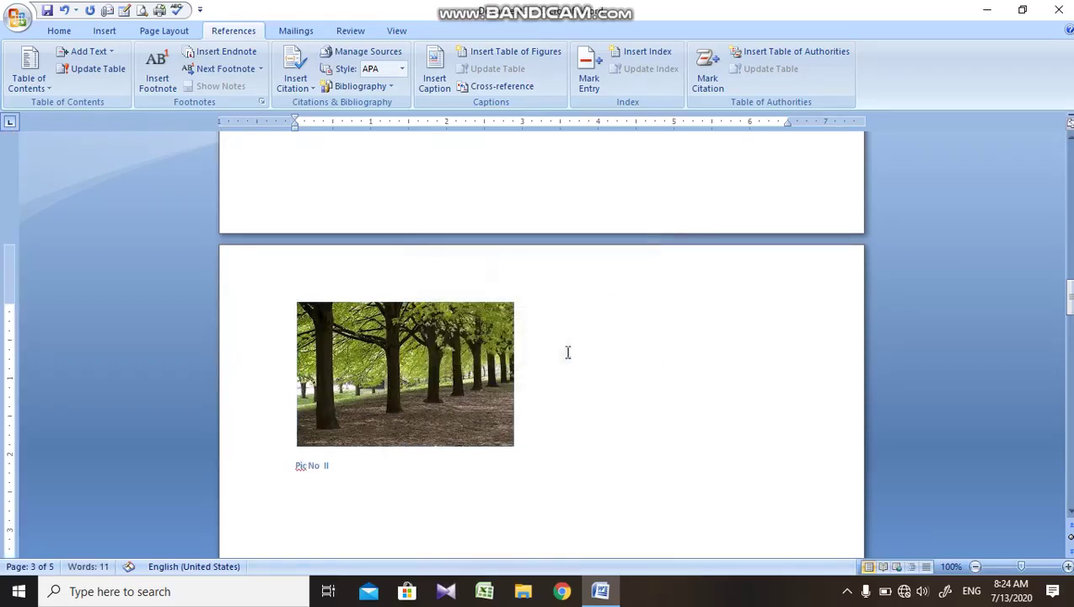
Step: Caption the road picture 'Pic No III' below the image
drag(1069, 295, 1069, 375)
click(462, 242)
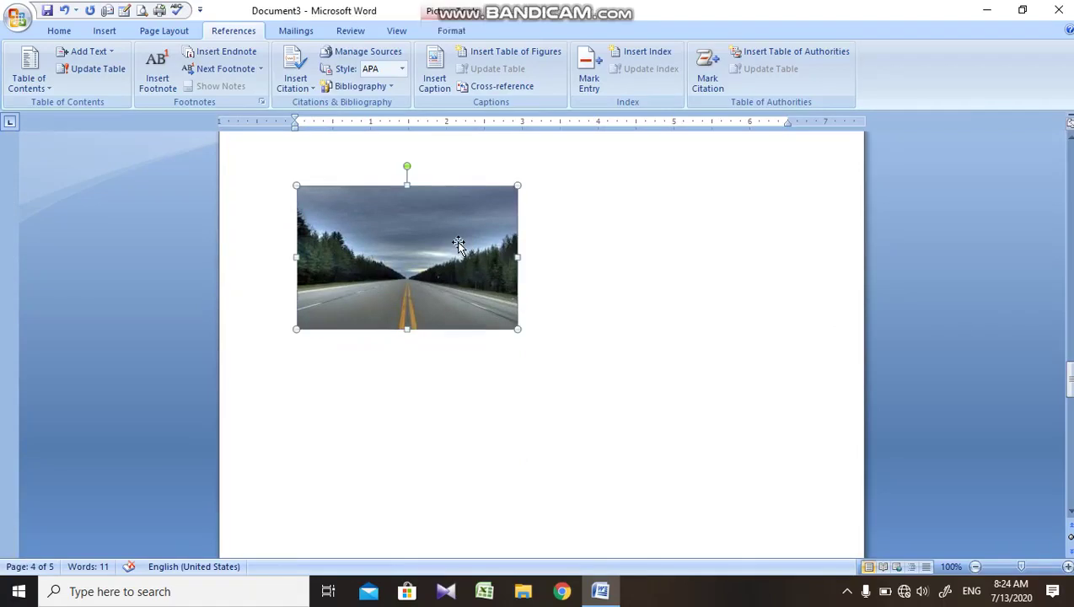
click(434, 72)
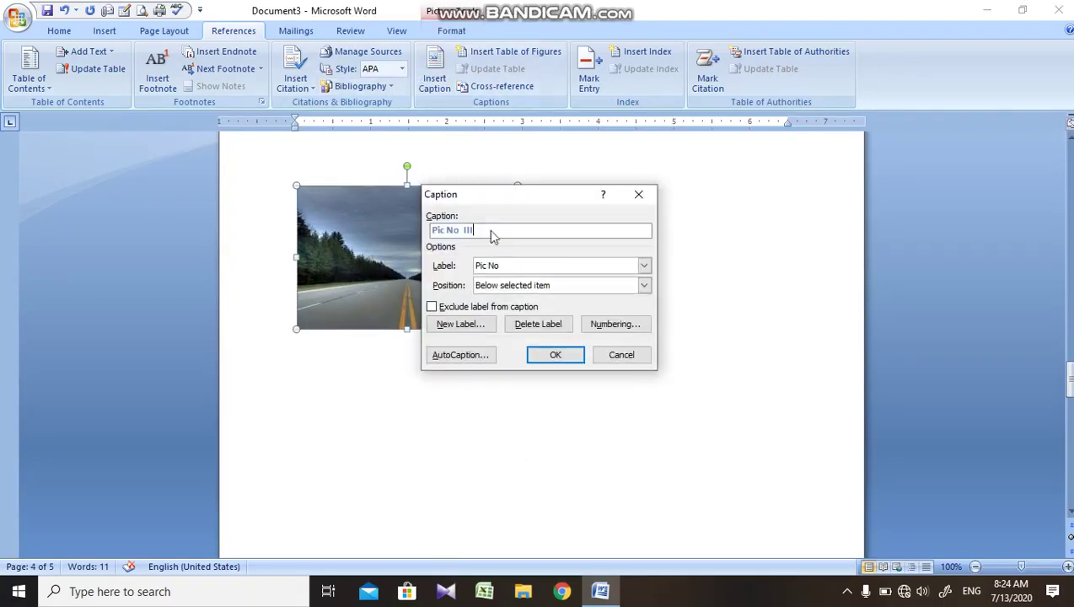
click(536, 354)
drag(1066, 373, 1067, 389)
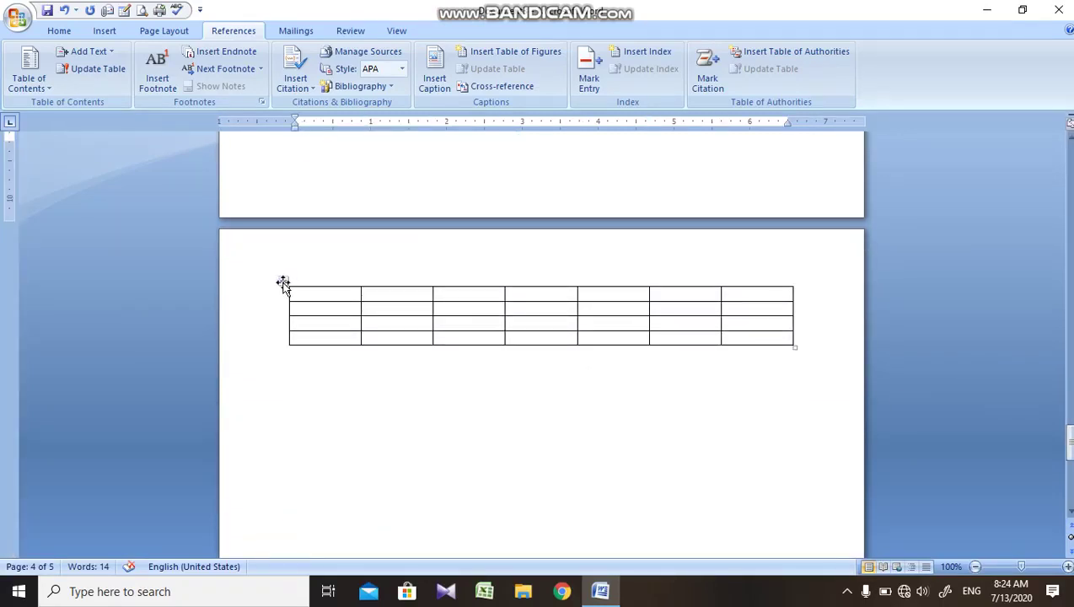
Step: Select the seven-column table and insert a 'Table 1' caption above it using the Table label
click(283, 280)
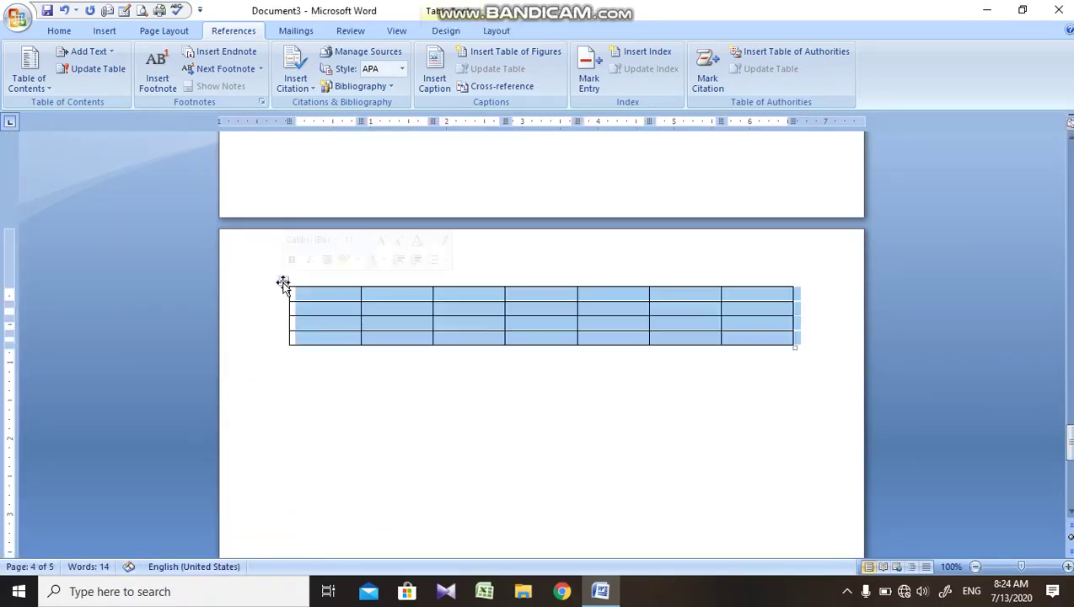
click(444, 86)
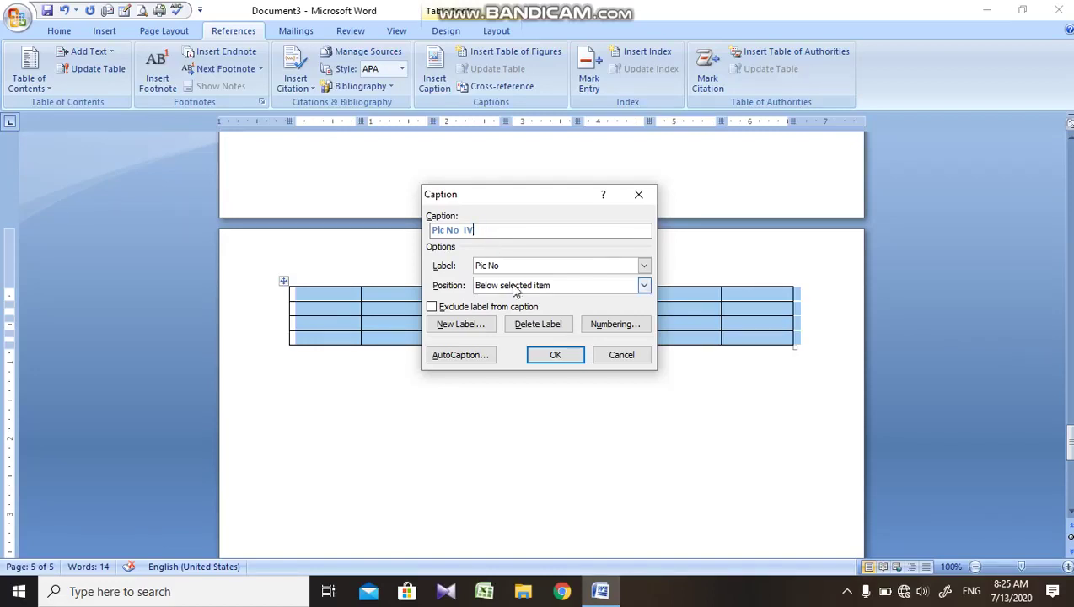
click(614, 268)
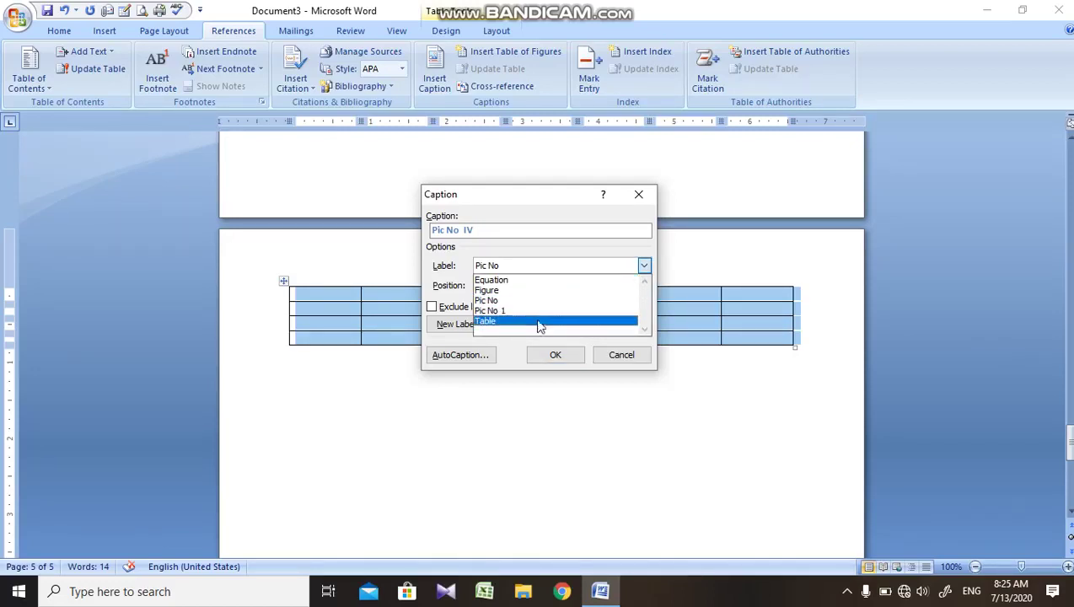
click(510, 326)
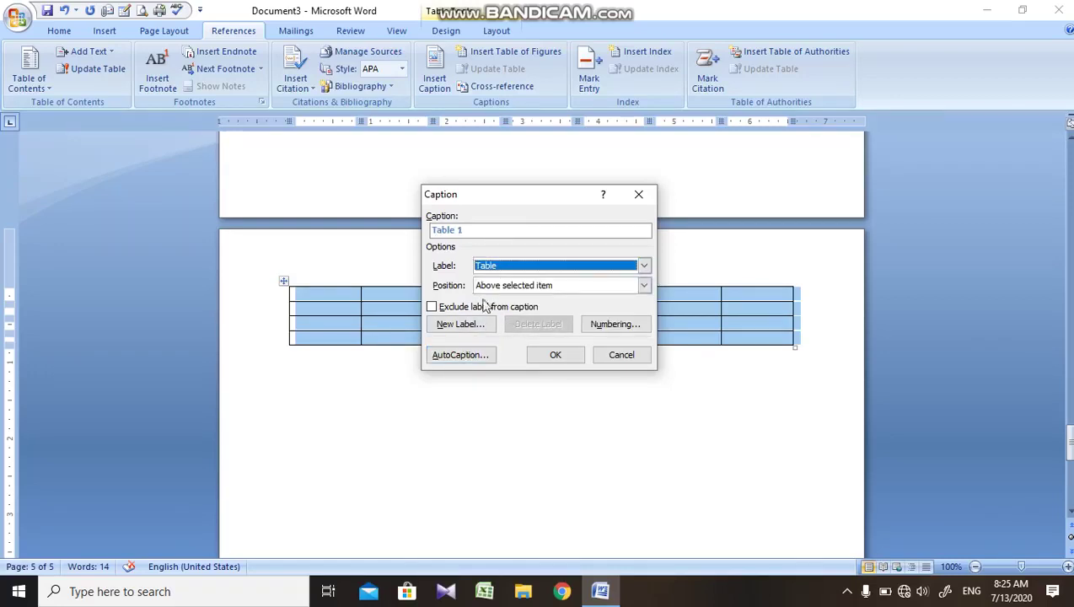
click(553, 355)
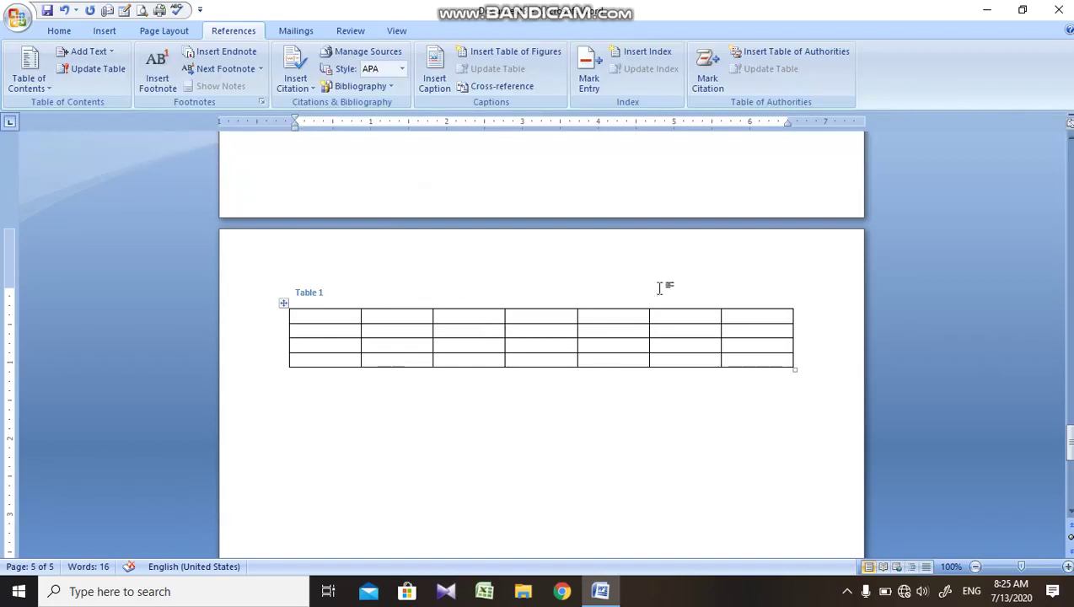
drag(1068, 445, 1068, 452)
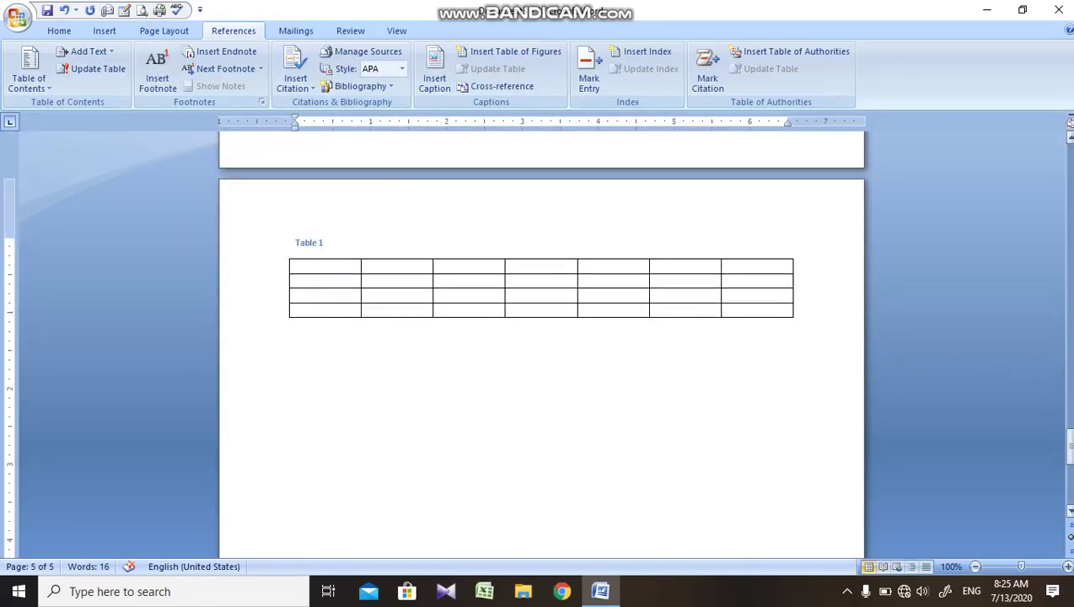
drag(1068, 447, 1068, 453)
Step: After a page break, type '+-------------' to auto-create a two-column table, extended to four rows
click(631, 466)
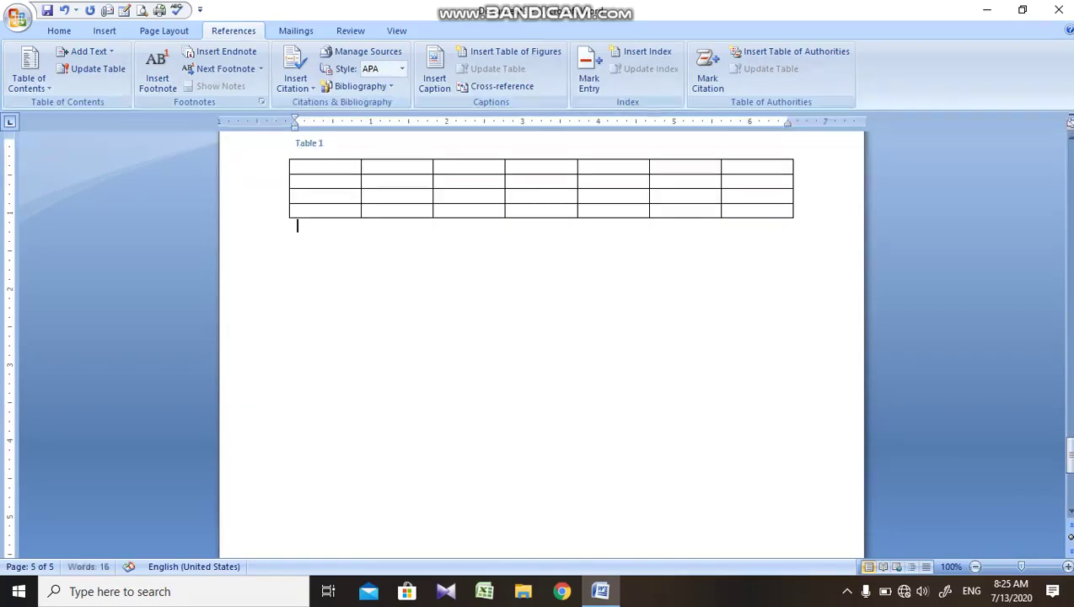
key(ctrl+Return)
text(+---------)
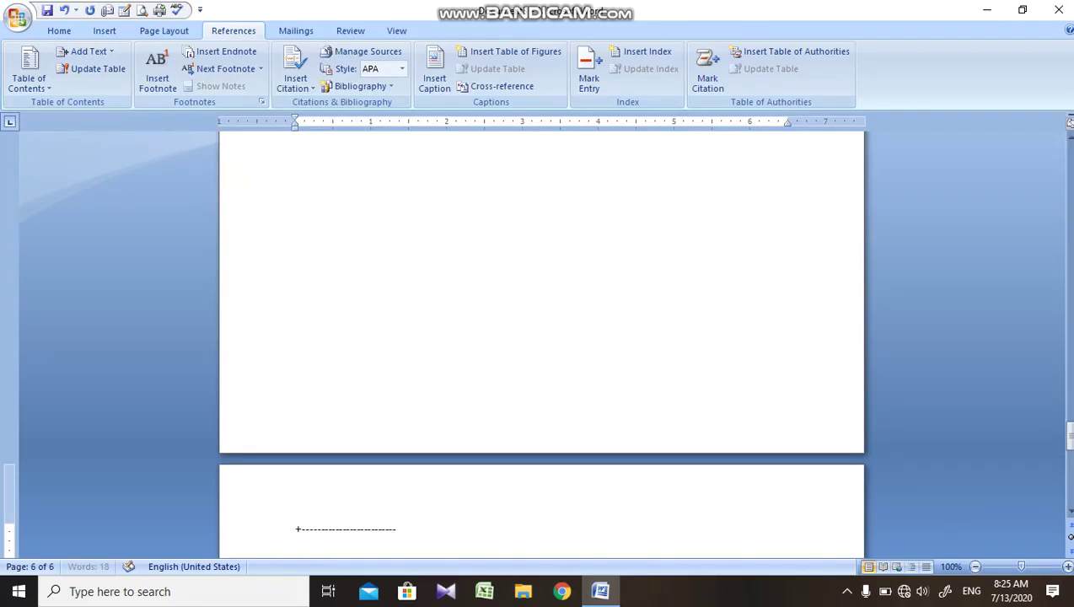
text(-------------------+---------------------------------------------------------)
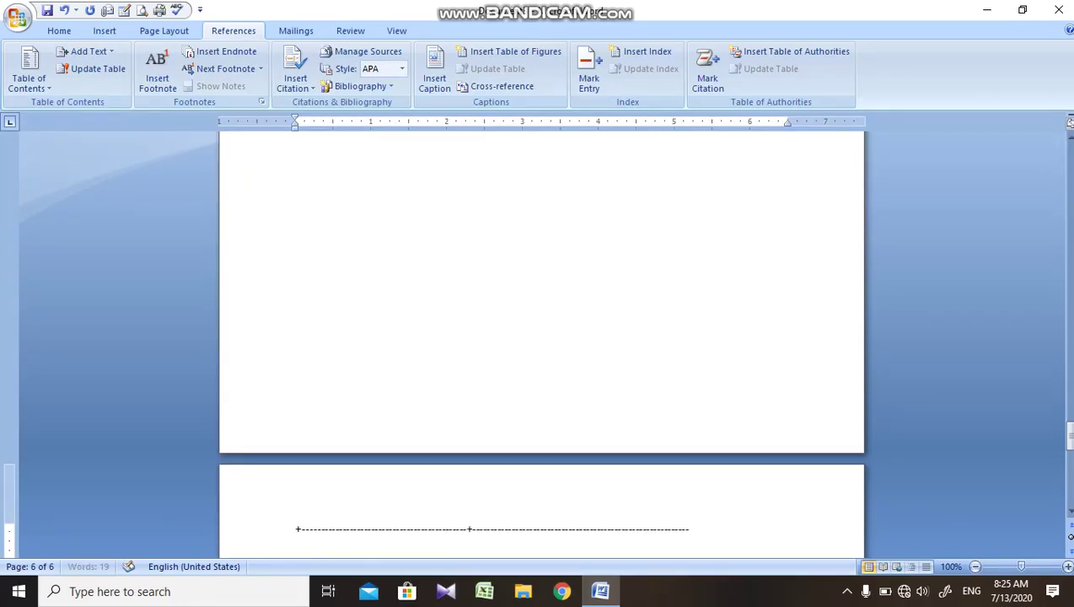
key(Return)
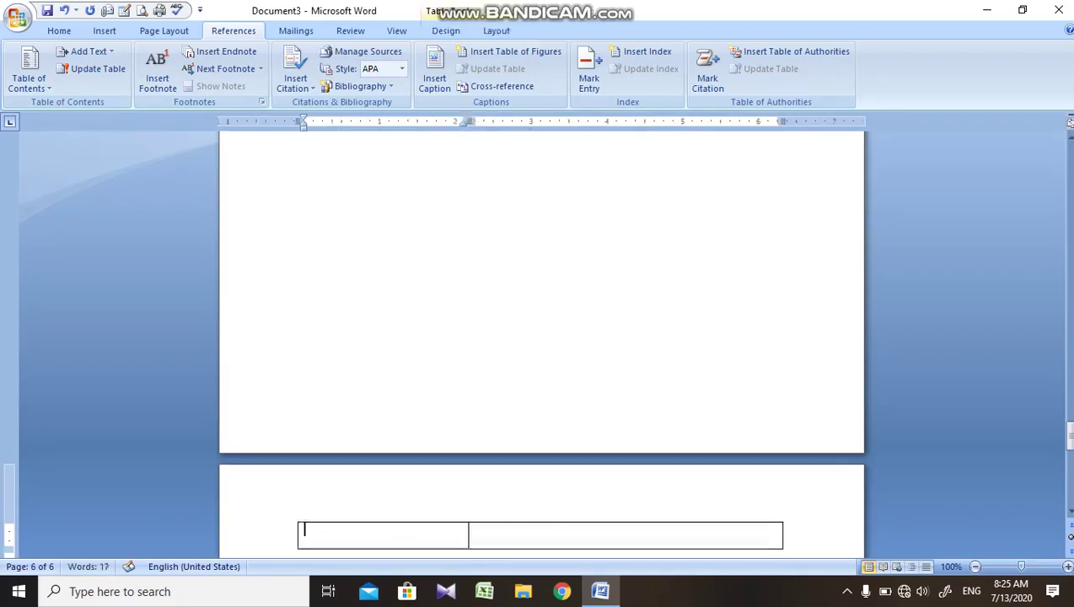
key(Tab)
key(Tab)
key(Tab)
drag(1067, 459, 1067, 451)
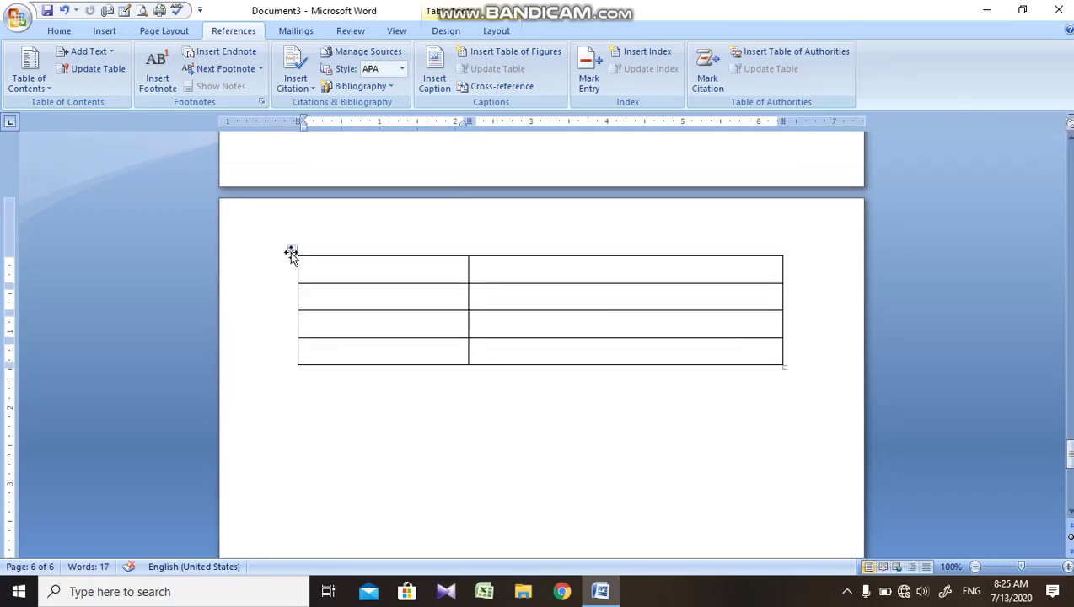
click(290, 252)
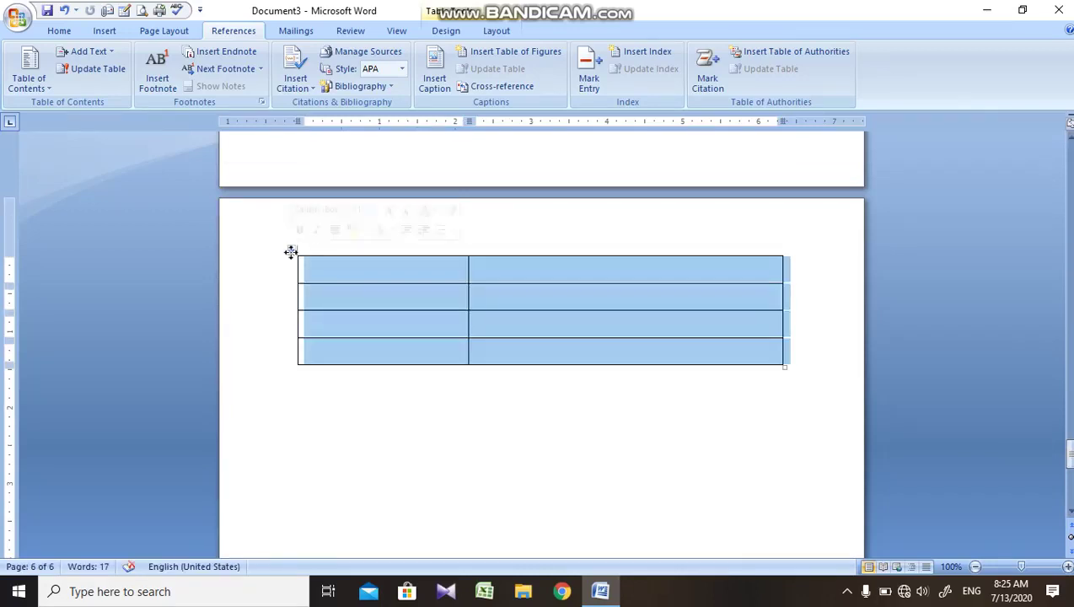
Step: Insert a 'Table 2' caption above the two-column table and scroll back up to Chapter 3
click(433, 69)
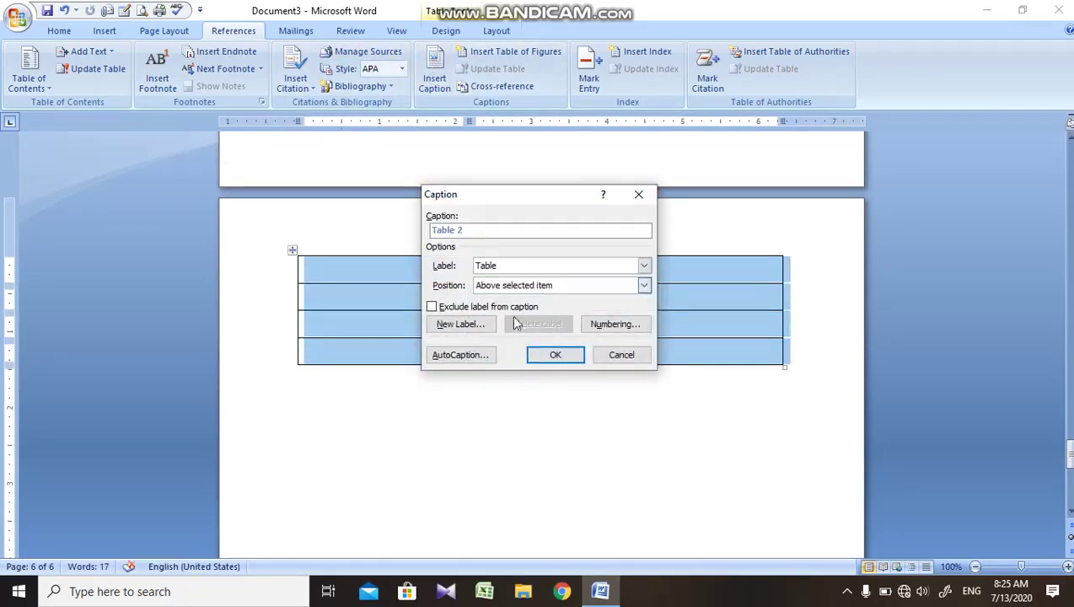
click(553, 355)
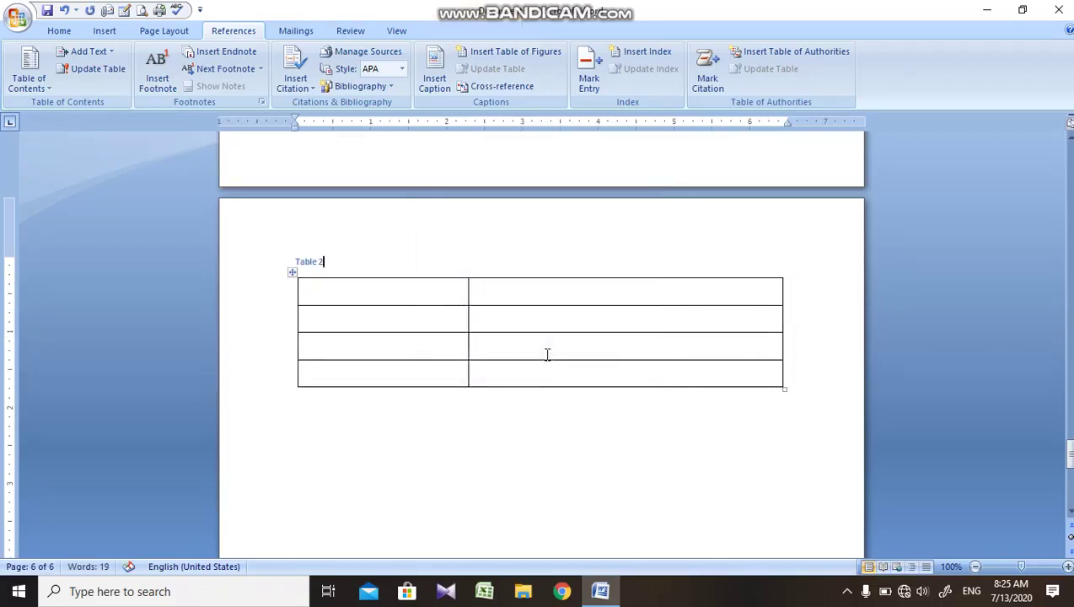
drag(1069, 455, 1069, 319)
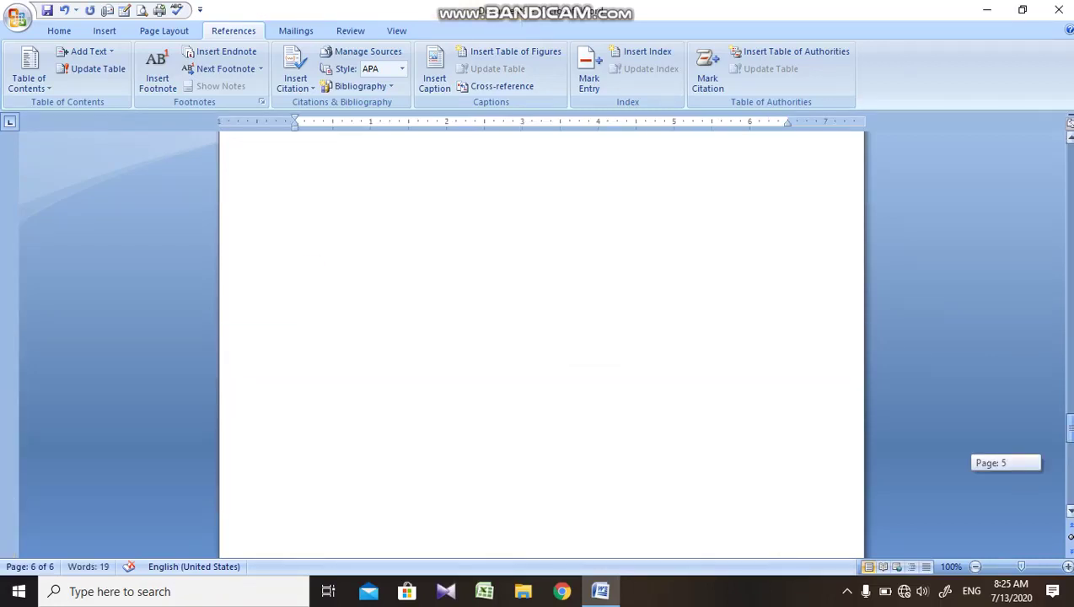
drag(1069, 319, 1069, 160)
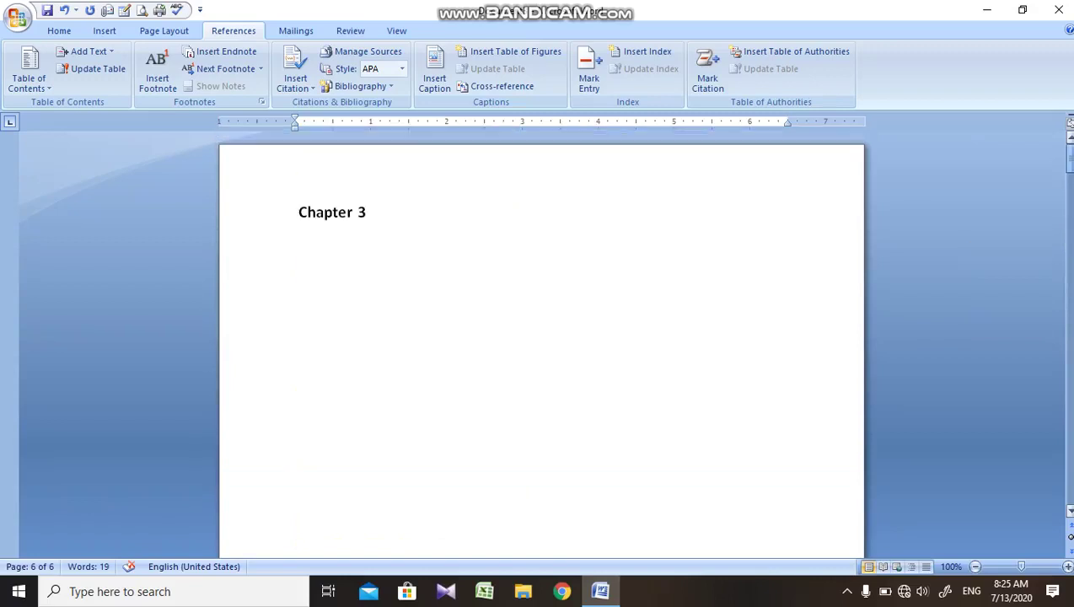
Step: Add a blank line under Chapter 3 and start a table of figures with page numbers and solid leaders
click(518, 278)
key(Home)
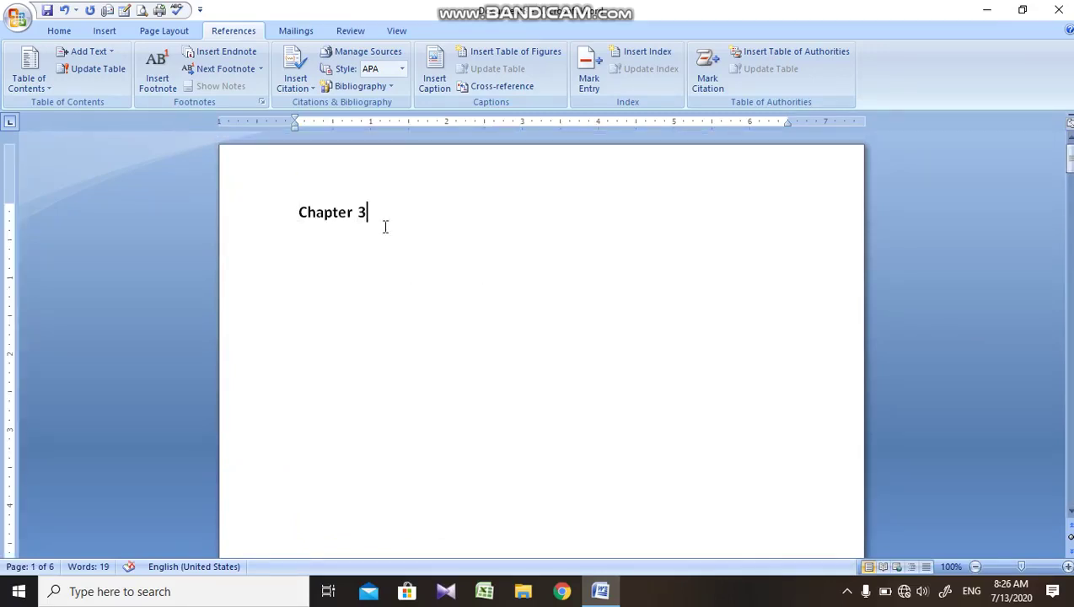
key(Return)
click(538, 53)
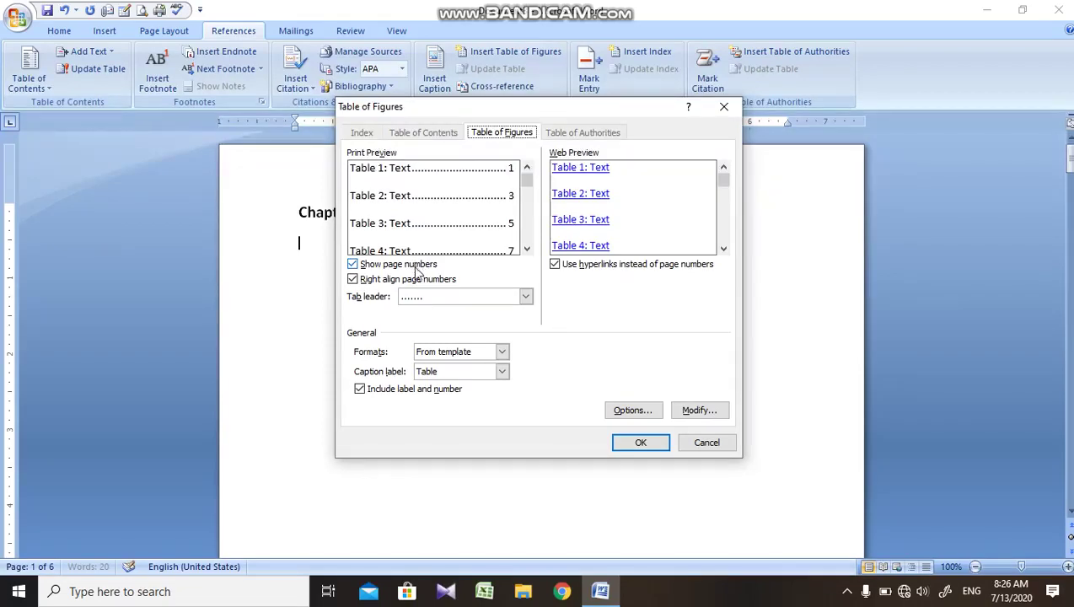
click(416, 268)
click(416, 266)
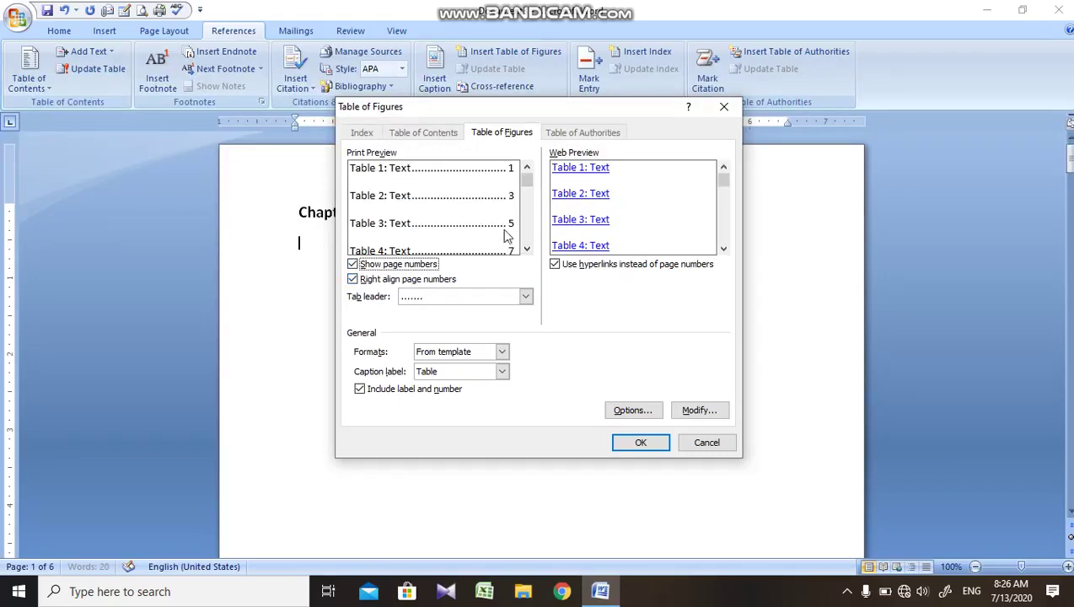
click(526, 300)
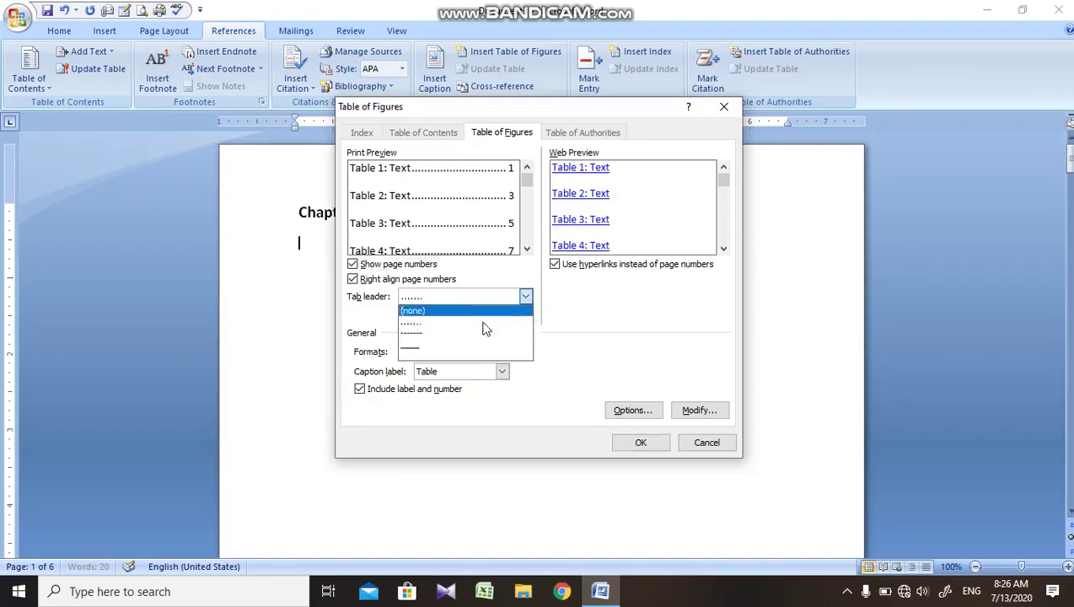
click(462, 340)
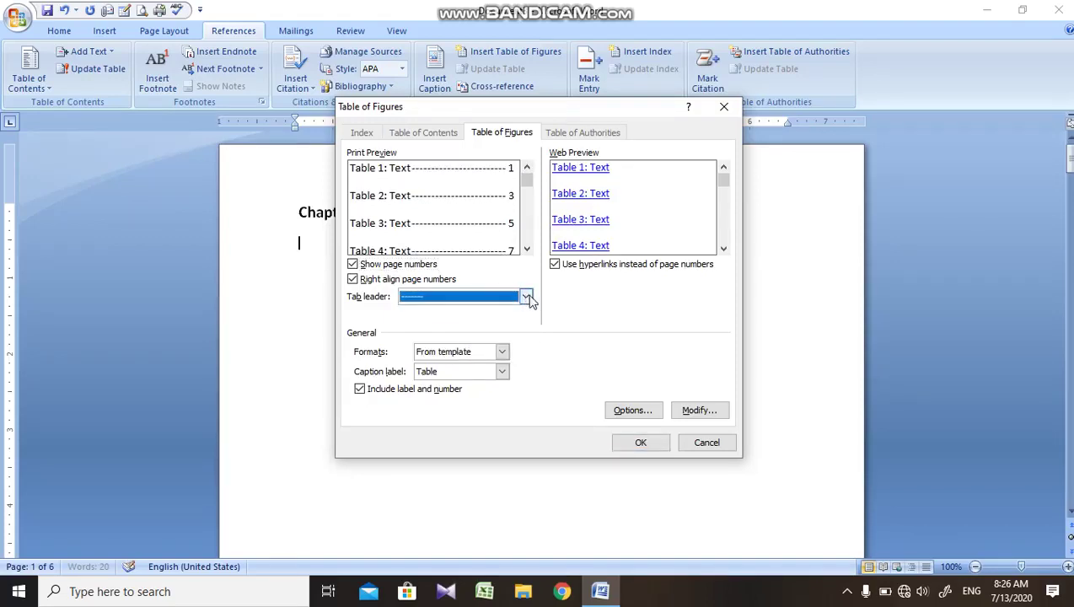
click(525, 296)
click(460, 341)
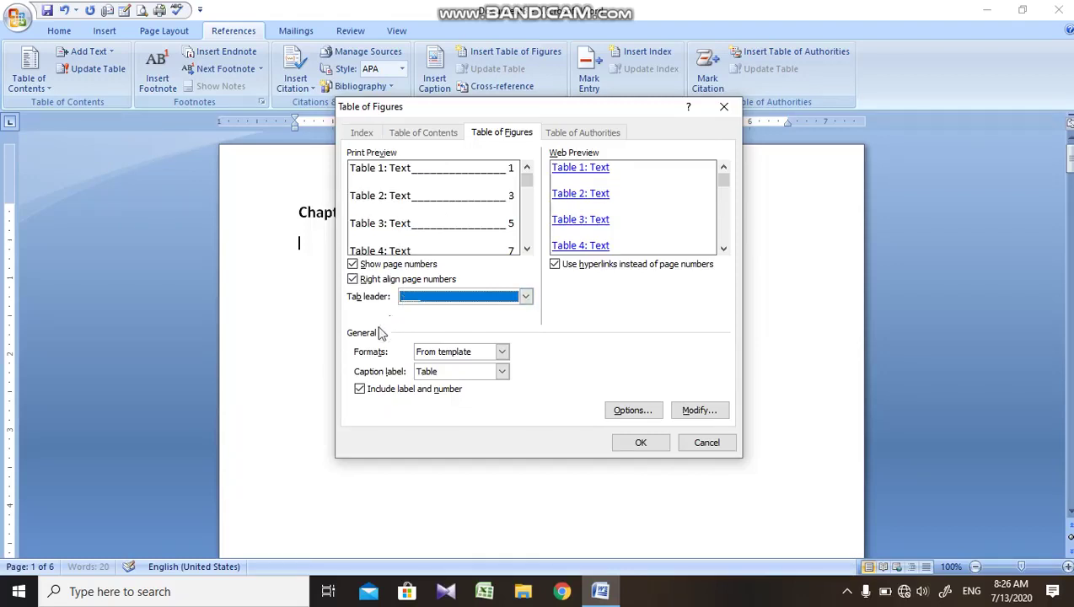
Step: Compare the Classic, Formal and Simple formats, then settle on Distinctive
click(440, 352)
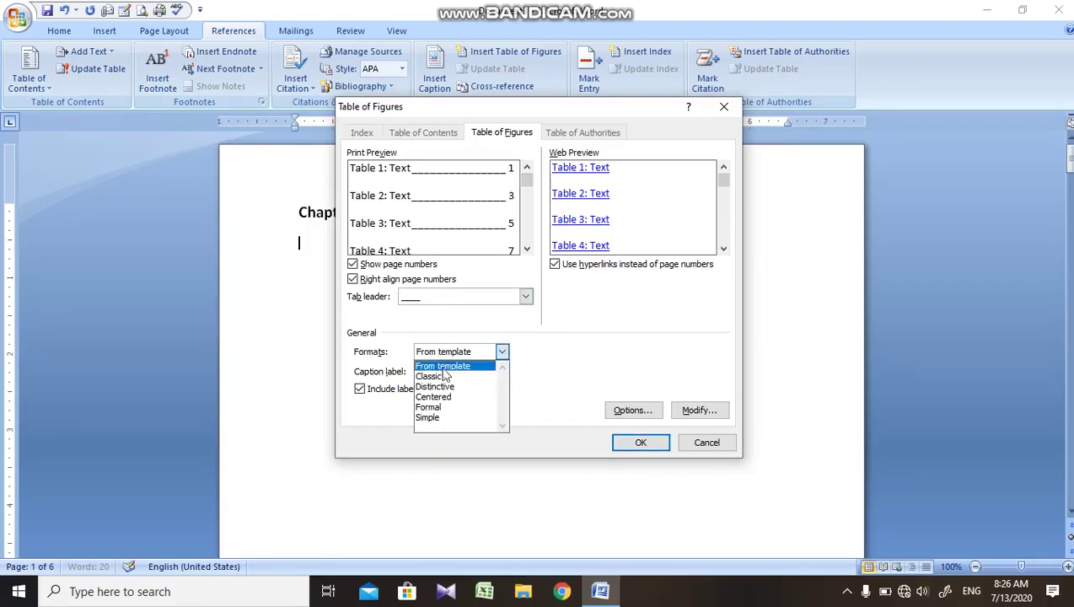
click(444, 377)
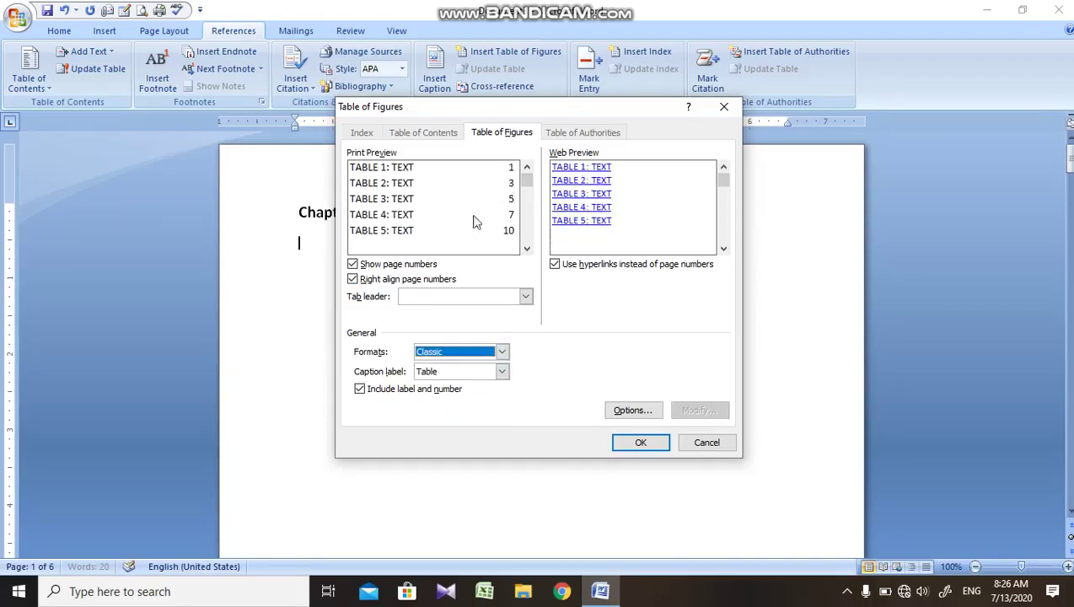
click(502, 352)
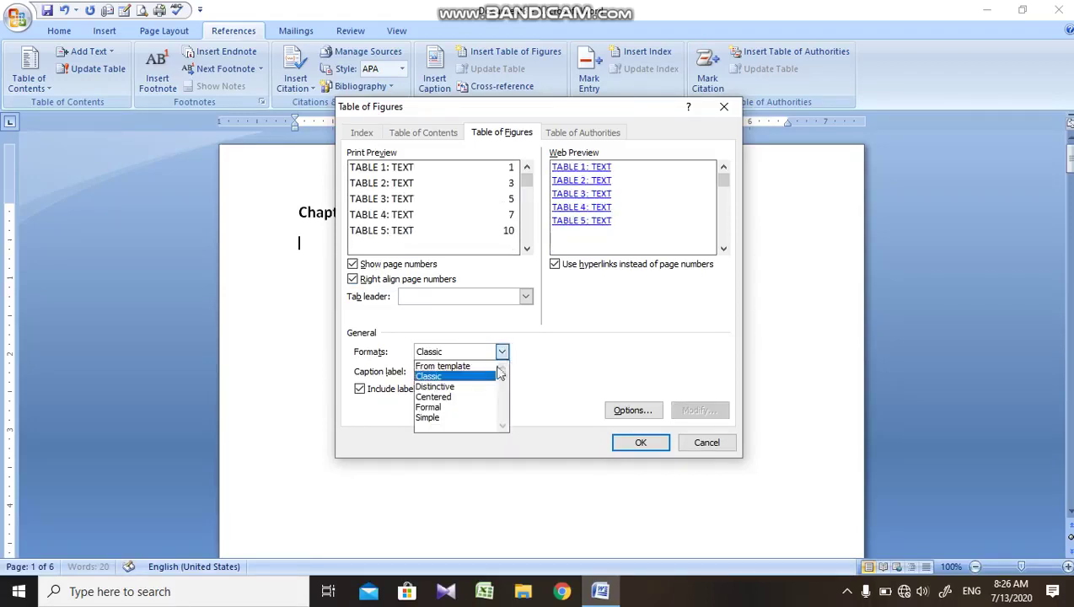
click(464, 408)
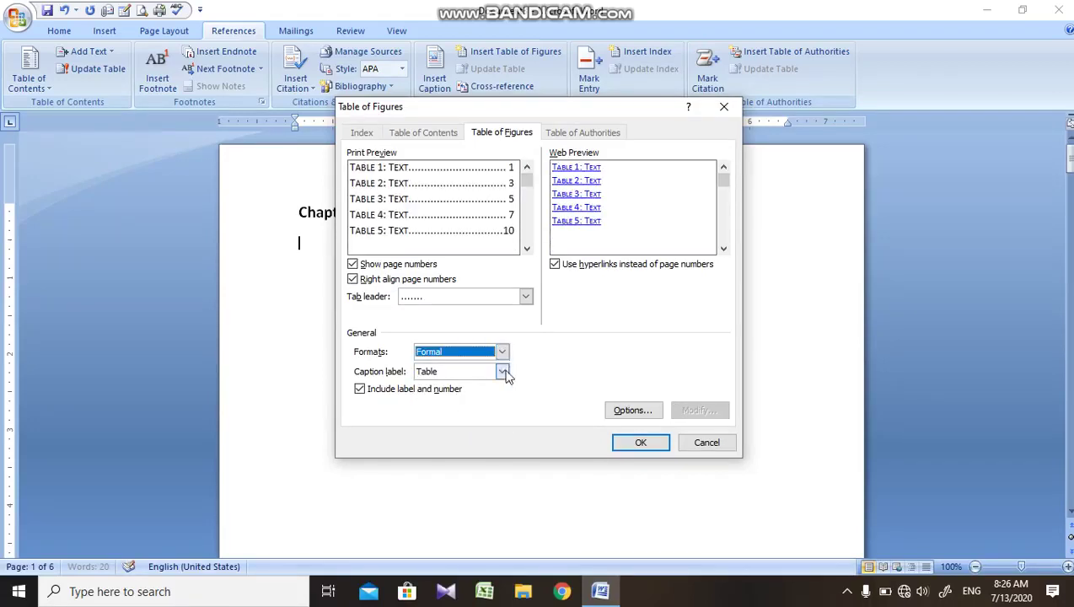
click(502, 352)
click(472, 413)
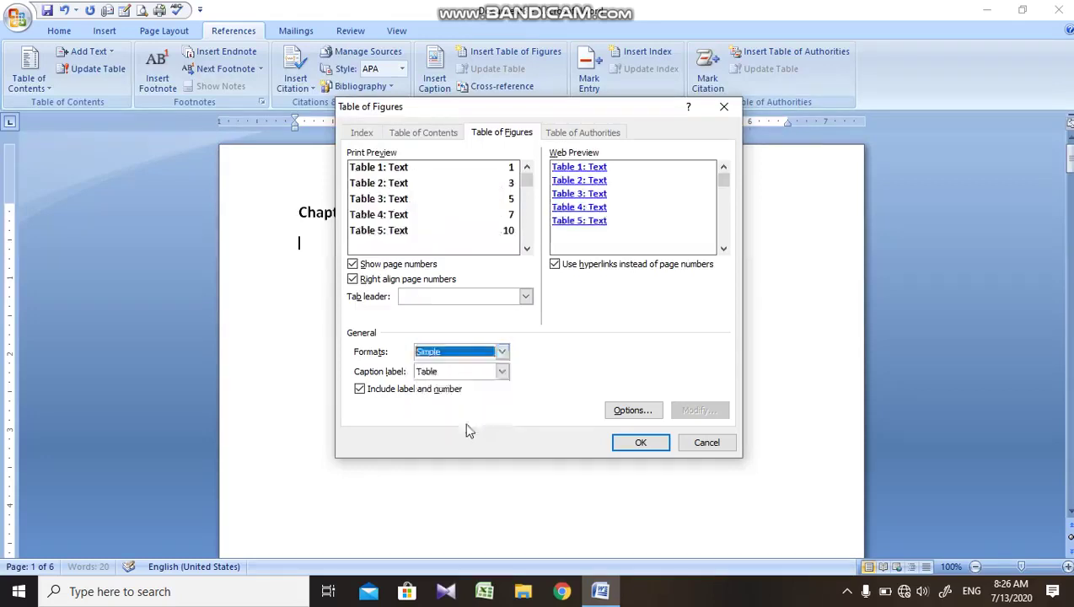
click(503, 352)
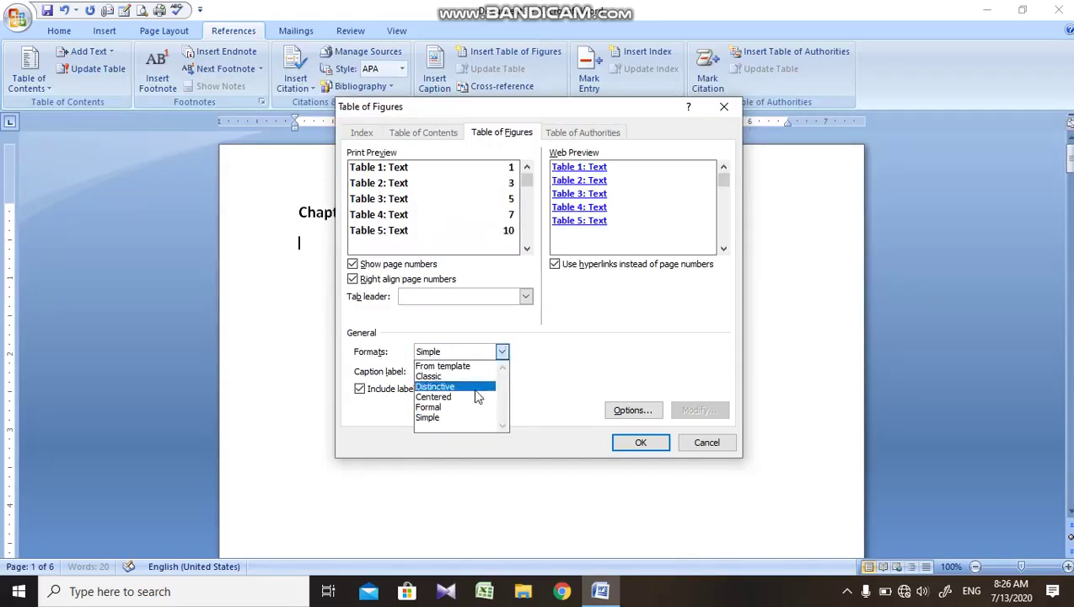
click(474, 377)
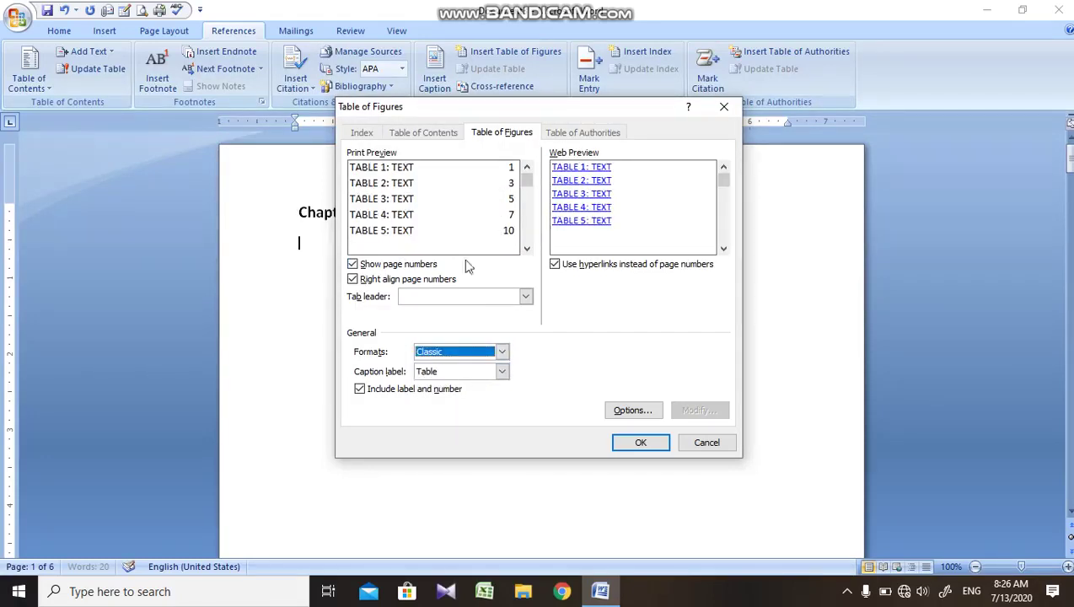
click(500, 353)
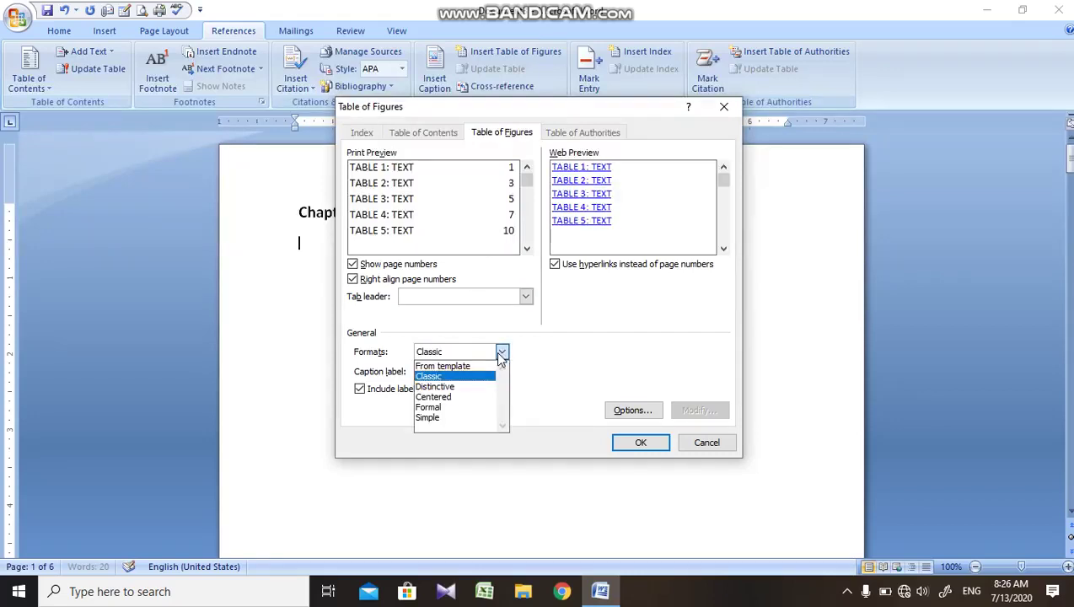
click(456, 386)
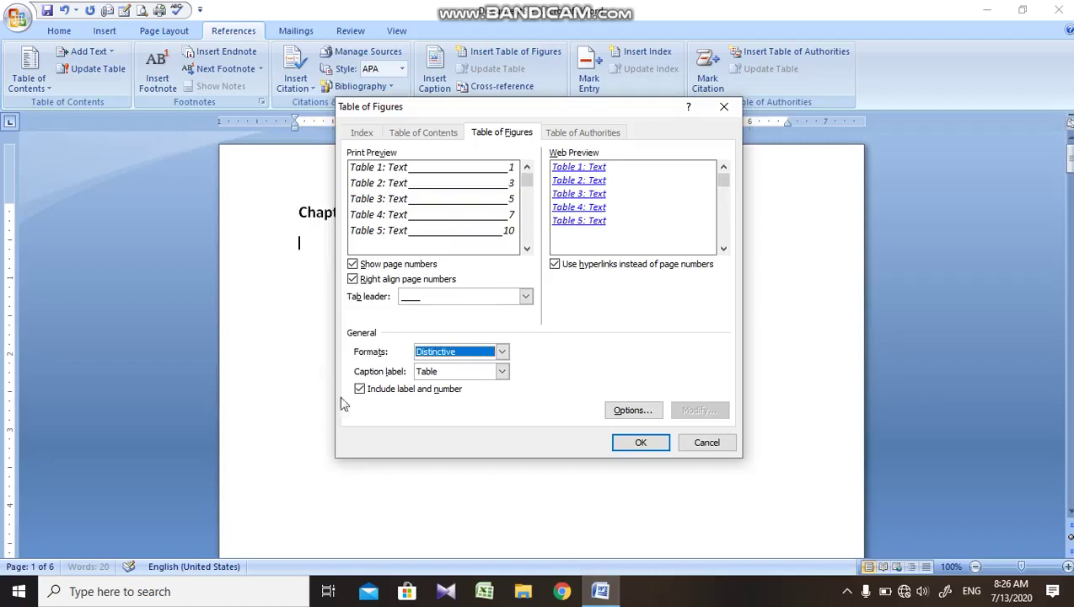
Step: Set the caption label to Figure and in Options build from Heading 1 without table entry fields
click(455, 372)
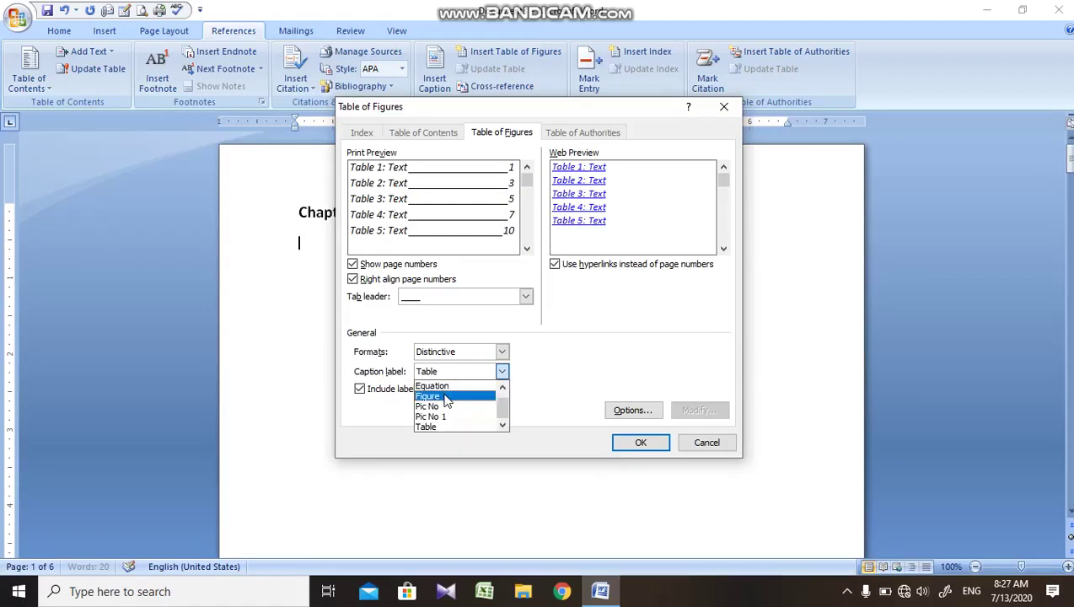
click(446, 396)
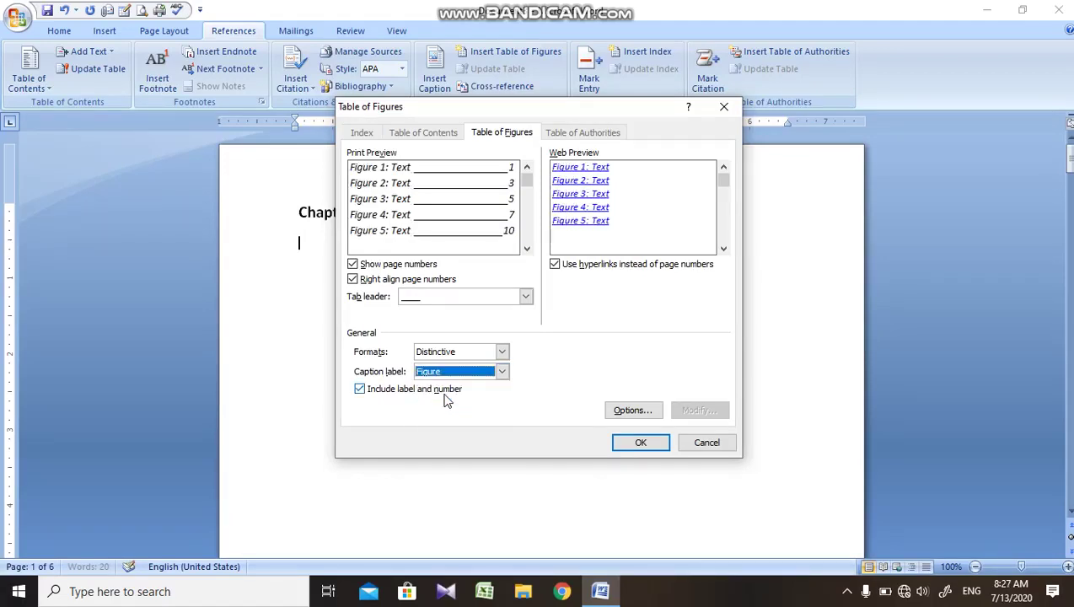
click(652, 415)
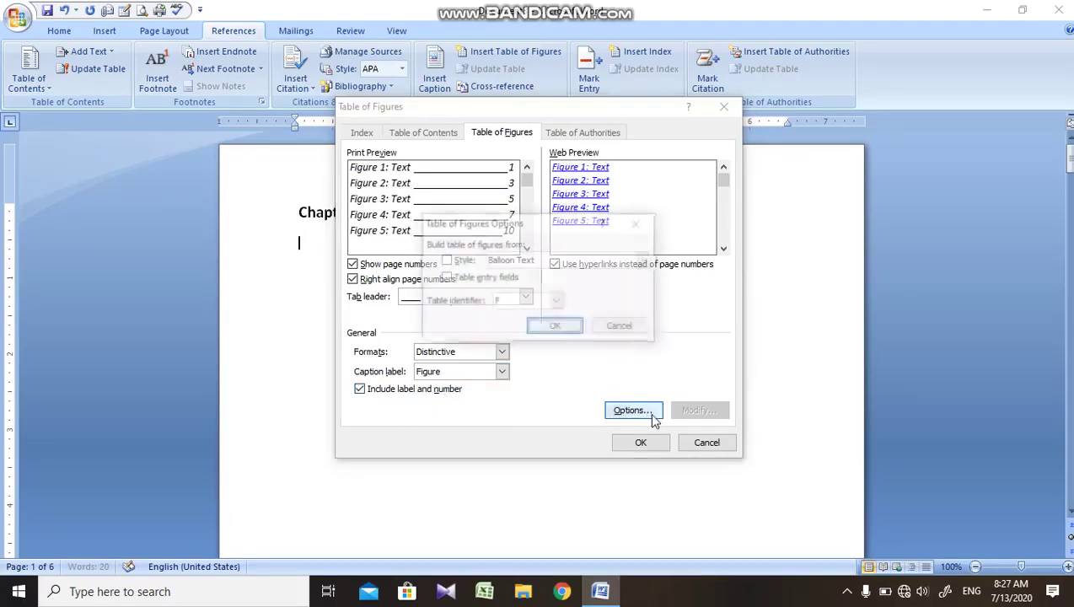
click(510, 263)
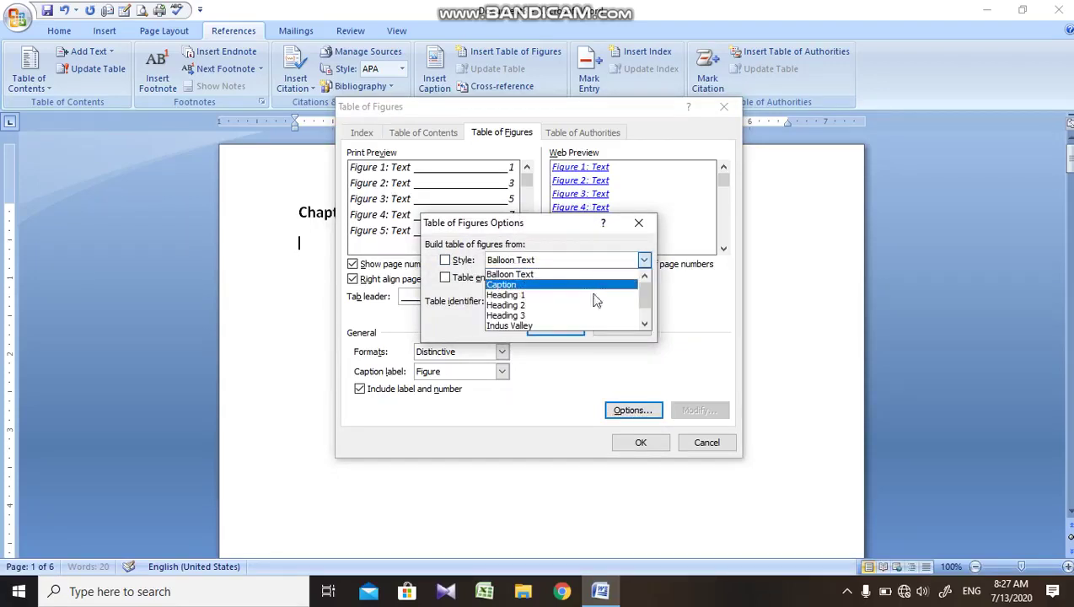
click(645, 311)
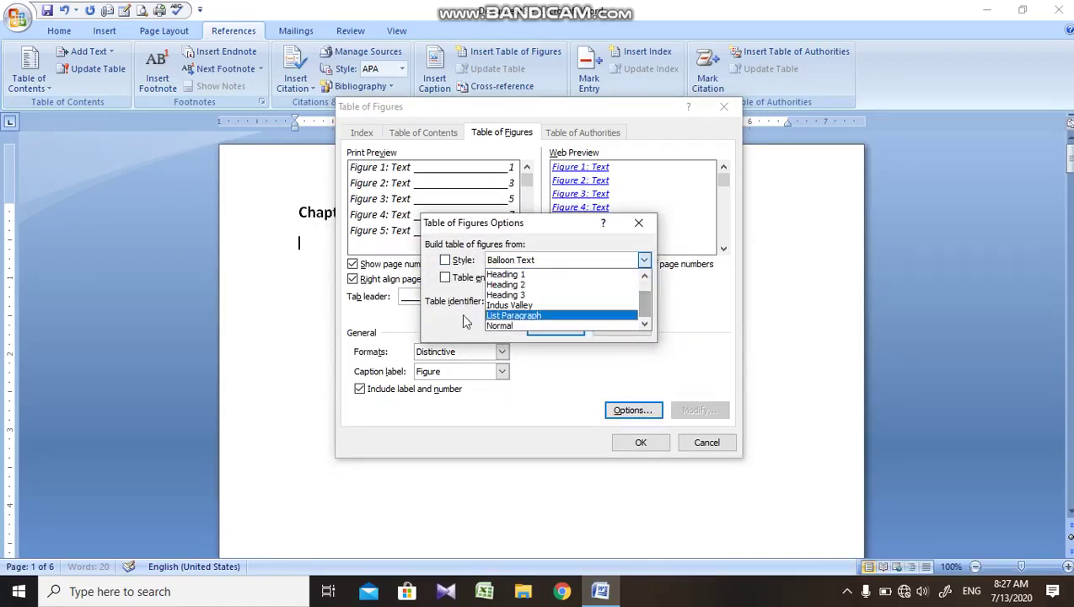
click(466, 265)
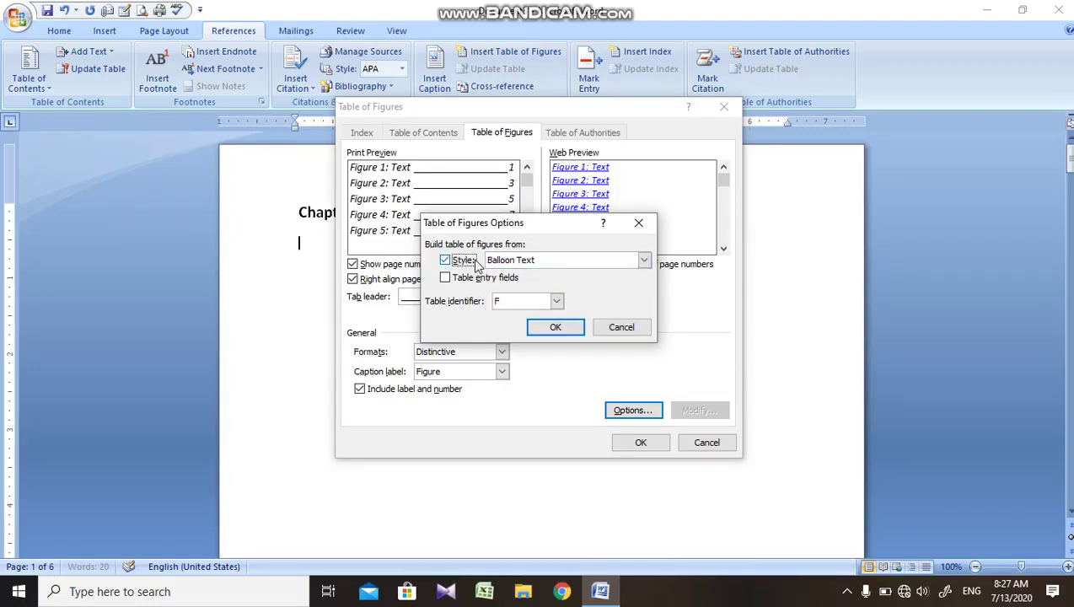
click(484, 287)
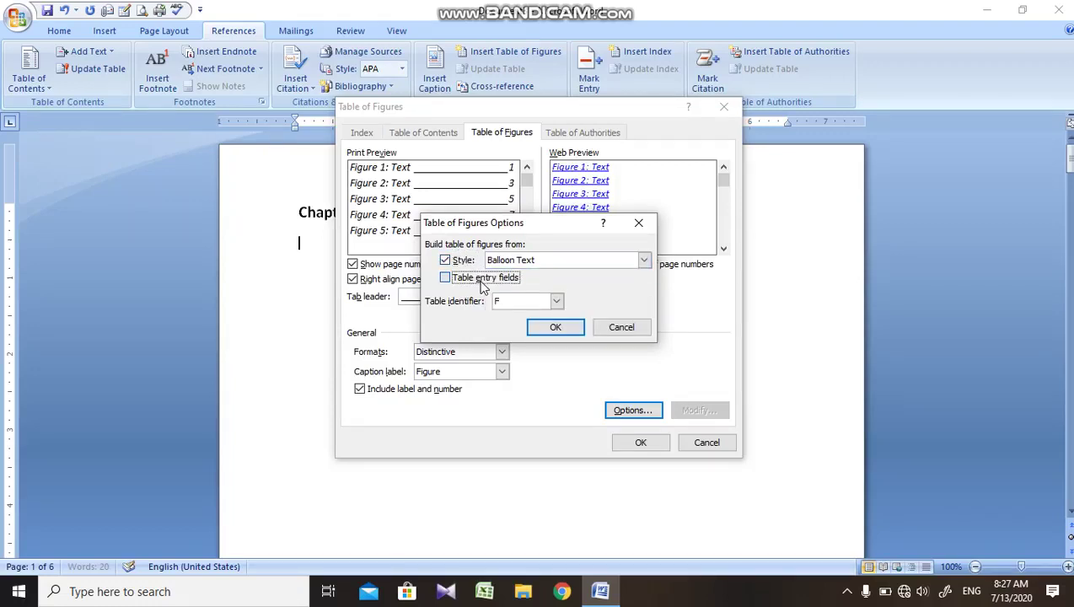
click(556, 302)
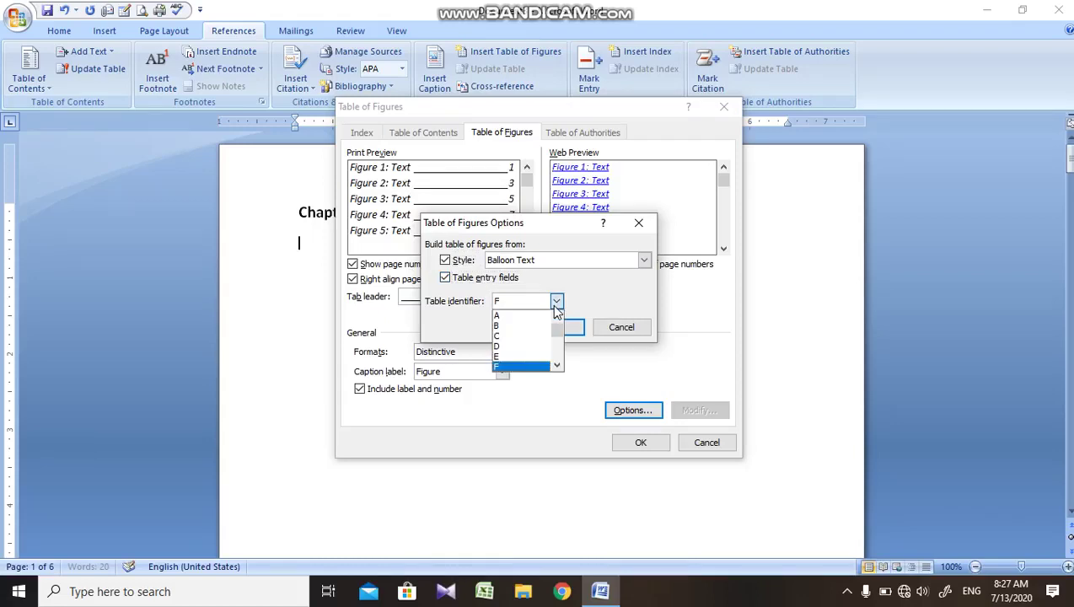
click(495, 285)
click(462, 279)
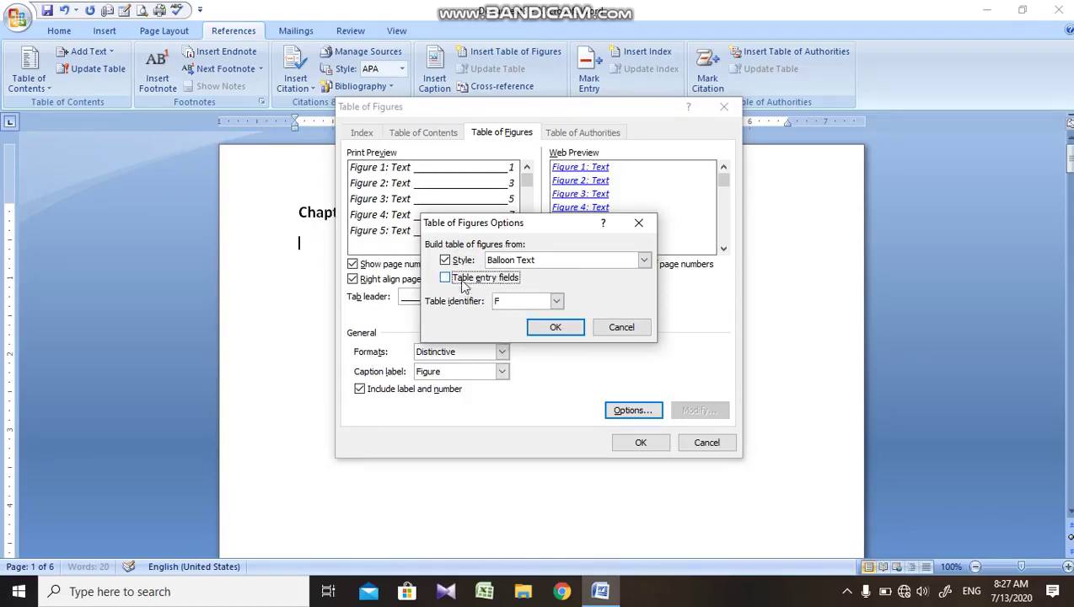
click(542, 261)
click(542, 297)
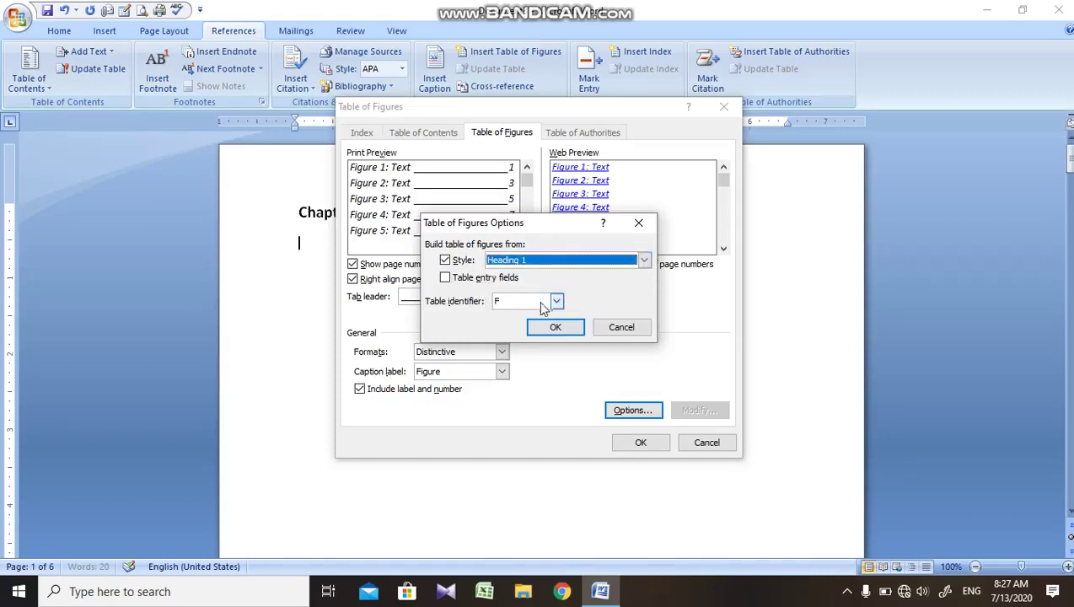
click(555, 328)
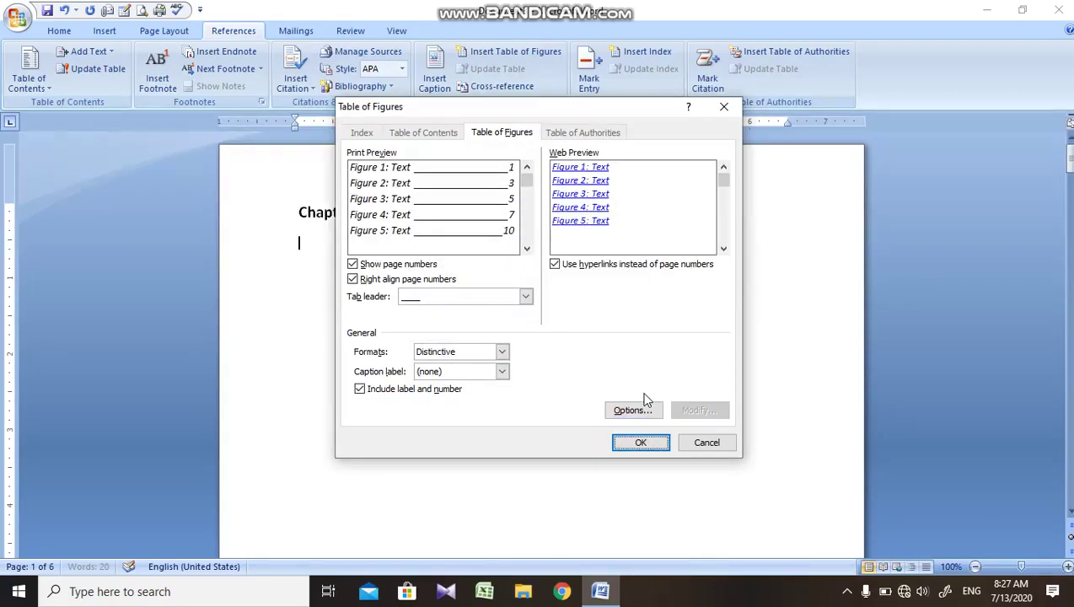
Step: Reset the caption label to Figure and insert the table of figures under Chapter 3
click(502, 371)
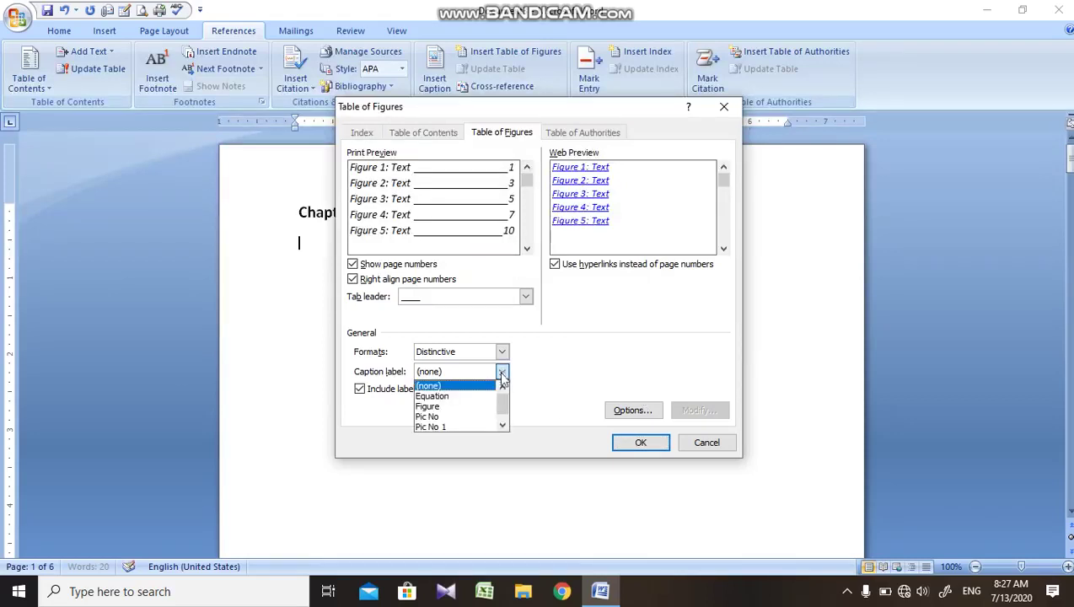
click(474, 406)
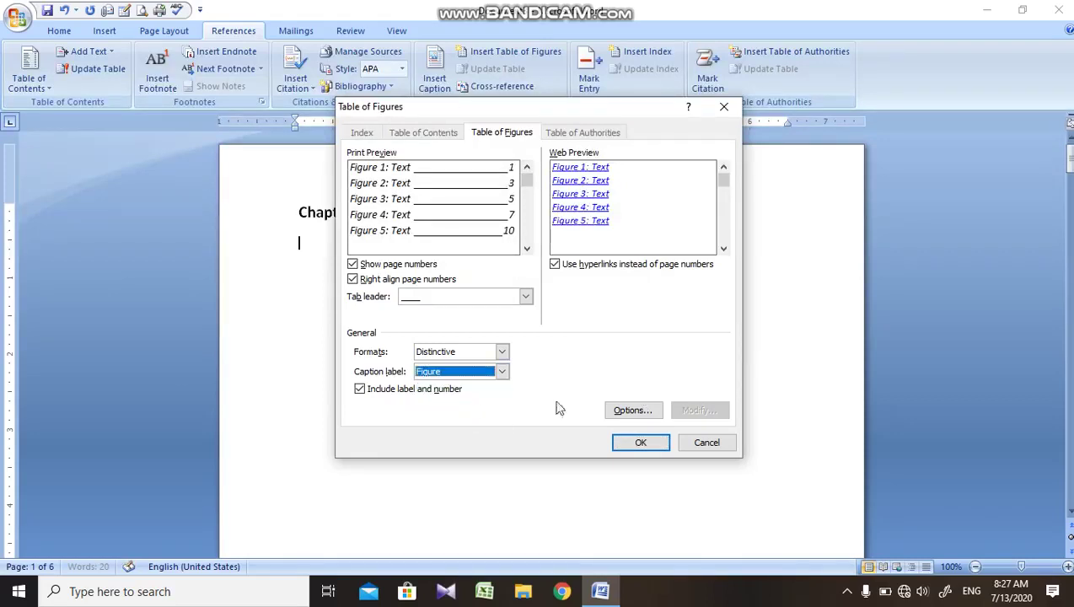
click(651, 447)
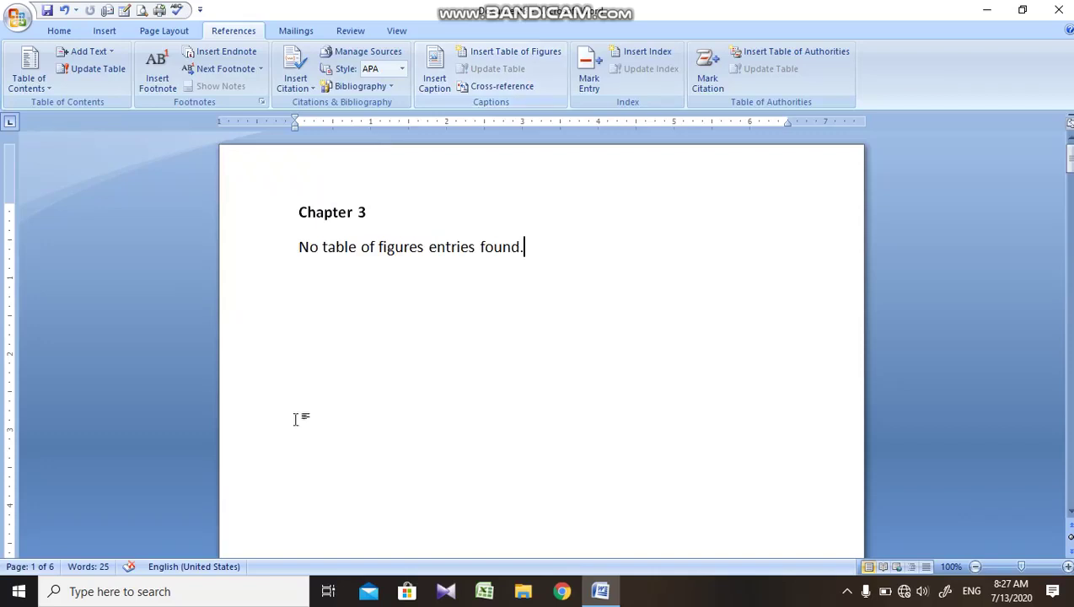
Step: Check the Pic No caption on page 2, then delete the 'No table of figures entries found.' line
scroll(541, 337, down, 5)
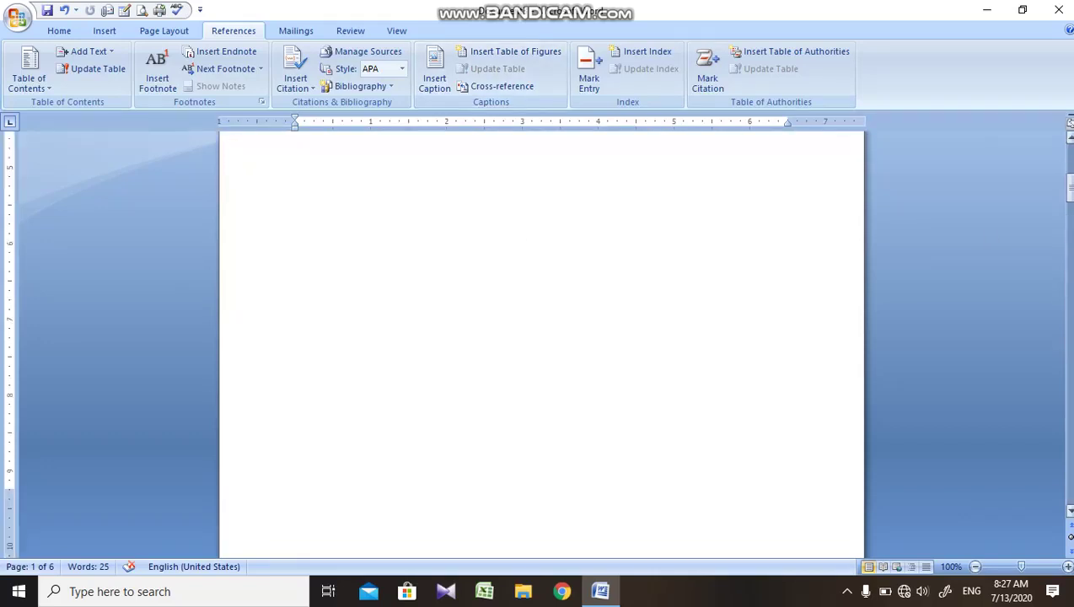
drag(1066, 193, 1066, 164)
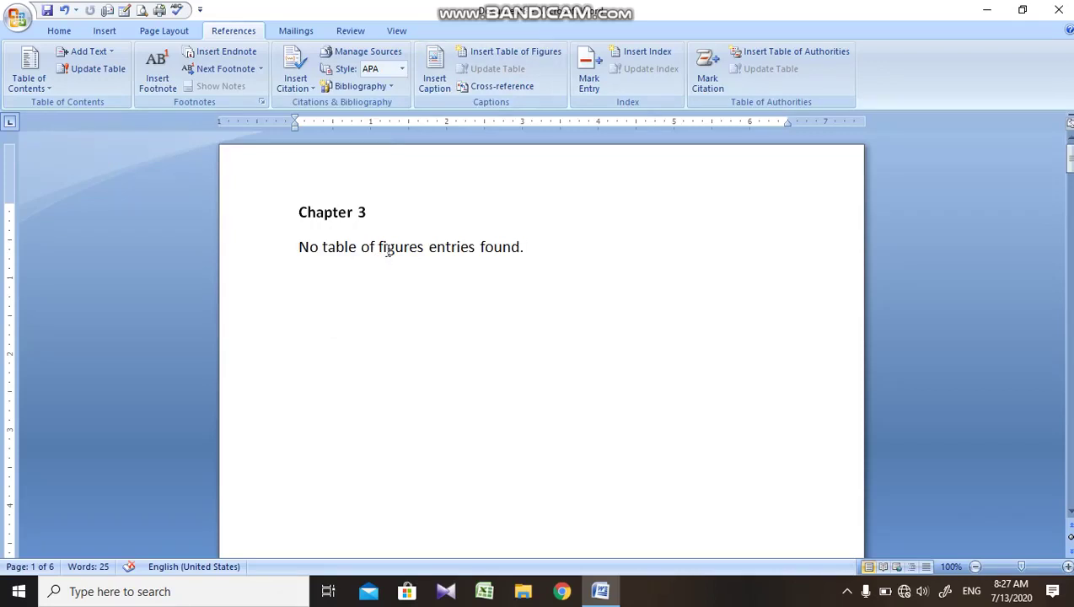
double_click(388, 252)
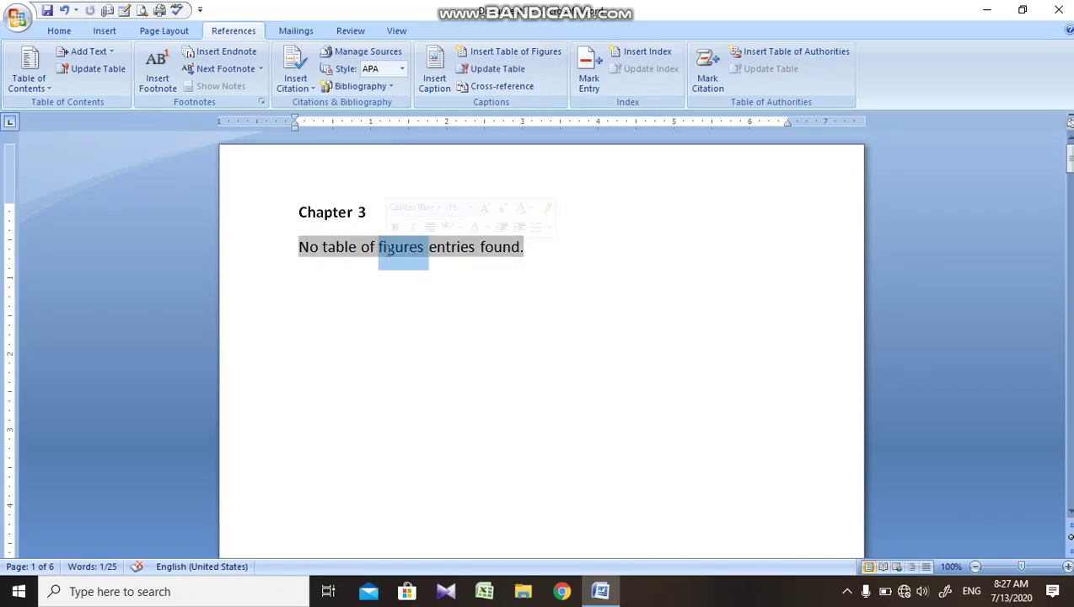
click(395, 248)
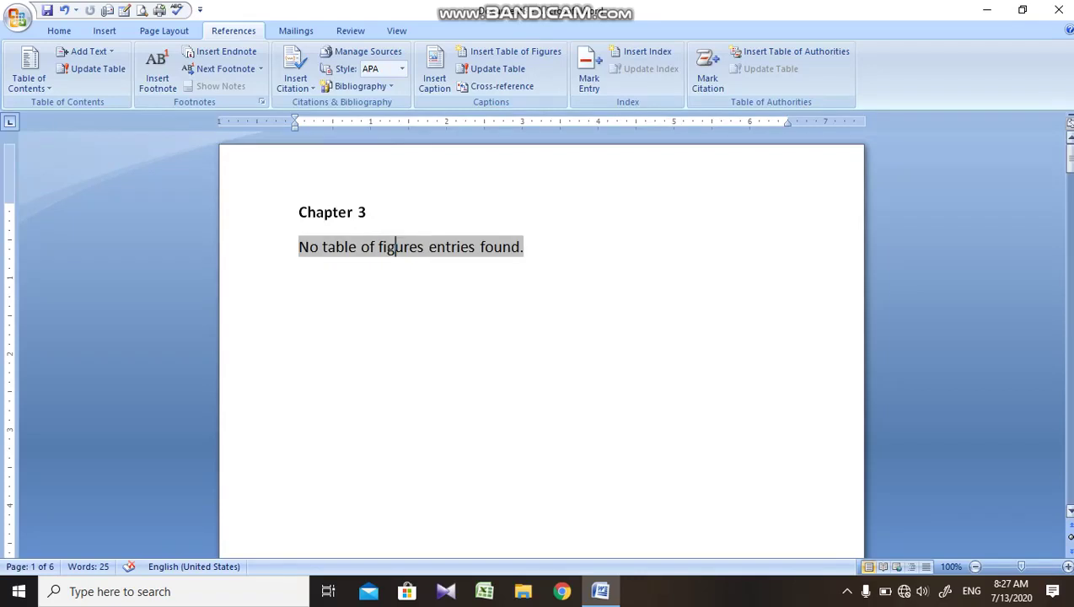
drag(1067, 158, 1067, 213)
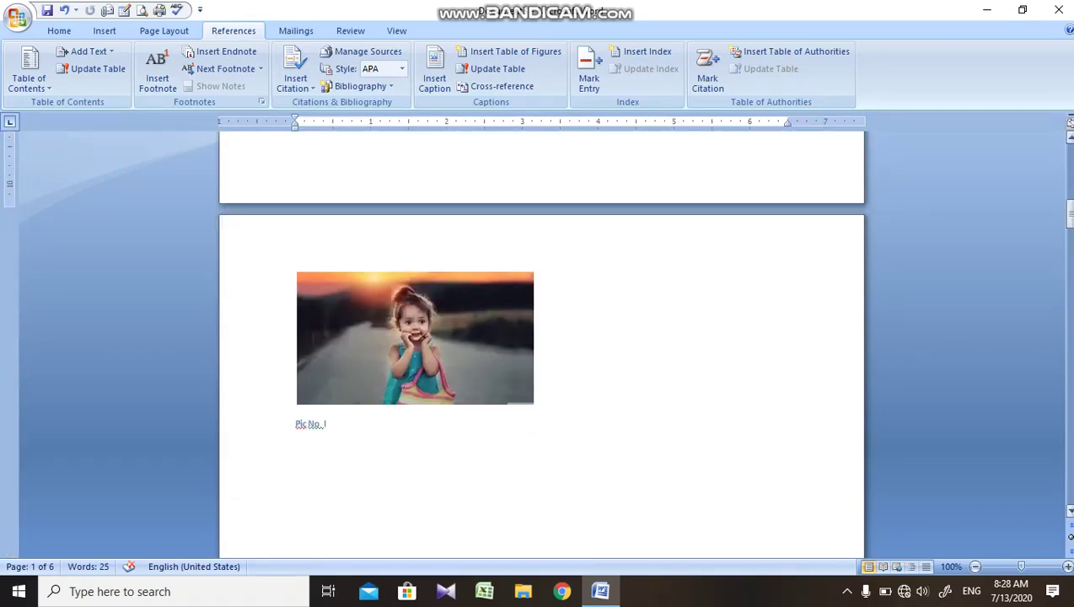
drag(1067, 213, 1067, 160)
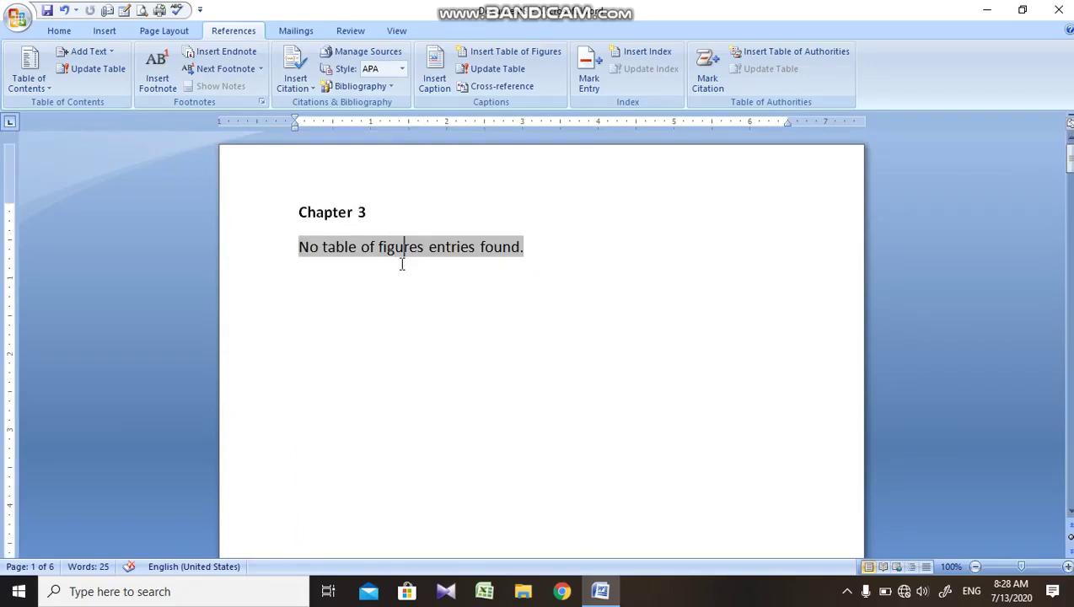
key(Delete)
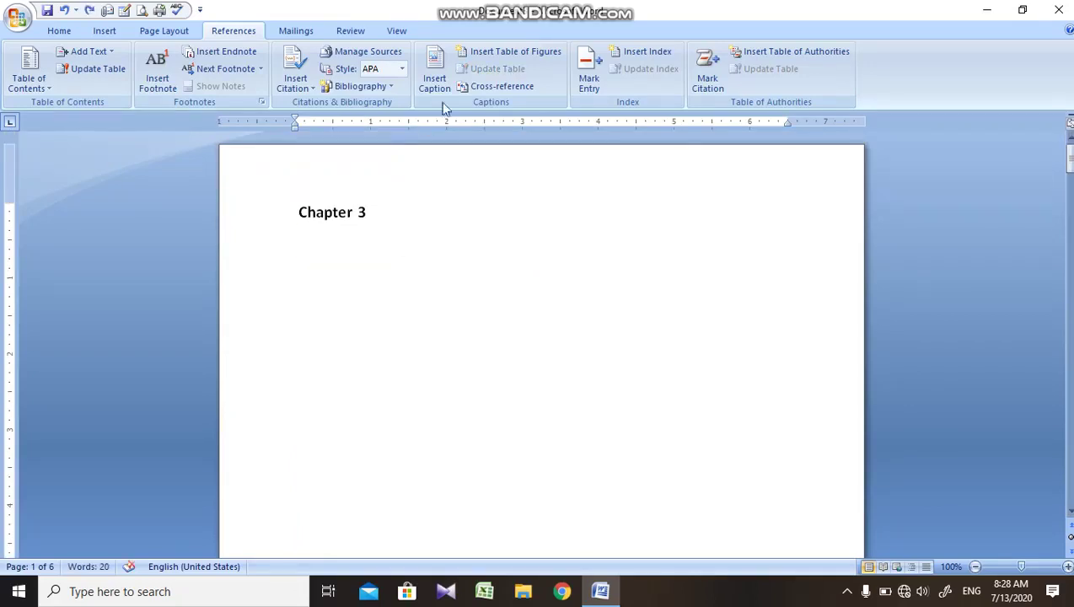
Step: Insert a table of figures using the Pic No caption label, listing Pic No I to III
click(539, 54)
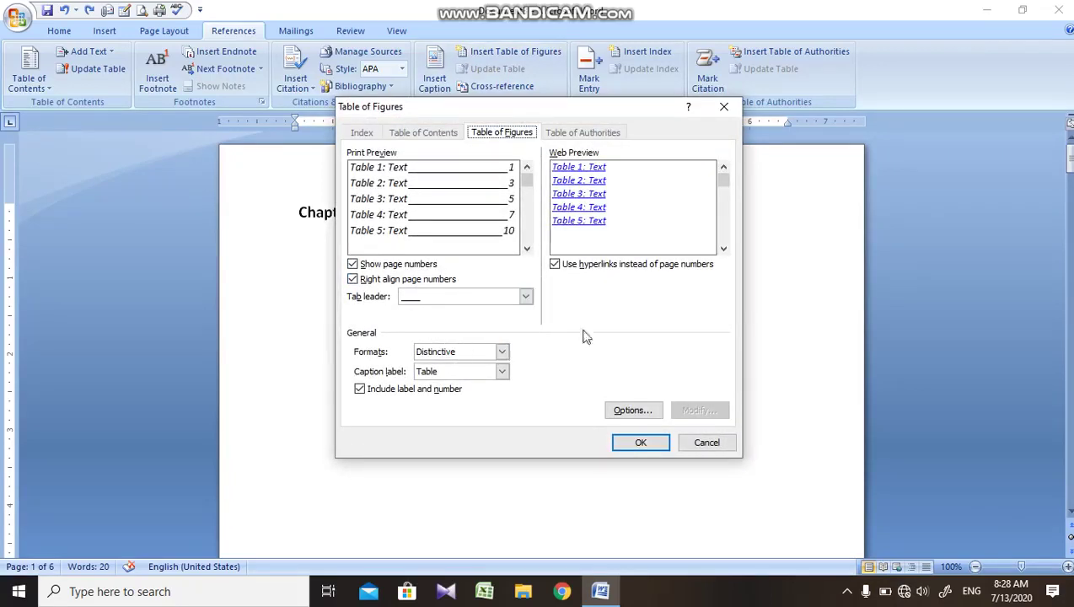
click(477, 372)
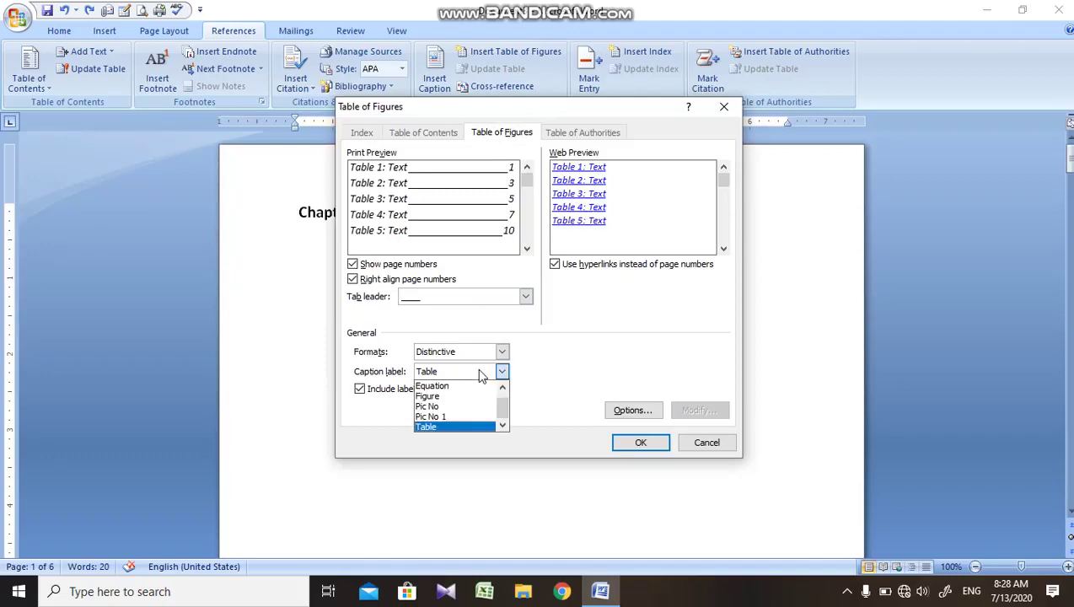
click(455, 417)
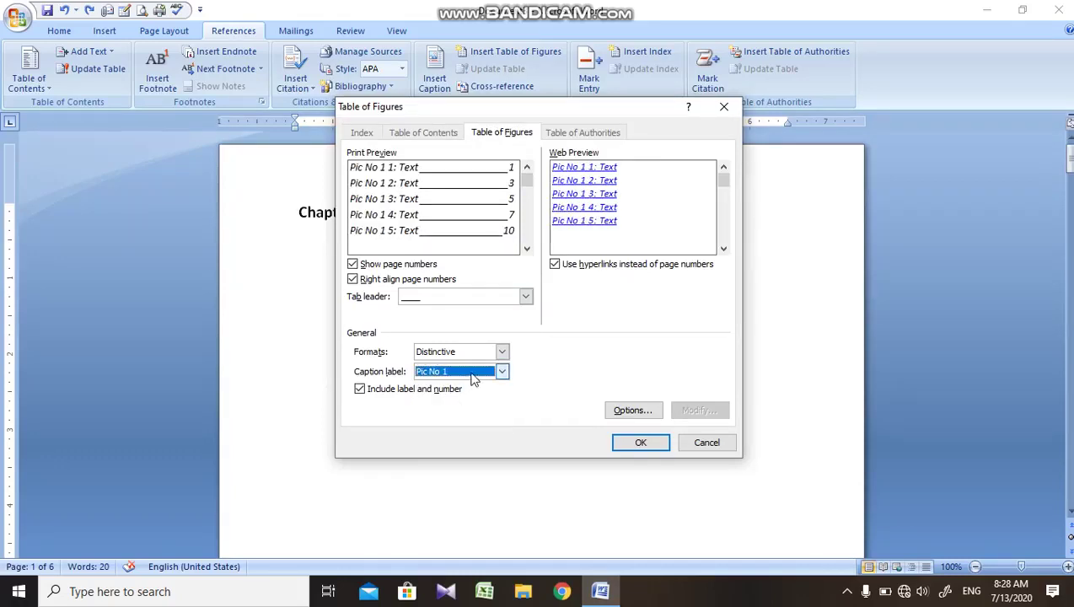
click(472, 377)
click(445, 405)
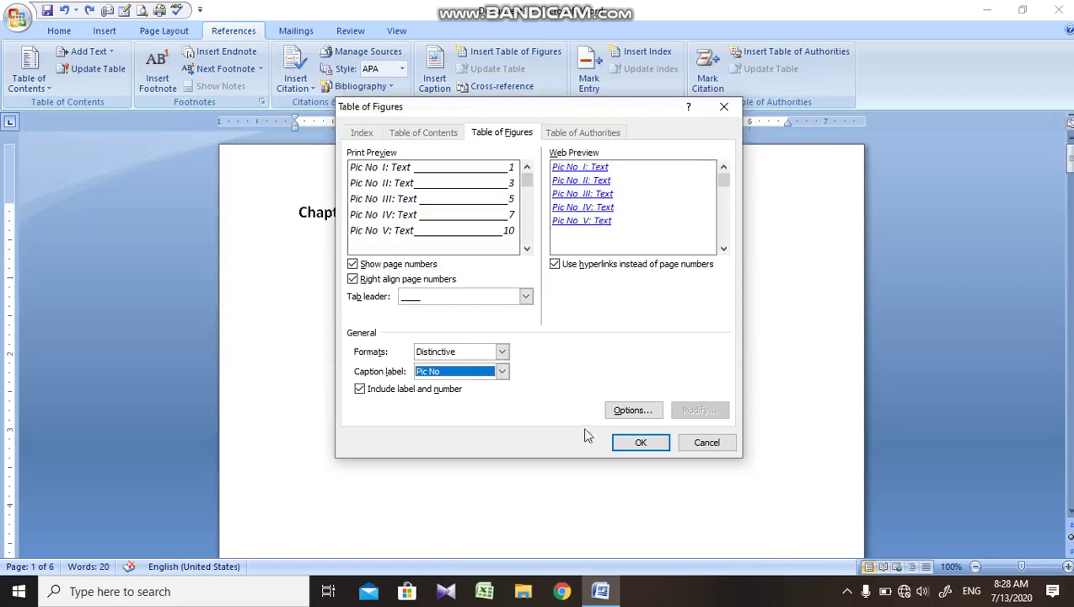
click(639, 443)
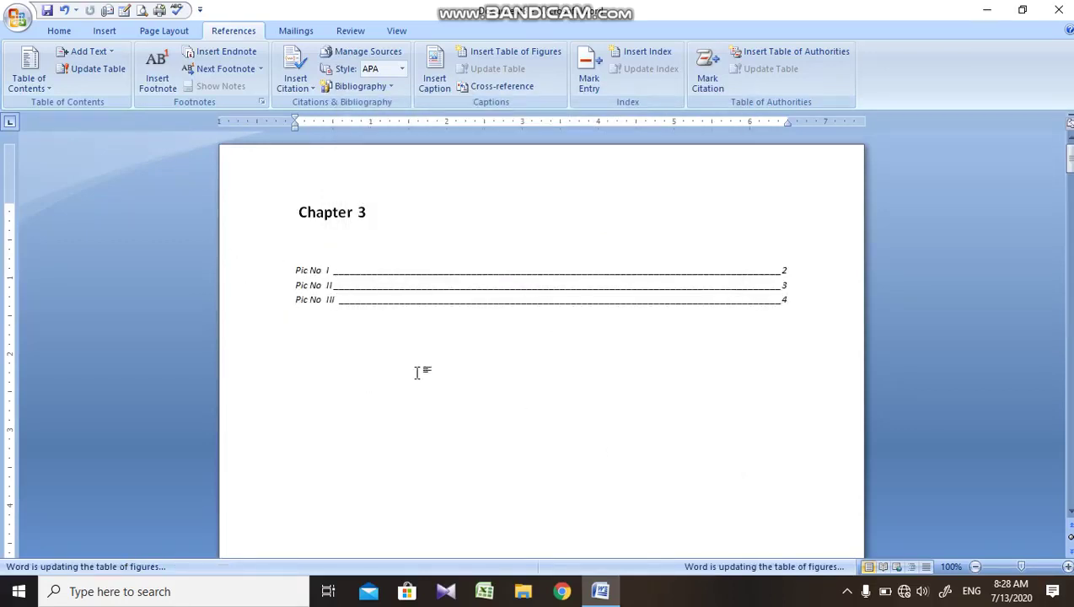
Step: Insert a second table of figures for the Table label, listing Table 1 and Table 2 with page numbers
click(509, 50)
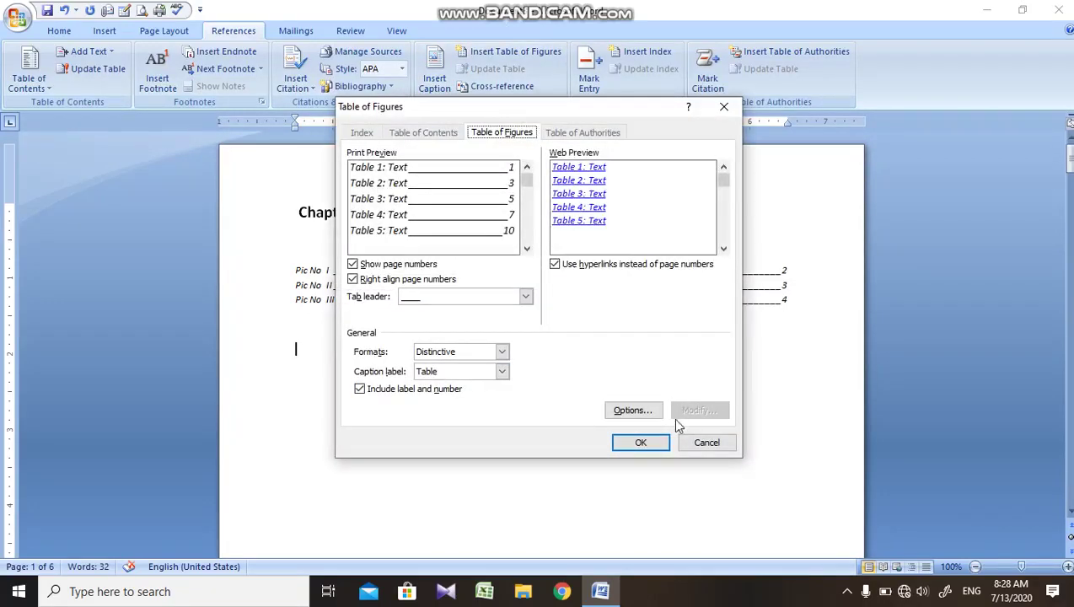
click(639, 442)
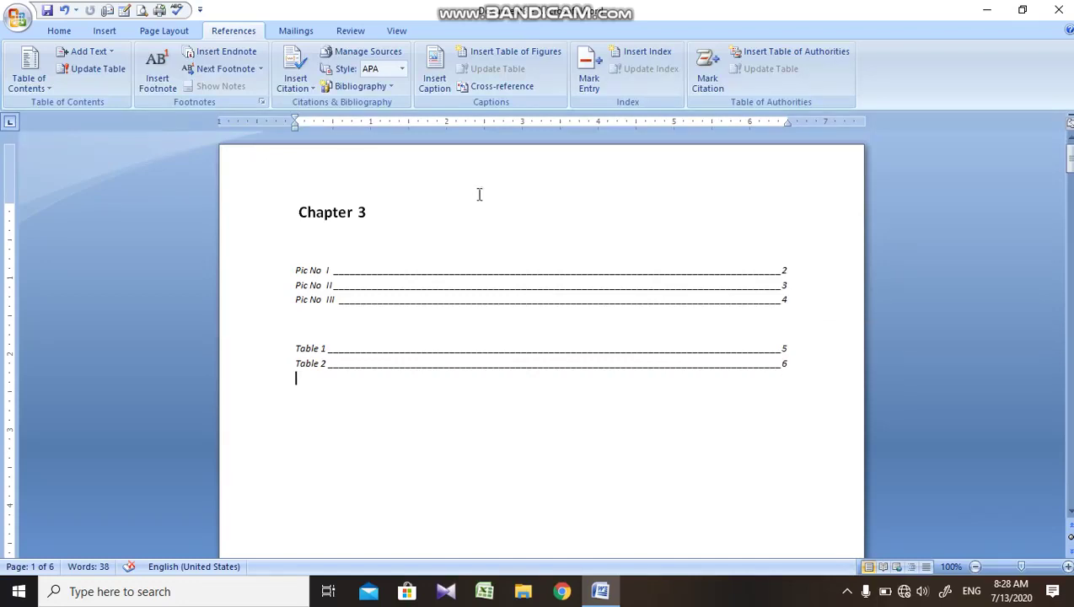
click(425, 270)
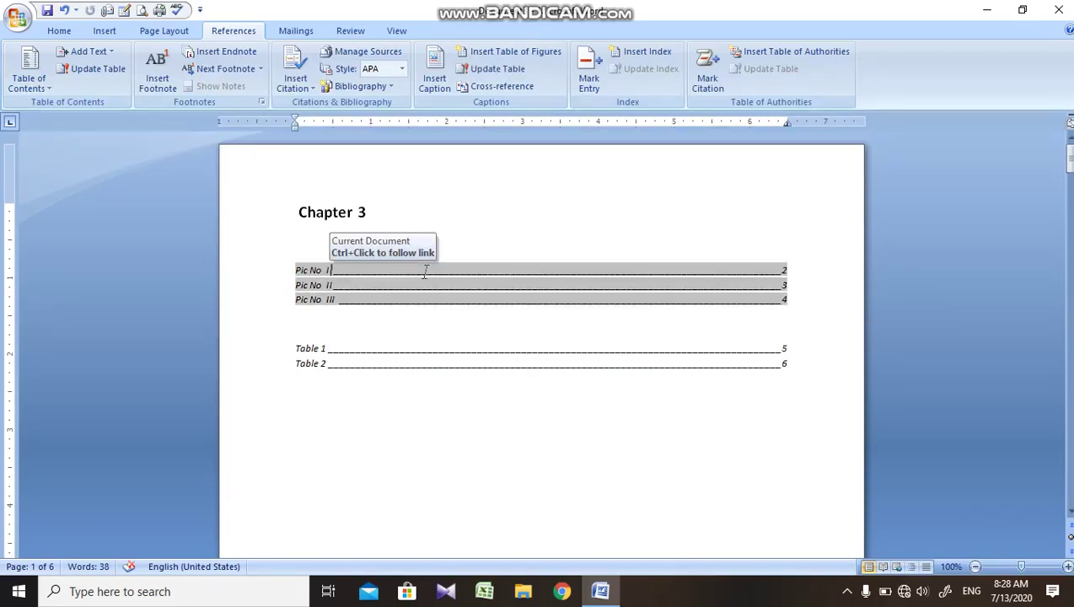
Step: Follow the Pic No I entry to its caption and scroll to the end of page 6
ctrl+click(426, 274)
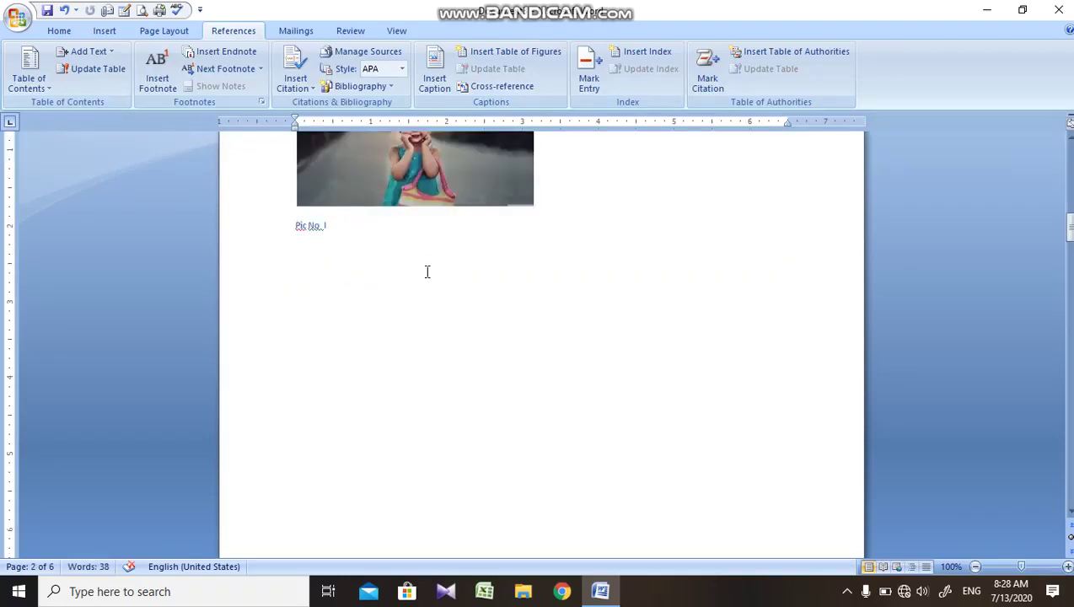
drag(1069, 225, 1069, 160)
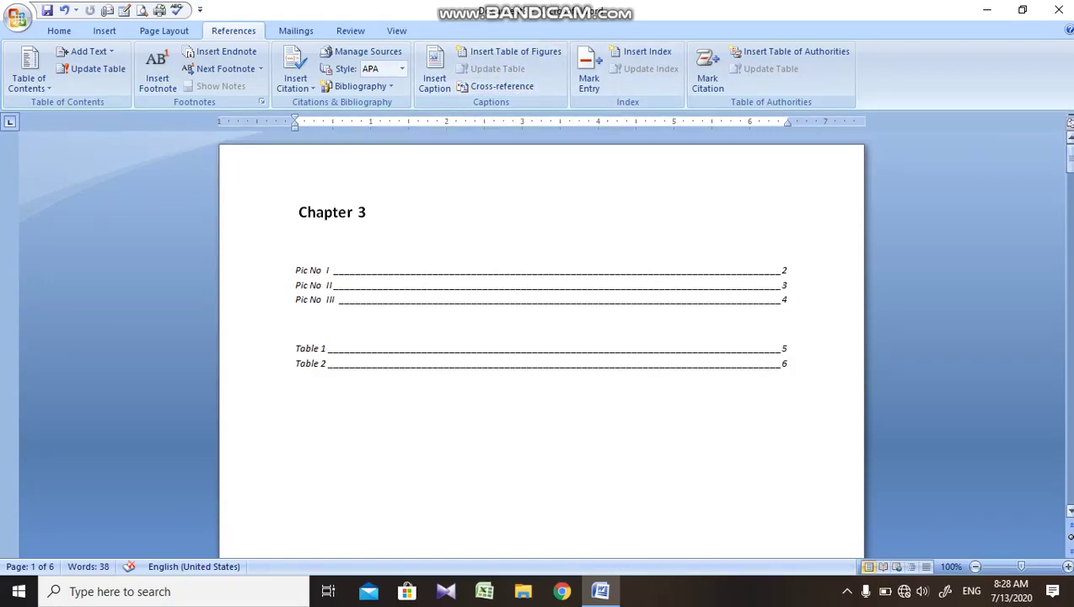
drag(1069, 156, 1069, 379)
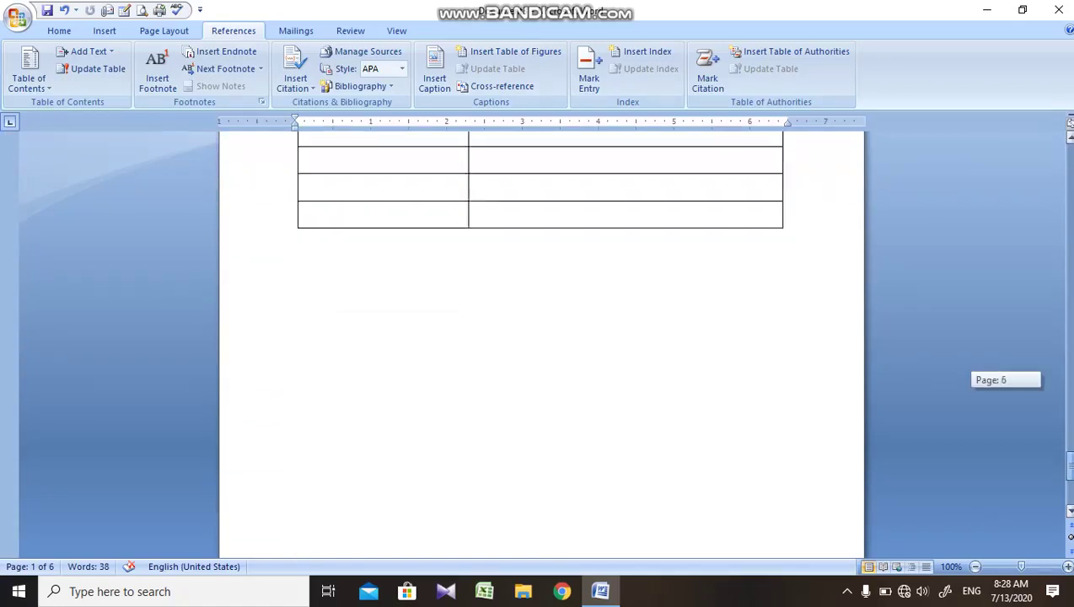
drag(1069, 458, 1069, 468)
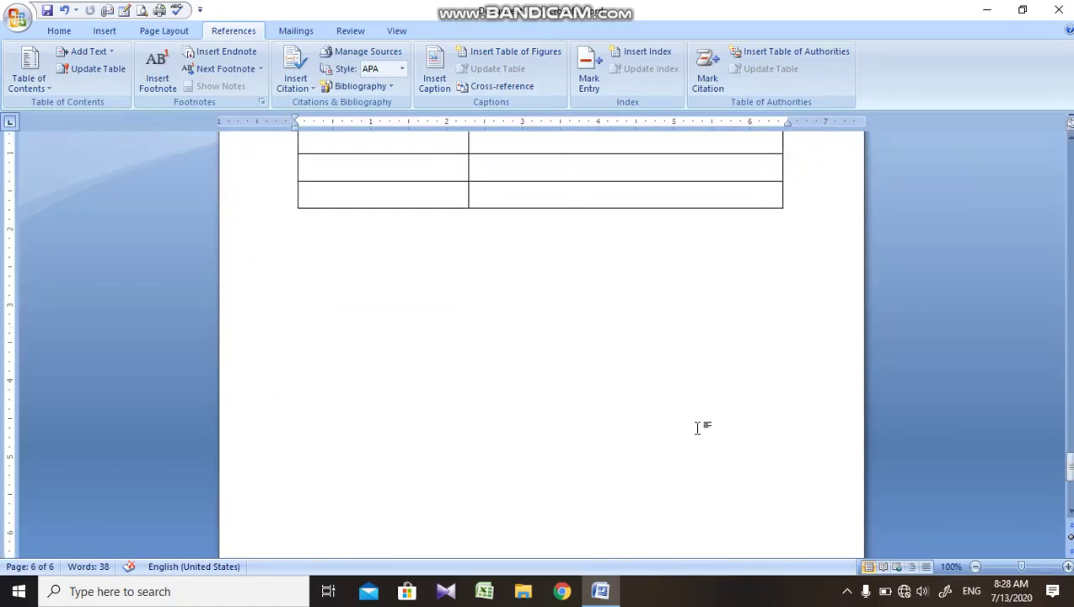
Step: Start page 7 and build a two-column, five-row table from a typed +----+----+ pattern
key(ctrl+Return)
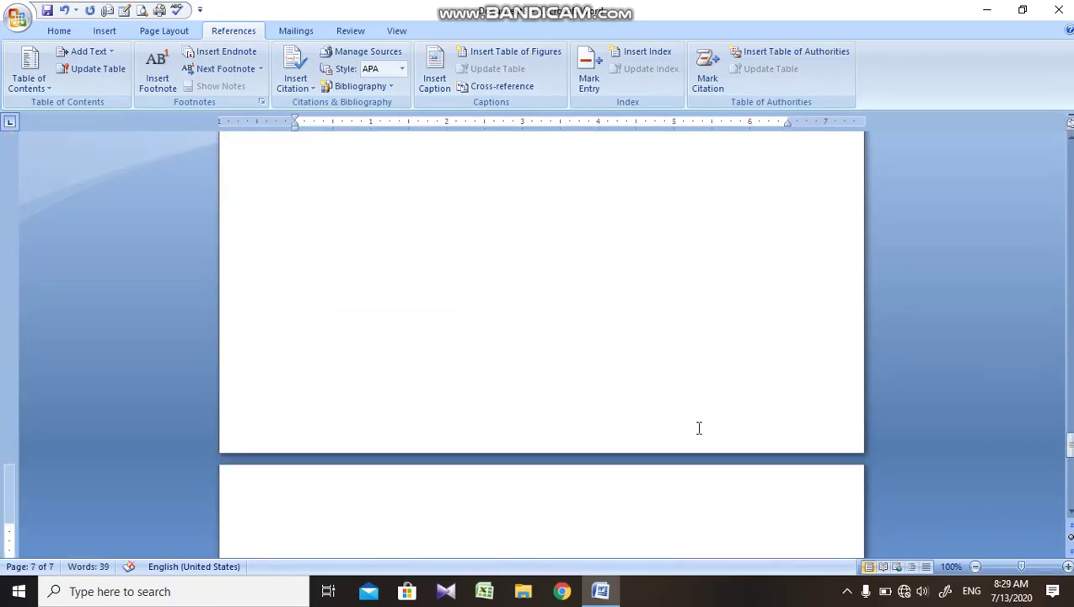
text(+-------------+-------------+)
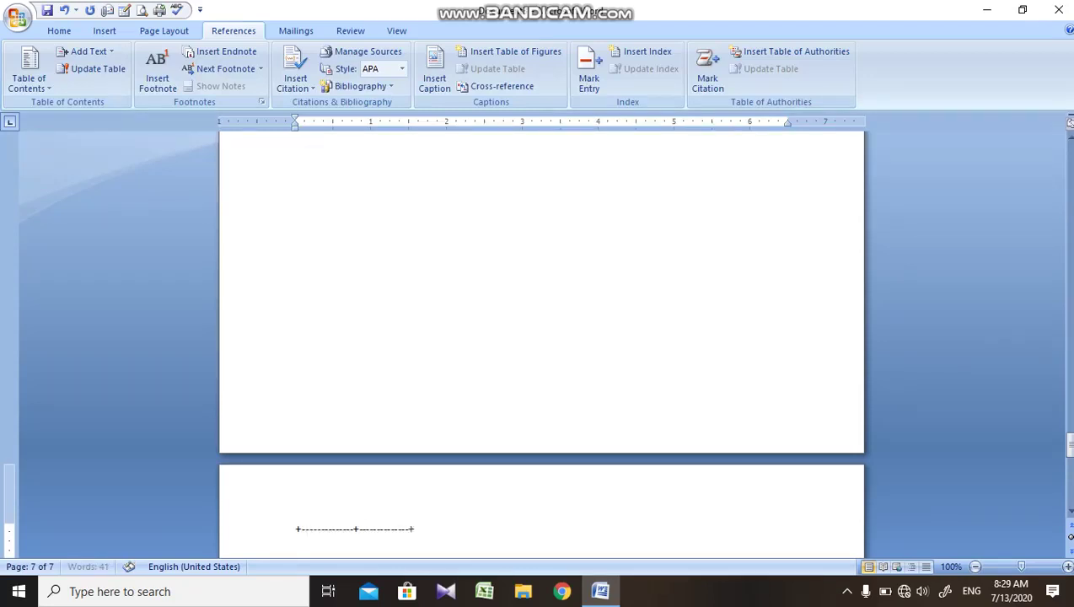
key(Return)
key(BackSpace)
key(Return)
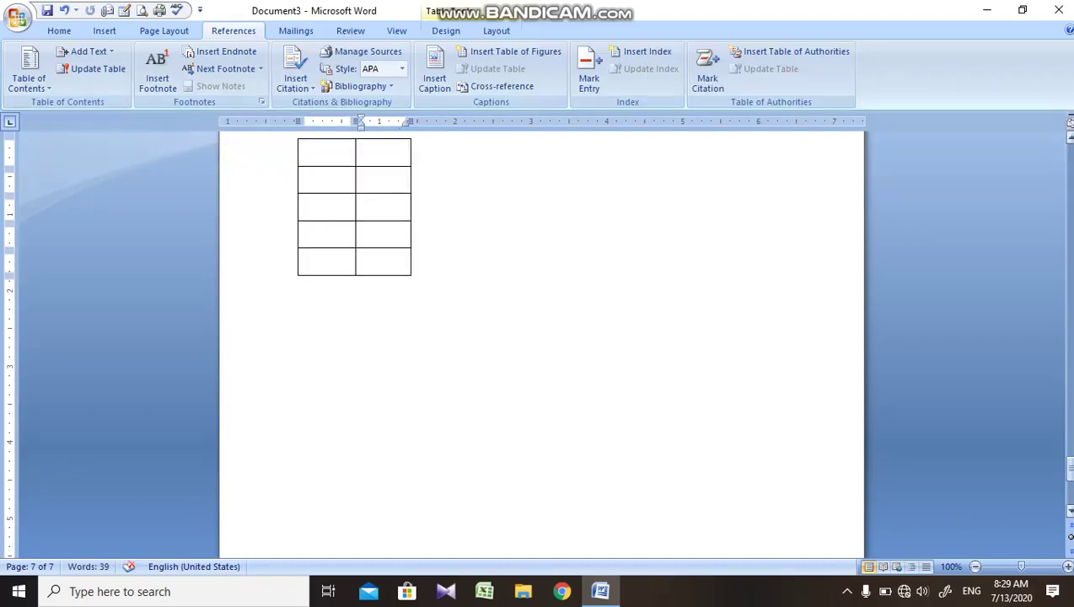
drag(1067, 467, 1067, 450)
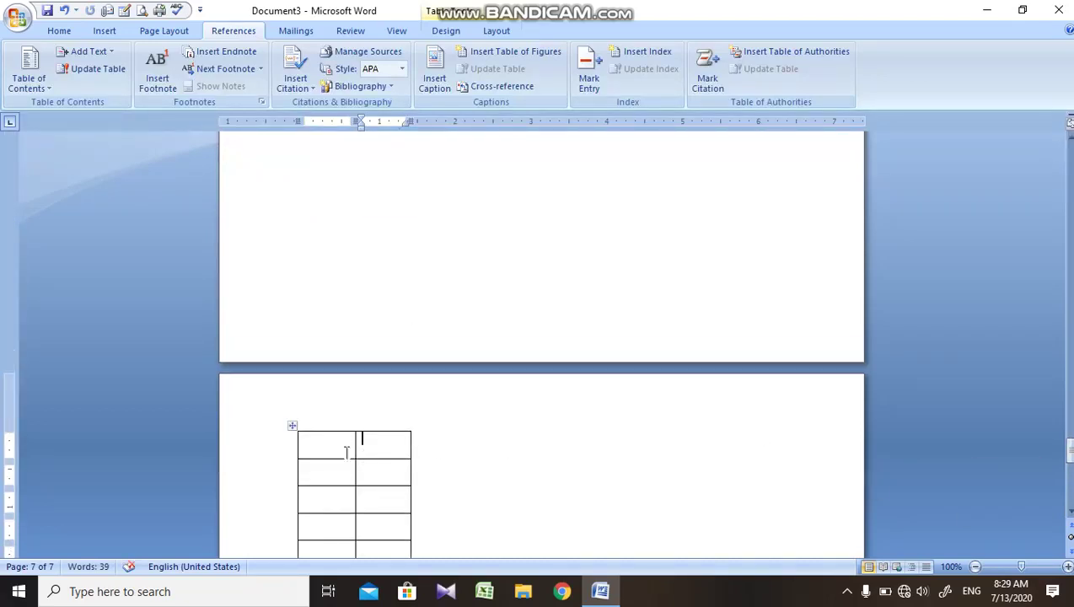
click(291, 425)
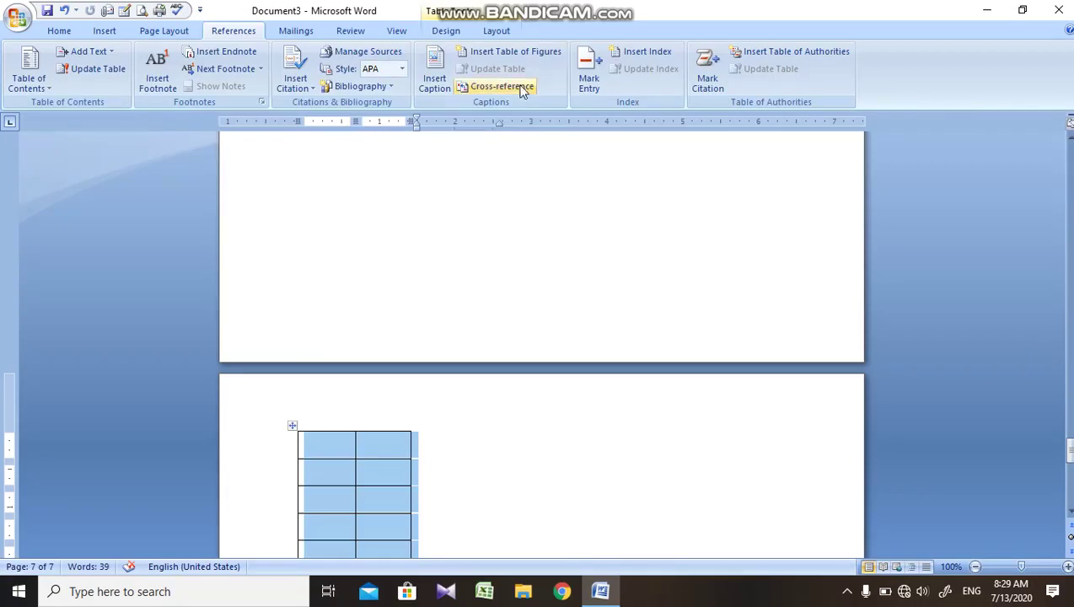
Step: Caption the new table 'Table 3' above it, then jump back to the document start
click(432, 80)
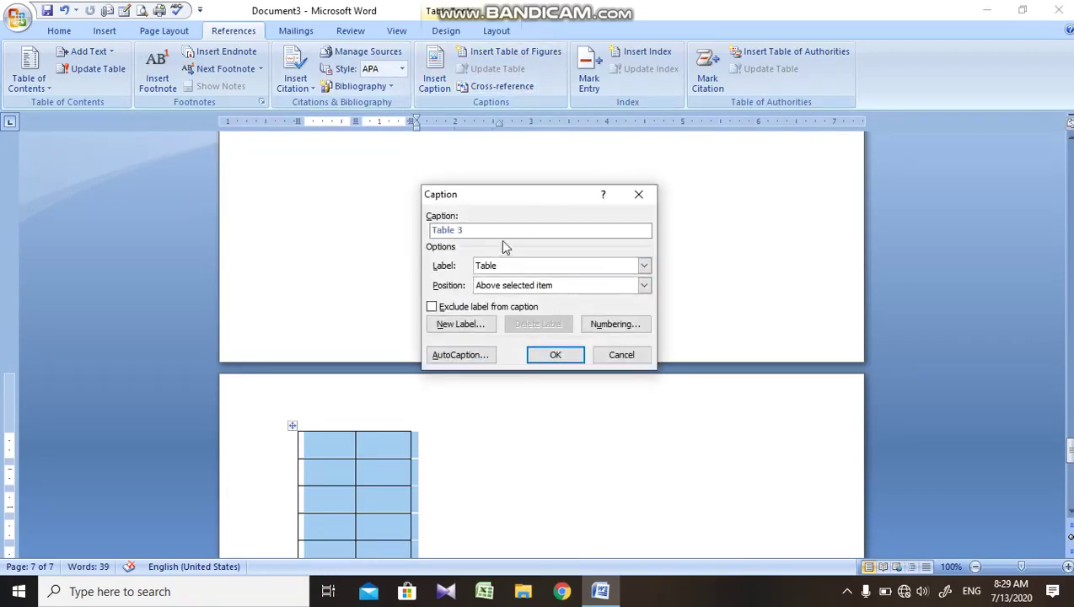
click(552, 354)
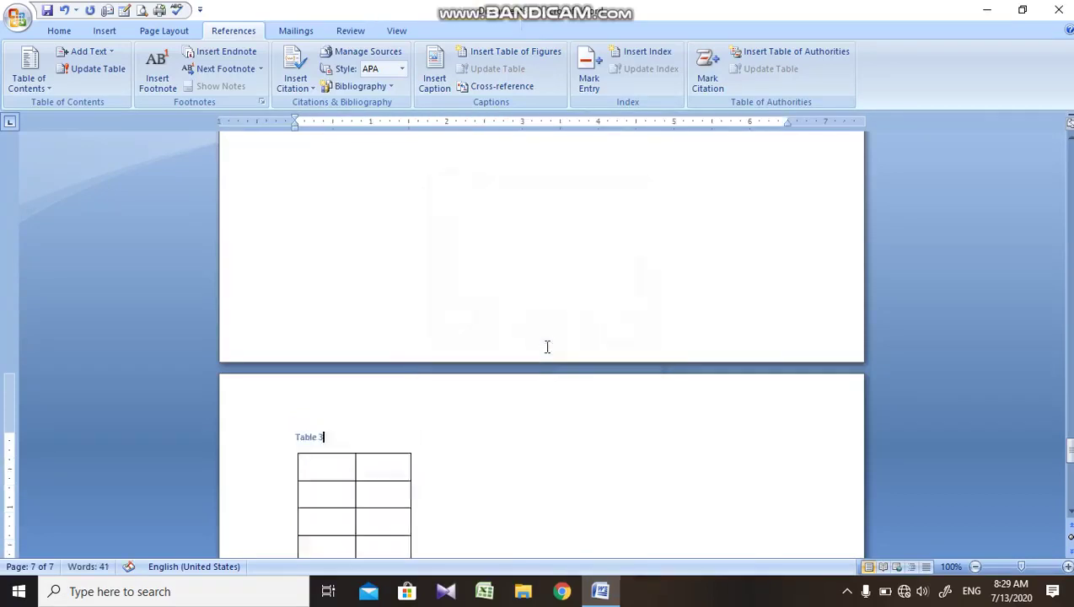
key(ctrl+Home)
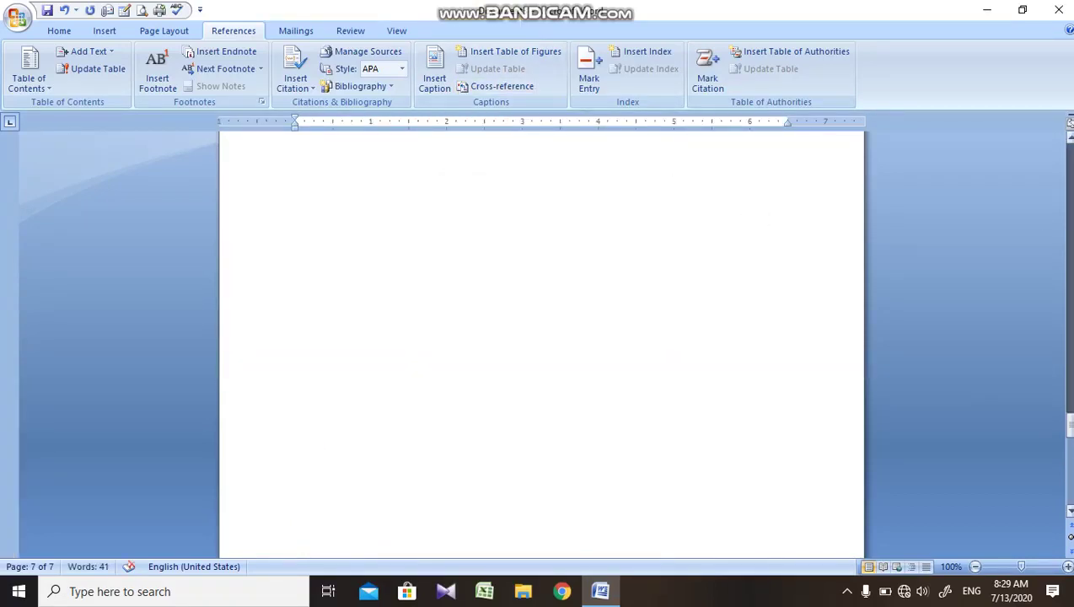
drag(1068, 173, 1069, 156)
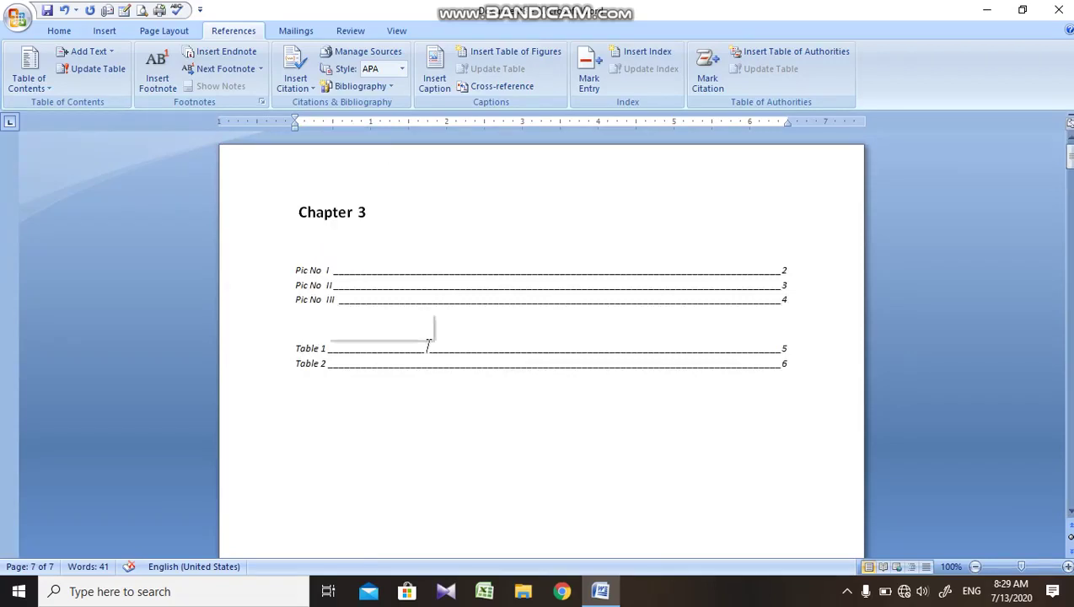
Step: Update the entire Table list field so it adds Table 3 on page 7
click(419, 347)
right_click(345, 350)
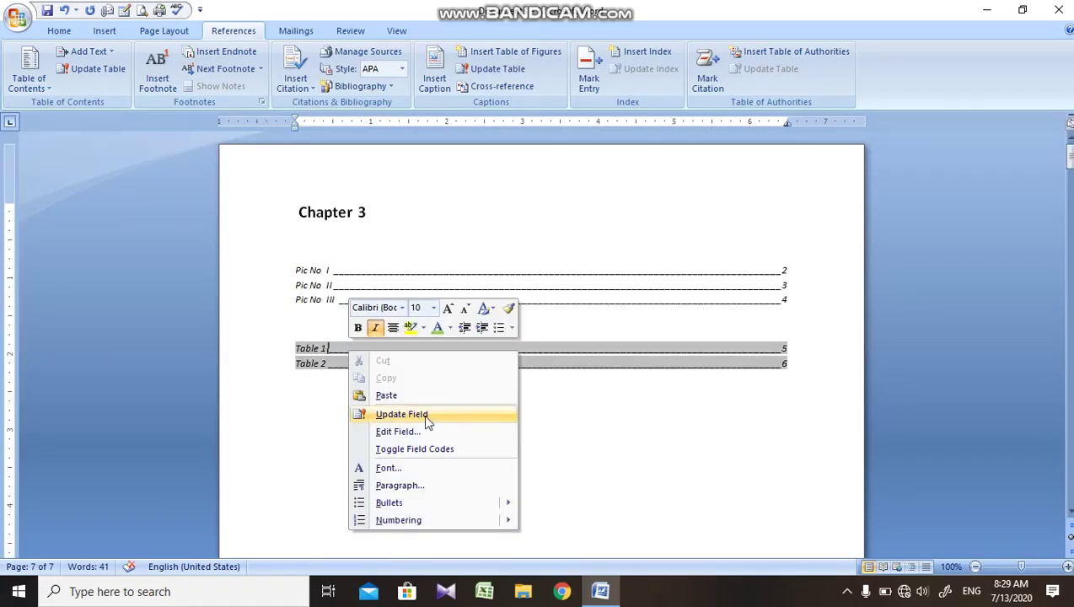
click(497, 69)
click(522, 295)
click(546, 318)
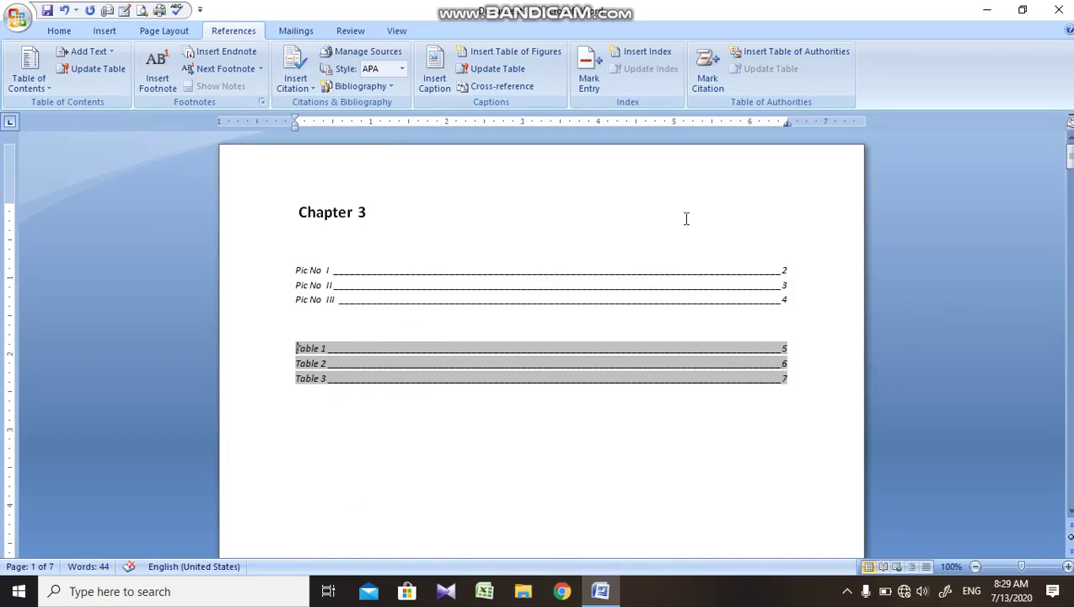
Step: Insert a hyperlinked Table 3 cross-reference before the Table 1 entry and follow it to page 7
click(501, 87)
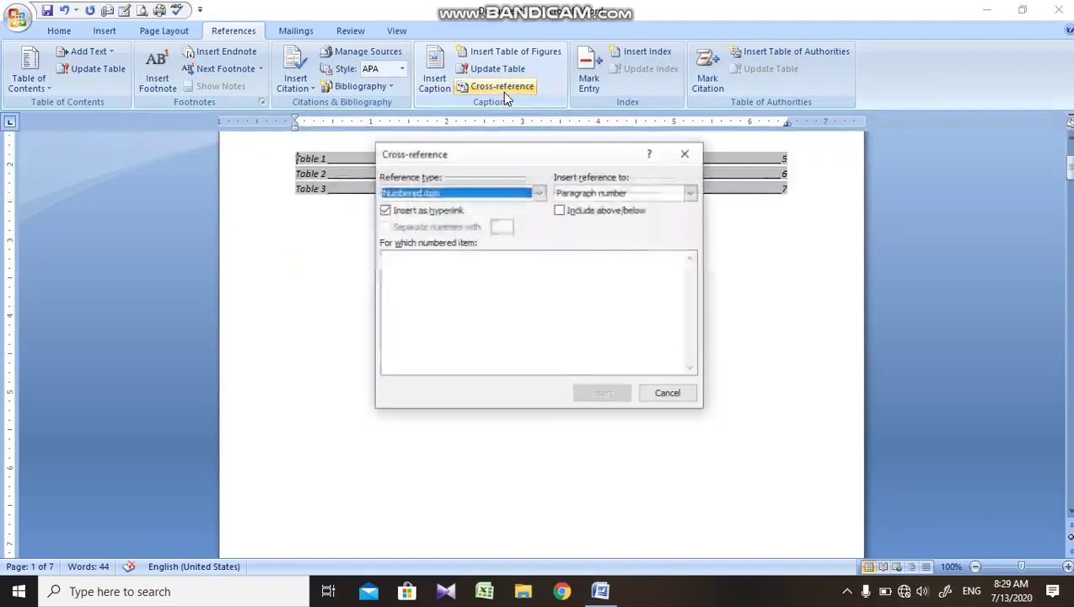
click(448, 194)
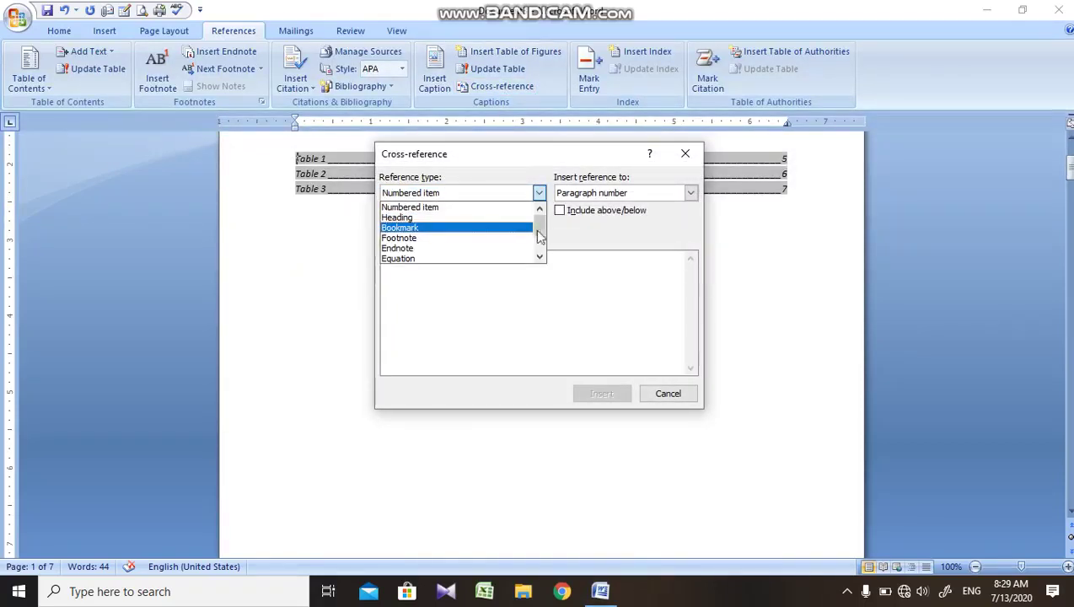
drag(540, 233, 543, 240)
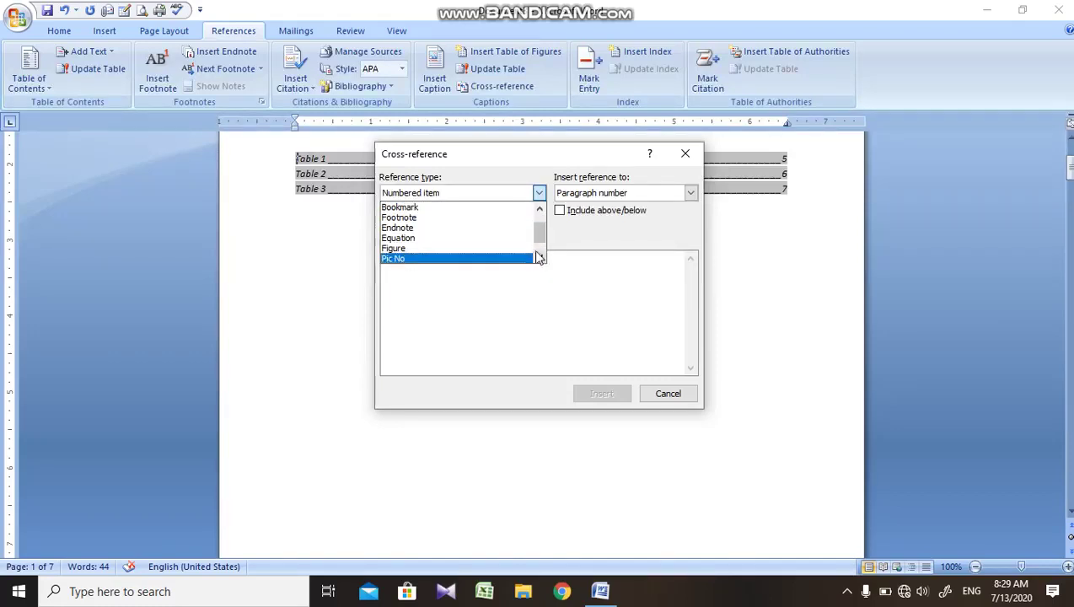
drag(539, 236, 539, 245)
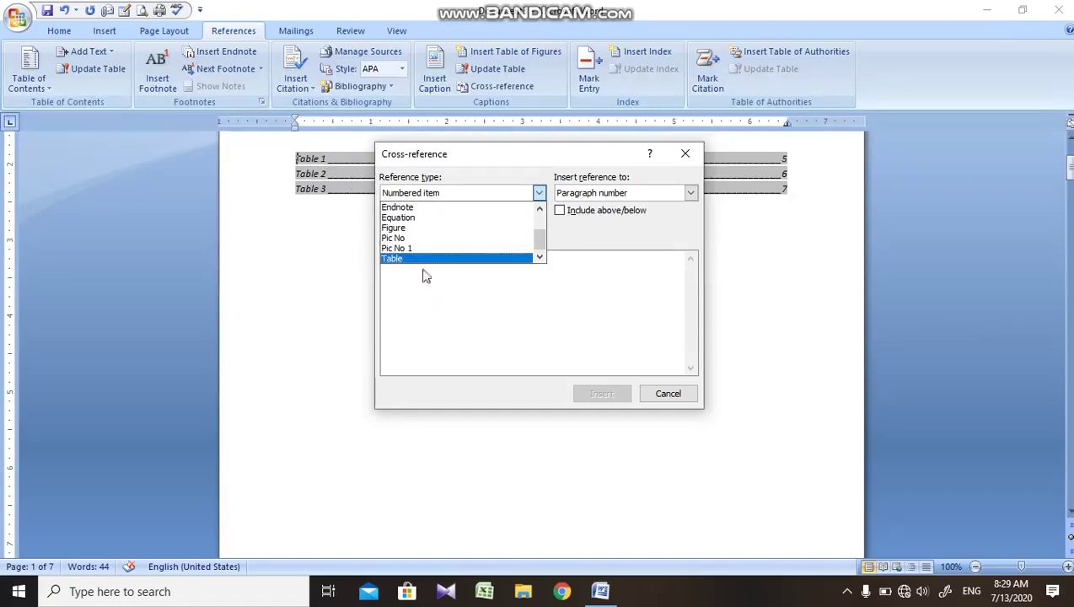
click(424, 262)
click(410, 278)
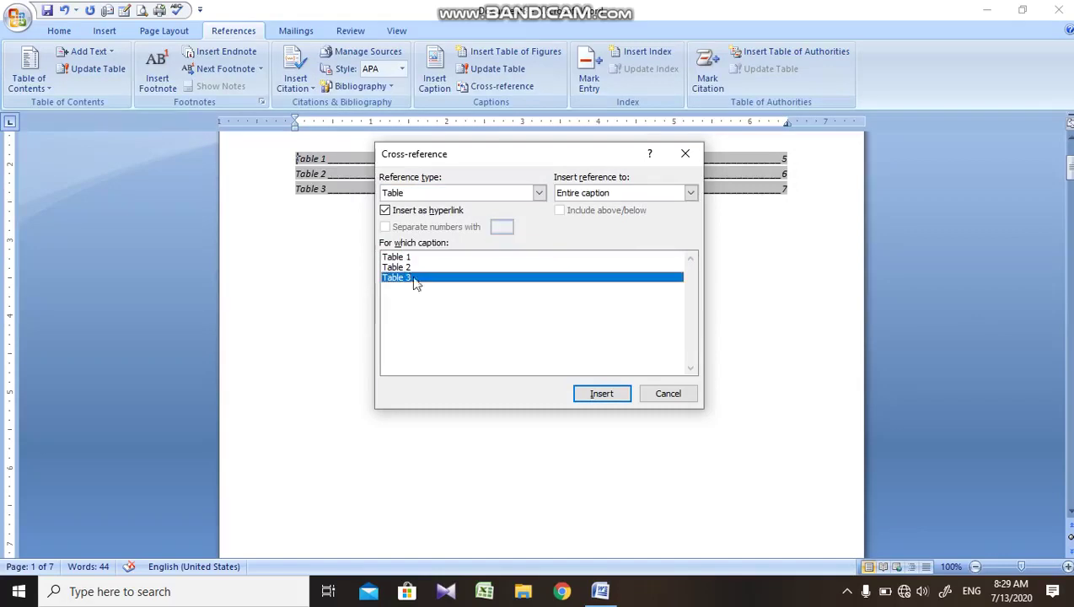
click(625, 400)
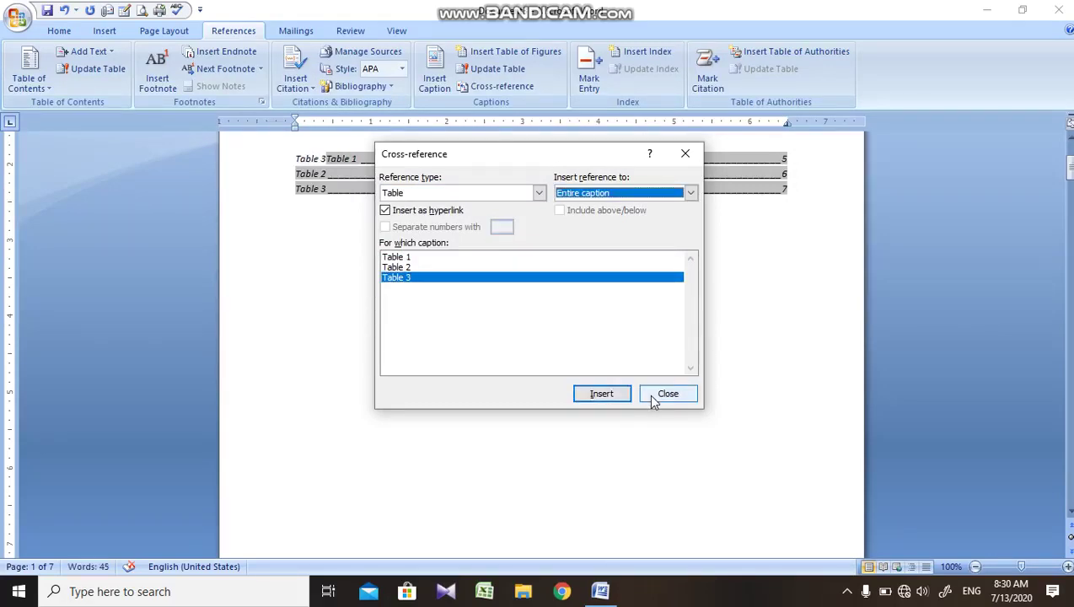
click(653, 396)
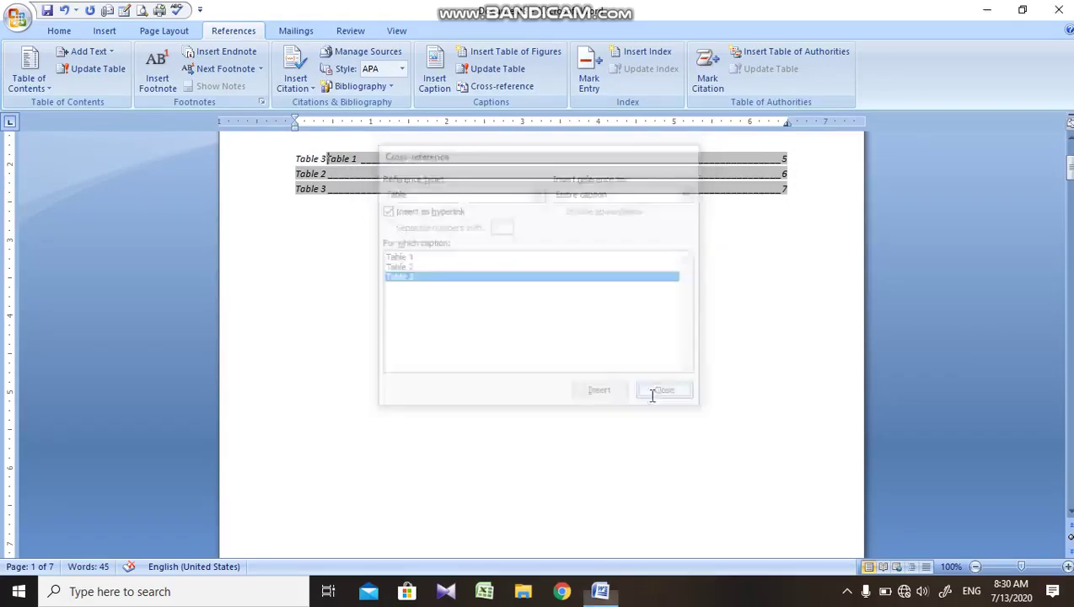
click(301, 160)
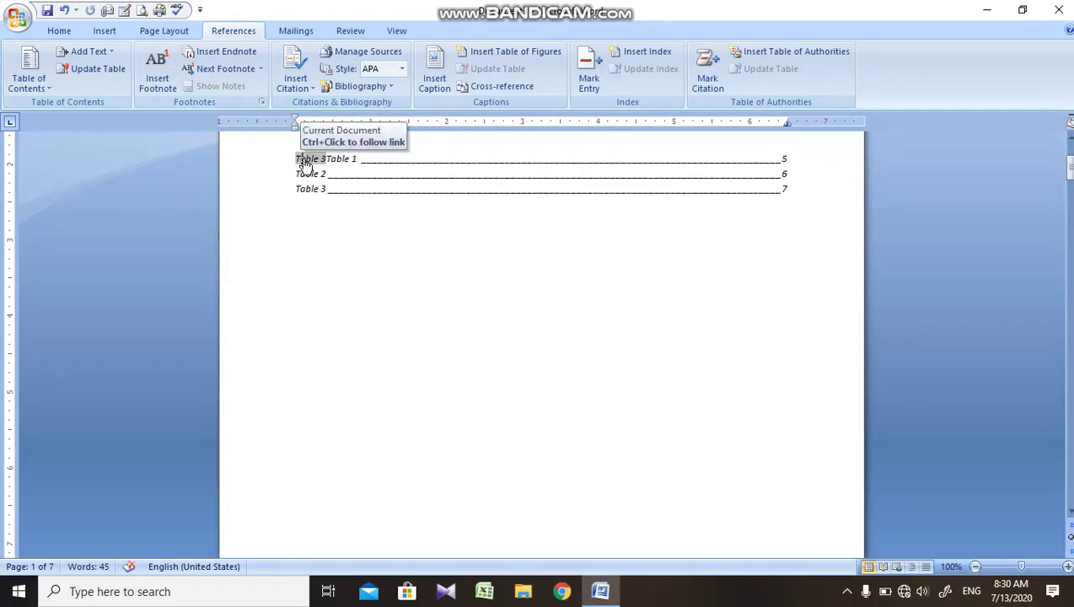
ctrl+click(301, 159)
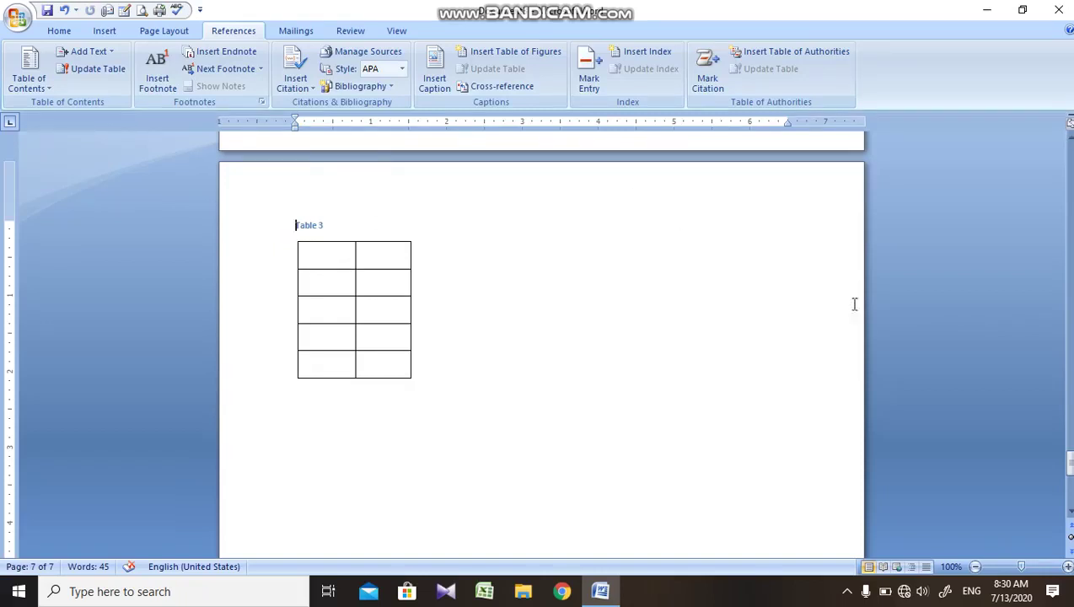
Step: Scroll back up to the Chapter 3 figure lists on page 2 and reopen the Cross-reference dialog
scroll(540, 337, up, 3)
scroll(539, 337, up, 5)
drag(1068, 386, 1068, 359)
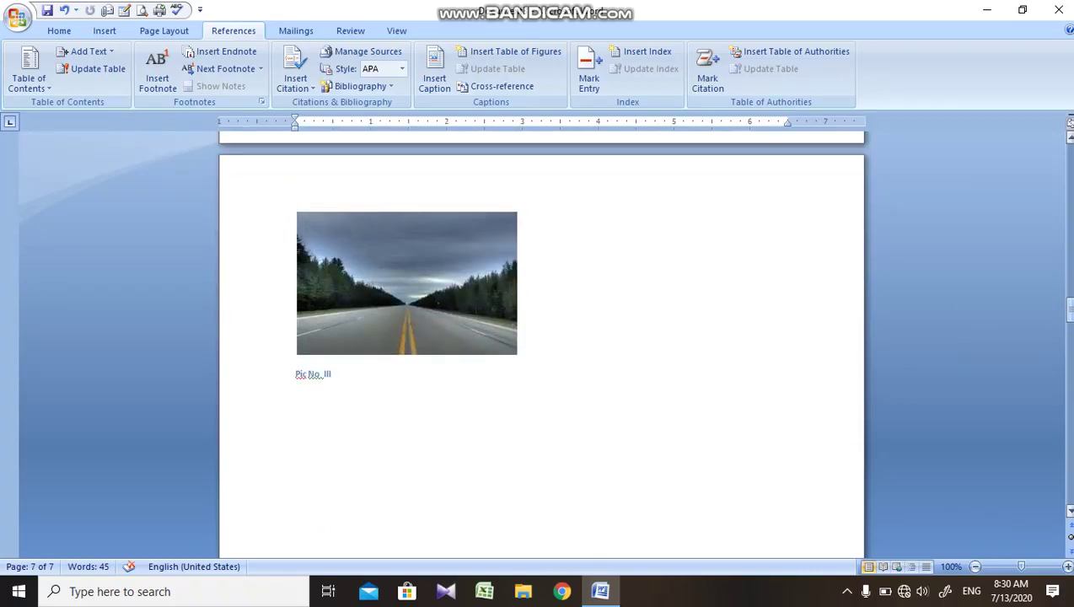
drag(1068, 359, 1068, 305)
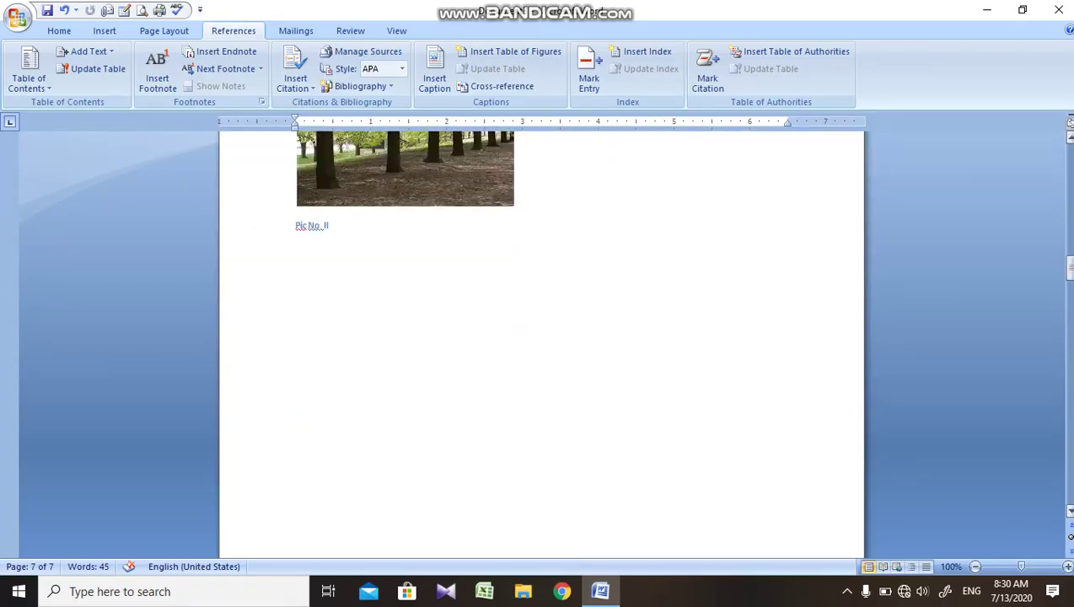
scroll(541, 345, up, 5)
scroll(423, 245, up, 10)
scroll(423, 244, up, 5)
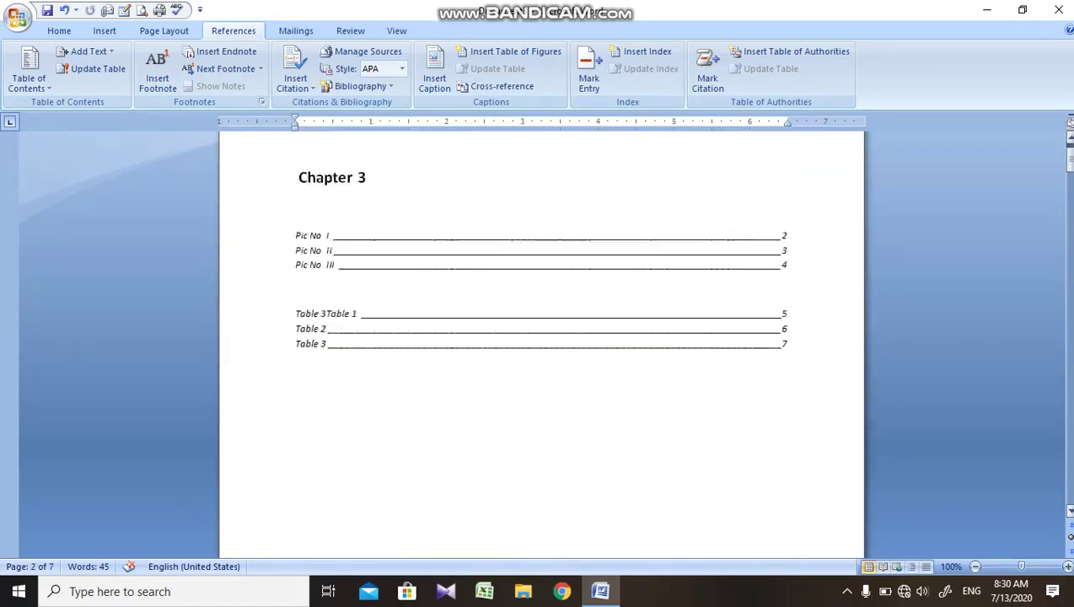
scroll(423, 244, up, 4)
click(349, 286)
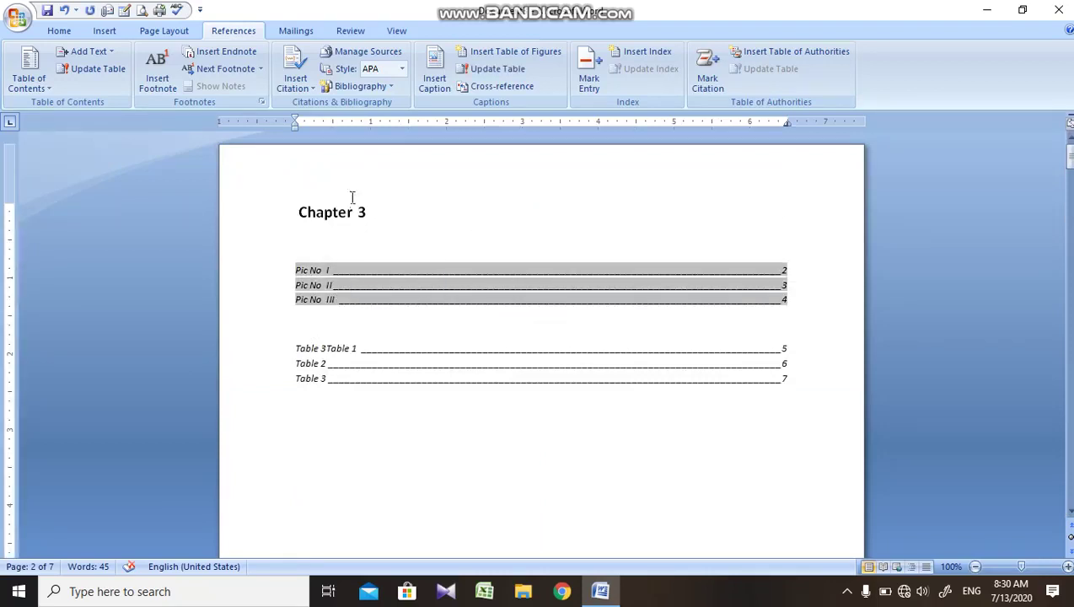
click(472, 87)
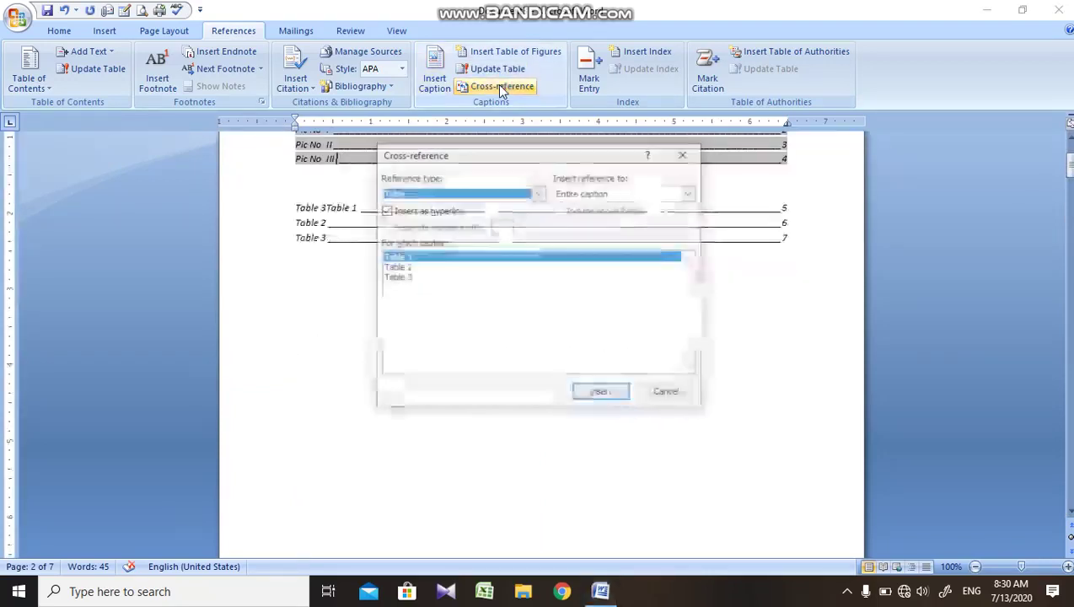
Step: Review the Insert reference to choices for Table captions, then cancel without inserting anything
click(638, 194)
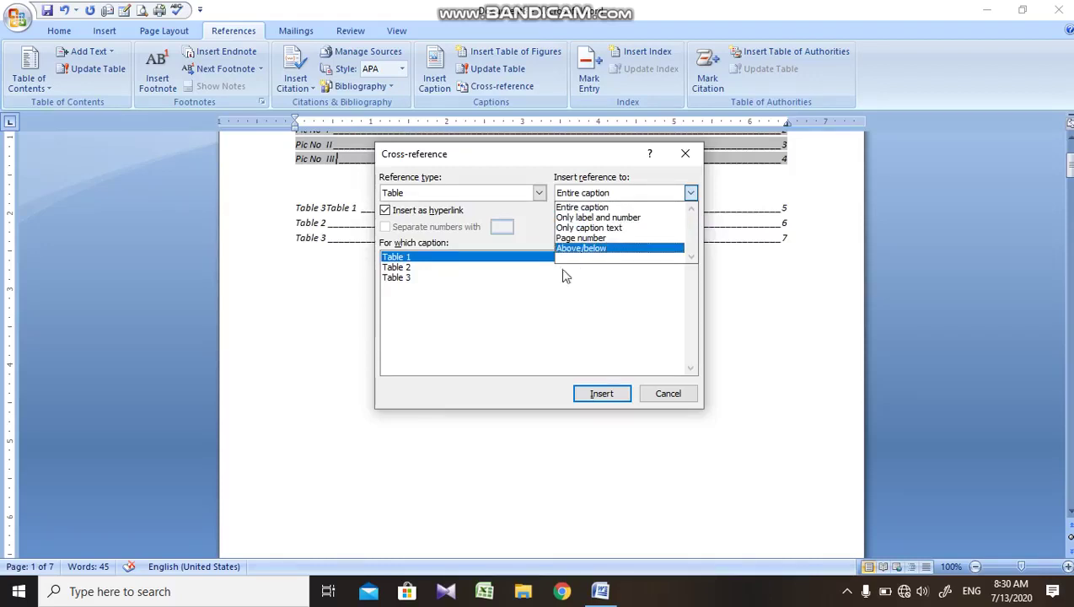
click(685, 396)
click(684, 396)
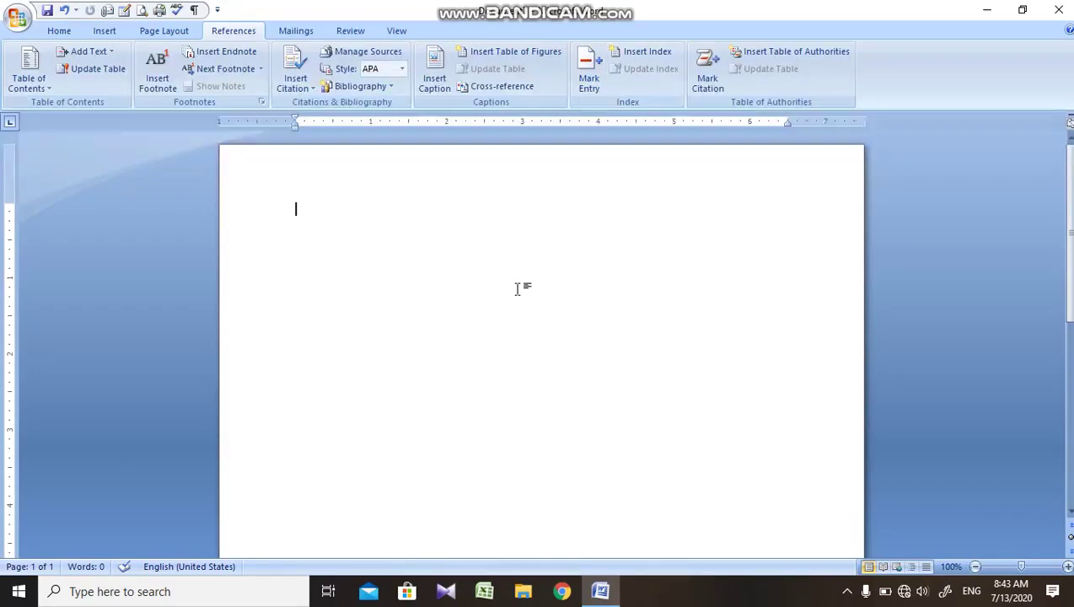
Step: Type Apple, Ball, Cat, Dog, Egg and Fish on six separate lines of the blank page
key(alt+shift+x)
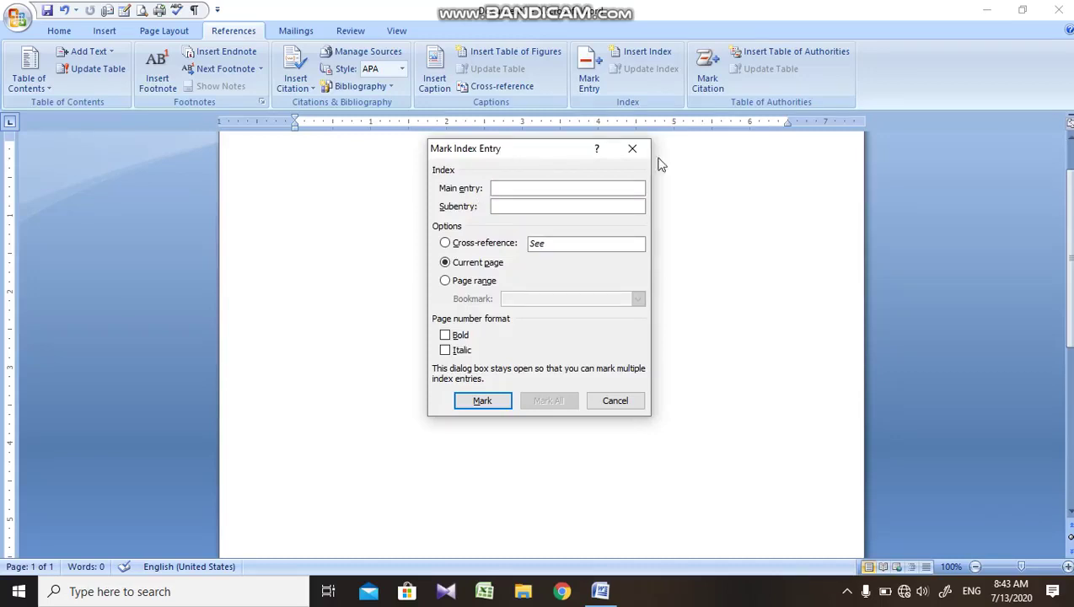
click(633, 149)
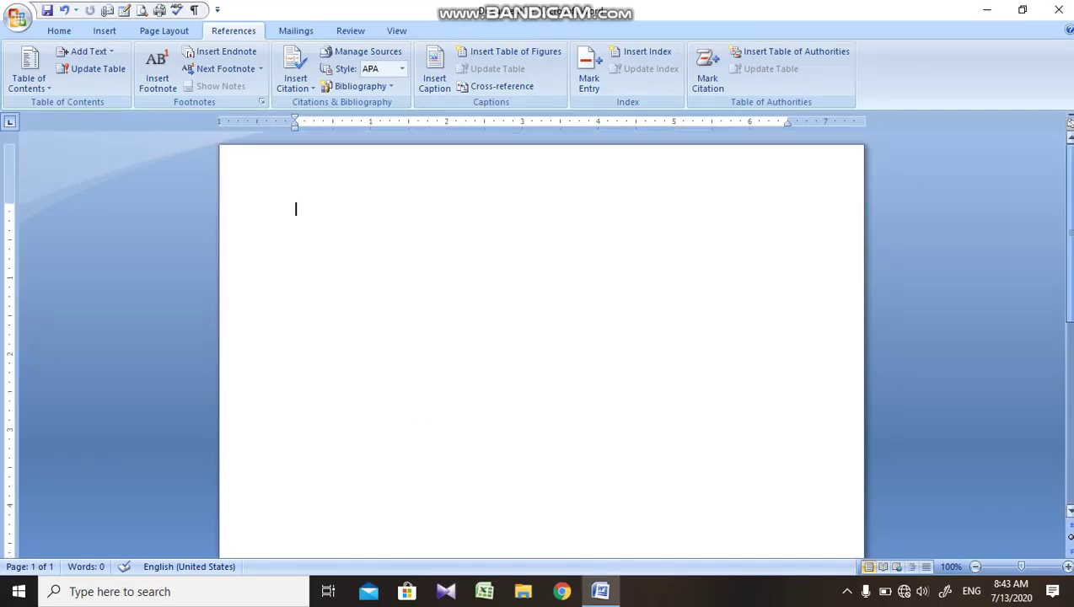
text(Ap)
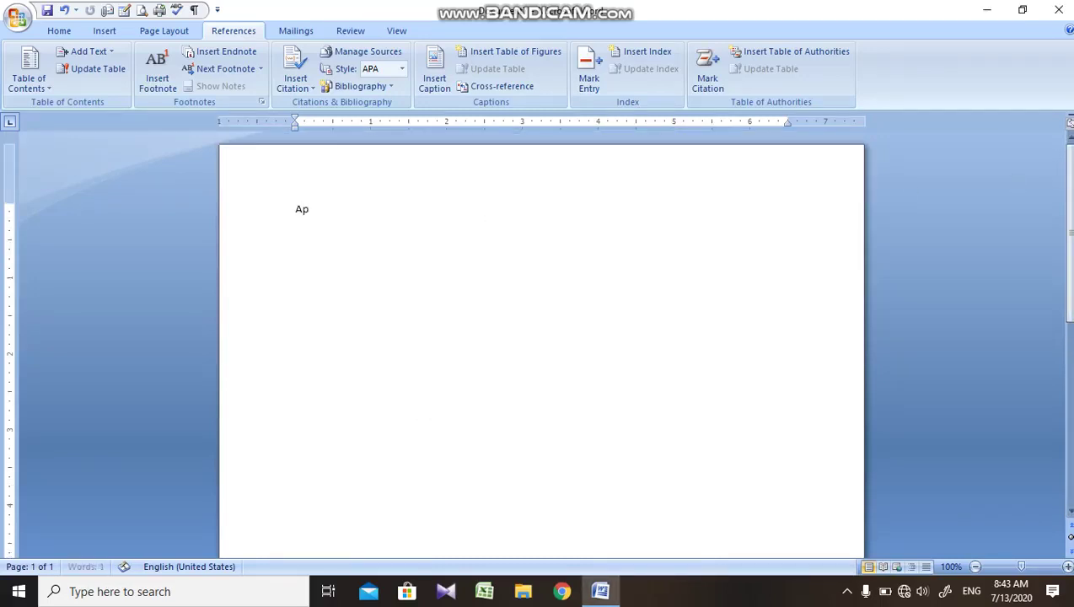
text(ple )
text(Ball)
key(Return)
text(Cat)
key(Return)
text(Dog)
key(Return)
text(gg )
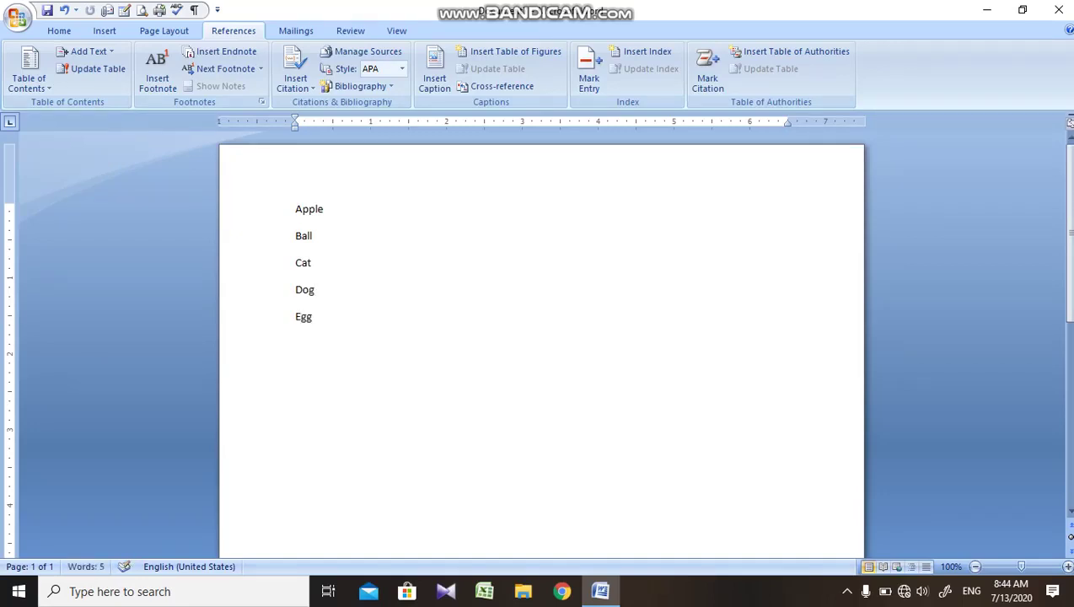
text(Fi)
key(BackSpace)
key(BackSpace)
text(sh)
click(266, 220)
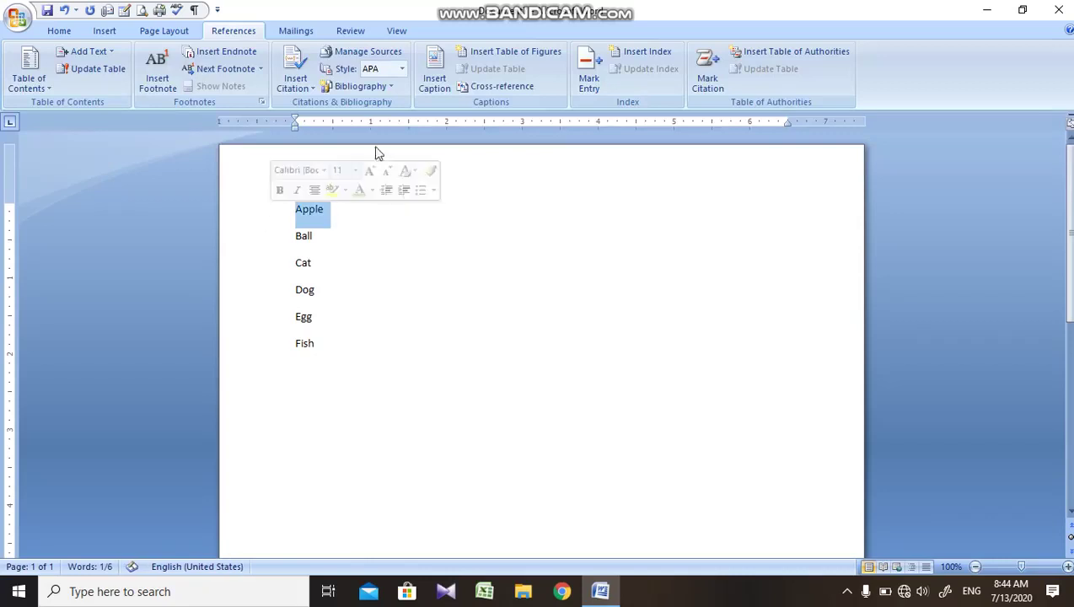
Step: Mark Apple and Ball as index entries, clearing the cross-reference text
click(591, 80)
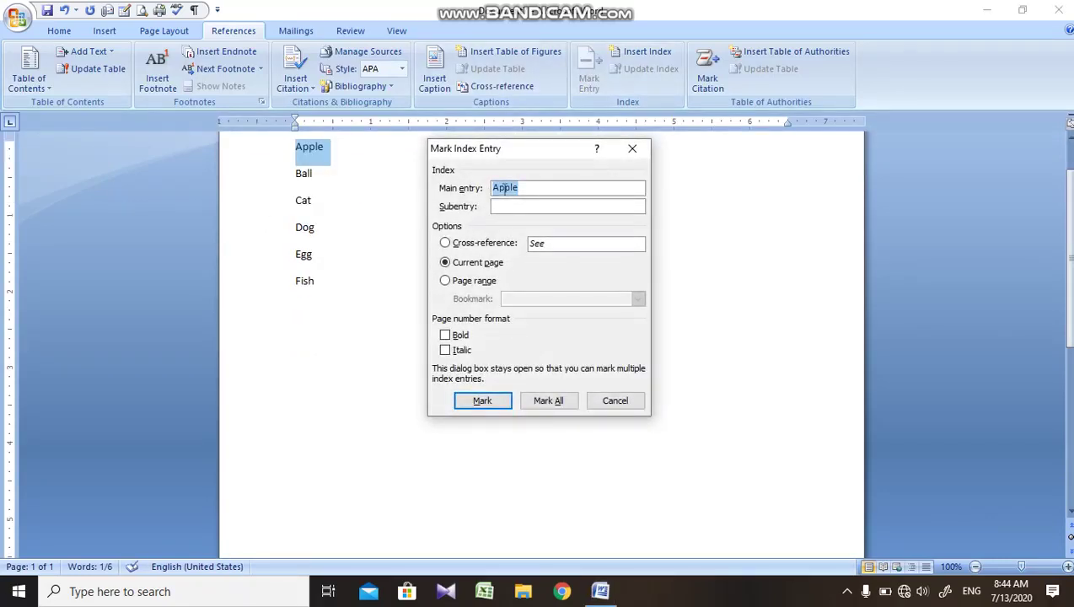
click(479, 244)
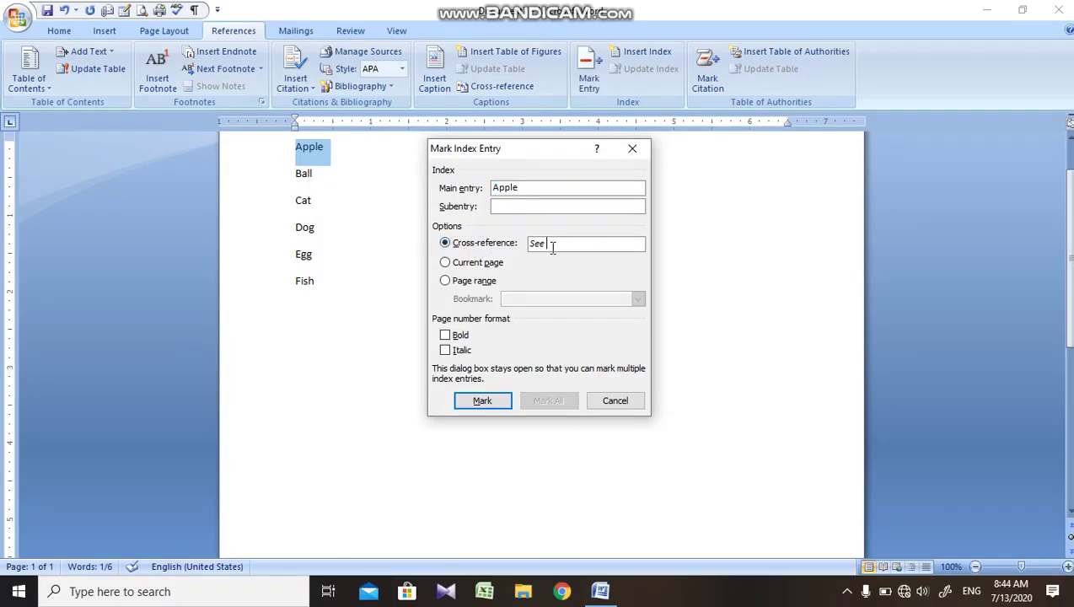
key(BackSpace)
click(482, 402)
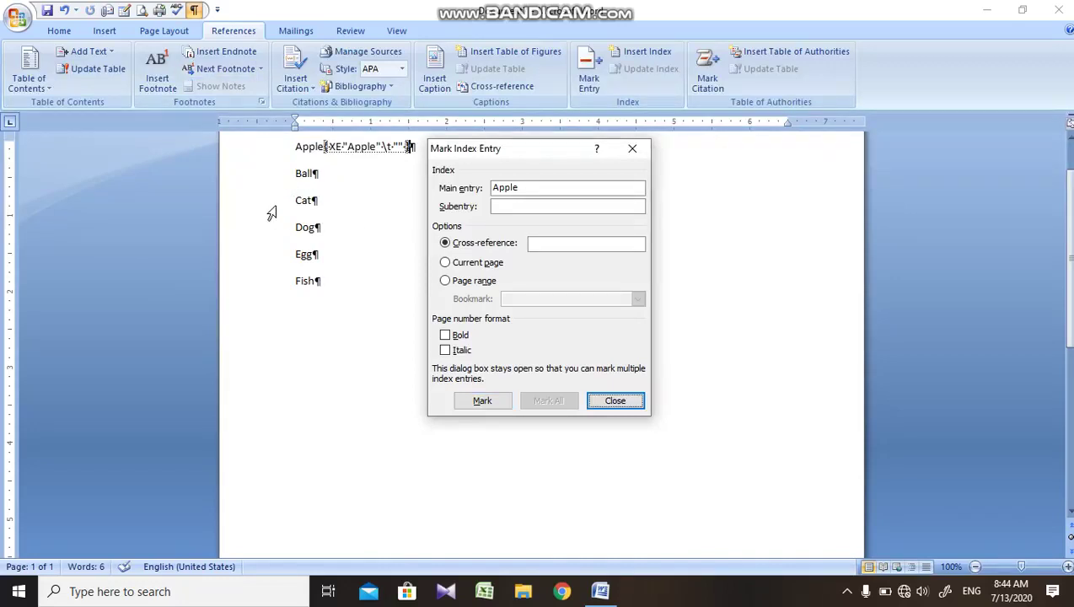
click(272, 212)
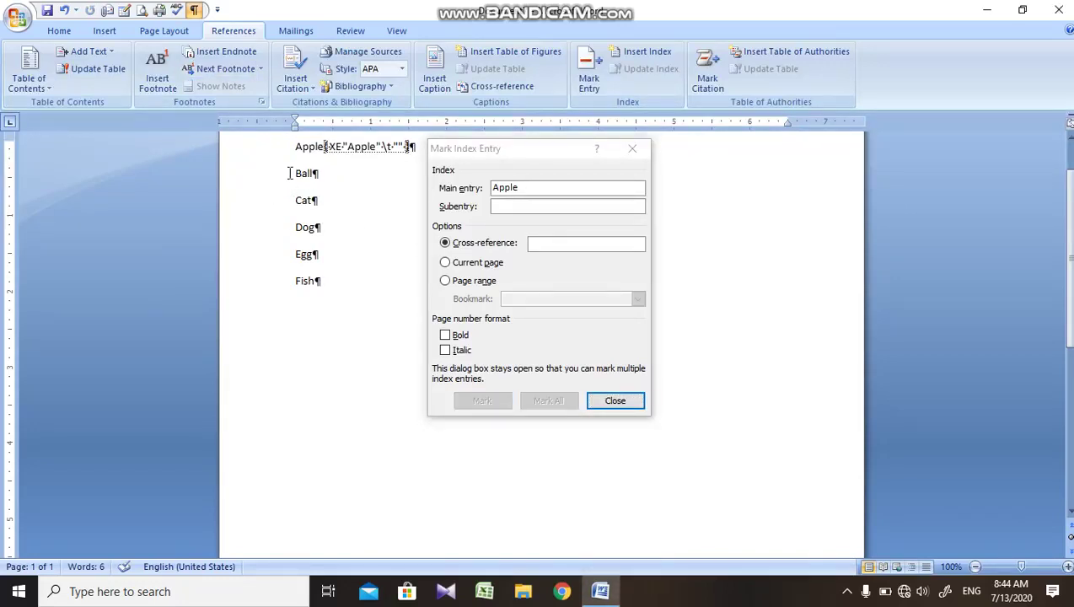
click(267, 182)
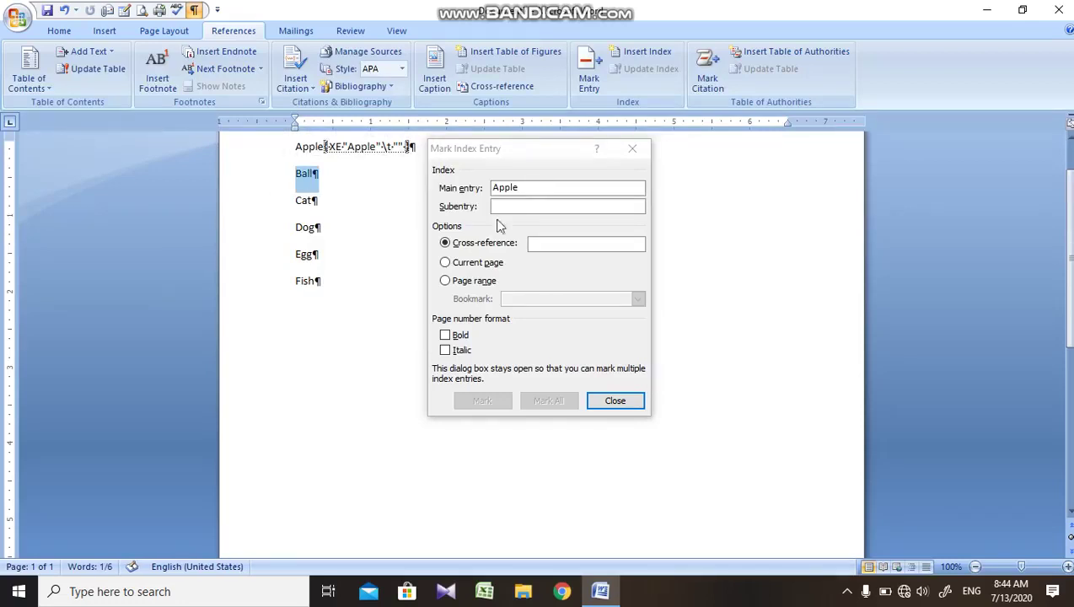
click(514, 244)
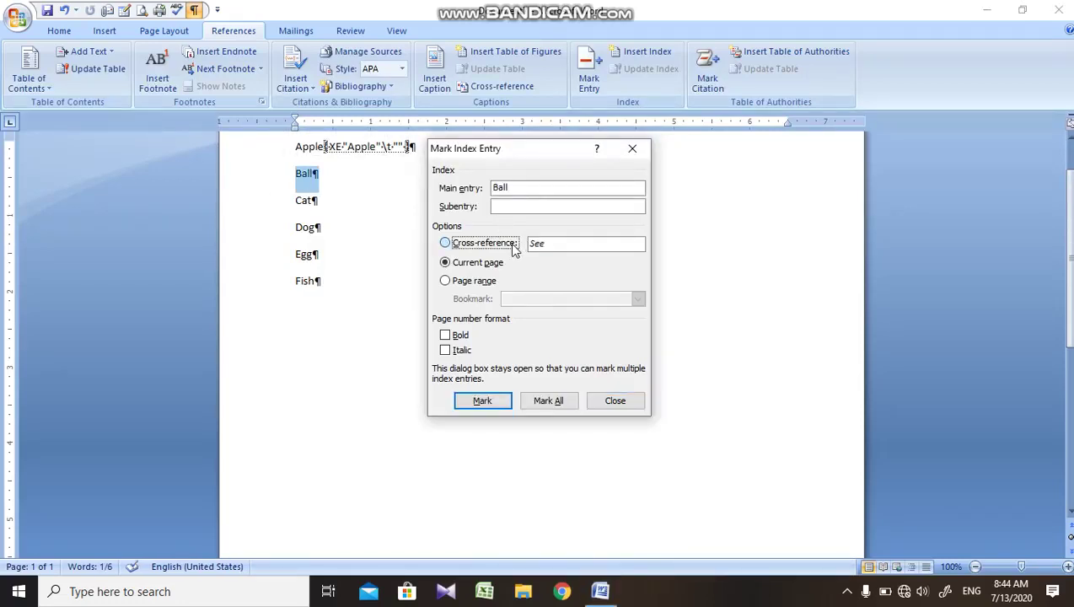
click(514, 244)
key(BackSpace)
click(464, 401)
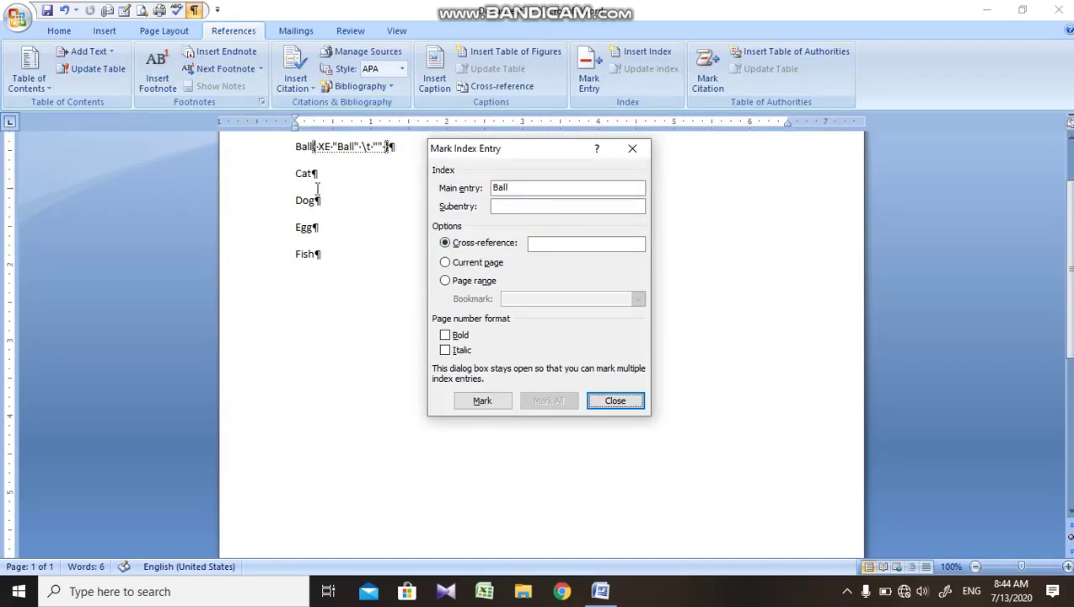
Step: Mark Cat and Dog as index entries, re-marking Dog without the See text
click(278, 177)
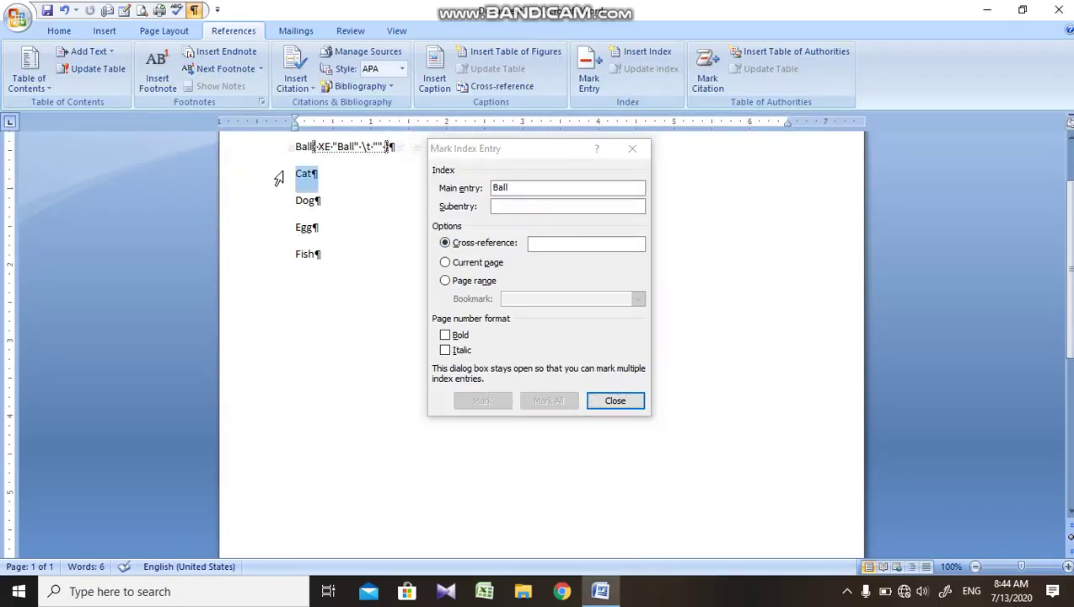
click(506, 260)
click(445, 242)
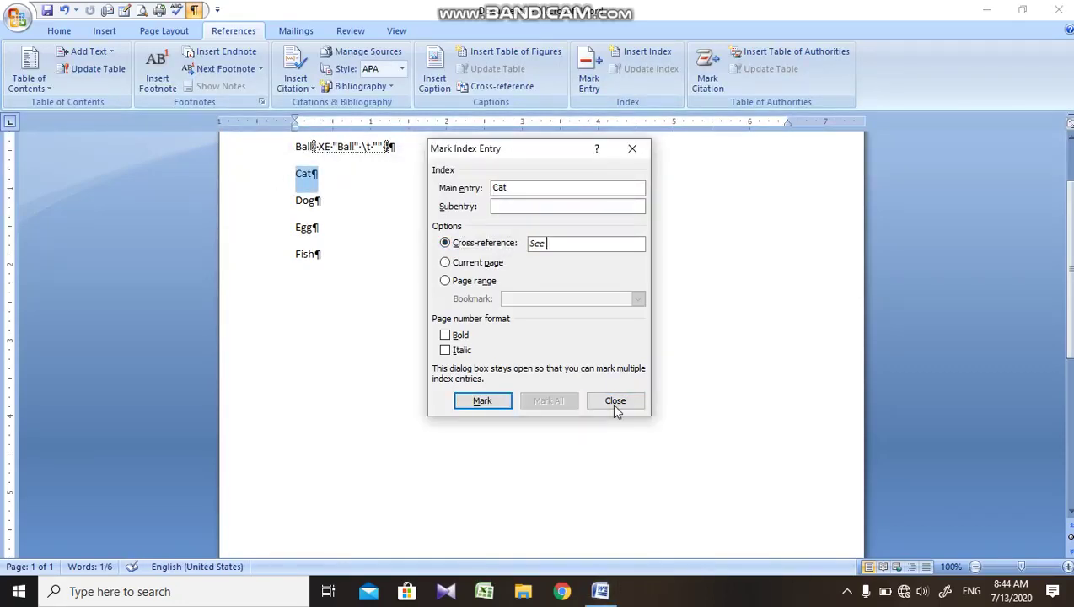
key(BackSpace)
key(BackSpace)
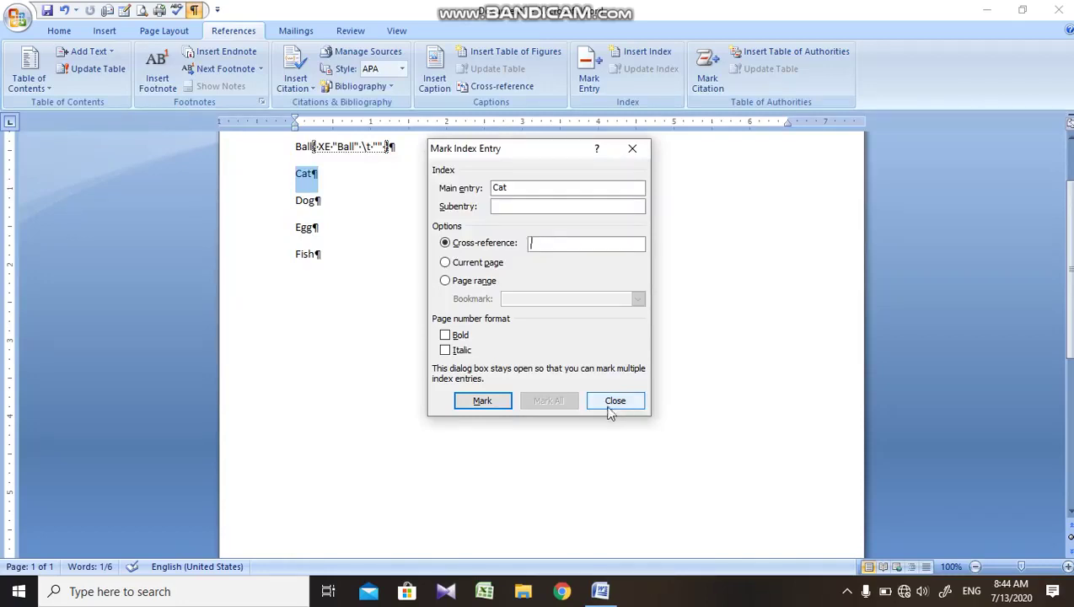
click(479, 400)
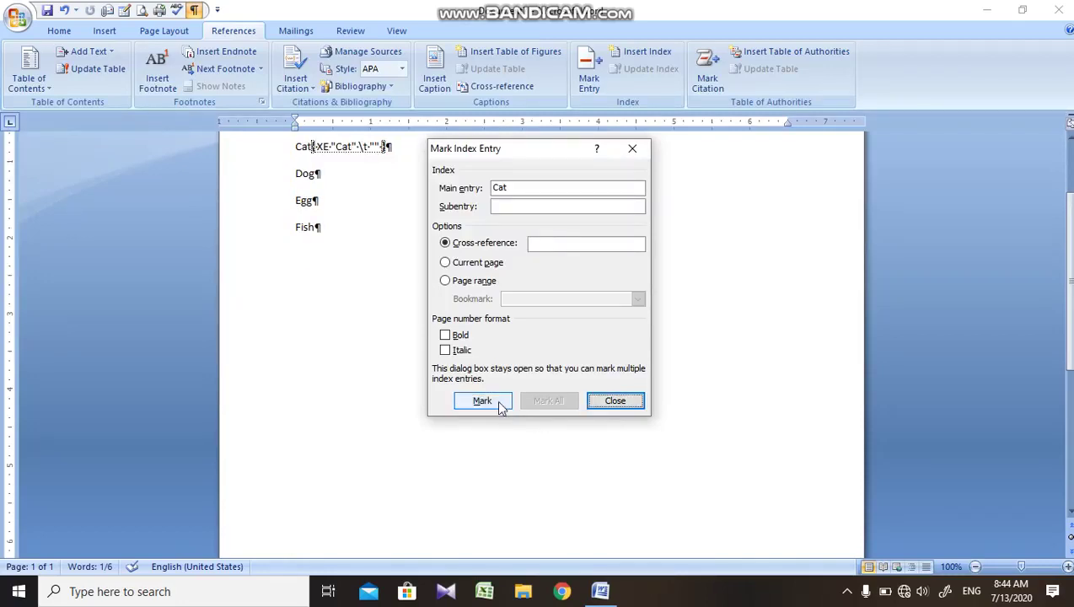
click(281, 187)
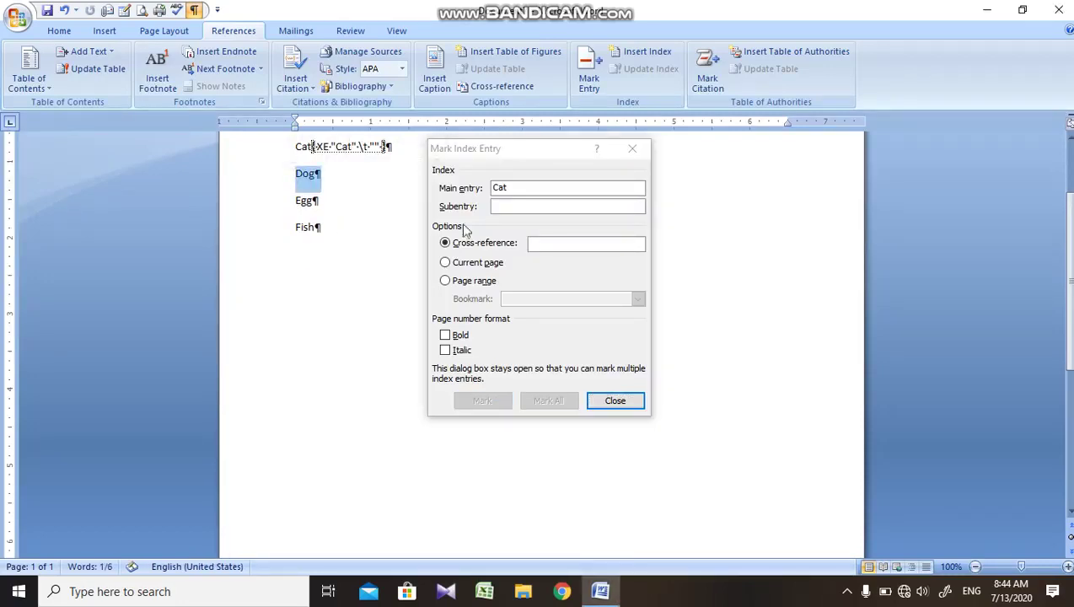
click(504, 242)
click(504, 242)
key(Return)
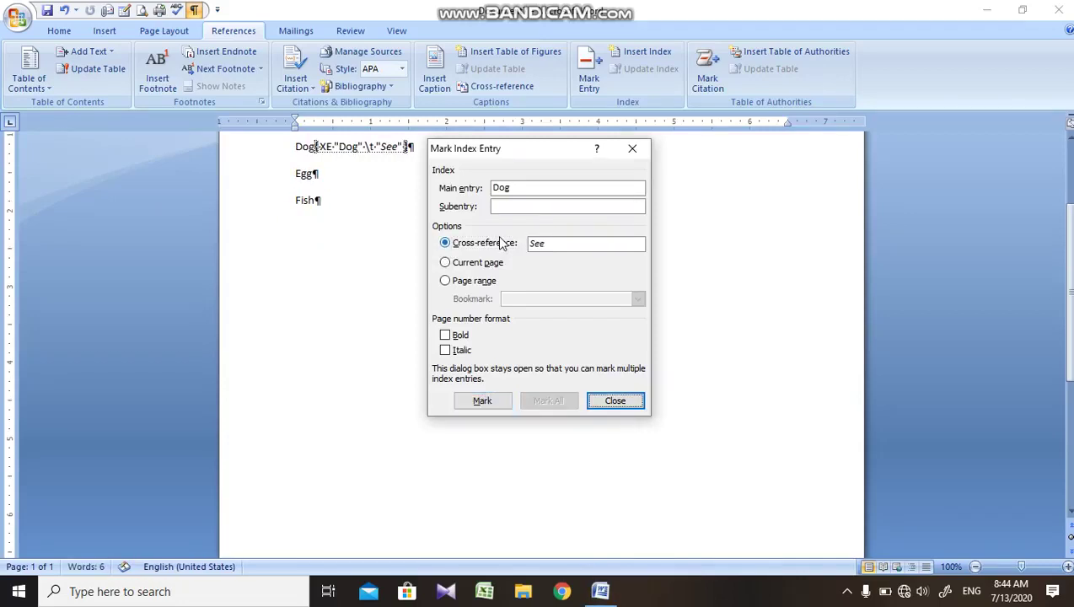
click(552, 244)
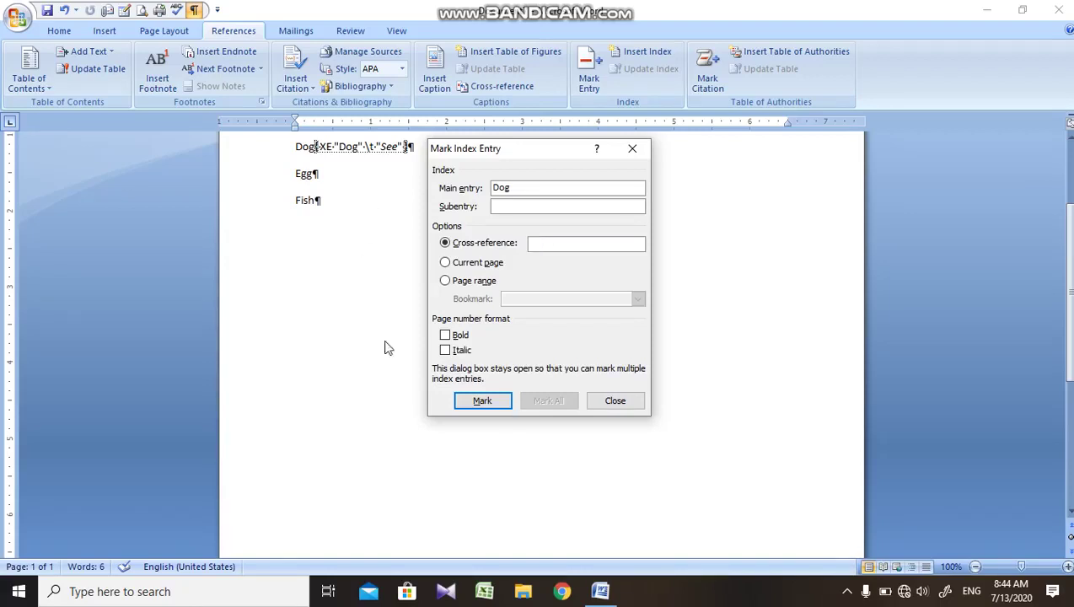
click(466, 403)
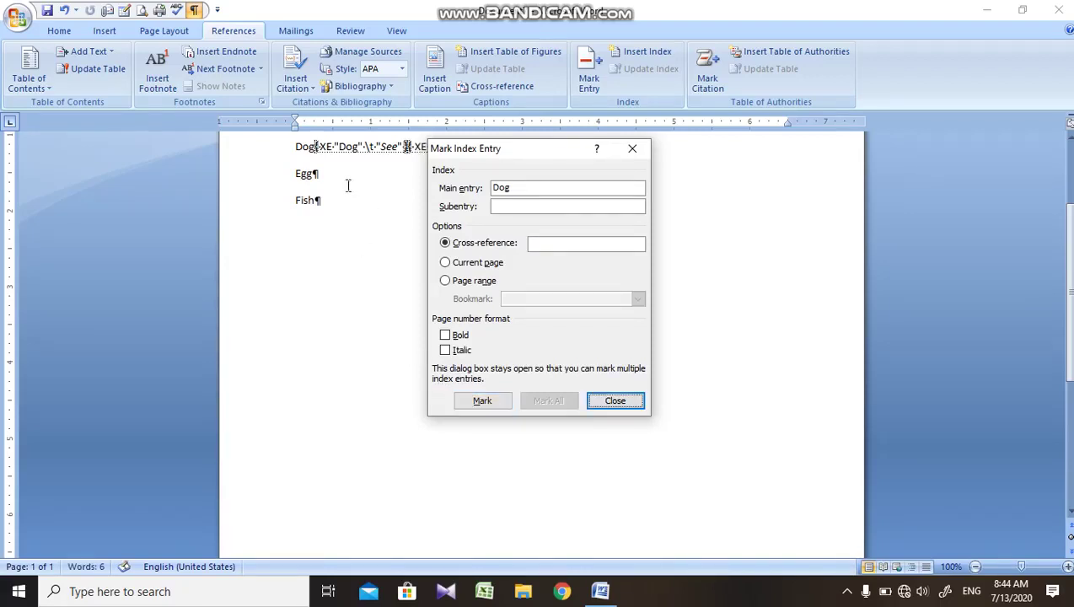
Step: Mark Egg and Fish as plain index entries, then close the Mark Index Entry dialog
click(283, 178)
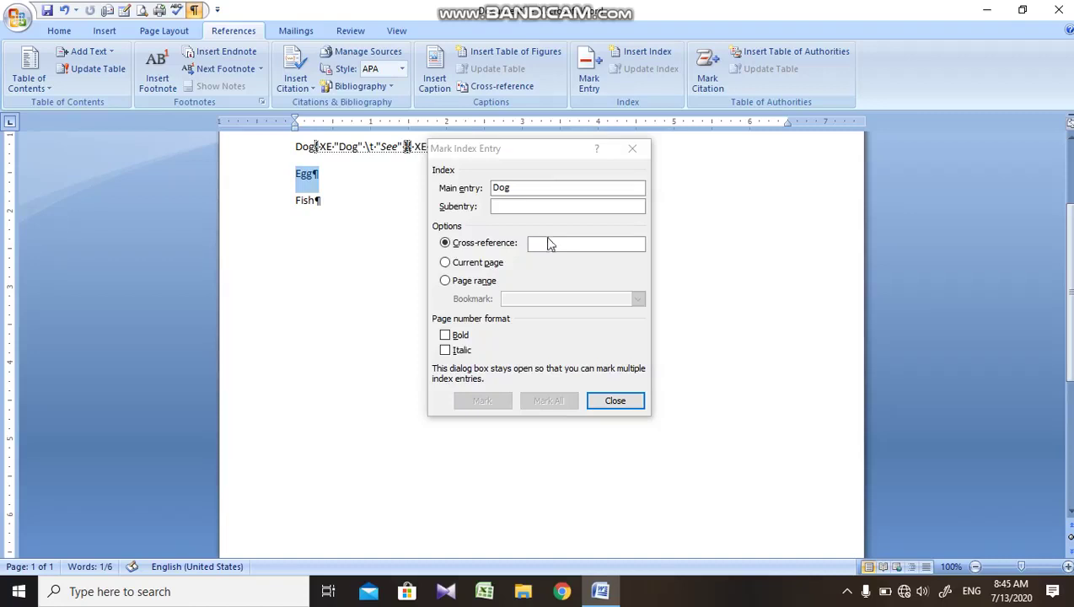
click(480, 242)
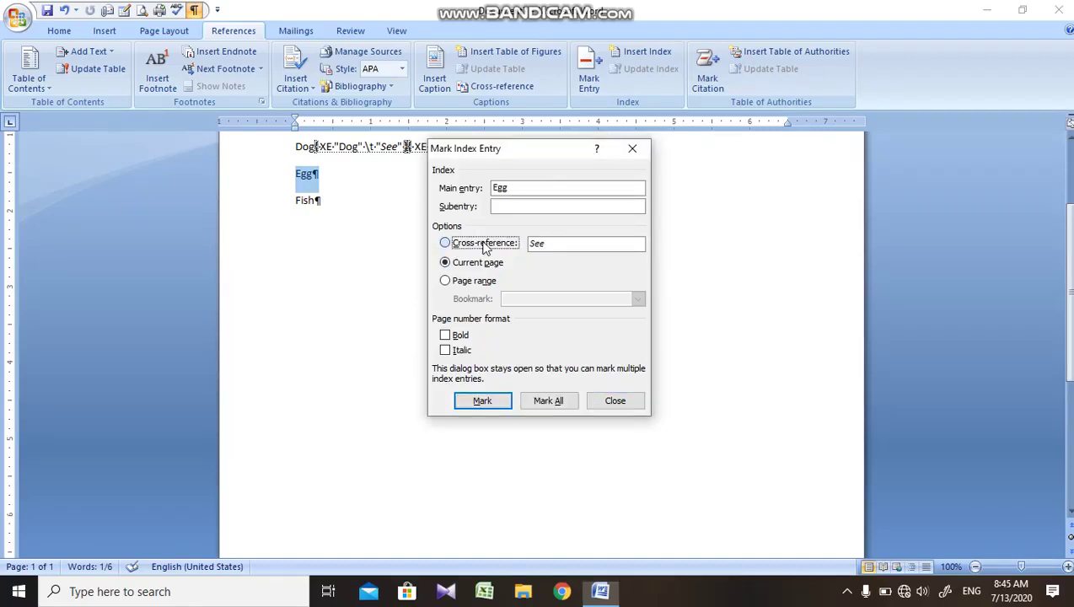
key(BackSpace)
key(BackSpace)
click(487, 401)
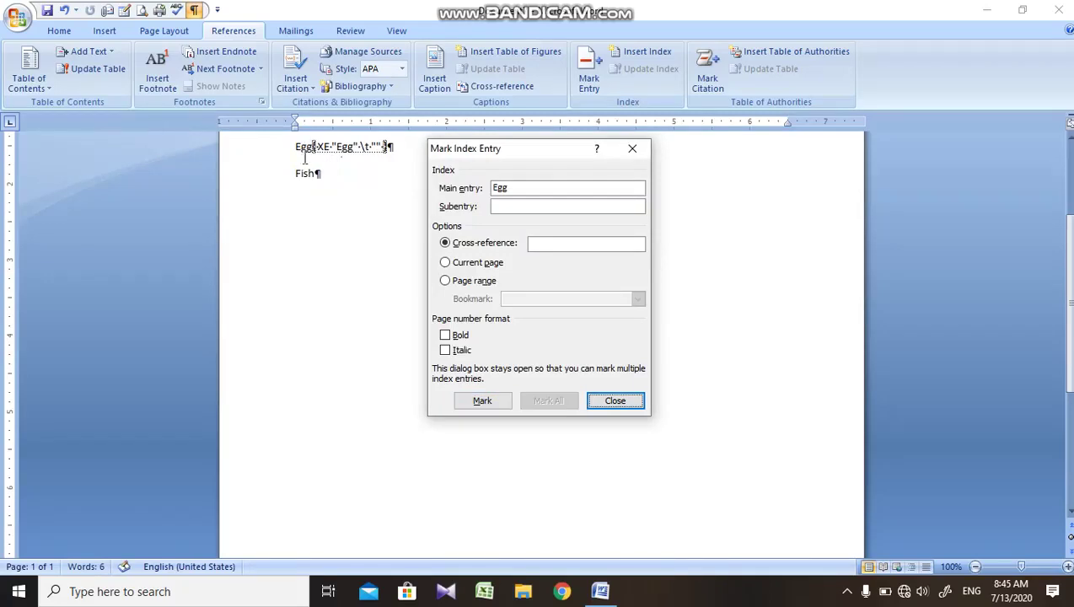
click(282, 179)
click(556, 278)
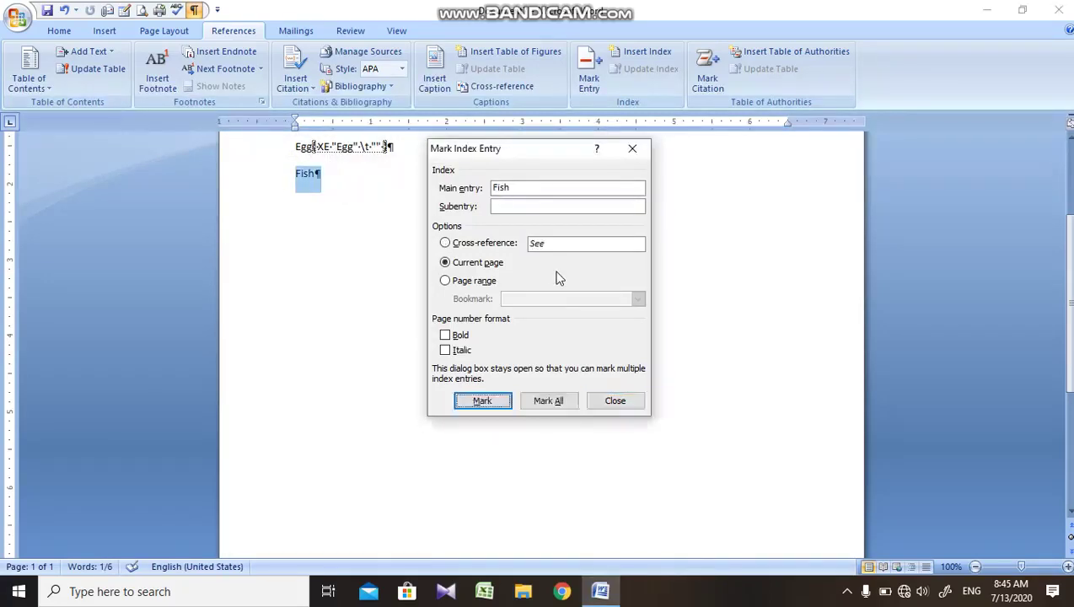
key(BackSpace)
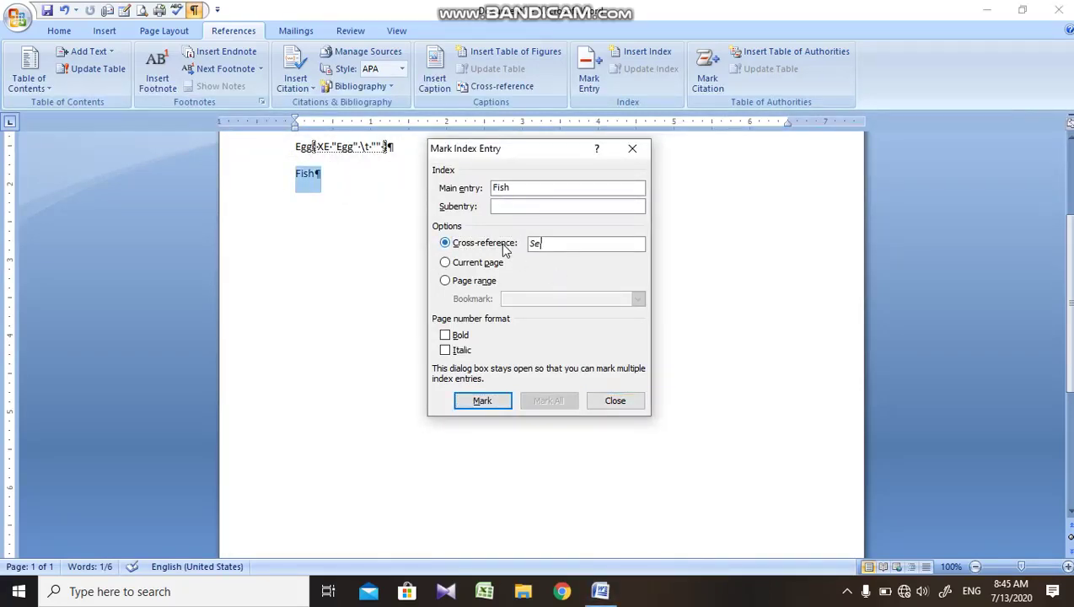
key(BackSpace)
click(482, 402)
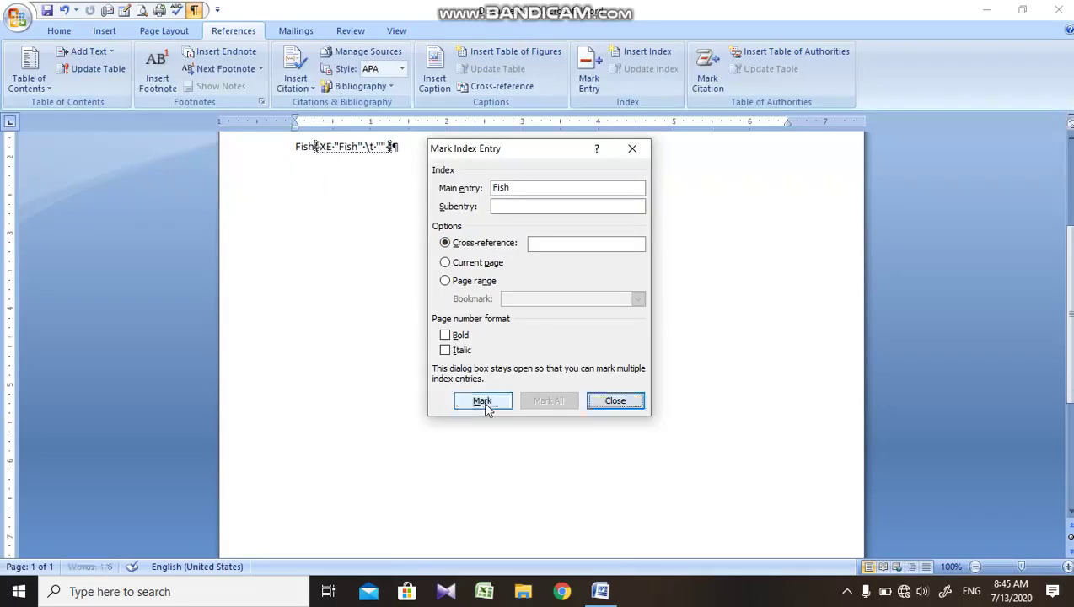
click(615, 401)
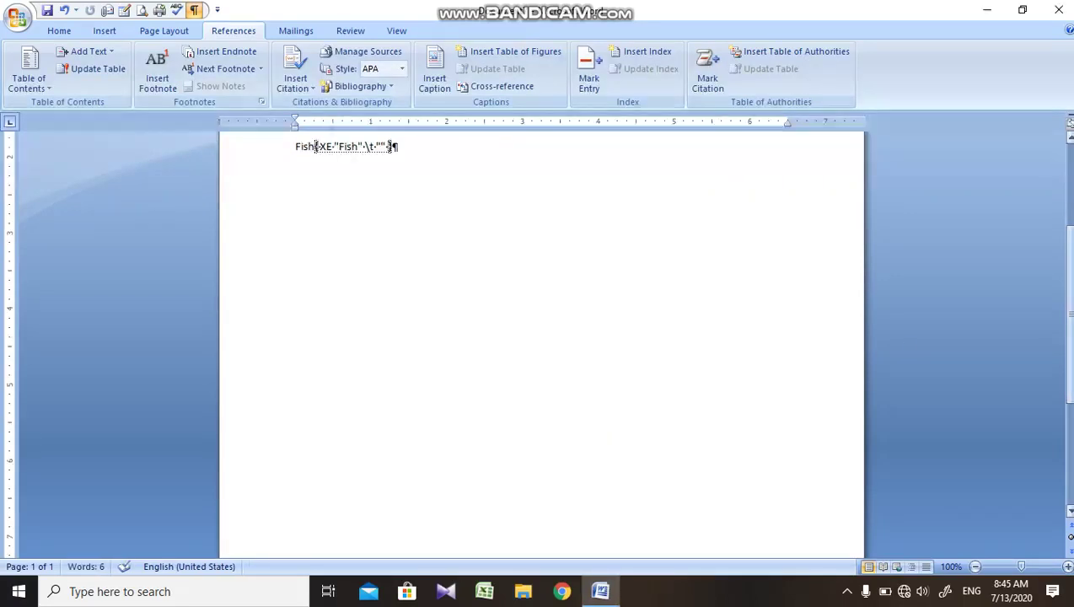
Step: Hide formatting marks and remove Show All from the Quick Access Toolbar
scroll(1048, 350, up, 3)
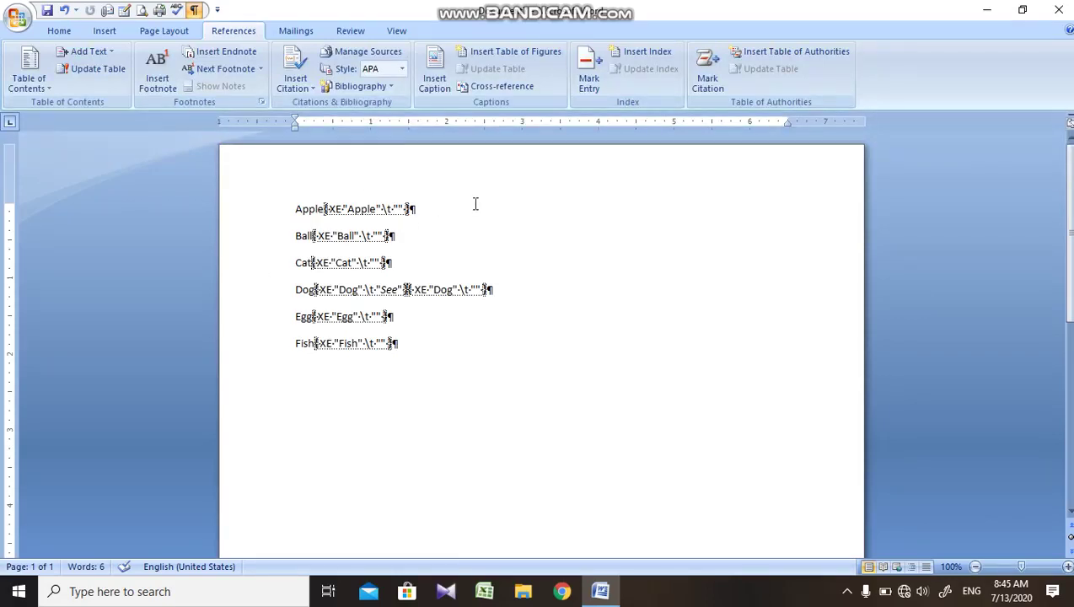
key(ctrl+shift+8)
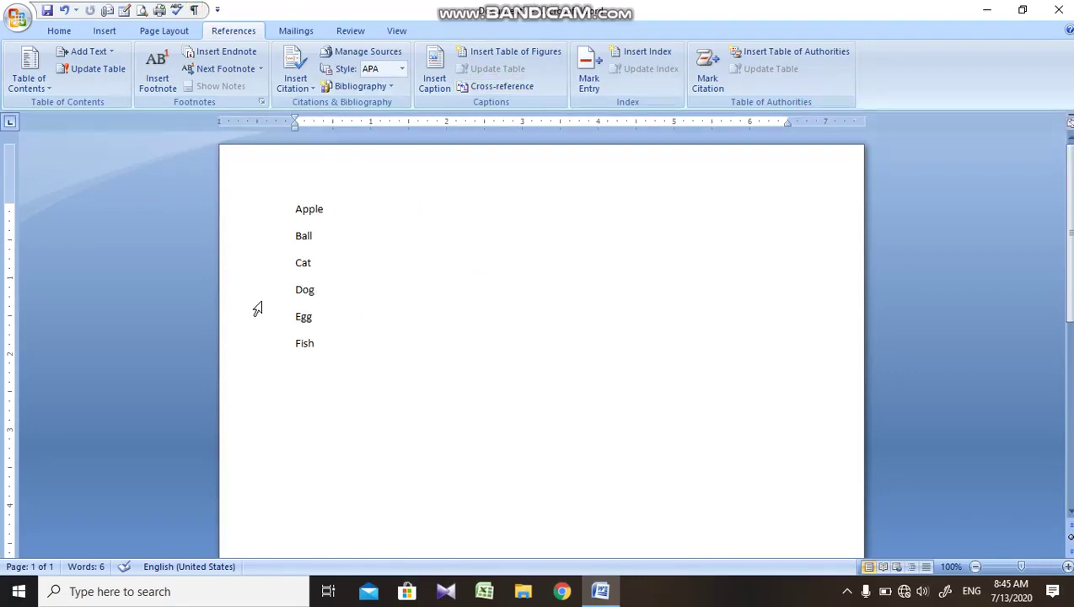
right_click(603, 29)
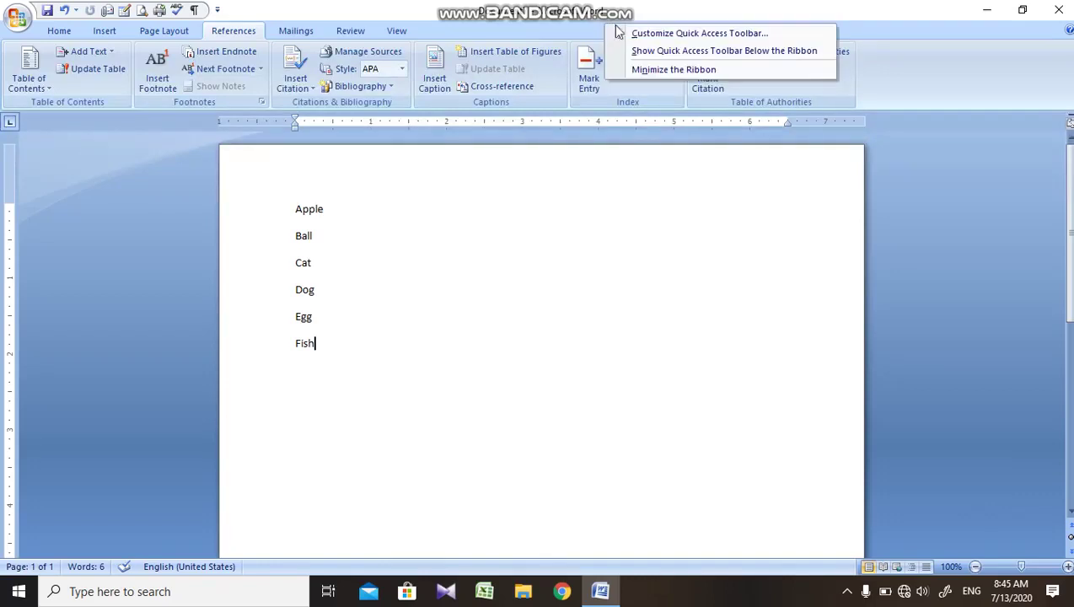
click(640, 32)
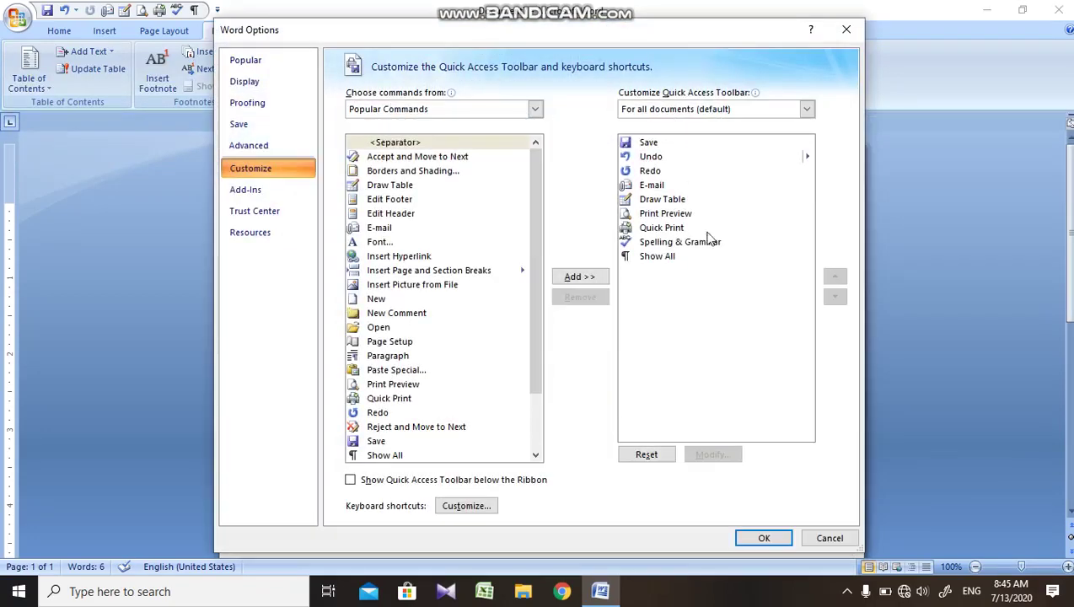
click(672, 258)
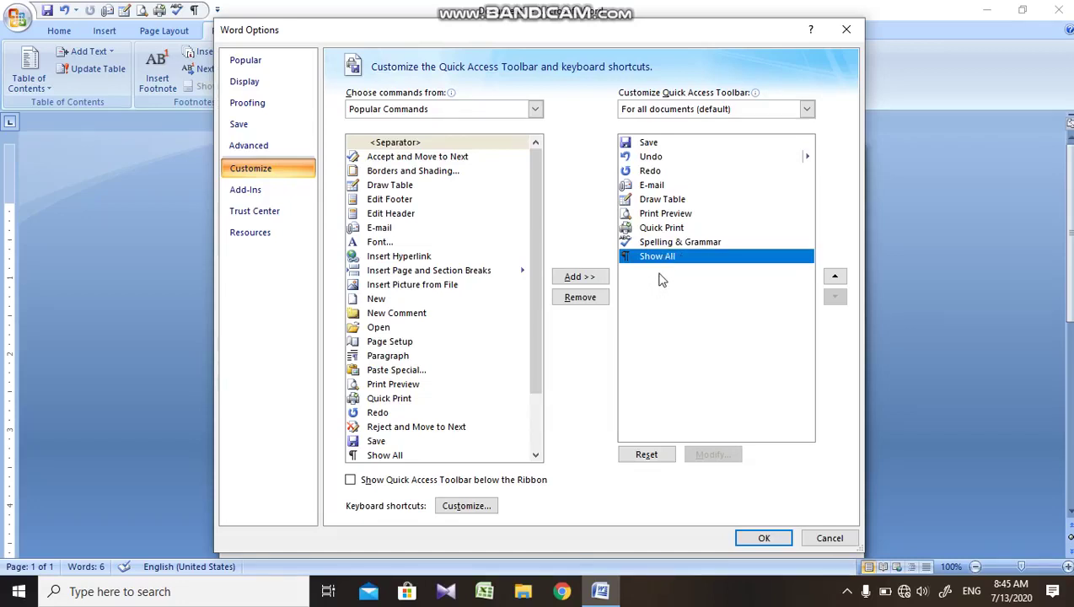
click(582, 298)
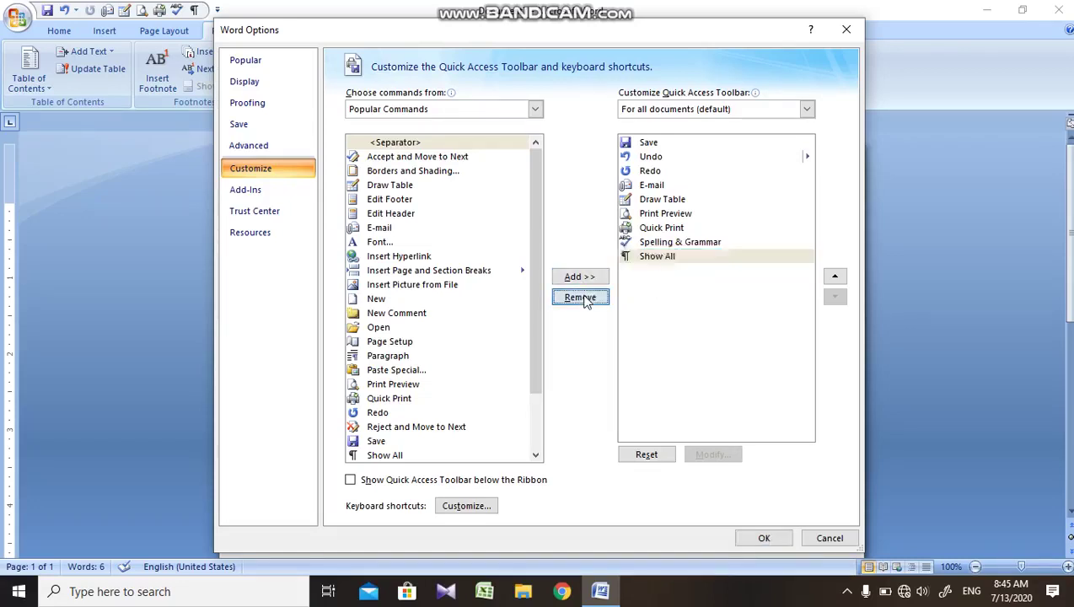
Step: Add Show All back to the Quick Access Toolbar, then toggle formatting marks on and off
click(485, 299)
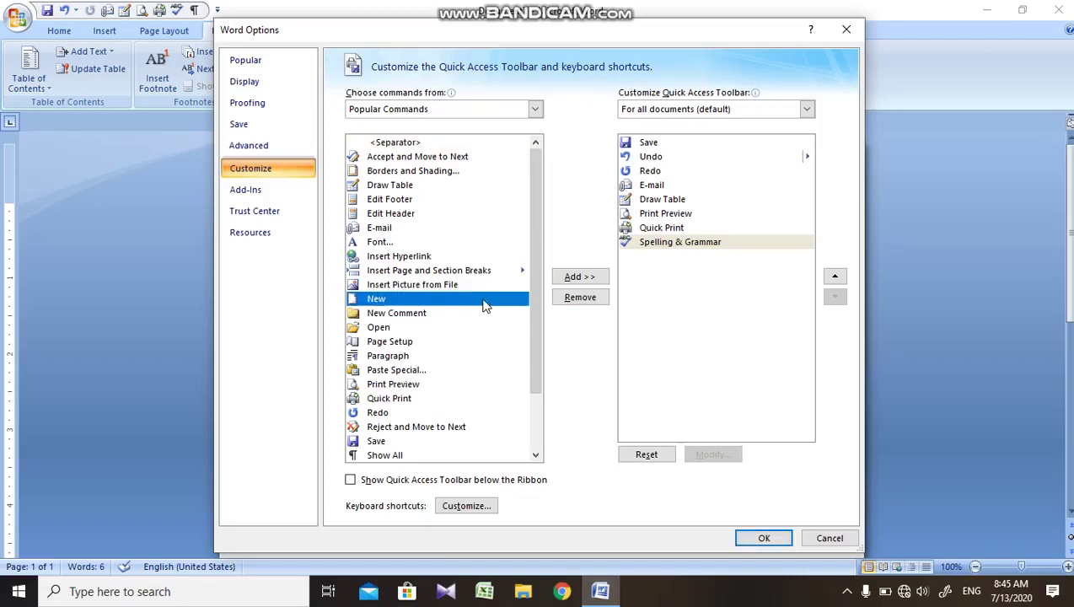
key(s)
key(s)
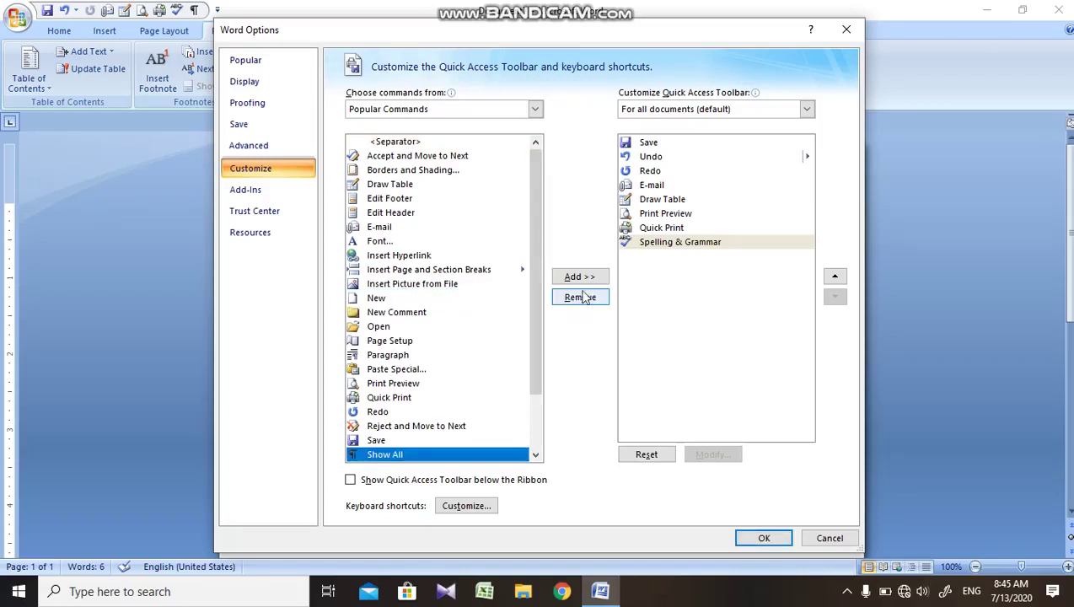
click(581, 279)
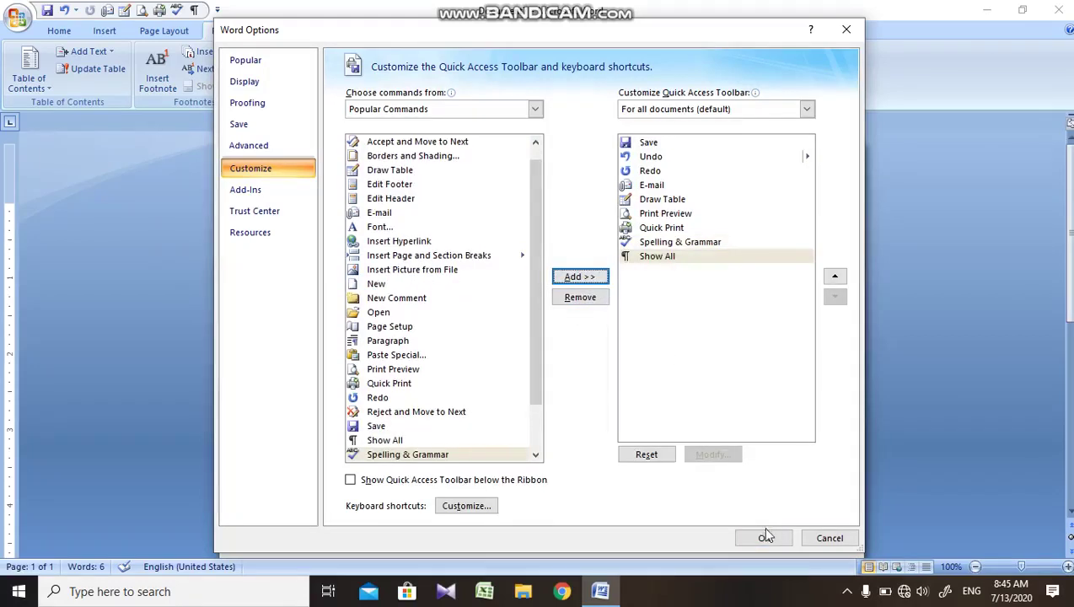
click(765, 537)
click(195, 11)
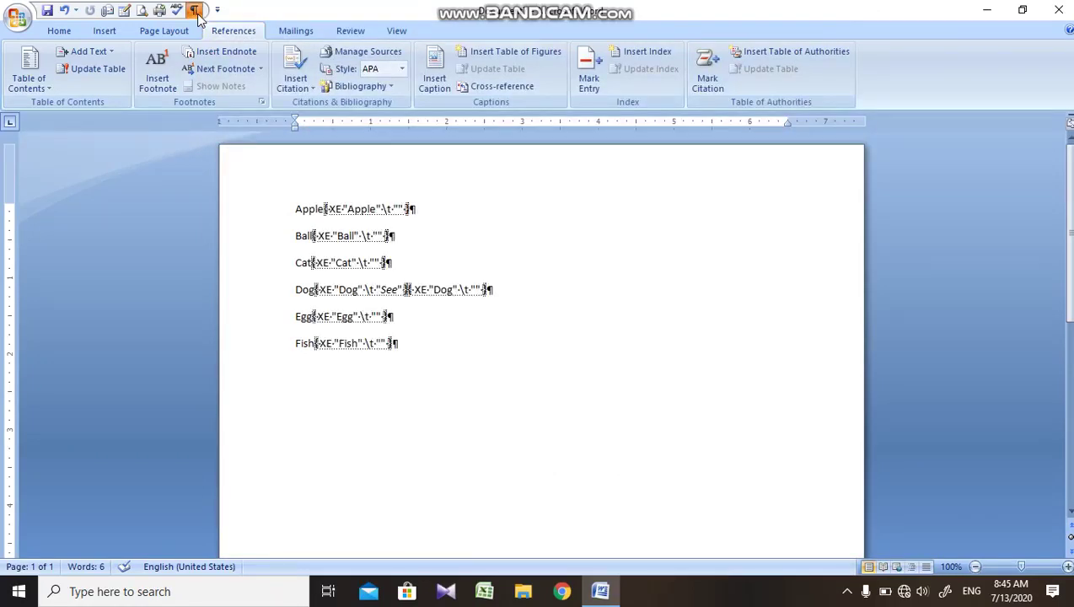
click(195, 11)
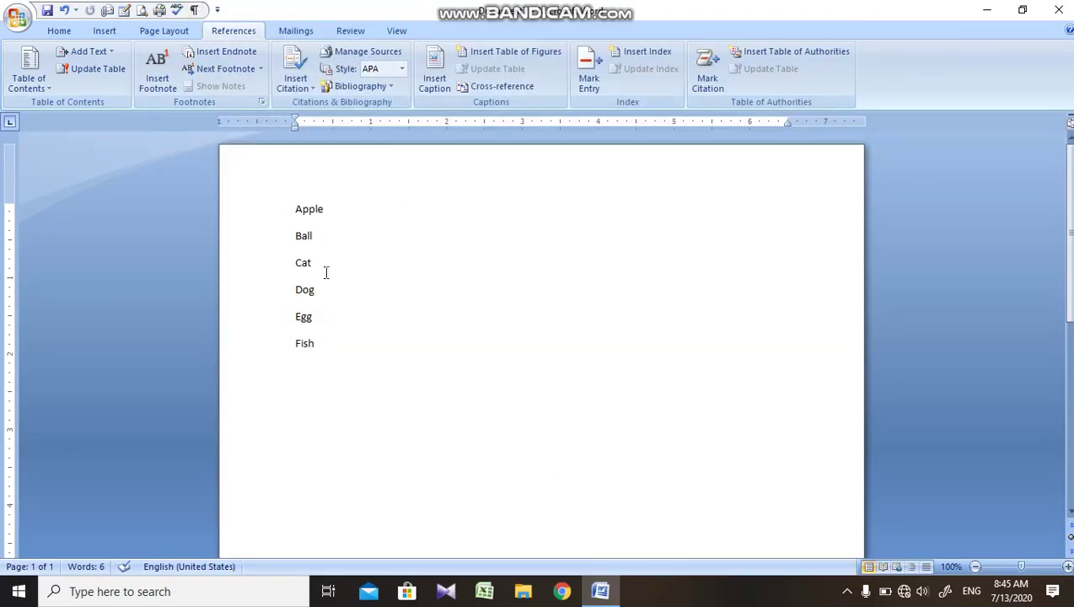
Step: Toggle formatting marks on and off from Home, then return to the References ribbon
click(77, 33)
click(524, 59)
click(523, 59)
click(524, 59)
click(524, 59)
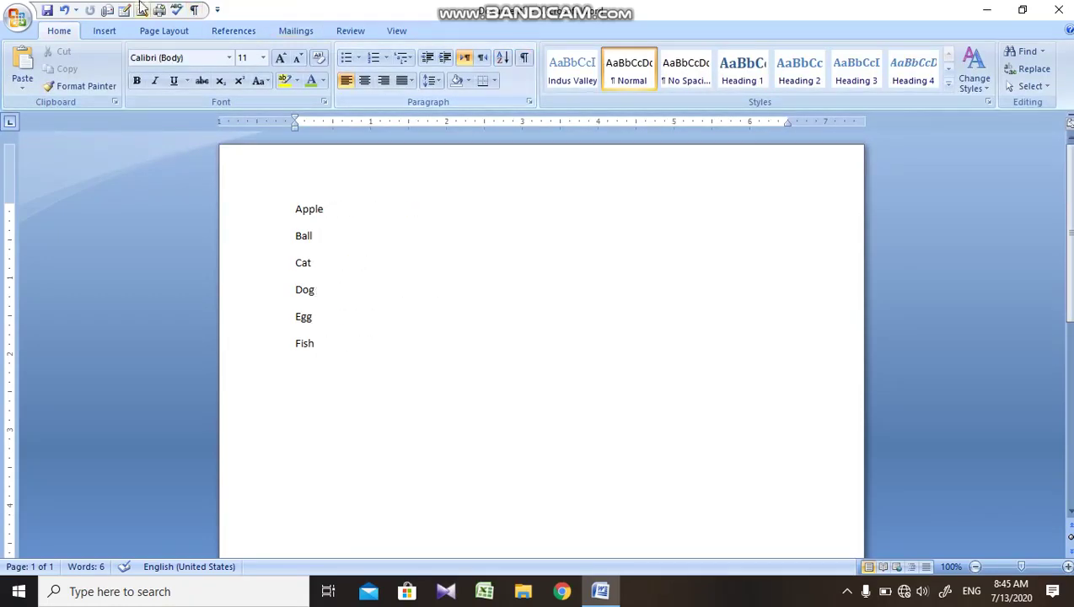
click(253, 33)
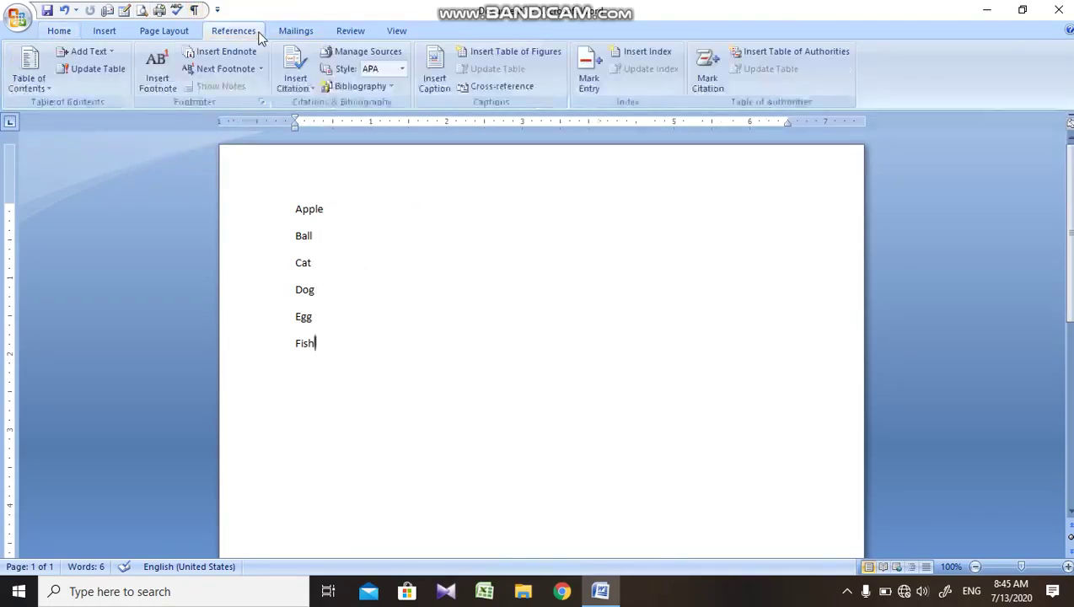
Step: Insert a page break before Apple so page 1 is blank, and open the Index dialog
click(293, 211)
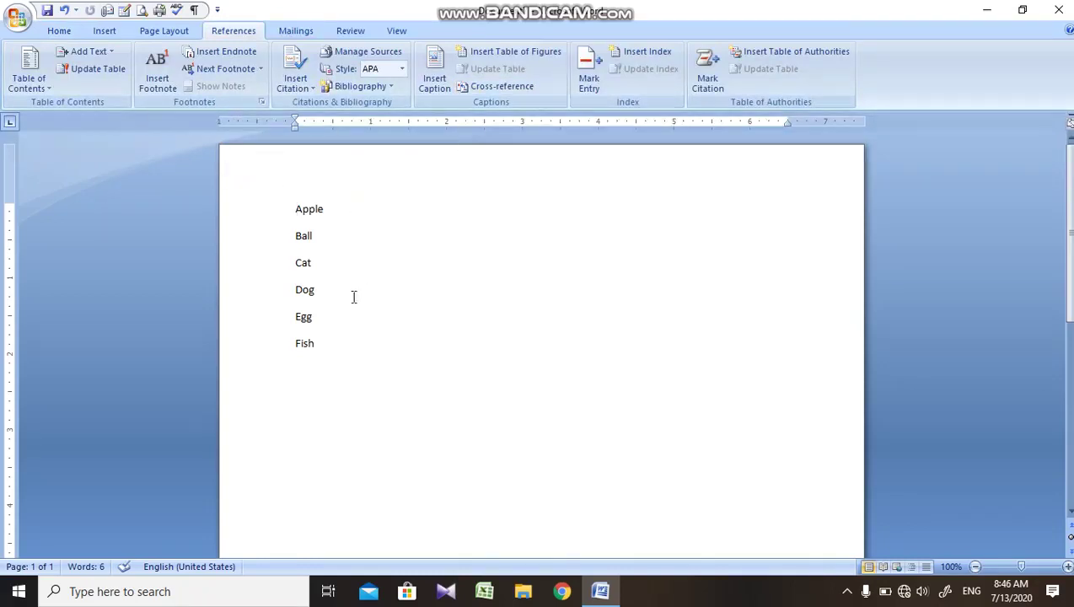
key(ctrl+Return)
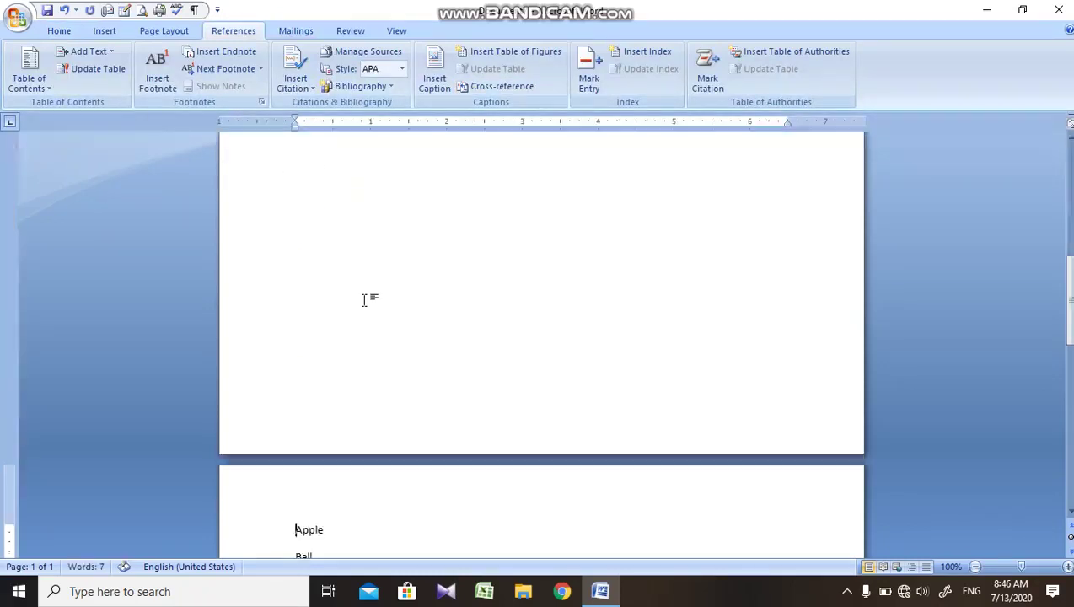
drag(1067, 321, 1067, 186)
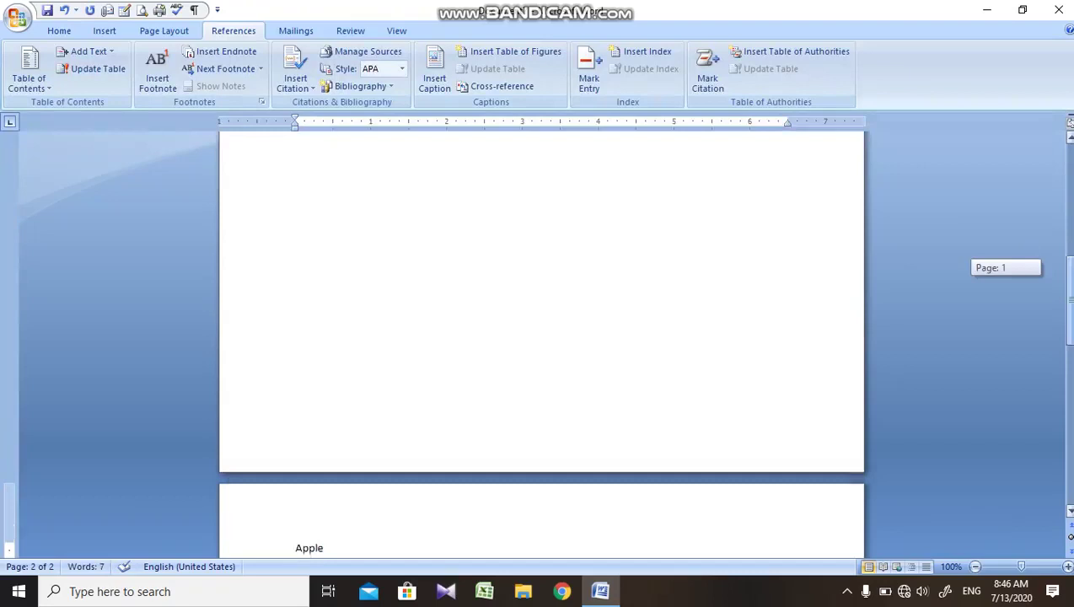
click(603, 215)
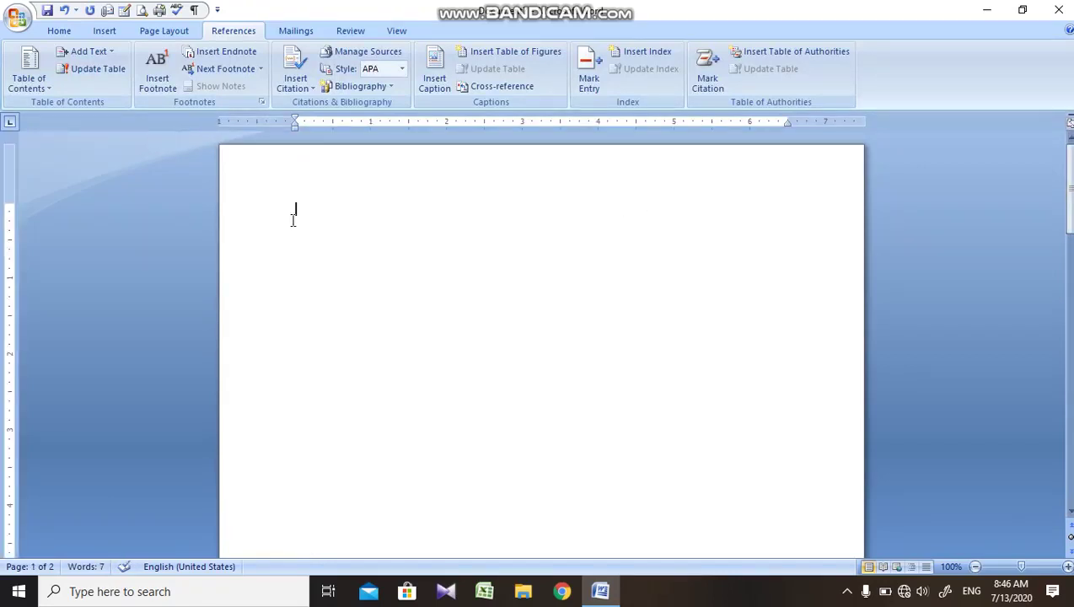
click(649, 51)
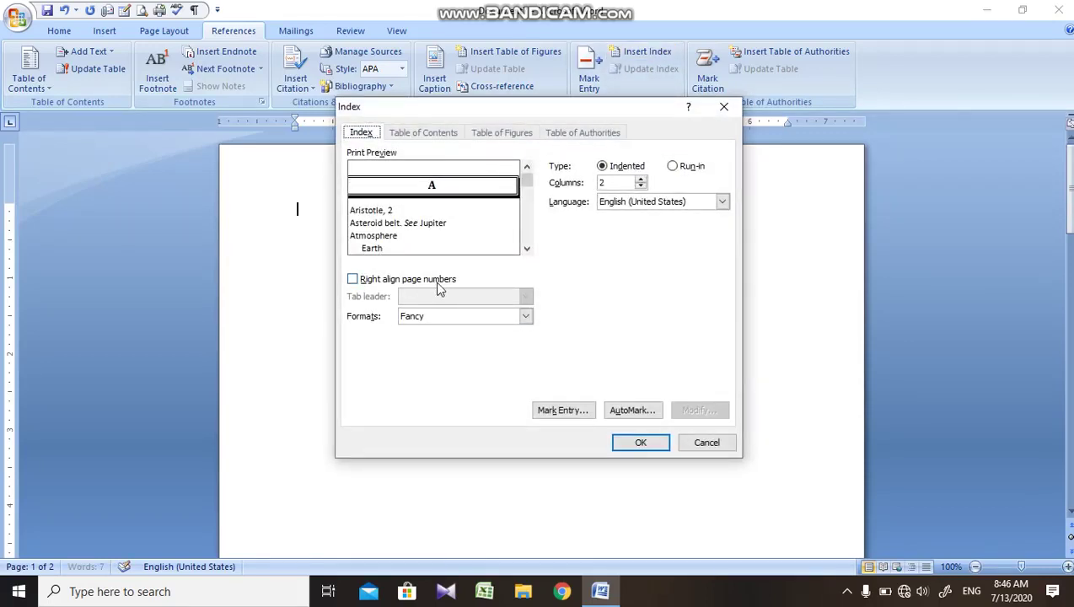
Step: Insert an Indented, 3-column index with right-aligned page numbers, underline leaders and English (United States)
click(408, 285)
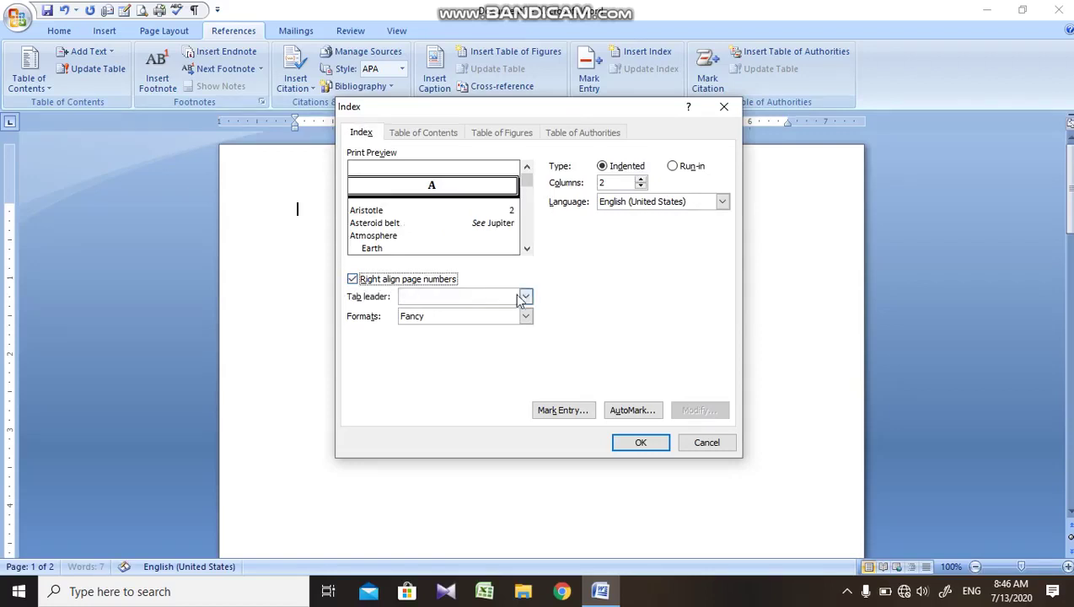
click(525, 296)
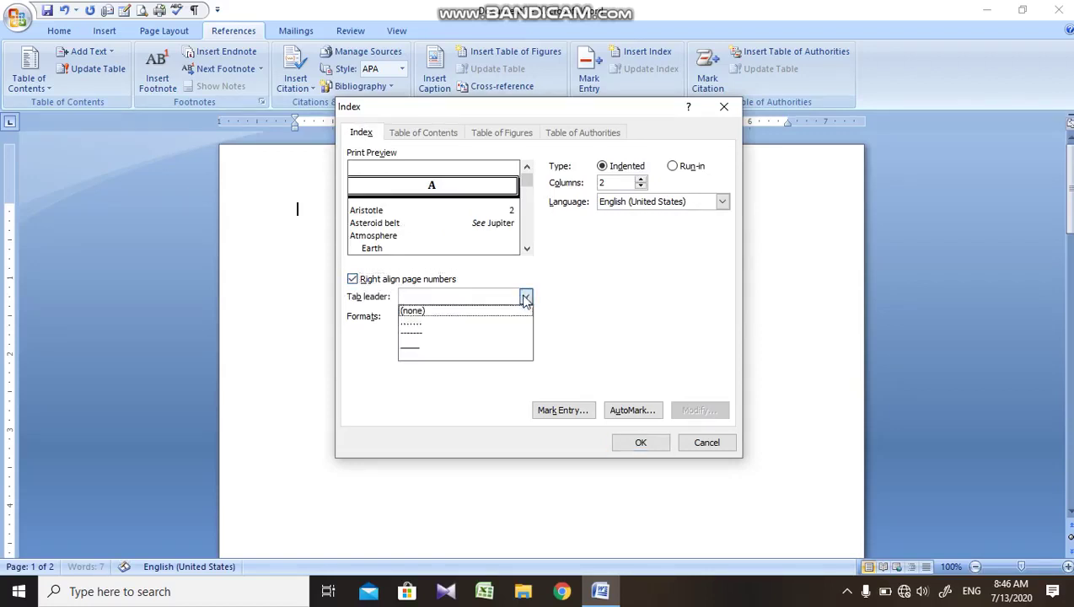
click(463, 344)
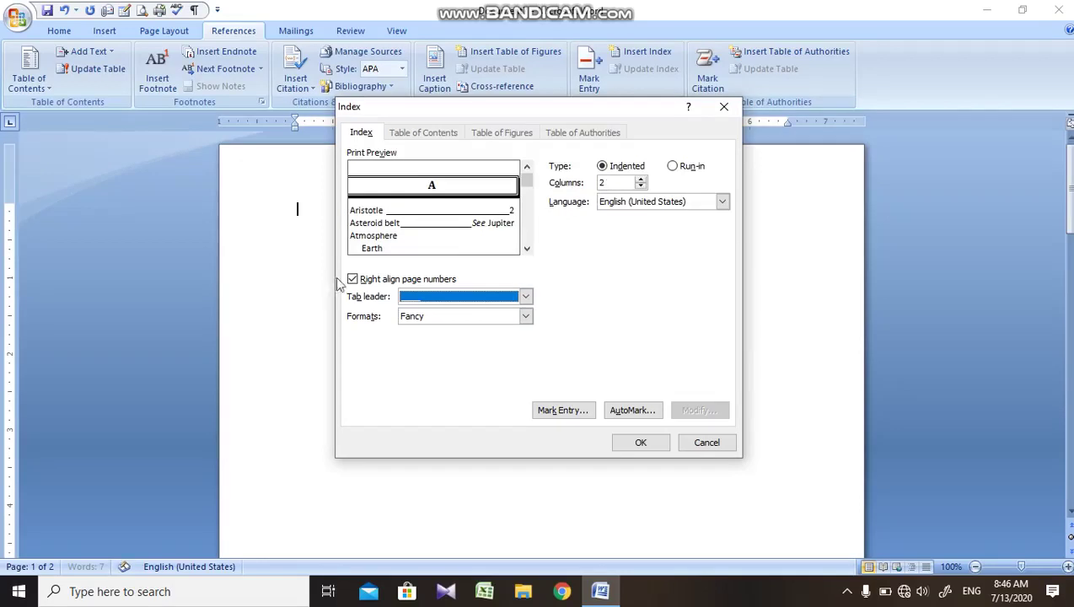
click(641, 181)
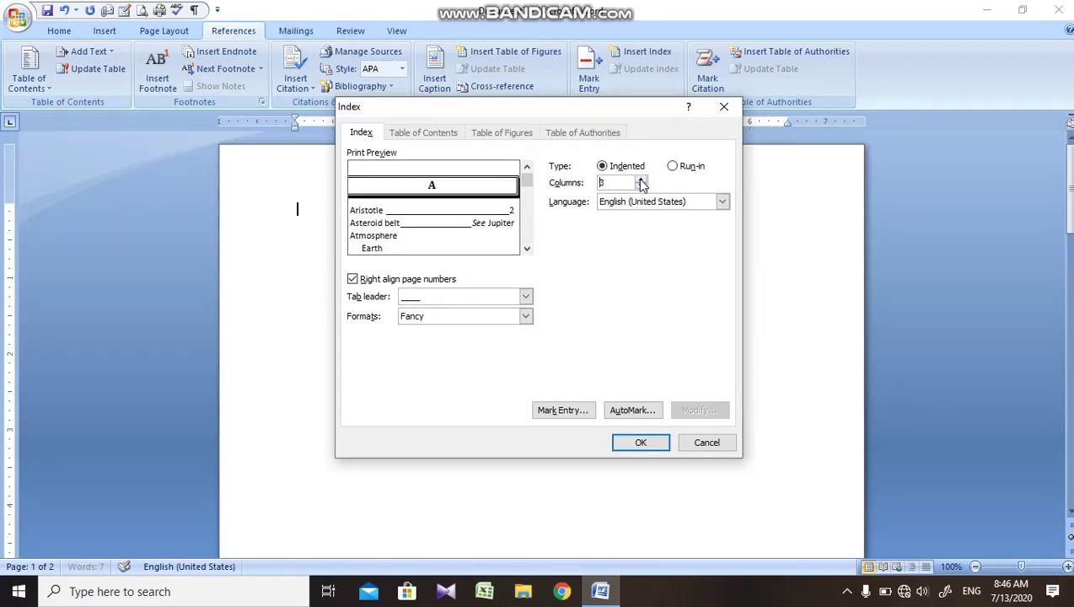
click(641, 186)
click(687, 168)
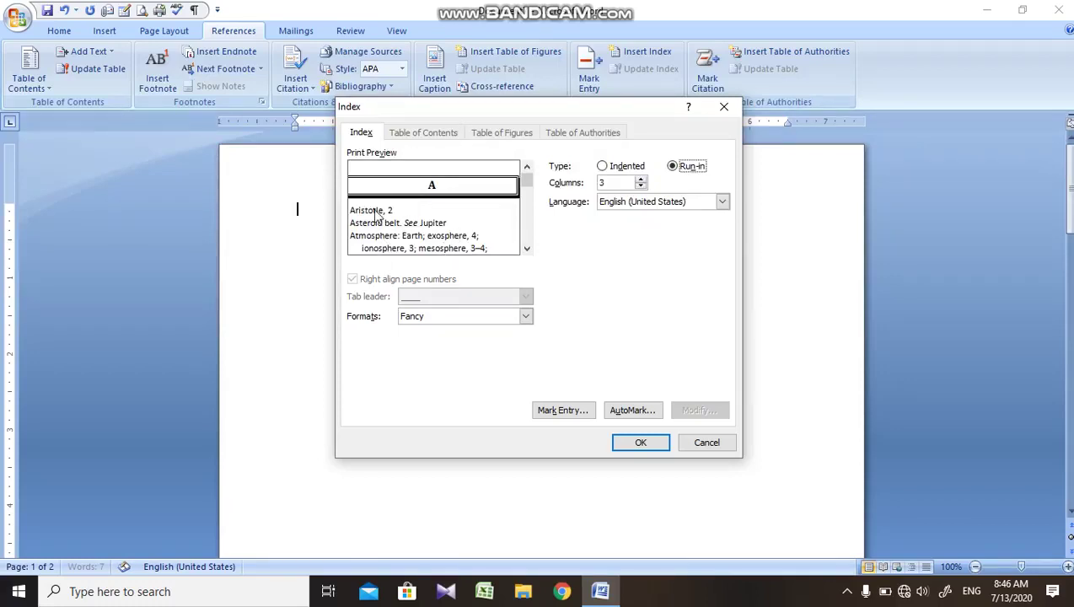
click(634, 168)
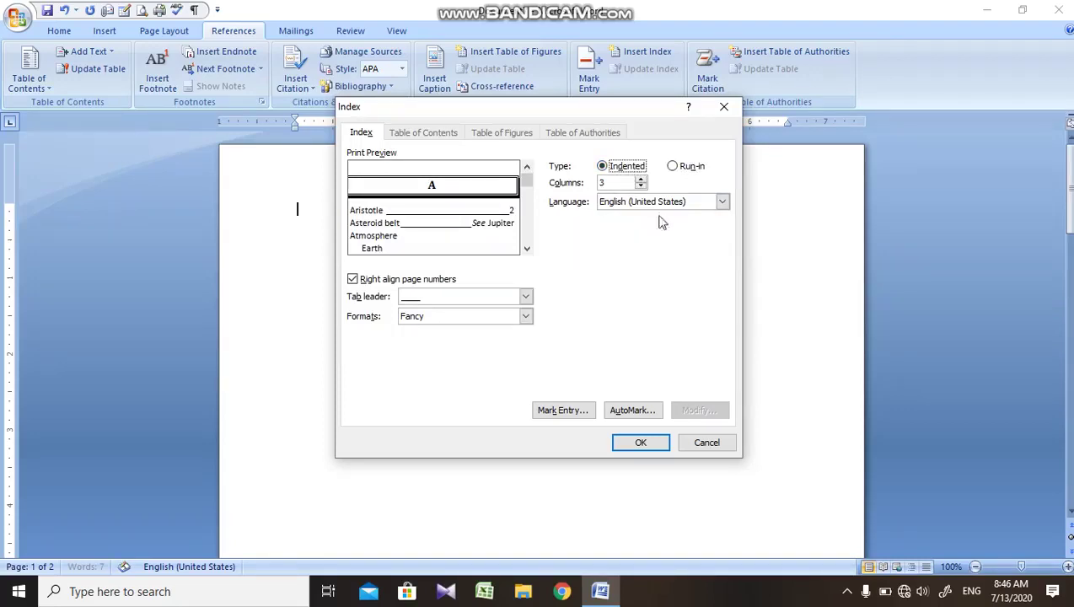
click(687, 210)
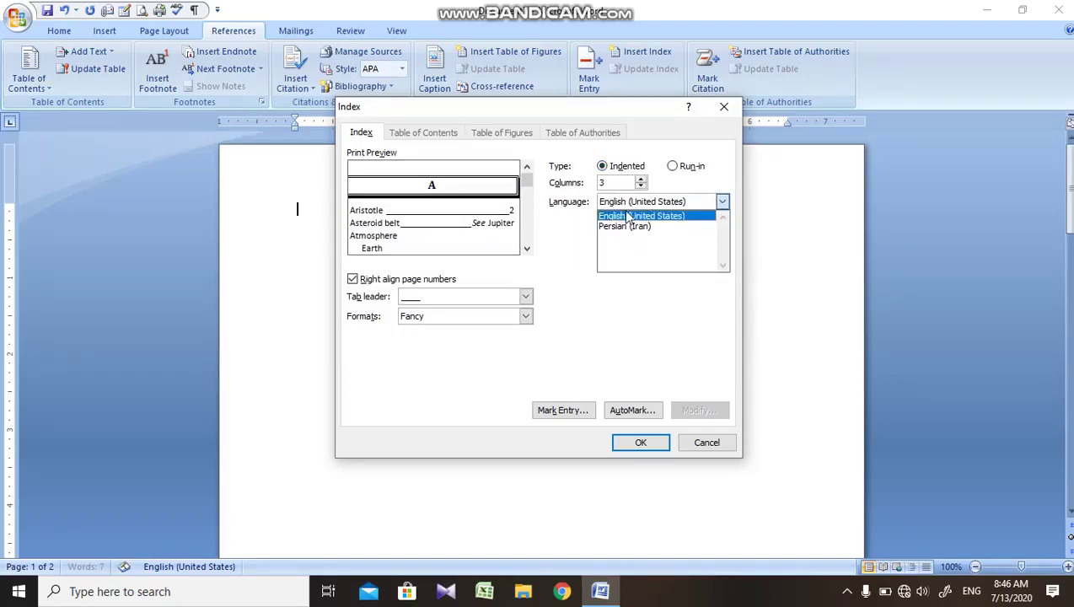
click(634, 219)
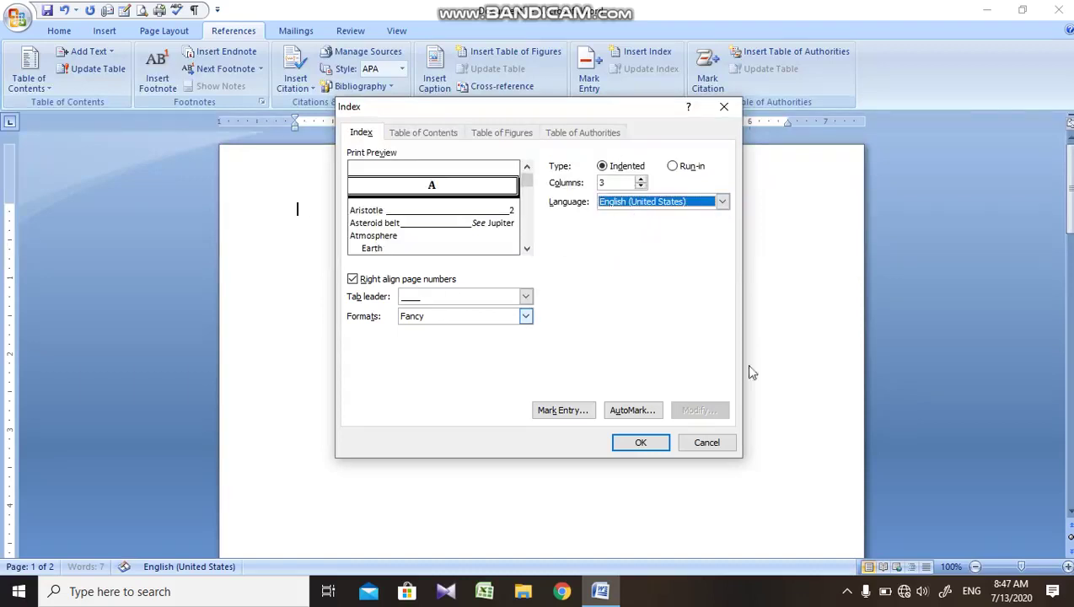
click(625, 447)
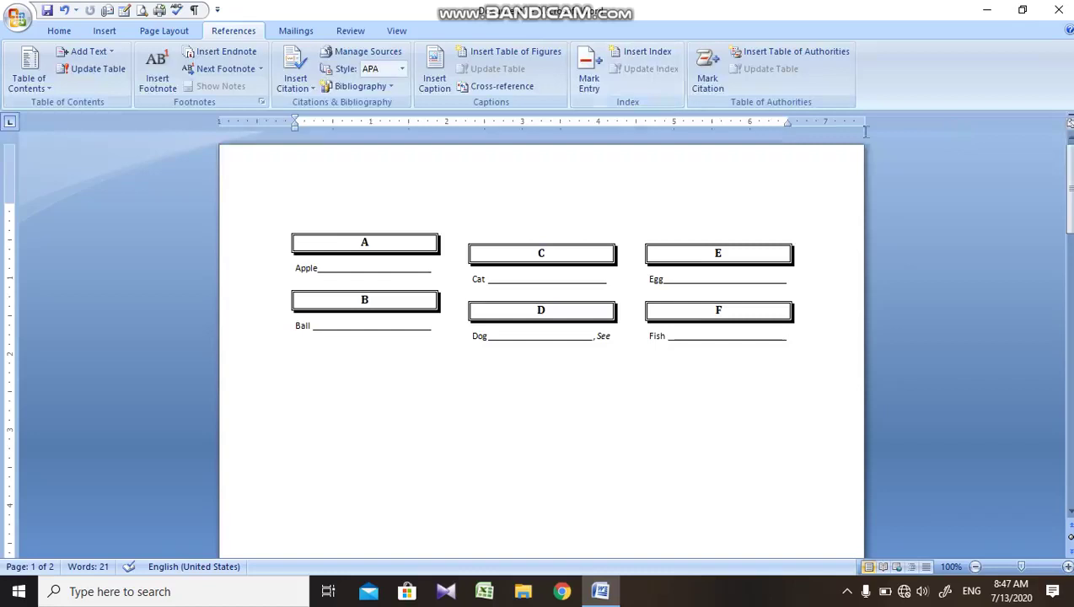
Step: Add the word goat on a new line below Fish
drag(1064, 141, 1064, 447)
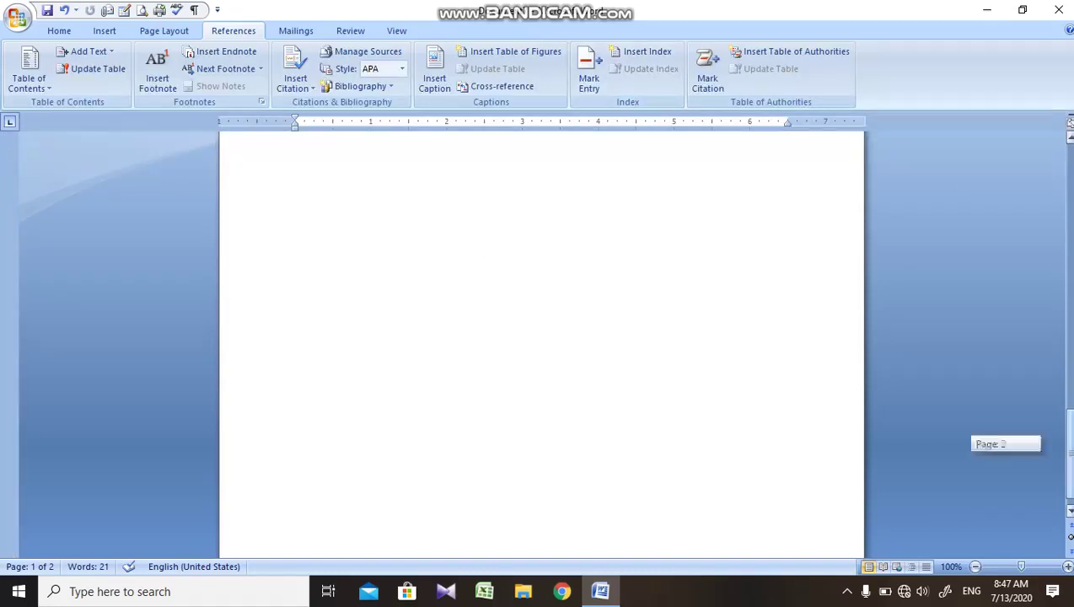
drag(1064, 446, 1065, 393)
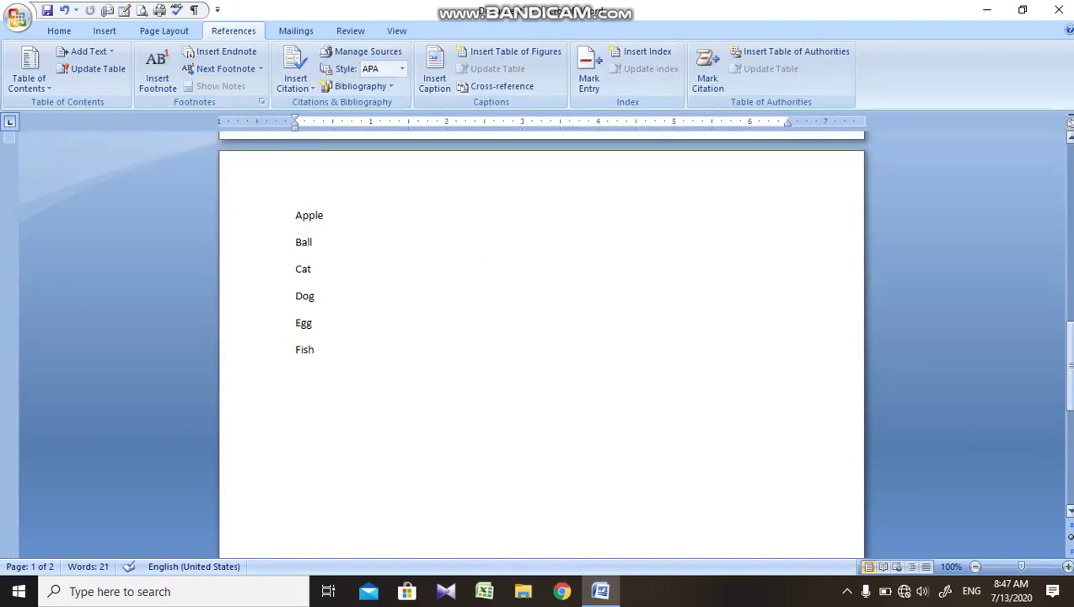
click(407, 460)
key(Return)
text(go)
key(BackSpace)
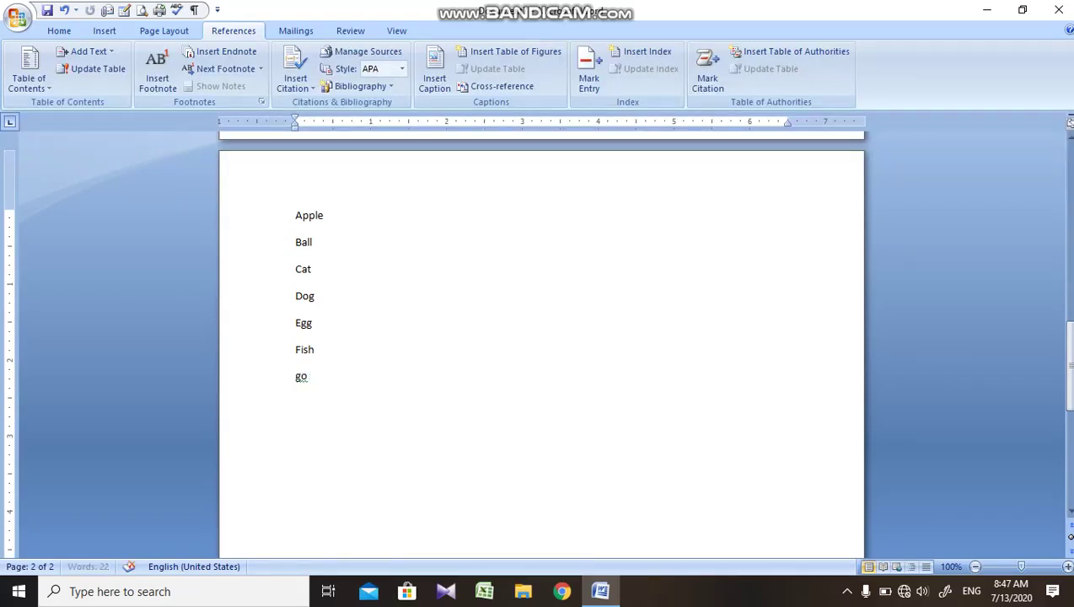
text(at)
Step: Mark goat as a cross-reference index entry with the default See text removed
double_click(301, 375)
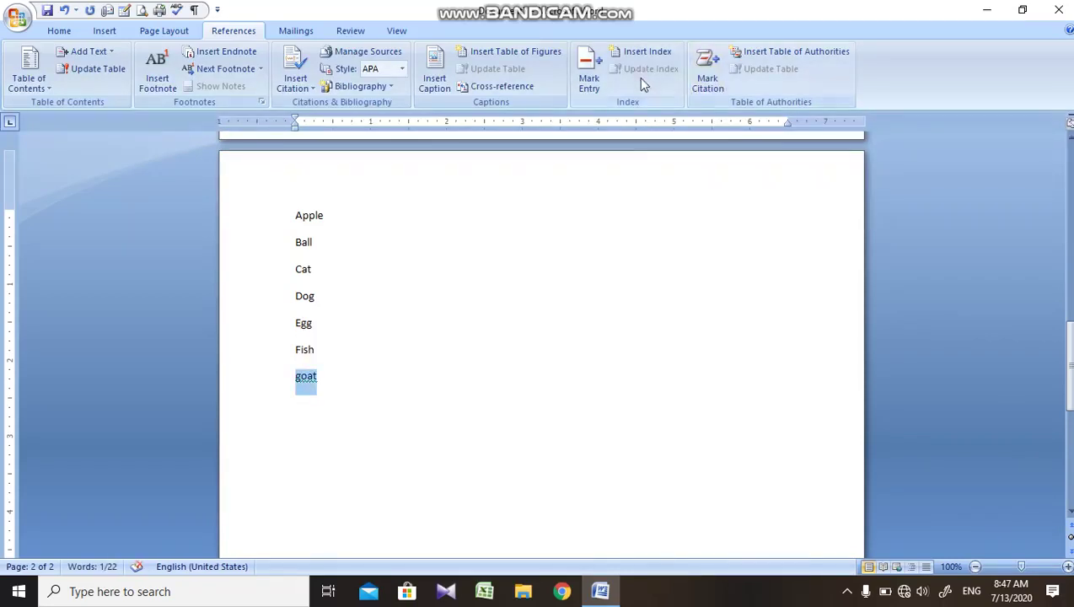
click(598, 79)
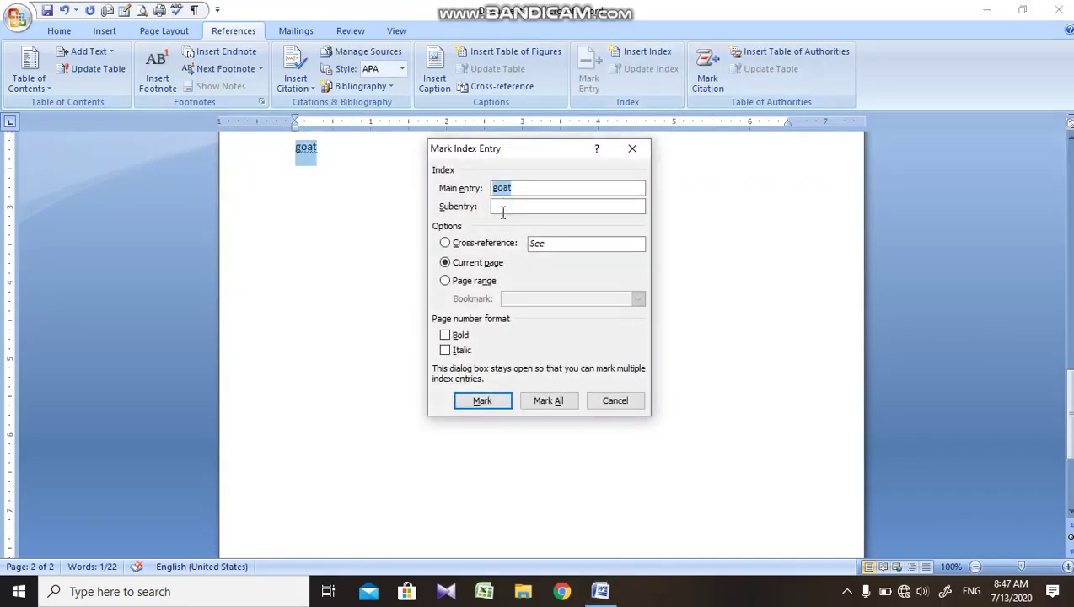
click(501, 243)
key(BackSpace)
key(BackSpace)
key(BackSpace)
click(482, 402)
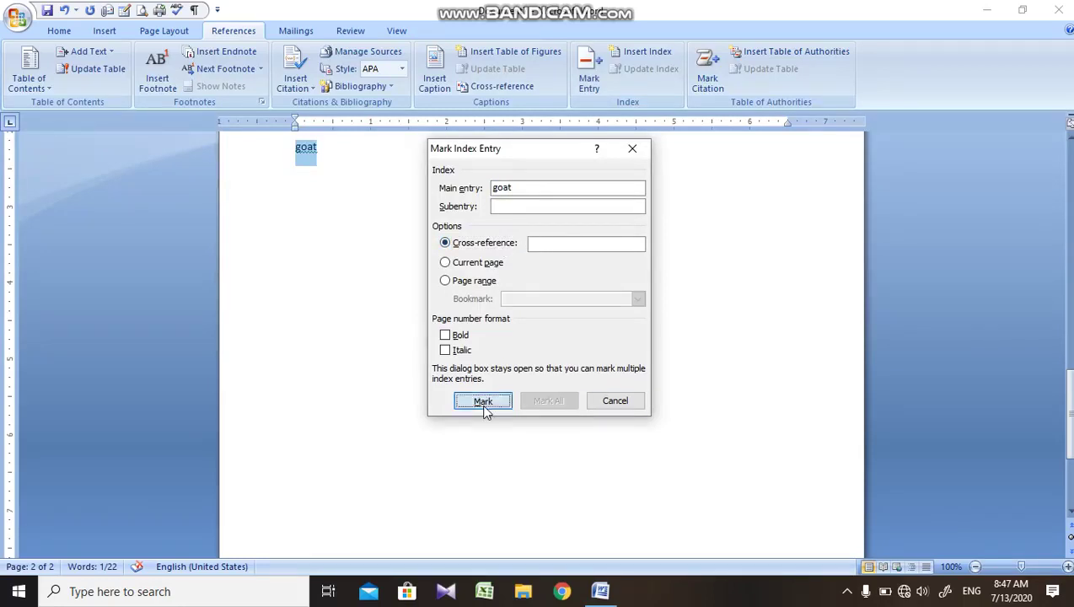
click(593, 402)
Step: Update the index so goat appears under a new G heading, then close the document
drag(1065, 434, 1064, 346)
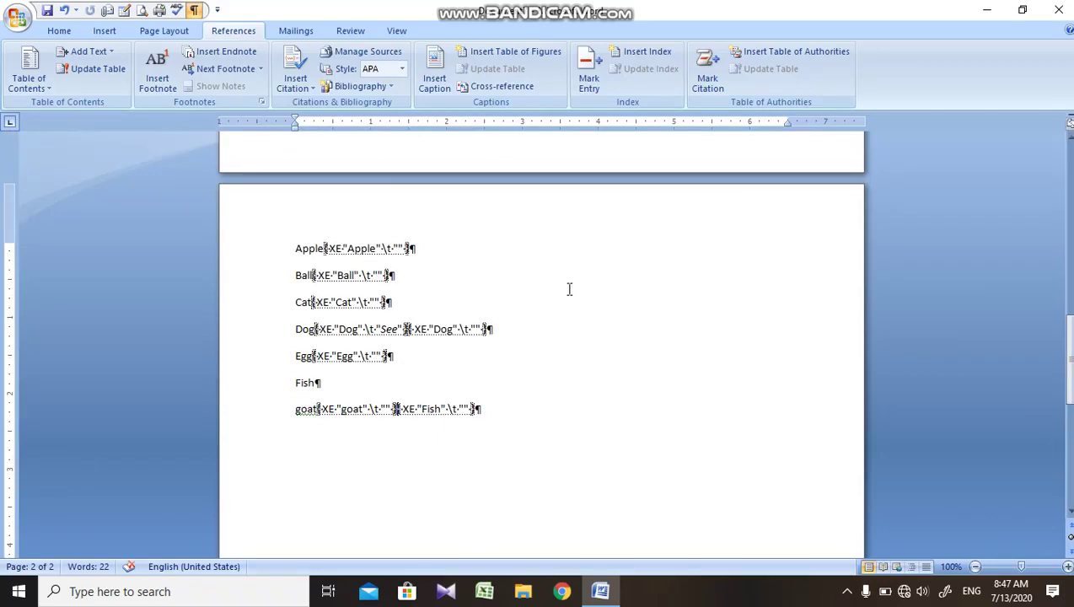
key(ctrl+shift+8)
drag(1064, 377, 1065, 210)
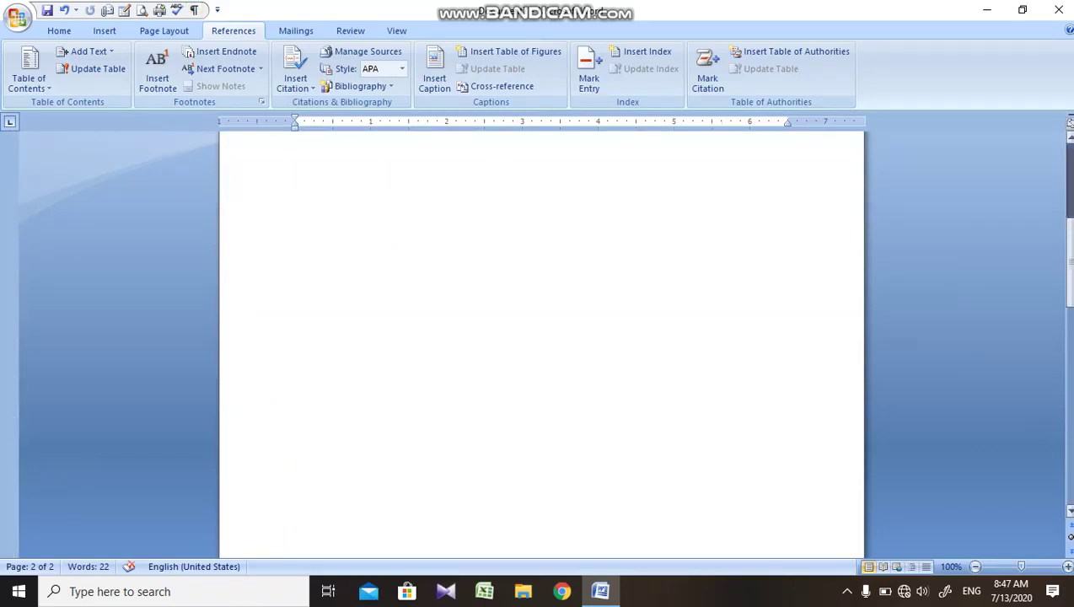
click(508, 361)
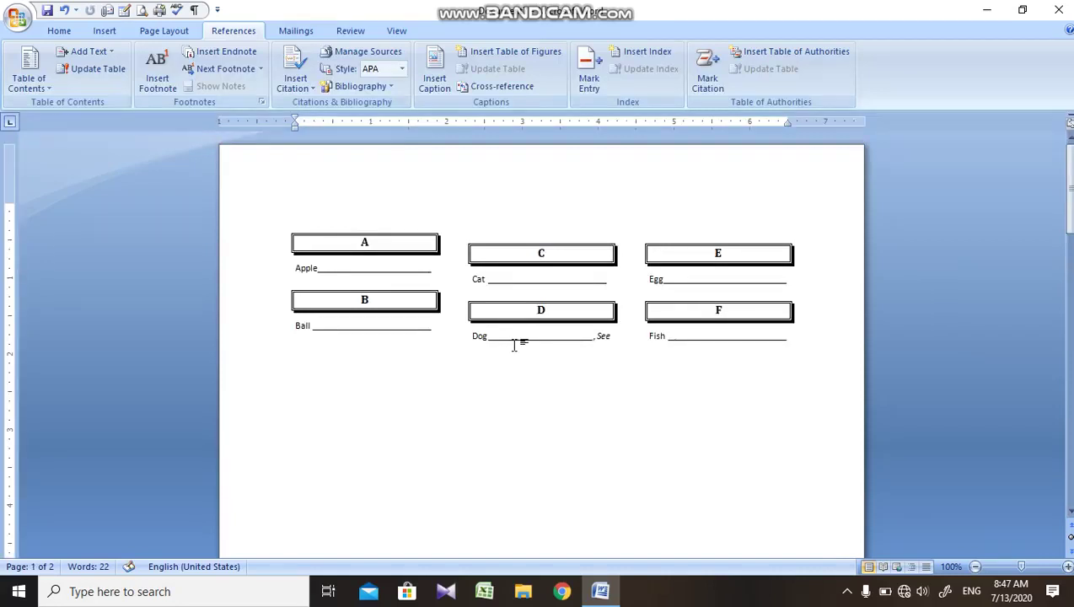
key(ctrl+a)
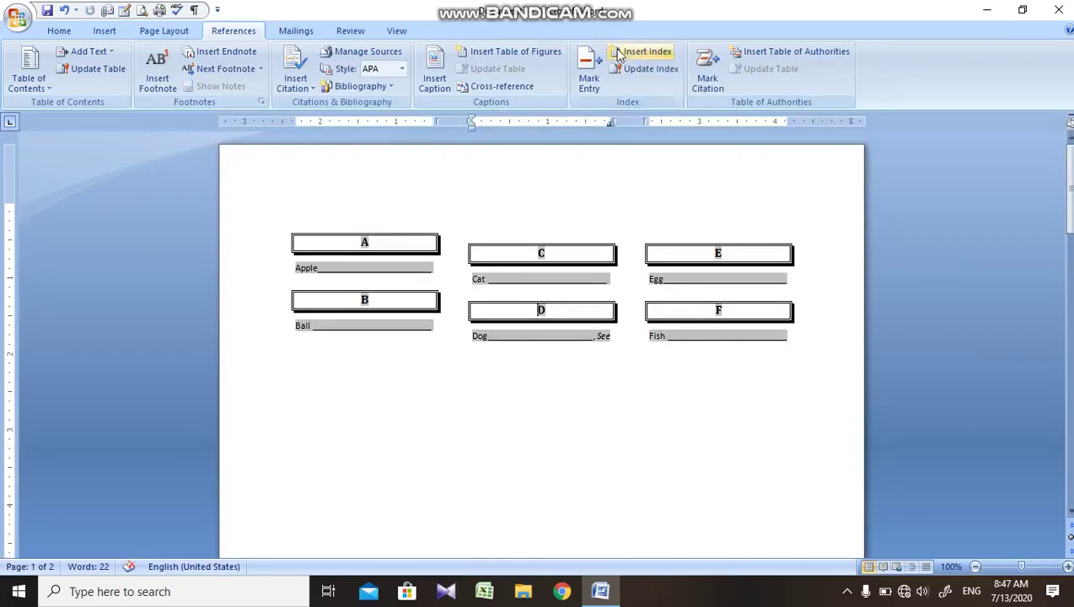
click(637, 70)
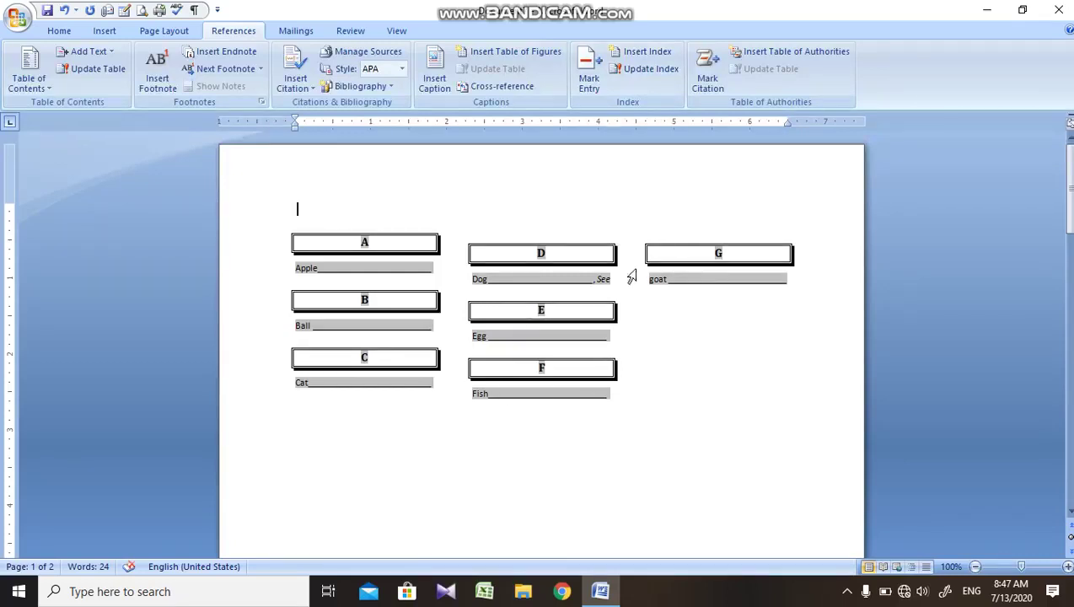
click(683, 272)
click(658, 279)
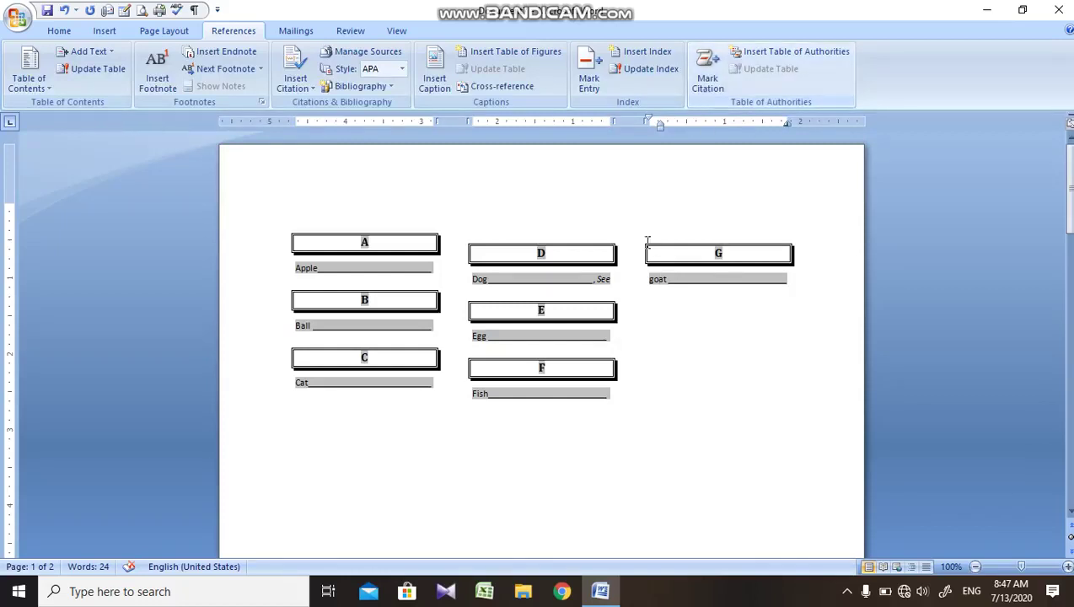
key(ctrl+w)
click(537, 329)
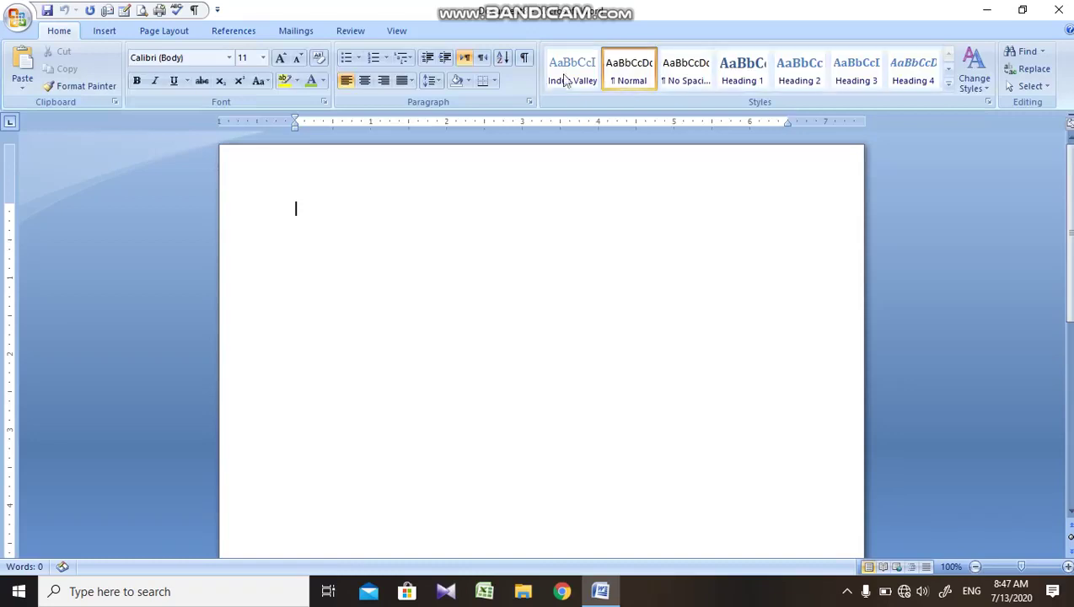
Step: Type Microsoft, Dell, Lenovo and hp on separate lines, then select Dell
click(227, 30)
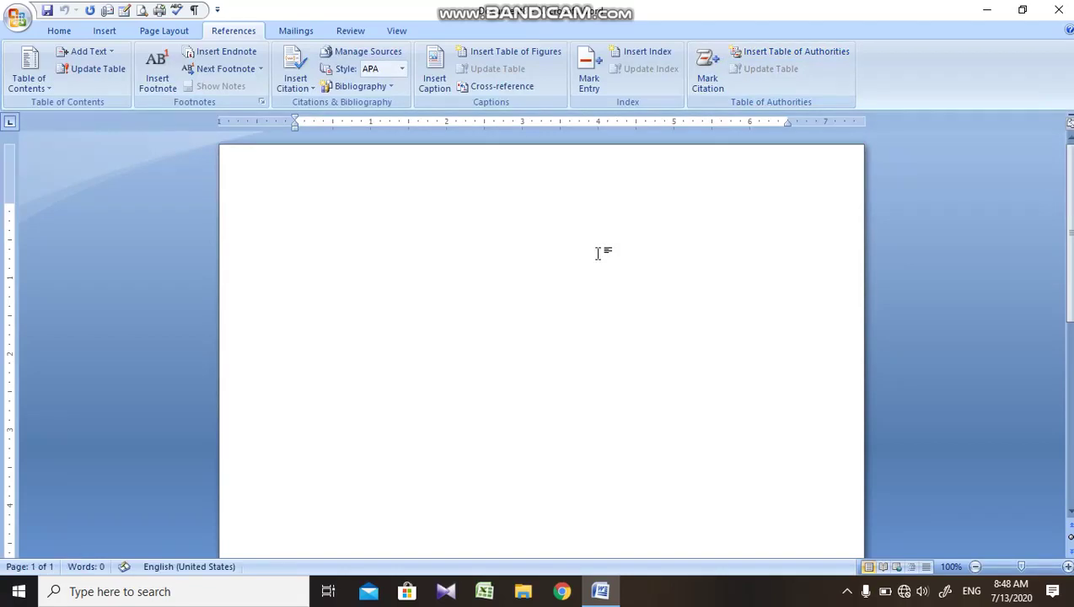
text(c)
key(BackSpace)
text(Microsoft)
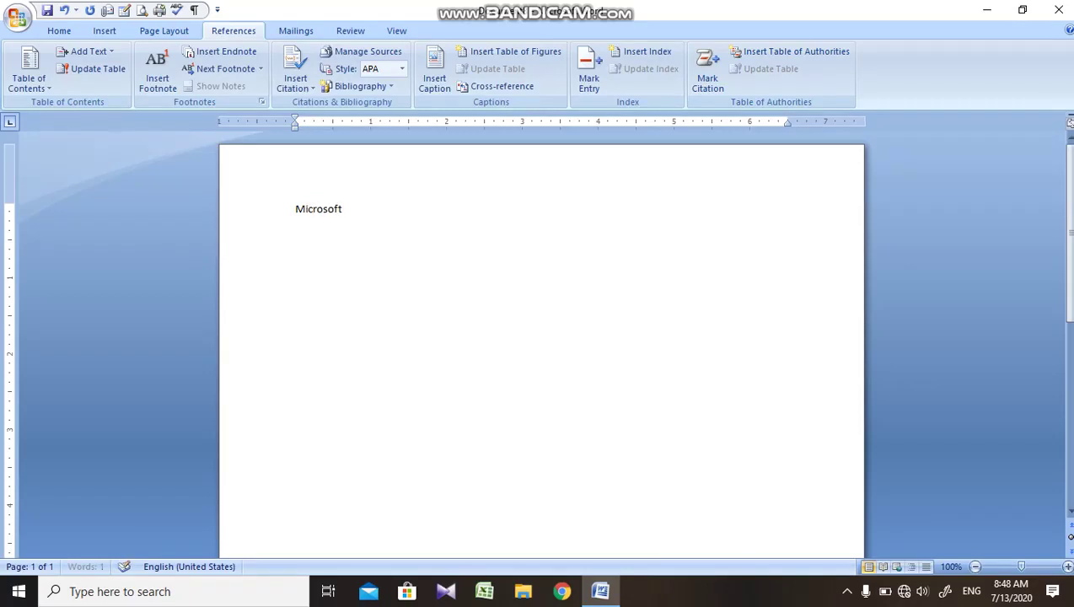
key(Return)
text(ll)
key(Return)
text(Len)
text(ovo )
text(hp)
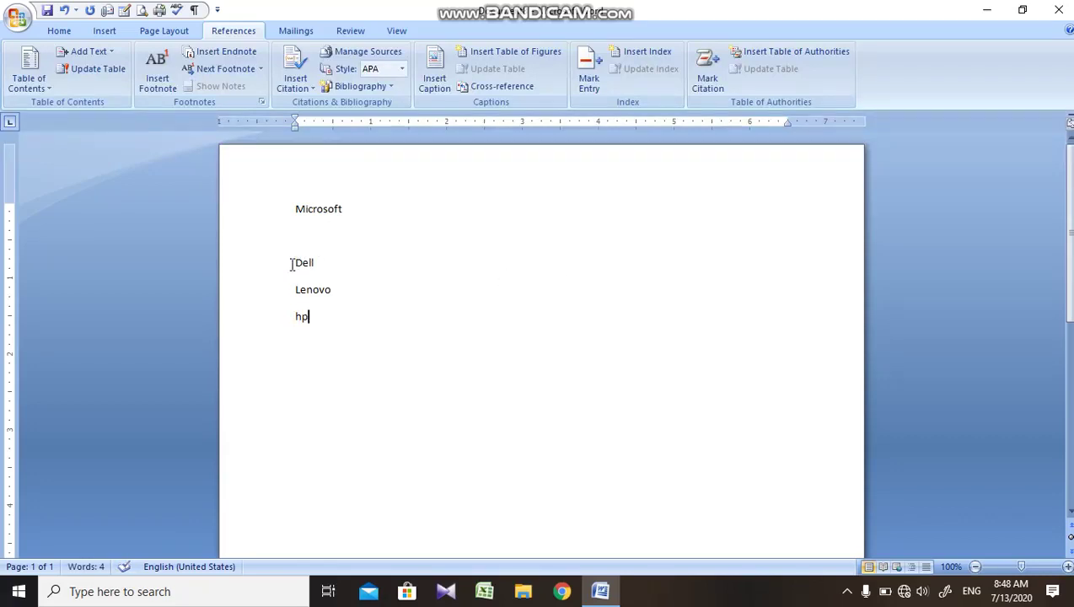
drag(293, 264, 323, 269)
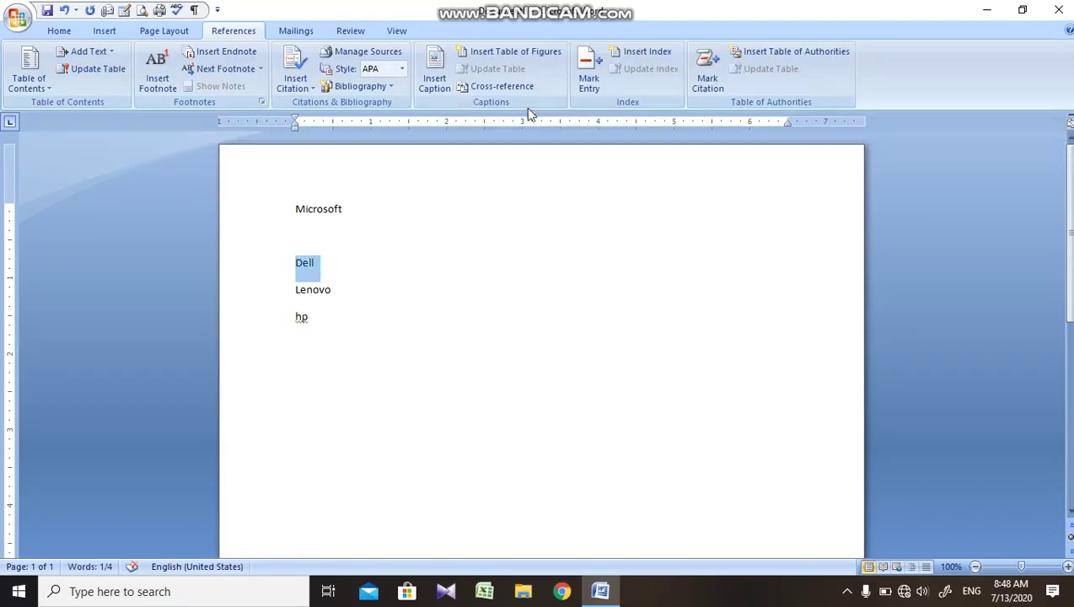
Step: In Mark Citation's Category editor, replace category 8's name with 'Micorosoft' and confirm
click(712, 68)
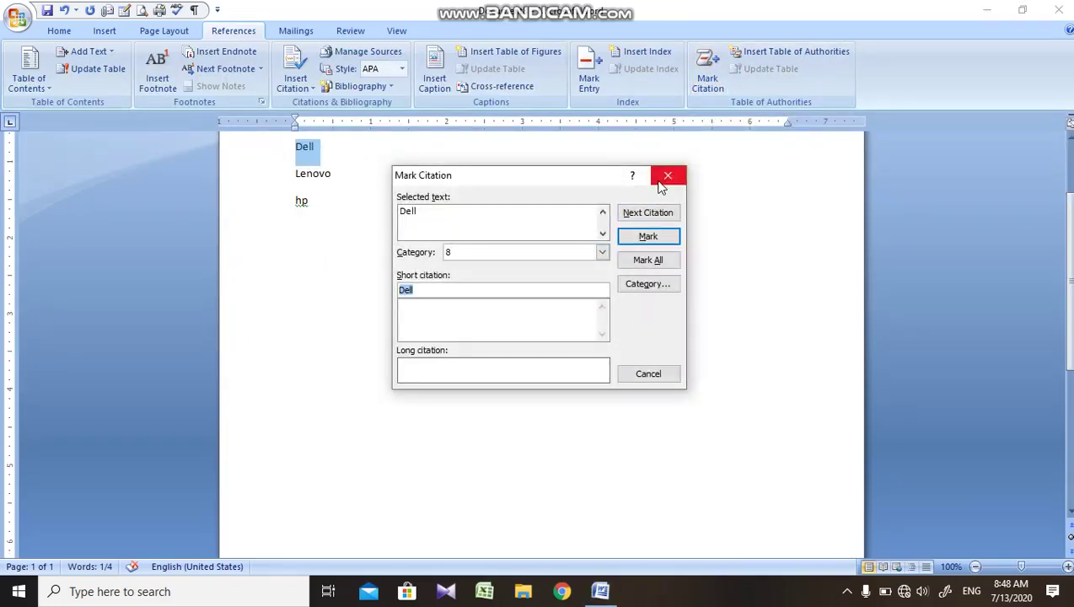
click(663, 179)
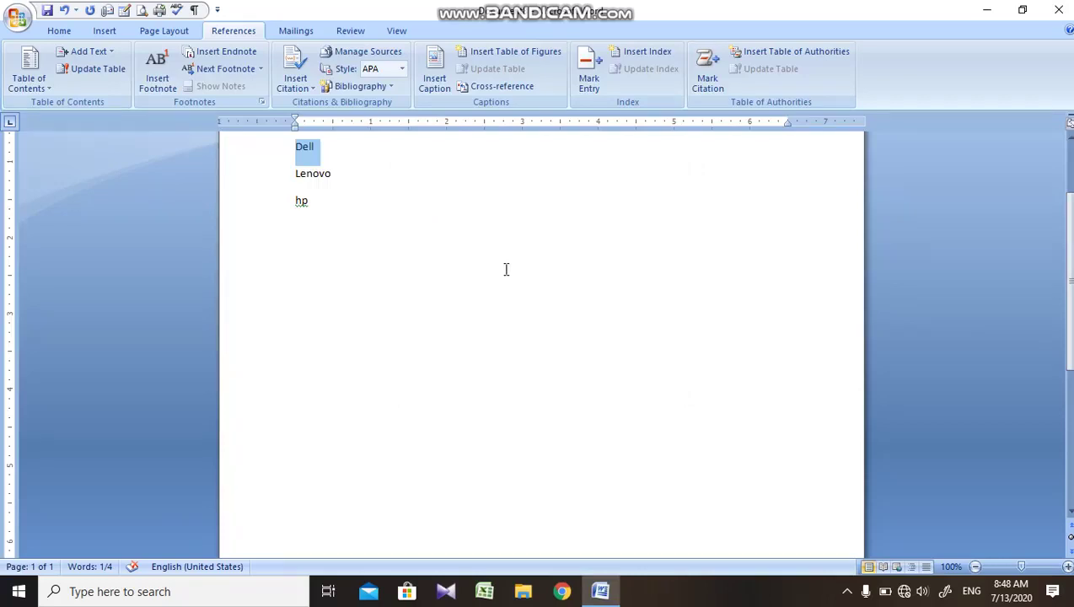
key(alt+shift+i)
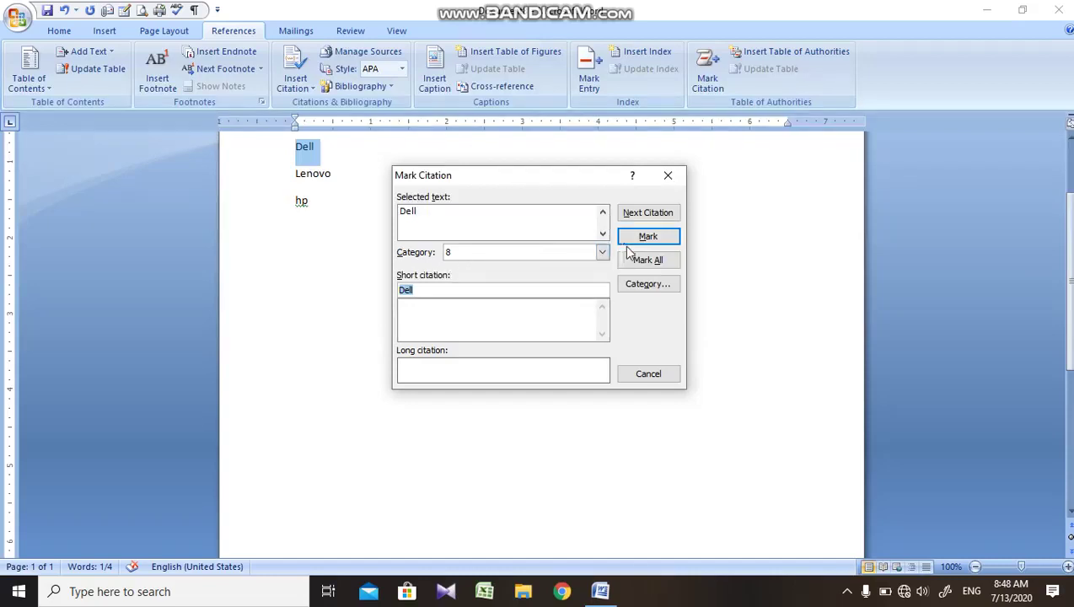
click(648, 284)
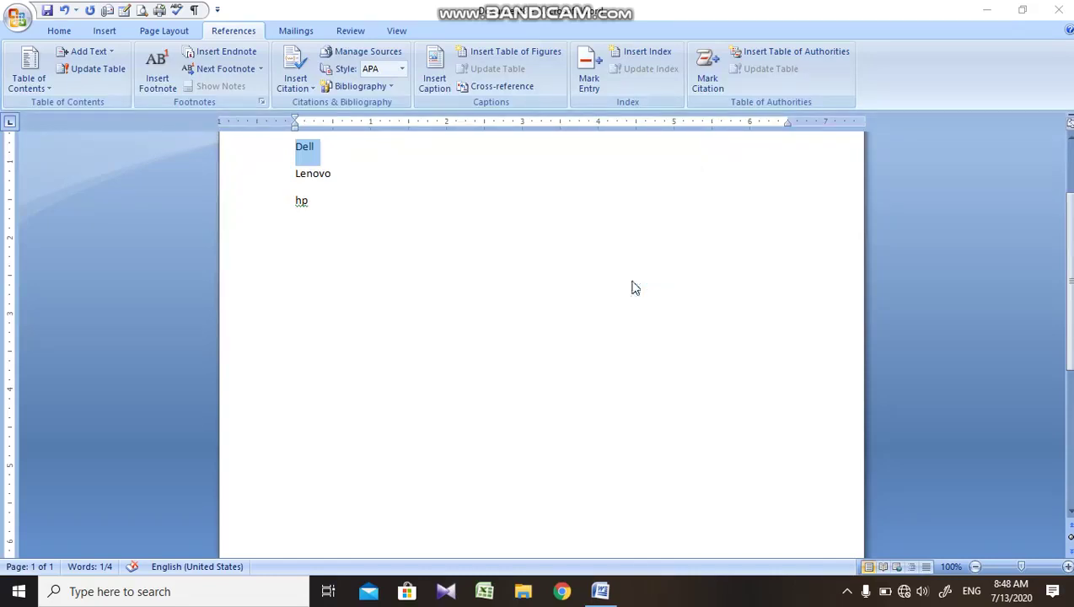
click(463, 330)
text(Mi)
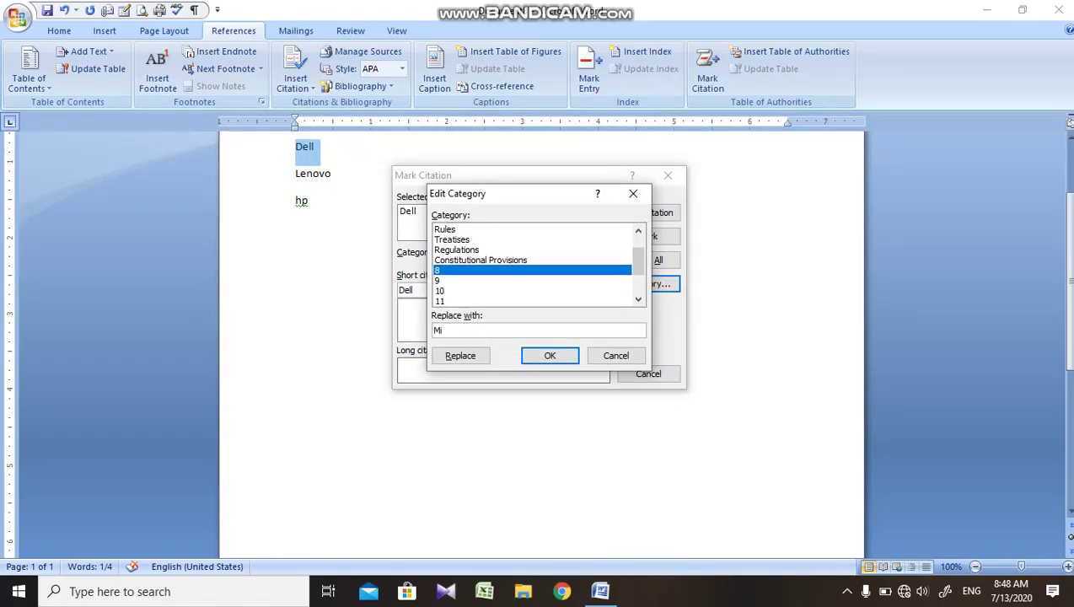
text(co)
key(BackSpace)
text(osoft)
click(477, 354)
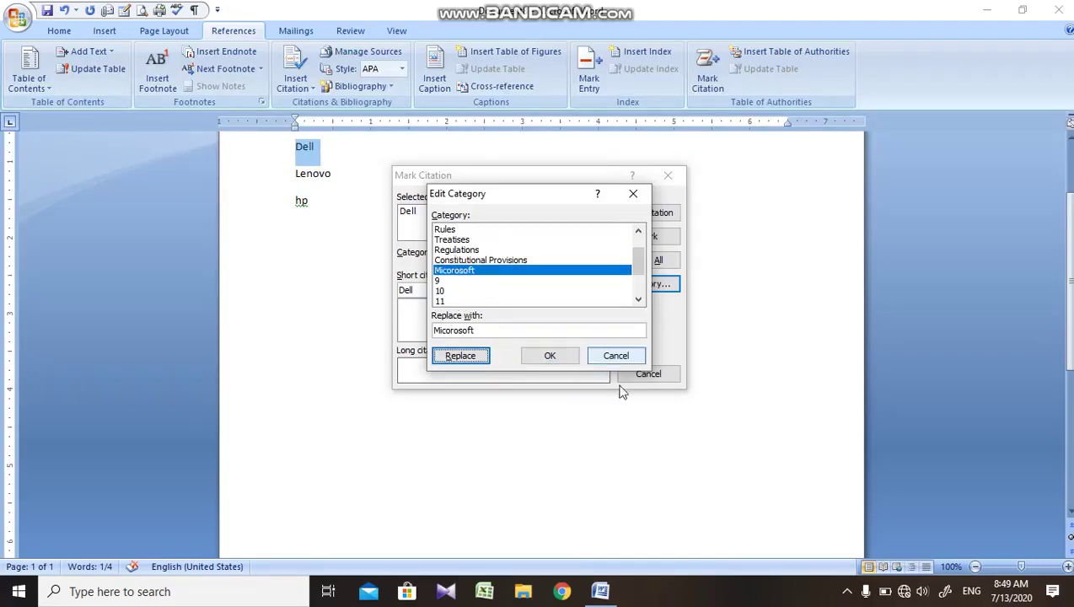
click(564, 364)
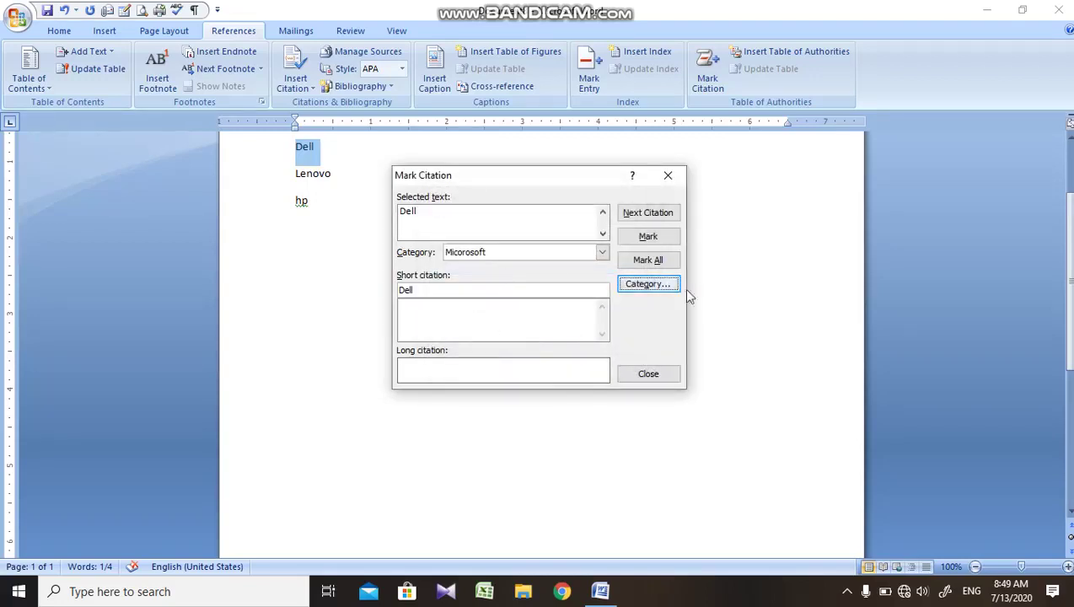
Step: Mark Dell, Lenovo and hp as citations in the Micorosoft category
click(661, 243)
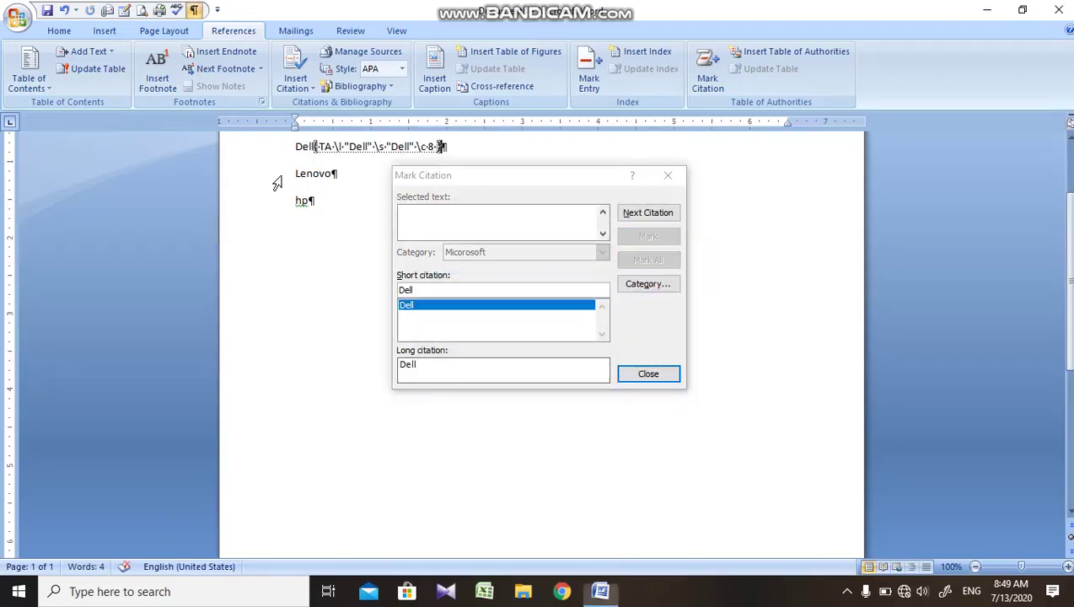
click(277, 179)
click(662, 235)
click(661, 236)
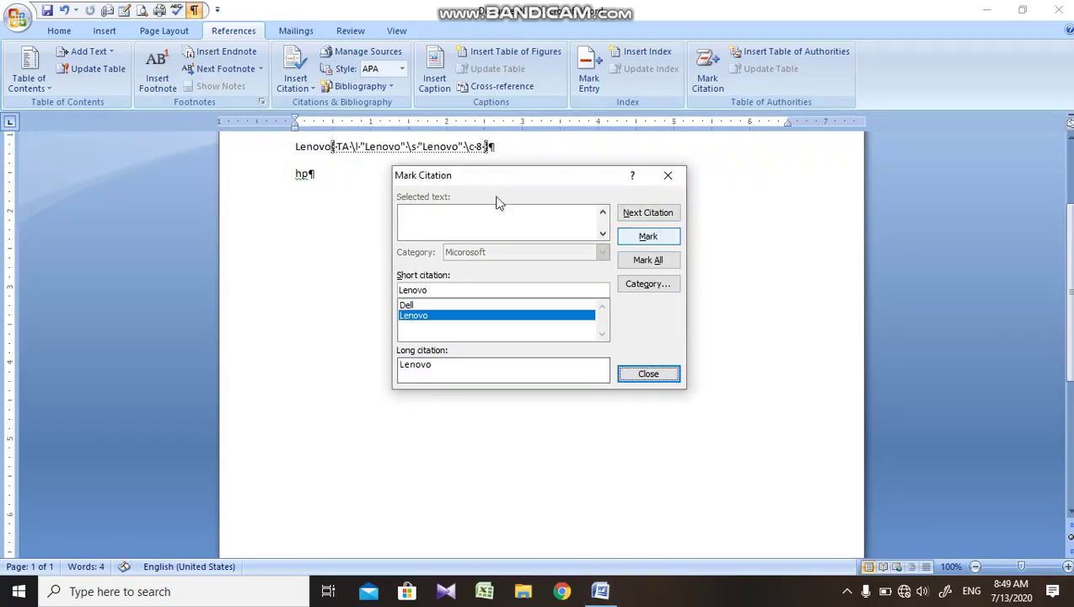
click(273, 179)
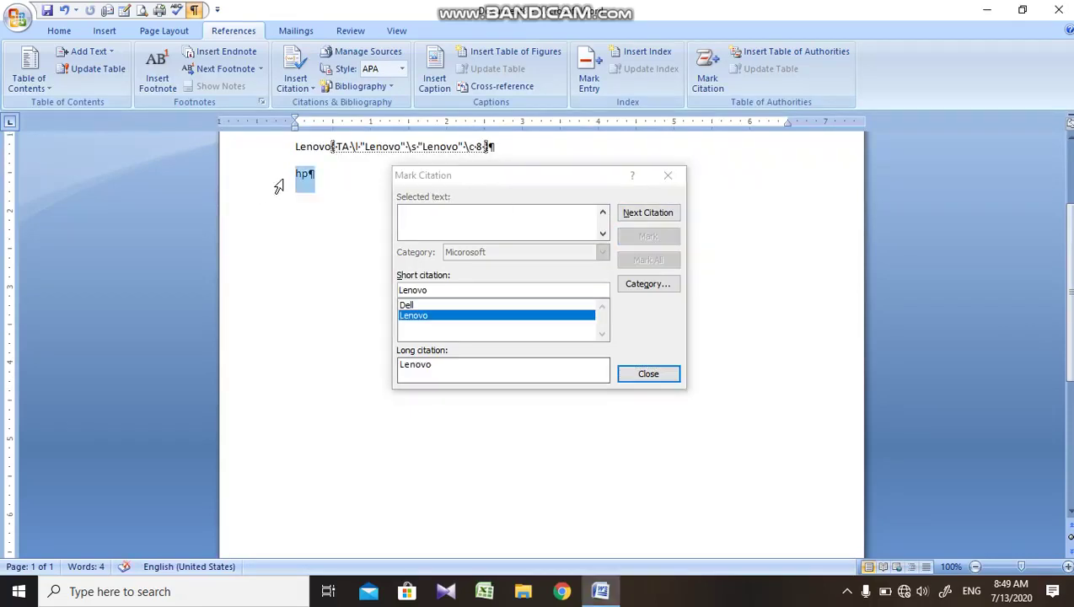
click(656, 237)
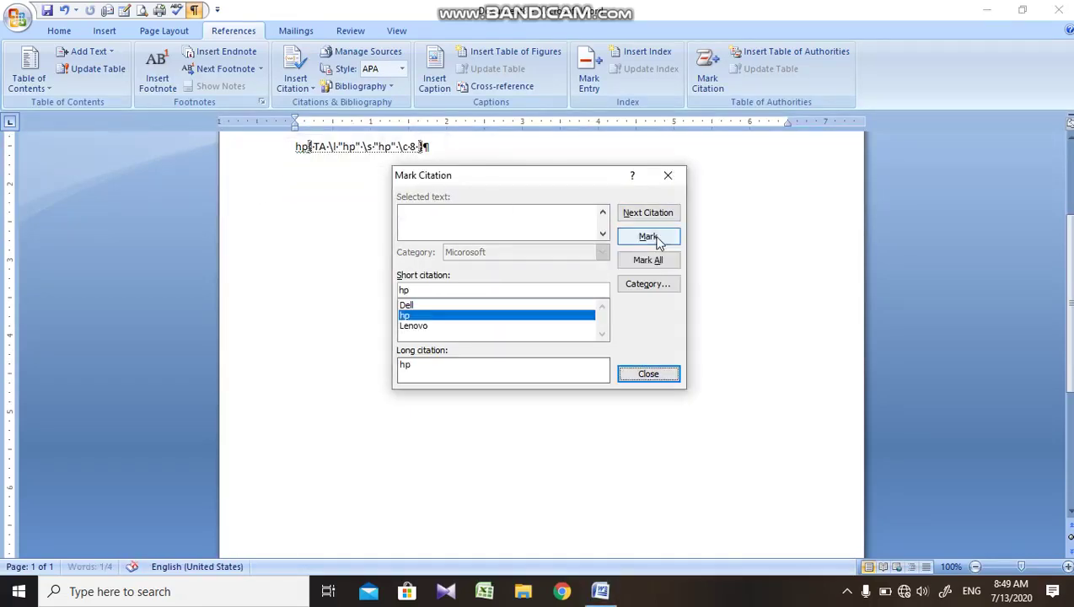
click(648, 374)
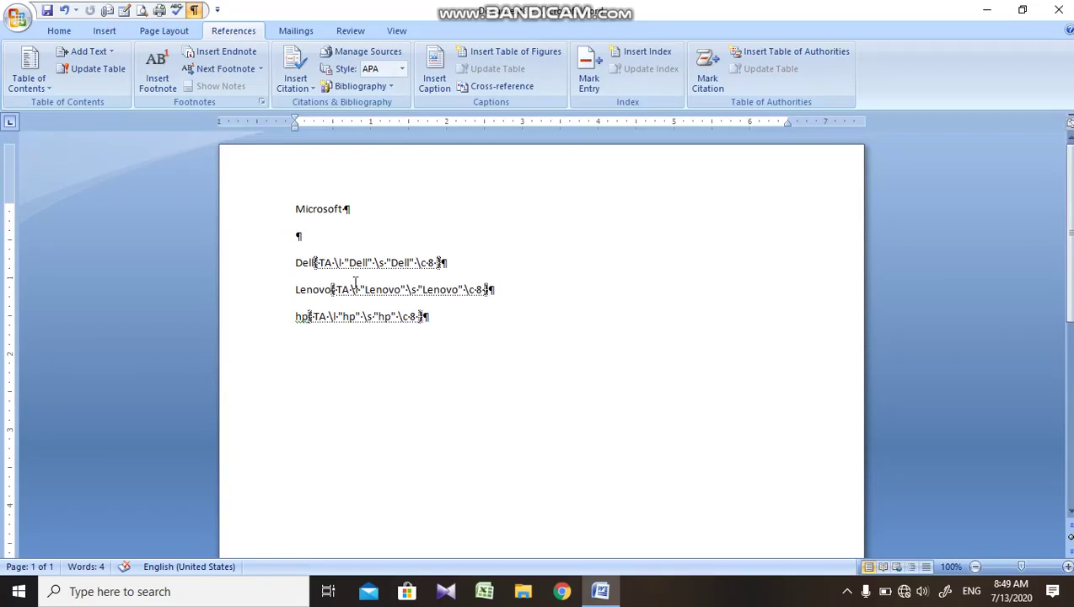
Step: Hide formatting marks and insert a page break before Microsoft, leaving page 1 blank
key(ctrl+shift+8)
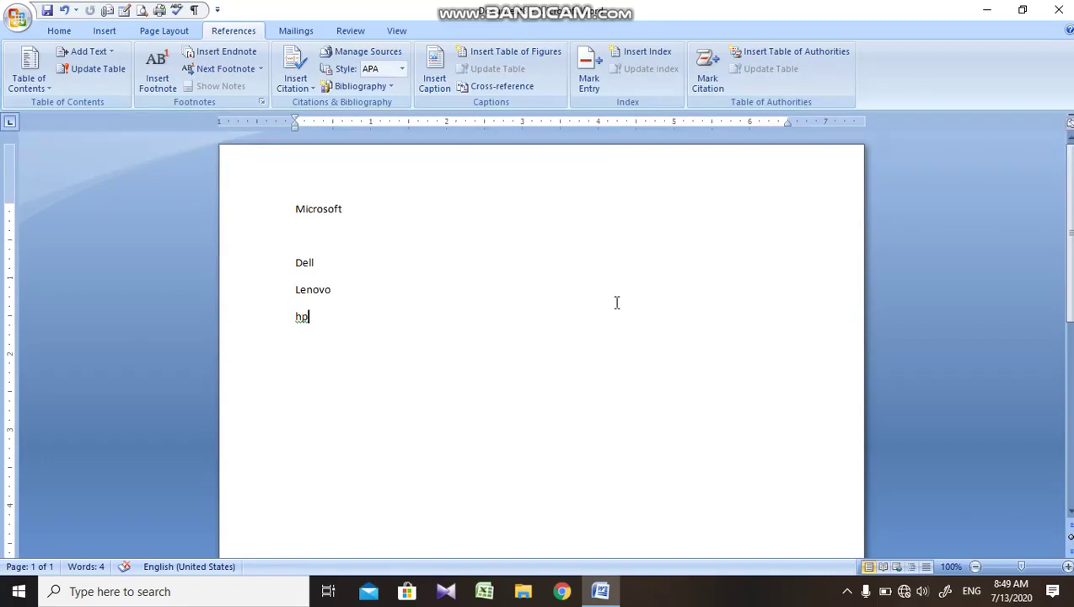
click(294, 207)
key(ctrl+Return)
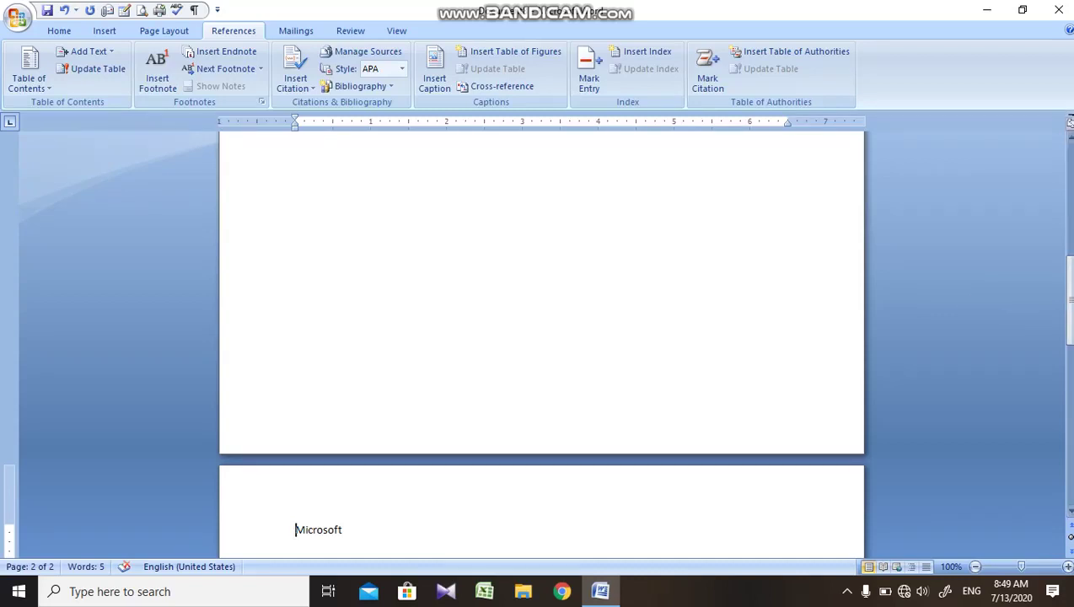
scroll(1015, 292, up, 10)
click(487, 307)
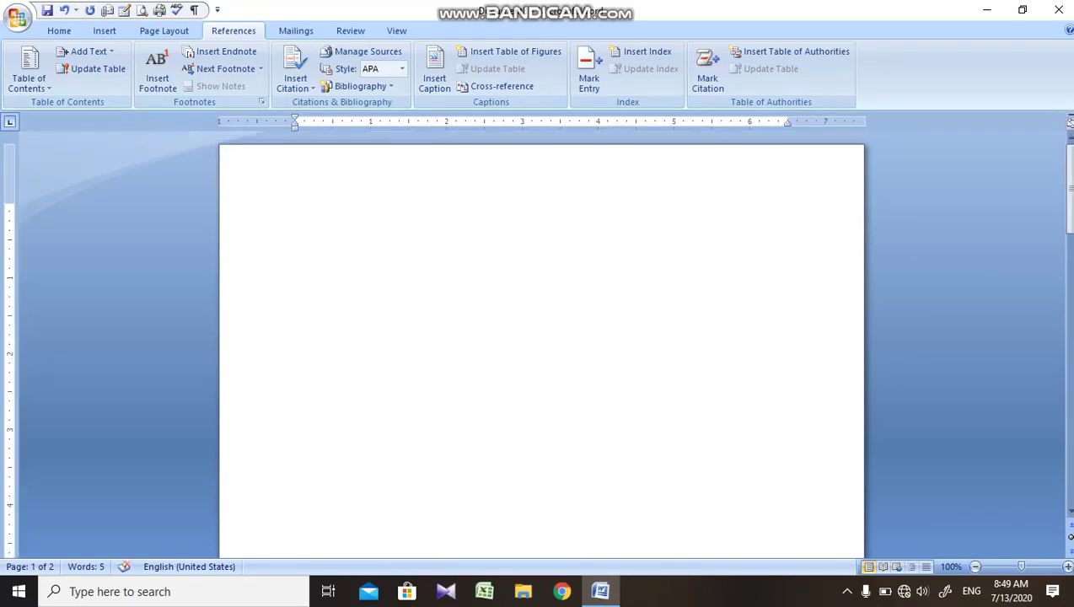
Step: Insert a Formal-format table of authorities with dashed tab leaders on page 1
click(803, 55)
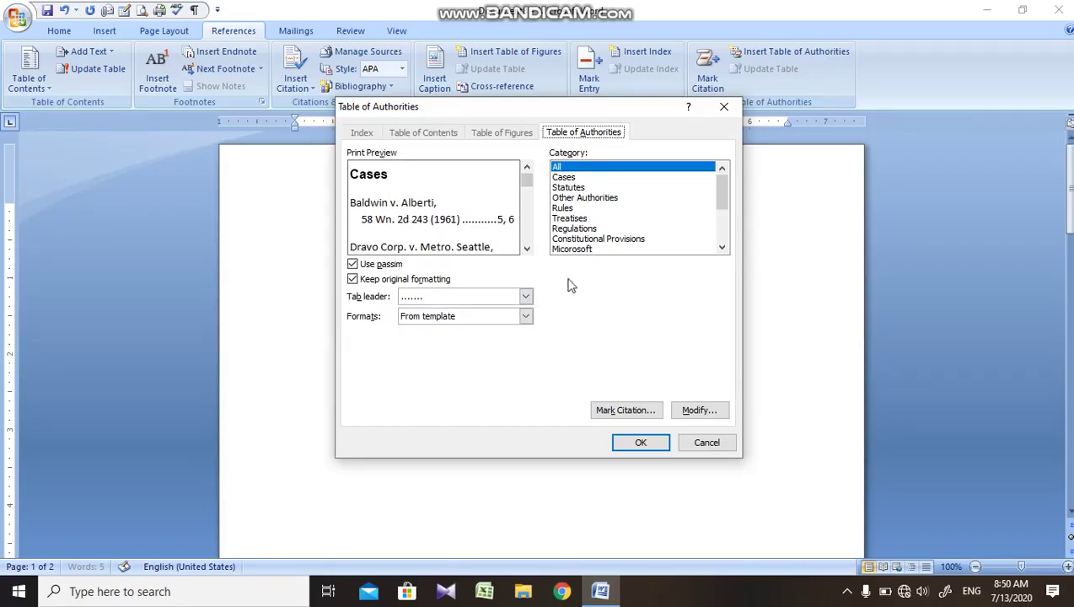
click(460, 297)
click(447, 352)
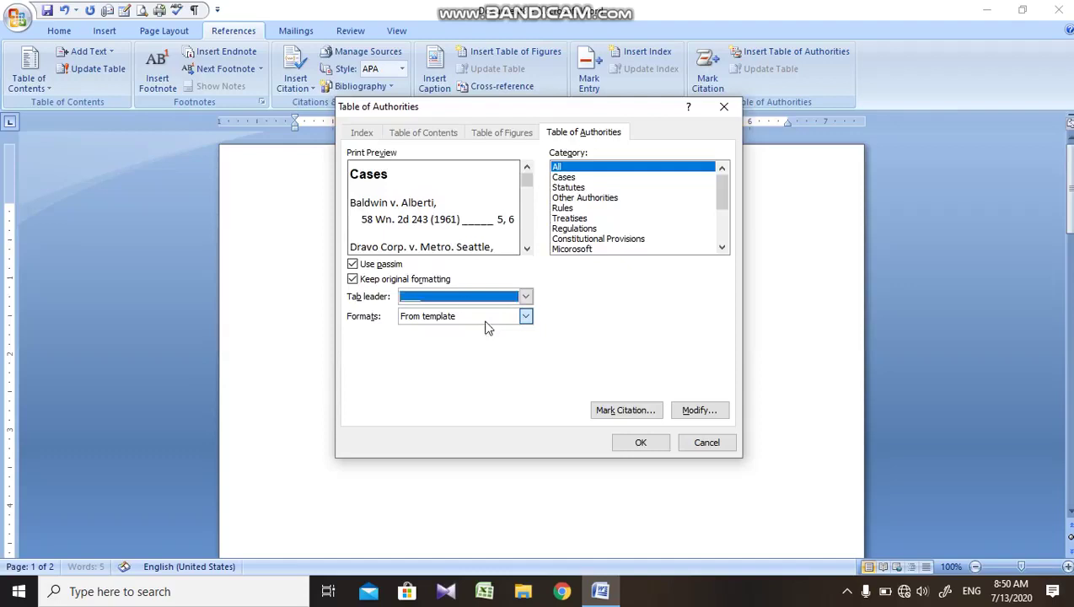
click(487, 319)
click(474, 341)
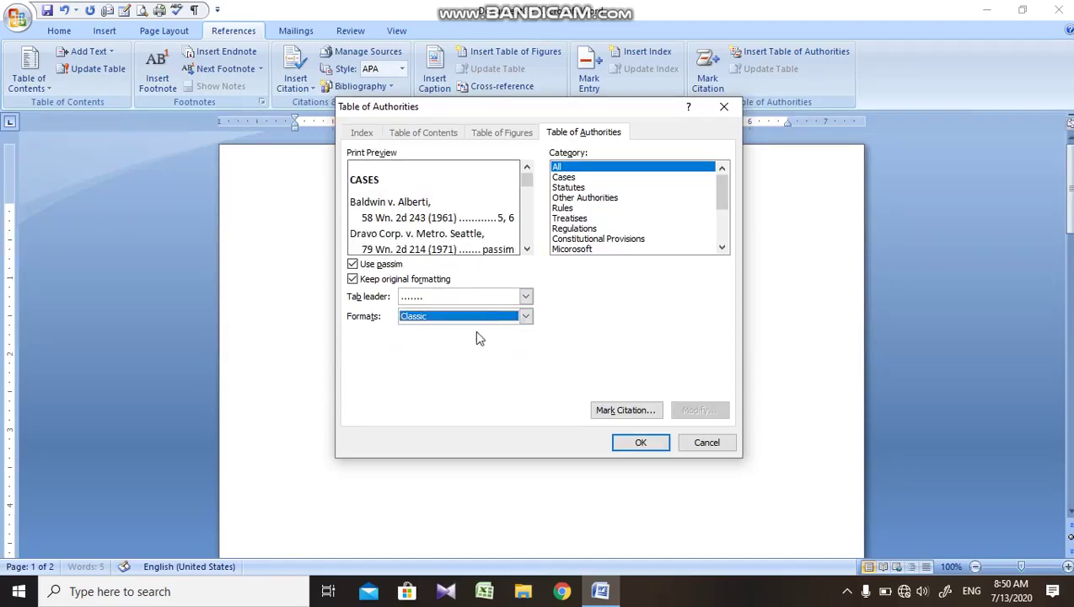
click(488, 320)
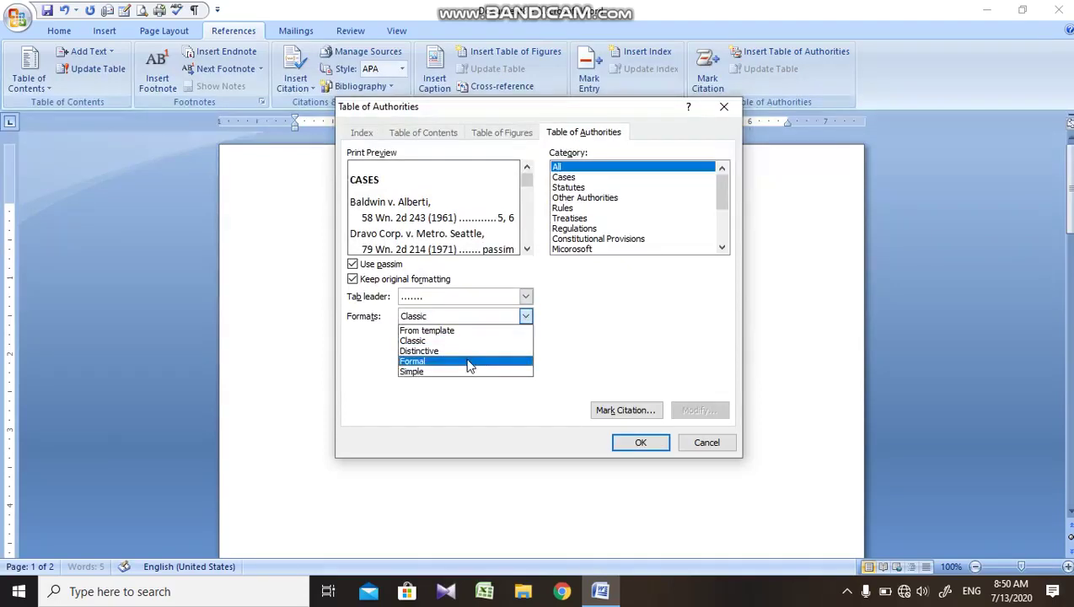
click(470, 362)
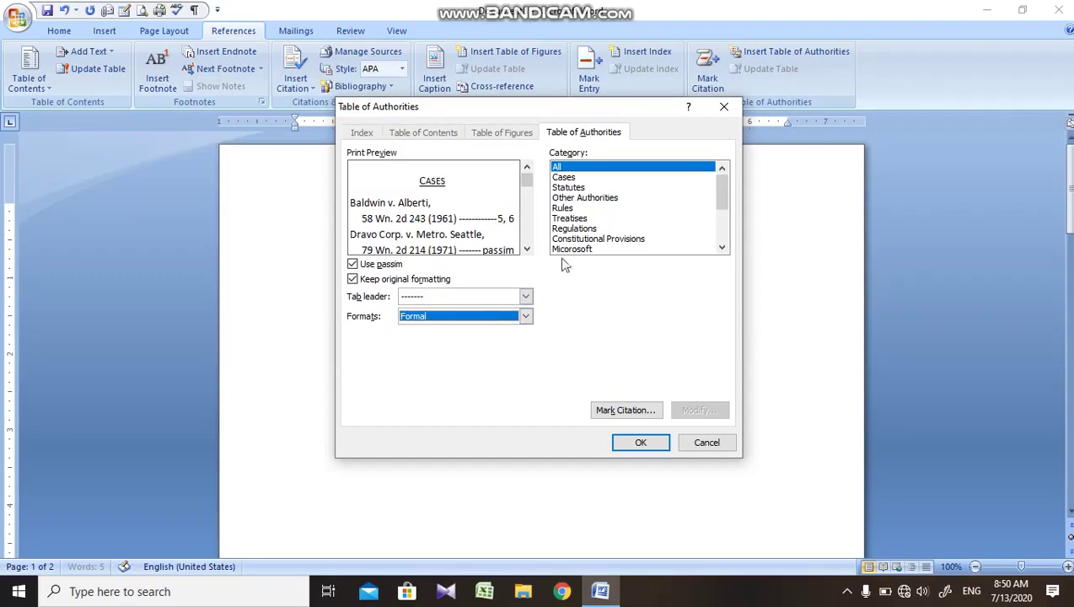
click(639, 444)
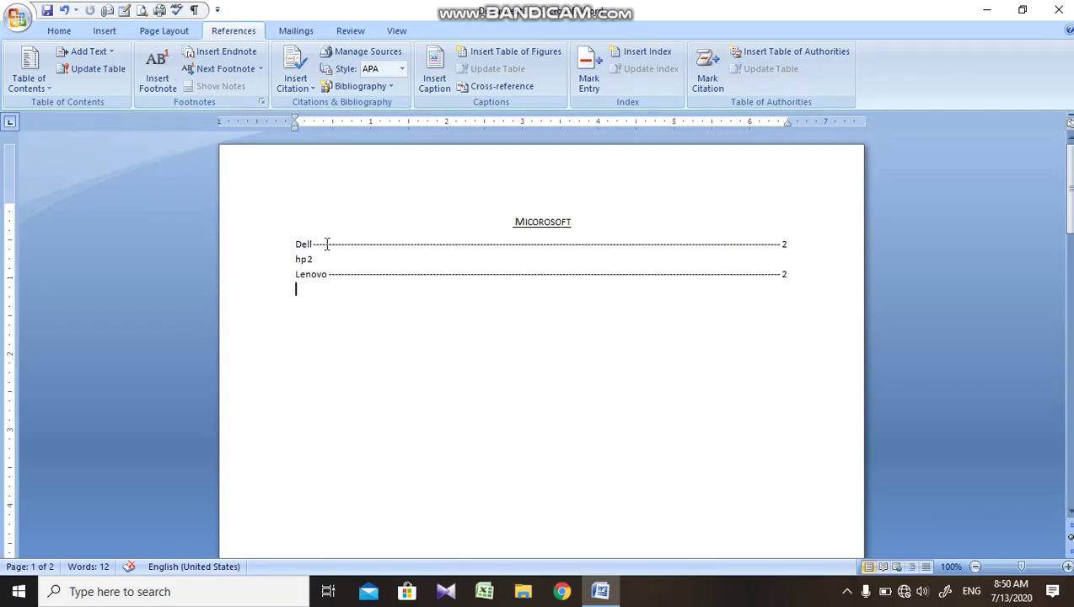
click(326, 247)
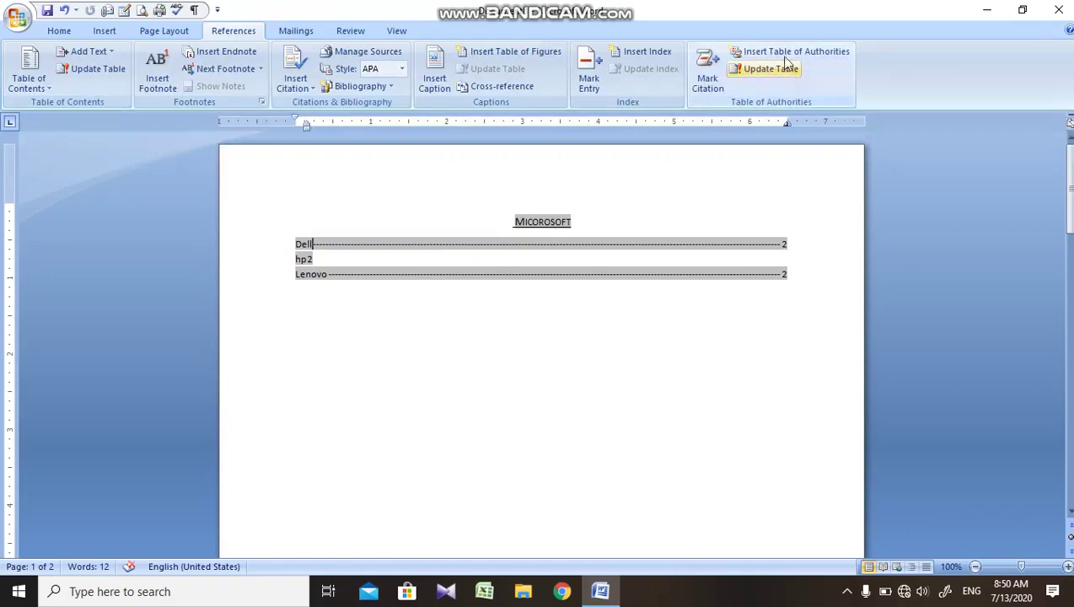
Step: Add a Lenovo2 line below hp and mark it as a citation
drag(1068, 190, 1068, 379)
click(470, 347)
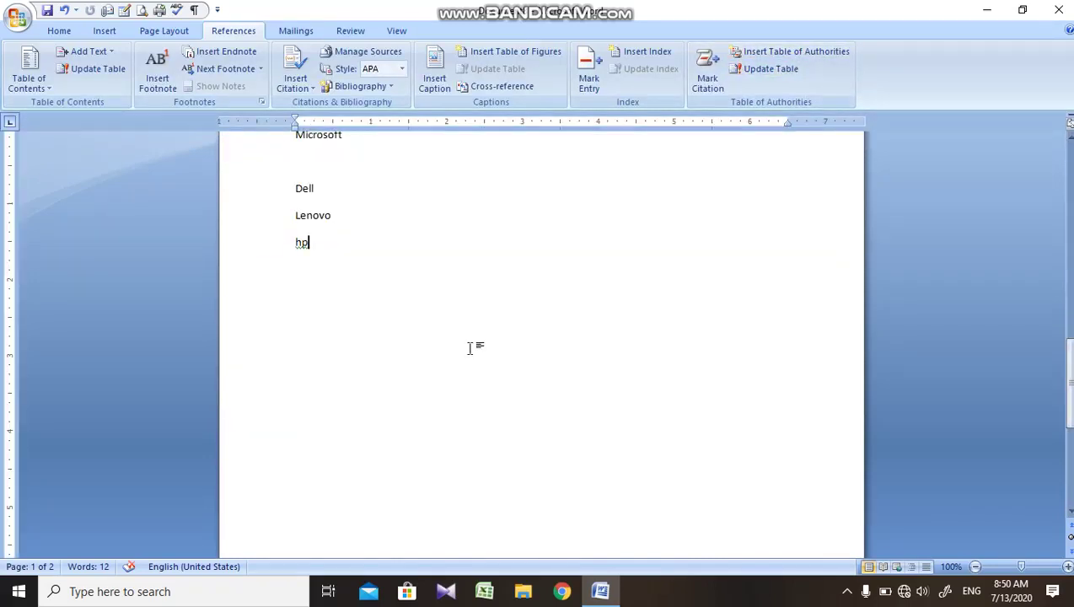
key(Return)
text(Lenovo)
text(2)
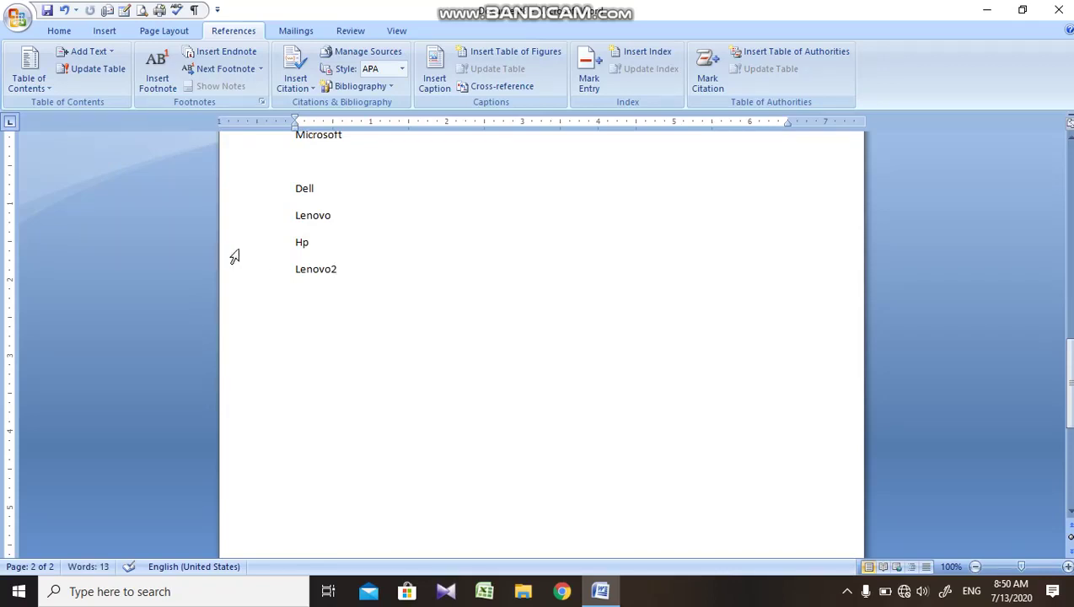
click(276, 278)
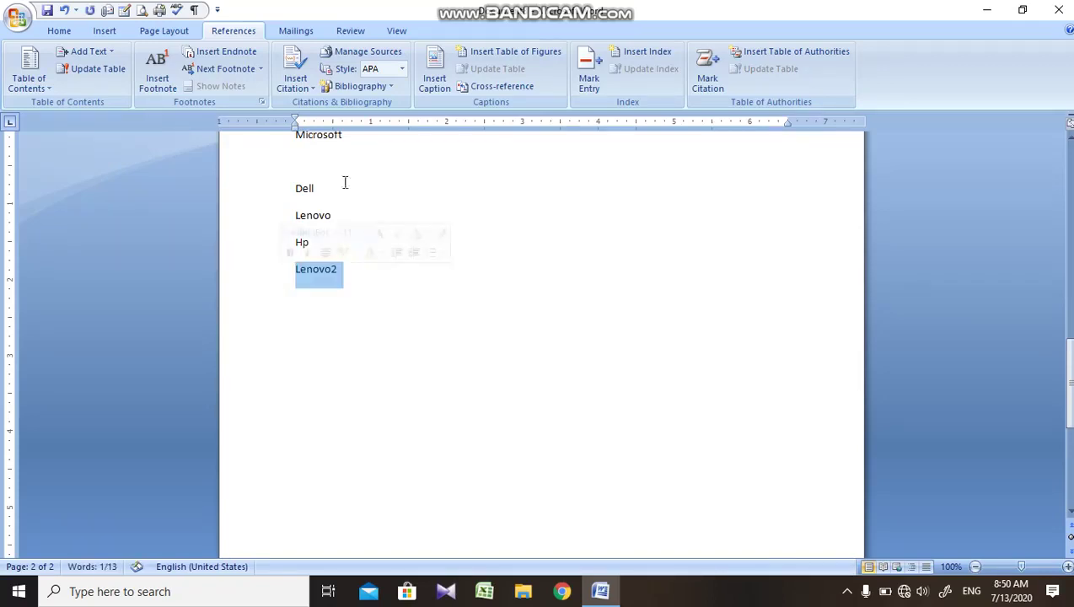
click(707, 74)
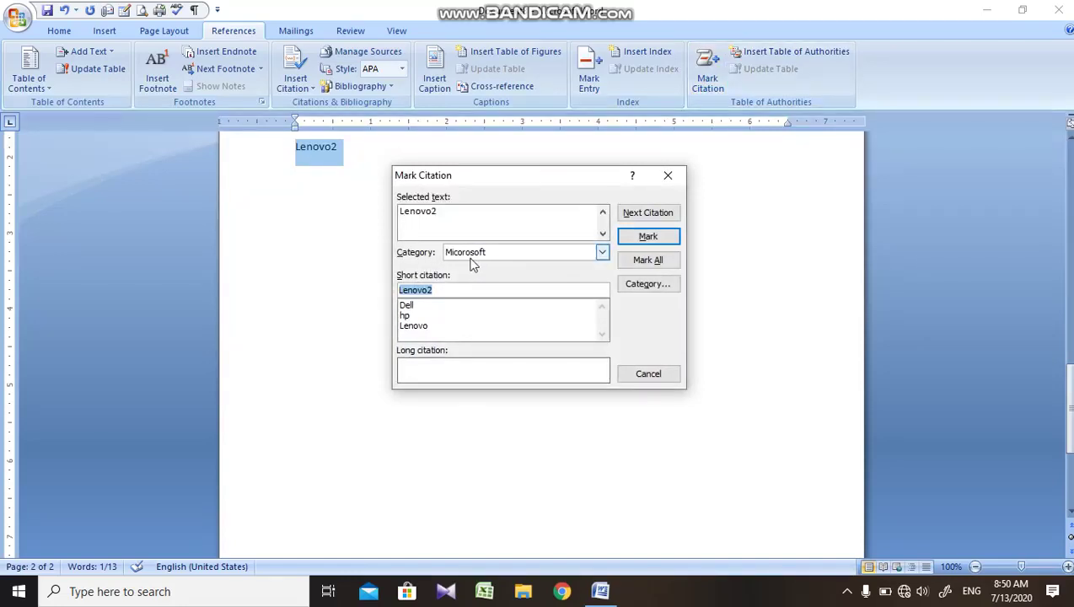
click(626, 243)
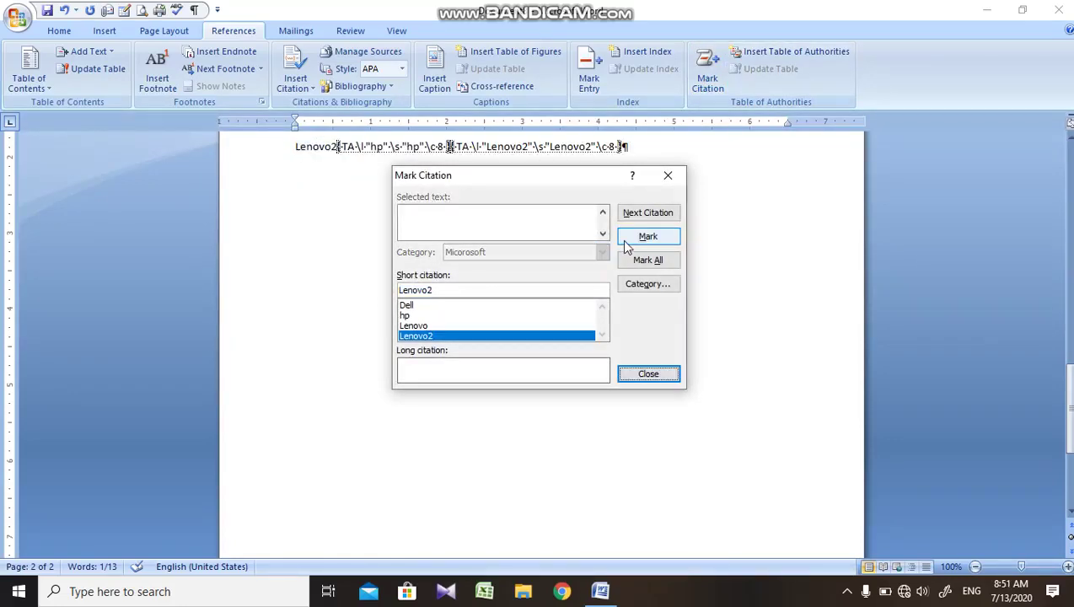
click(648, 374)
Step: Mark Hp as a citation and hide formatting marks and field codes
drag(1068, 396, 1067, 316)
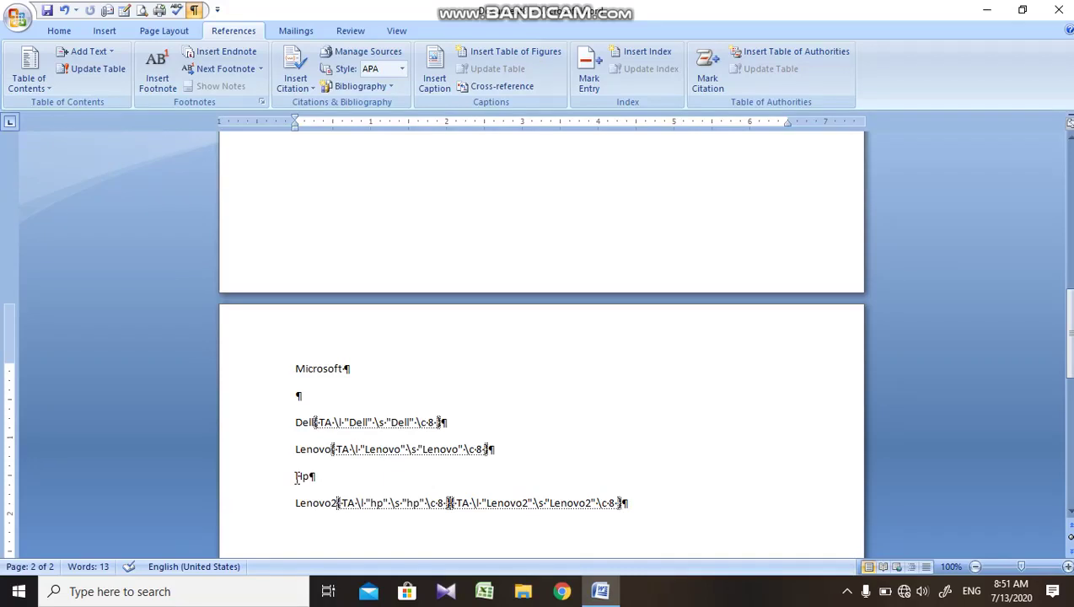
drag(294, 477, 330, 482)
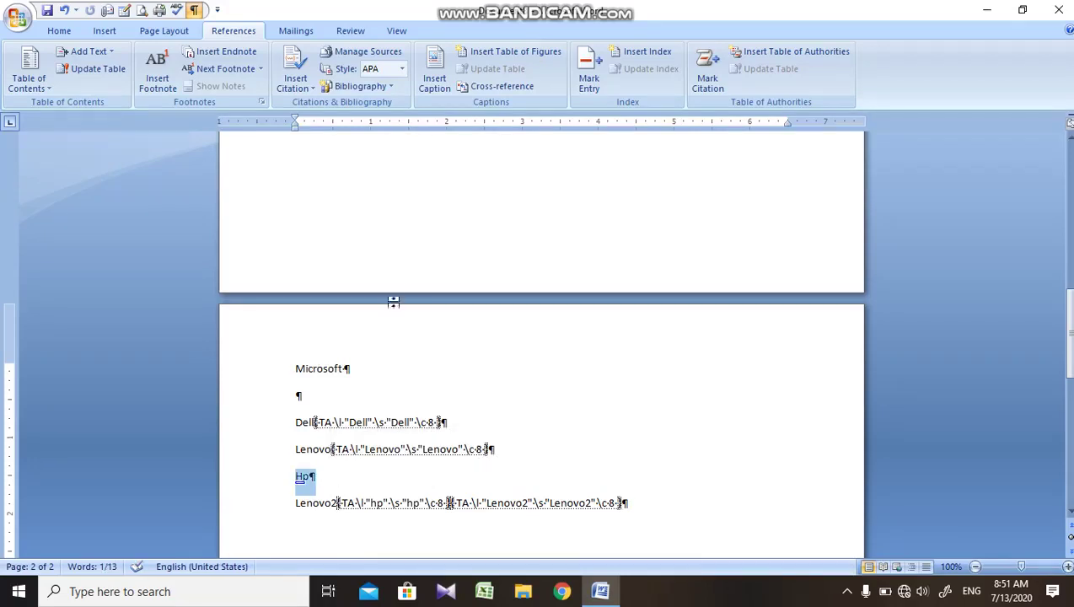
click(708, 75)
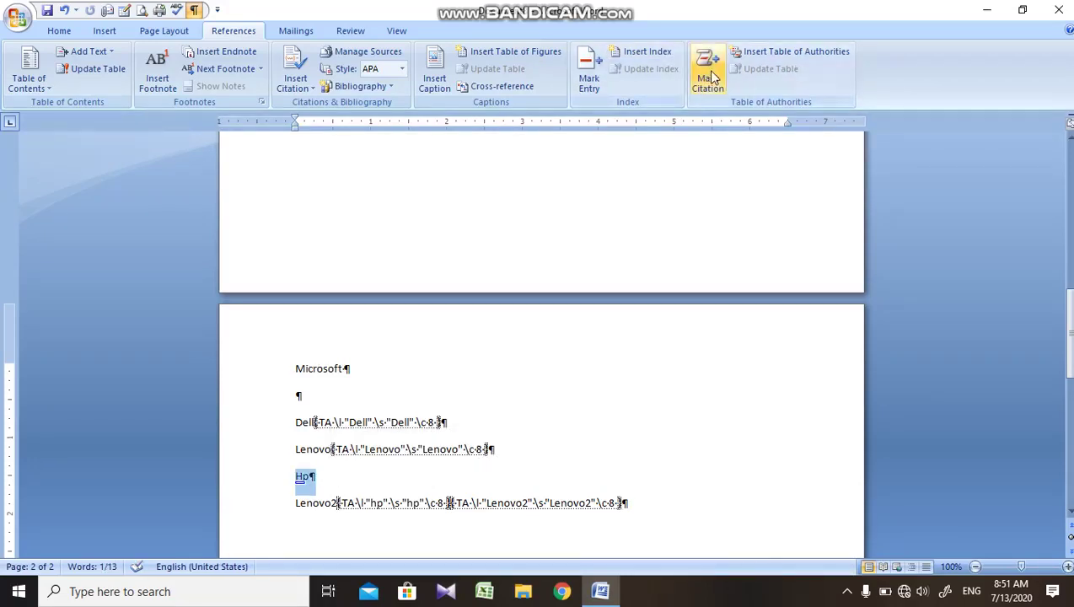
click(647, 236)
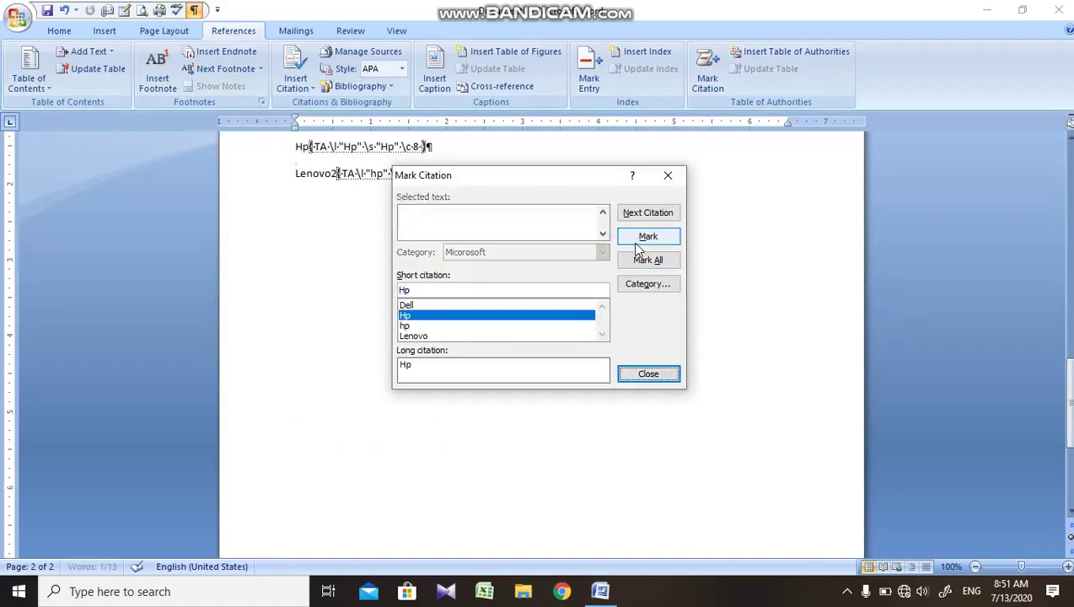
click(668, 175)
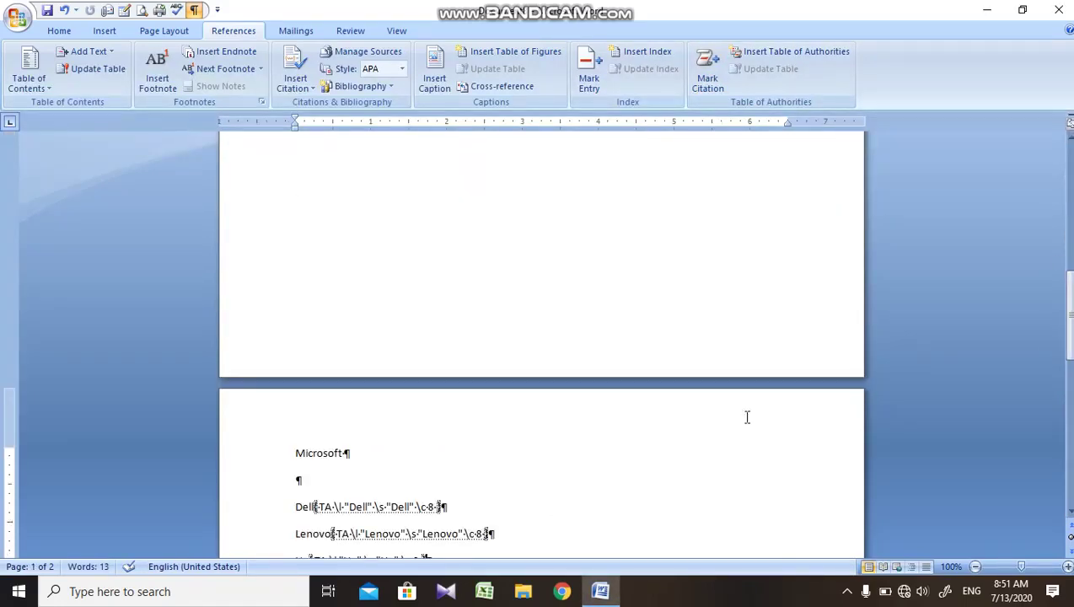
key(ctrl+shift+8)
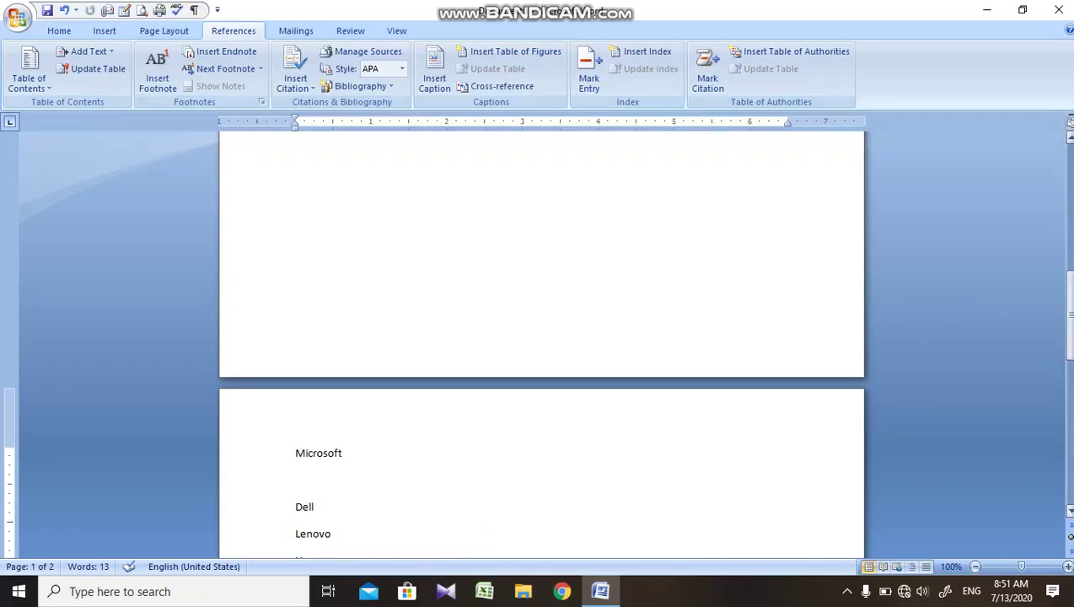
scroll(474, 260, up, 6)
scroll(475, 261, up, 6)
click(354, 276)
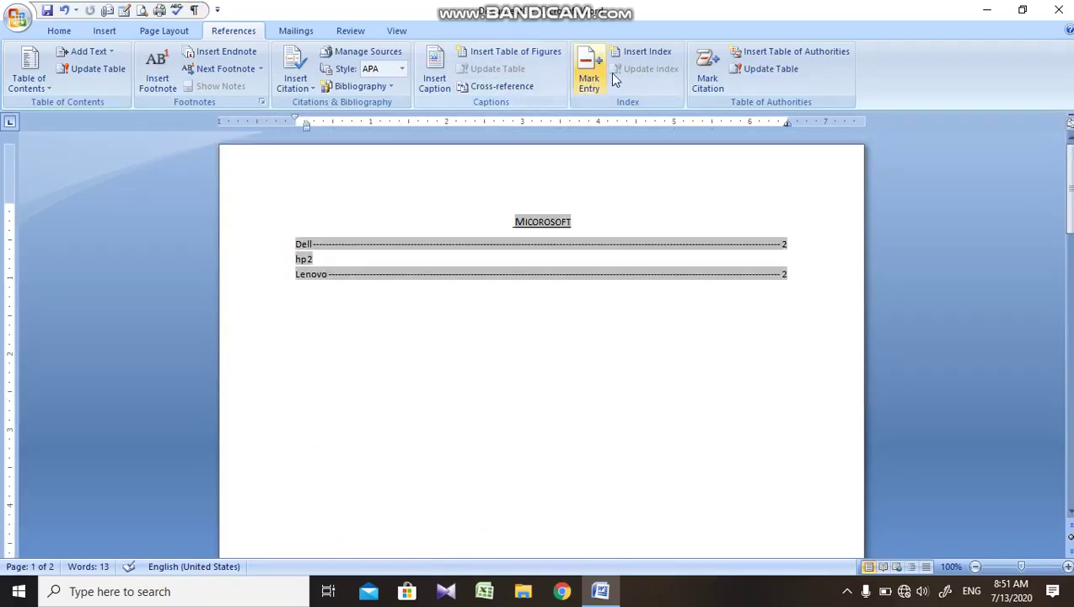
Step: Update the table of authorities to list Dell, Hp, Lenovo and Lenovo2, deleting the stray hp2 line
click(747, 70)
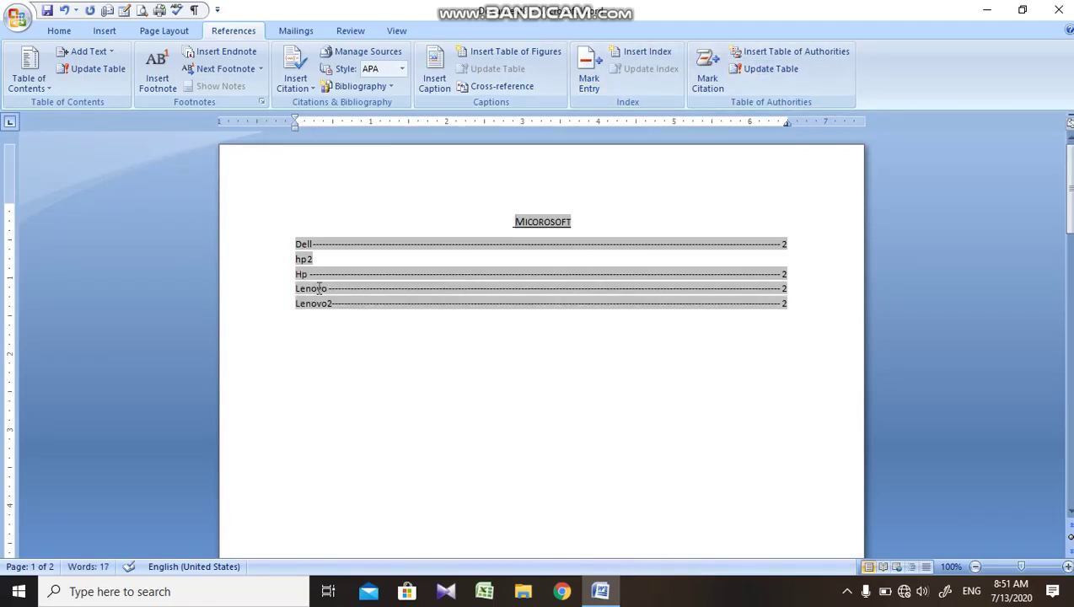
drag(321, 258, 293, 258)
key(Delete)
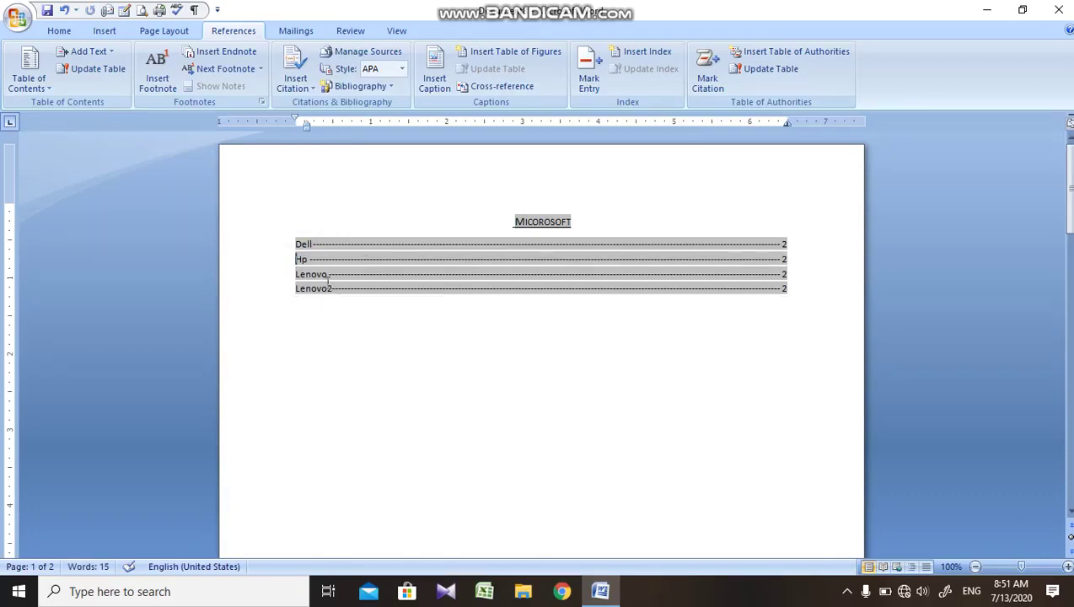